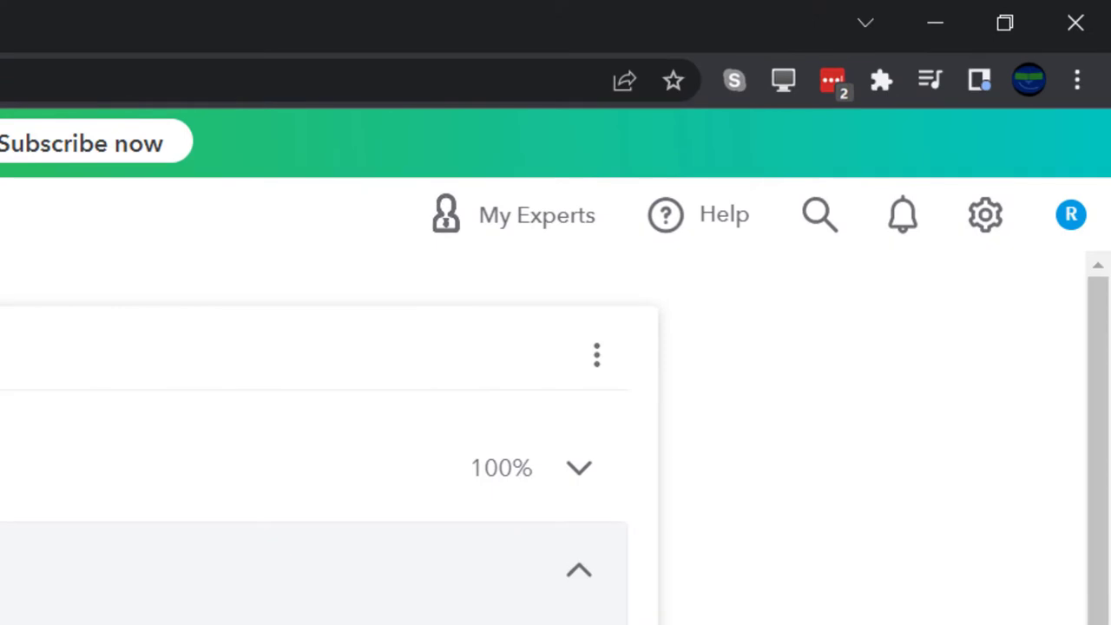
Enlarge the page and bring up the settings options to check whether Business view or Accountant view is in use.
{"action": "key", "text": "ctrl+plus"}
{"action": "key", "text": "ctrl+plus"}
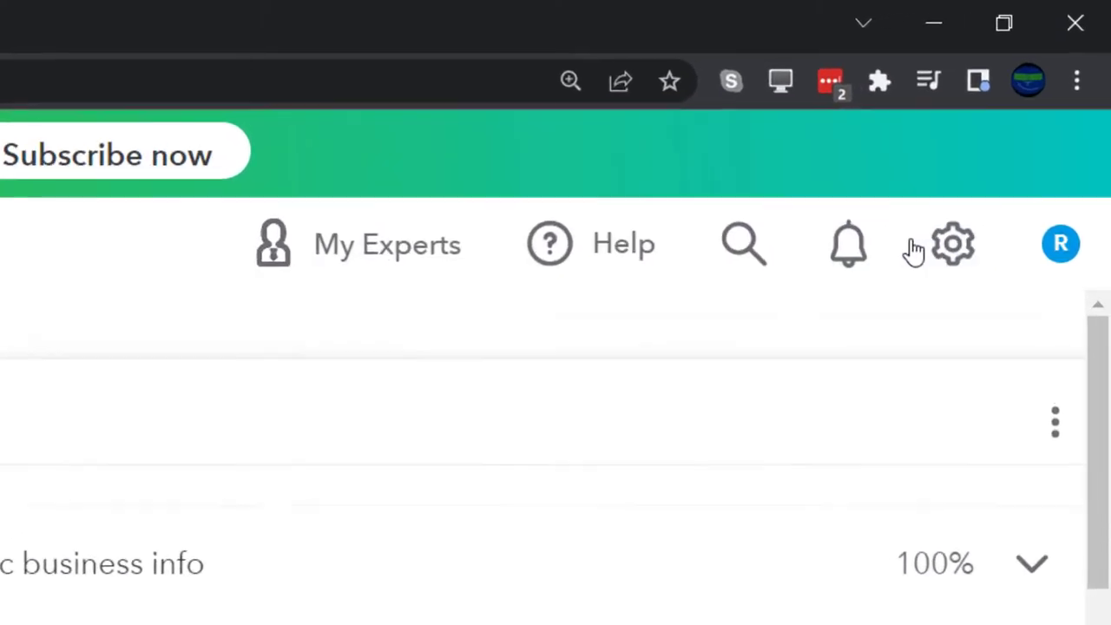
{"action": "left_click", "coordinate": [1033, 115]}
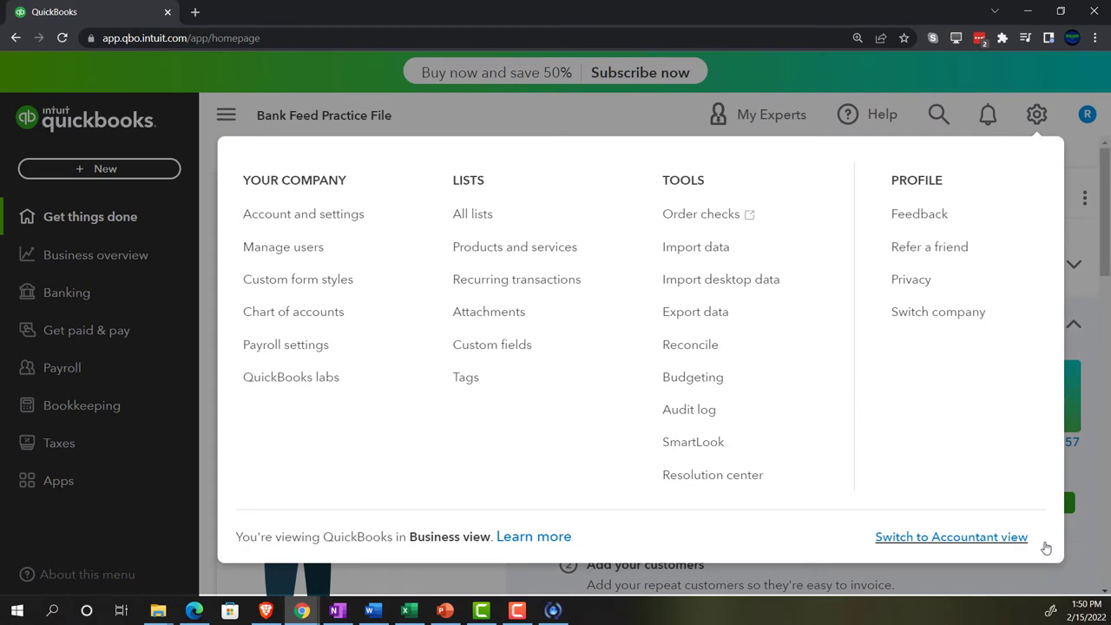
{"action": "left_click", "coordinate": [184, 615]}
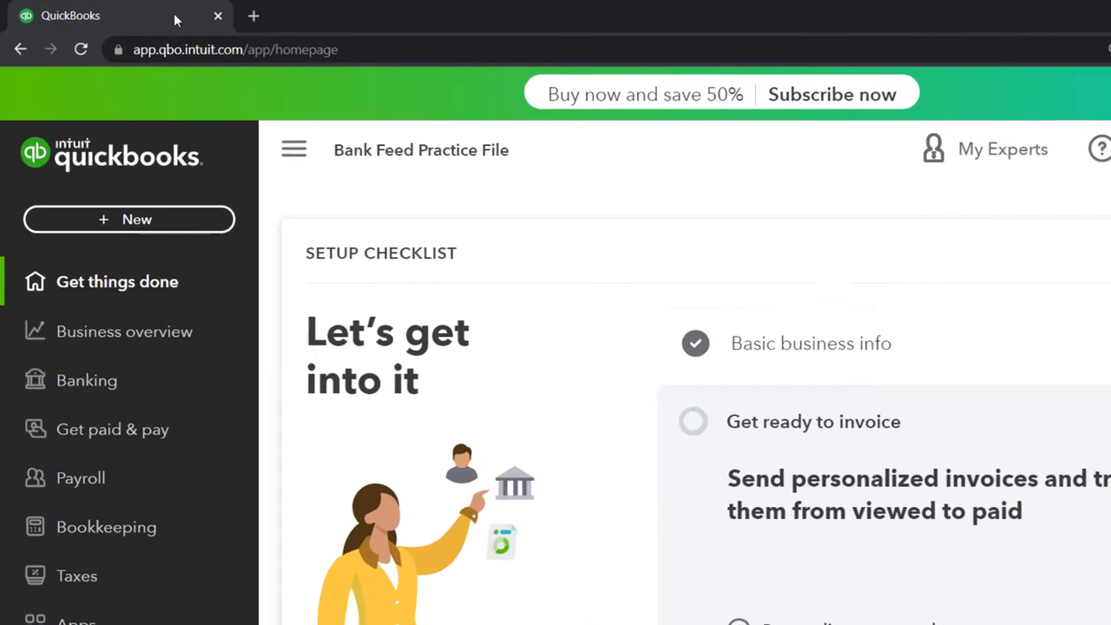
Duplicate the QuickBooks homepage browser tab twice so the practice file is open in three tabs.
{"action": "right_click", "coordinate": [174, 17]}
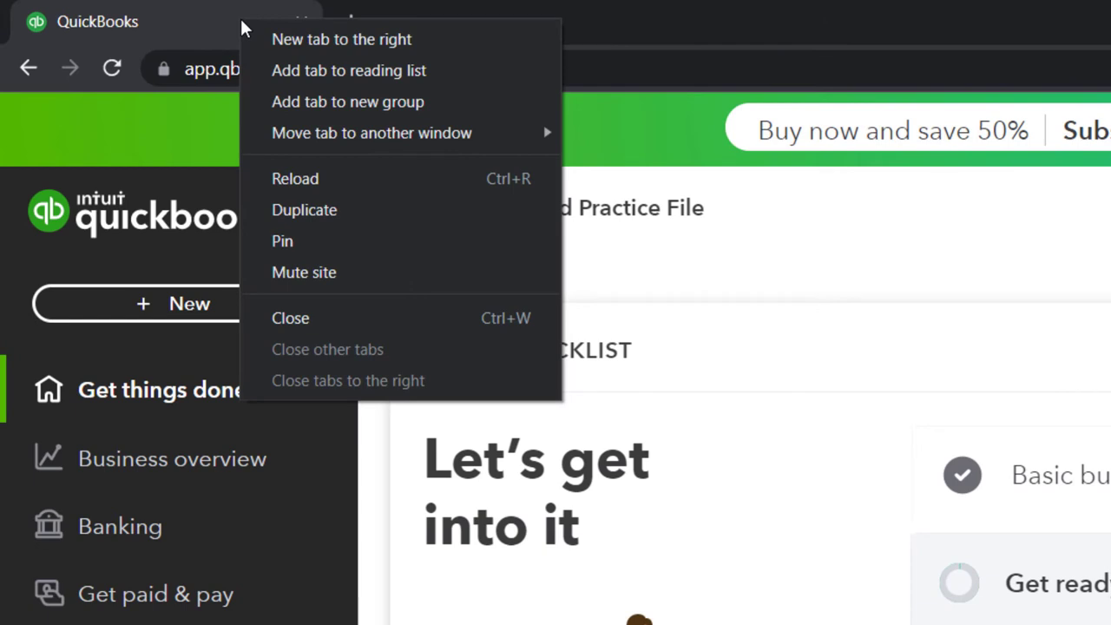
{"action": "left_click", "coordinate": [298, 226]}
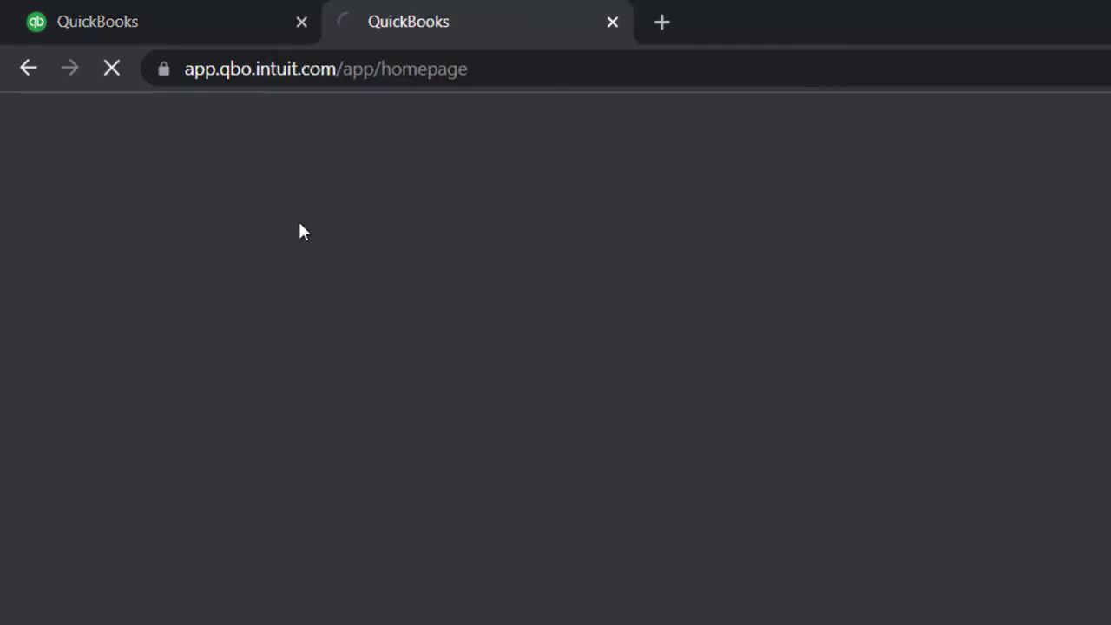
{"action": "left_click", "coordinate": [224, 32]}
{"action": "right_click", "coordinate": [224, 26]}
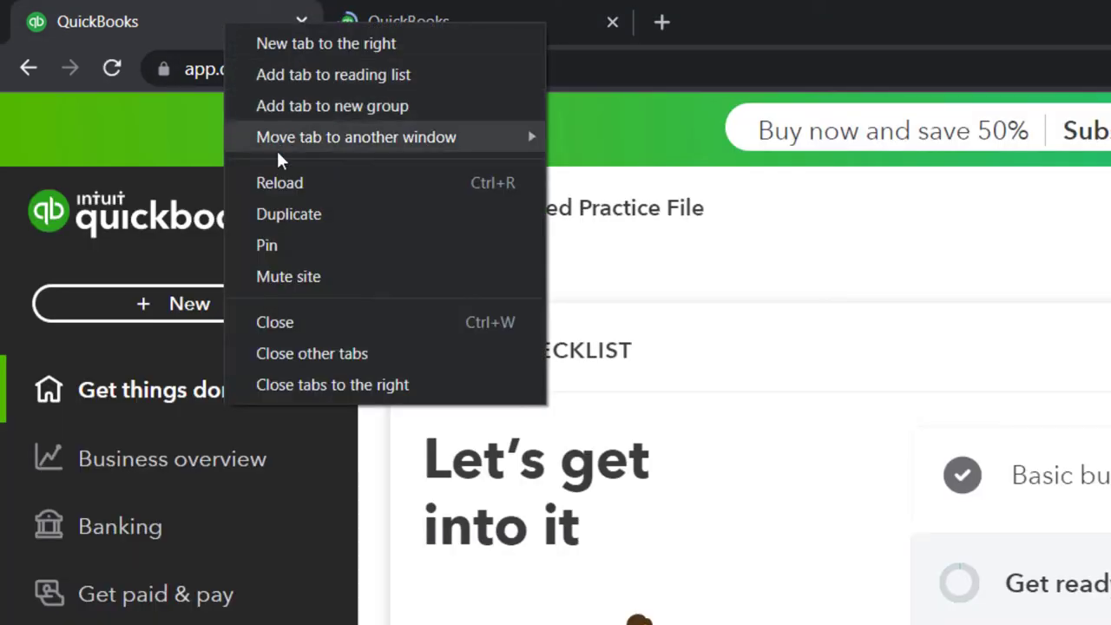
{"action": "left_click", "coordinate": [294, 213]}
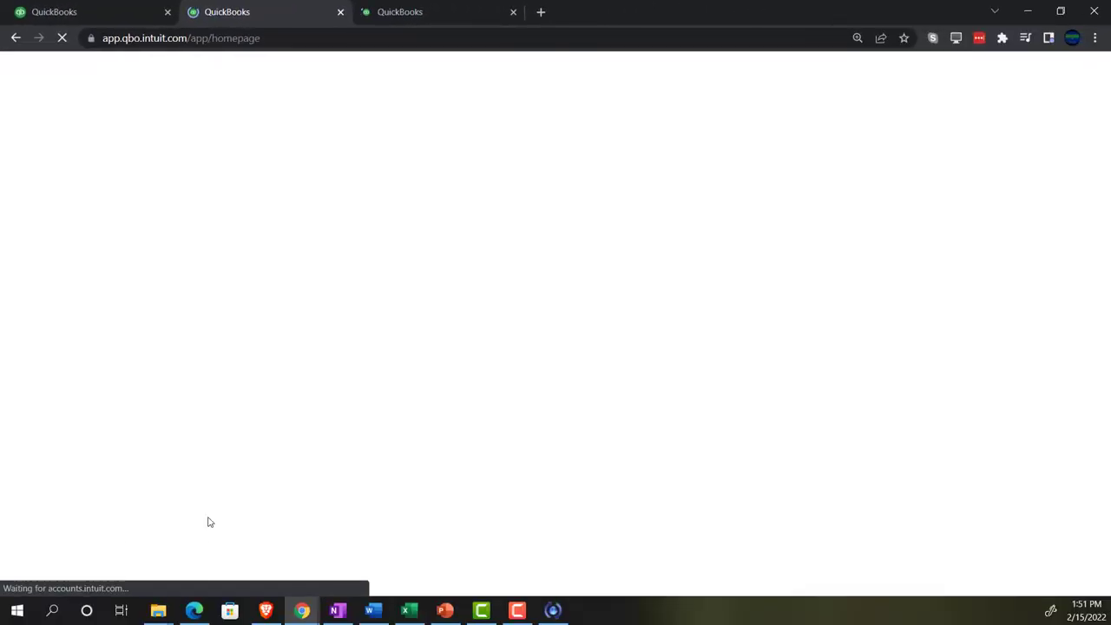
Check where Reports sits in the Edge sample company, and open the Balance Sheet in the practice file's second tab in Chrome.
{"action": "left_click", "coordinate": [194, 611]}
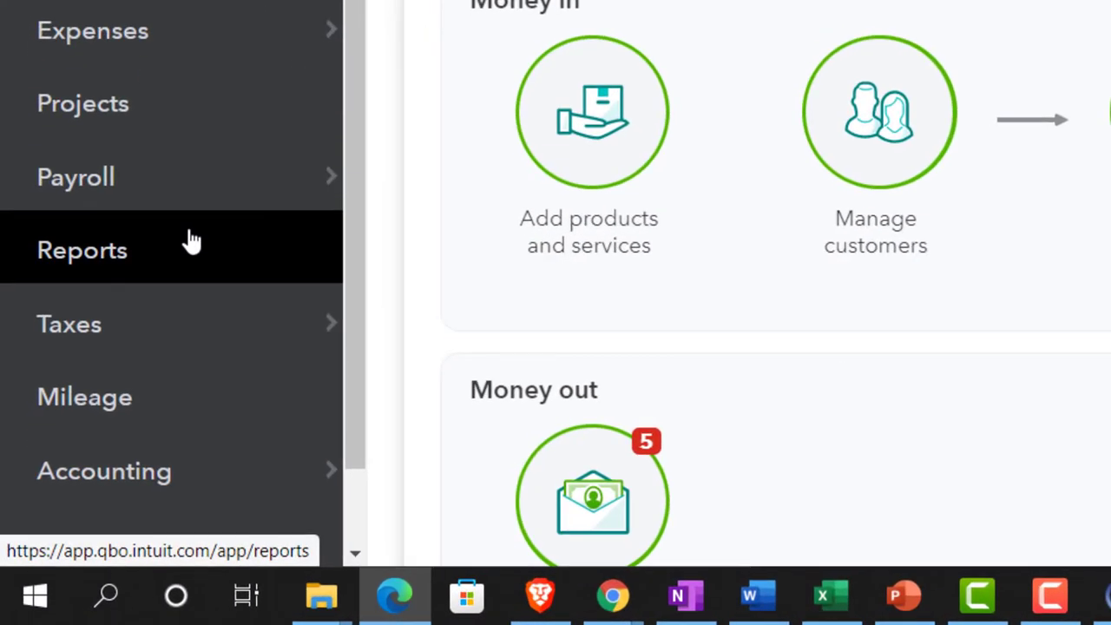
{"action": "left_click", "coordinate": [395, 607]}
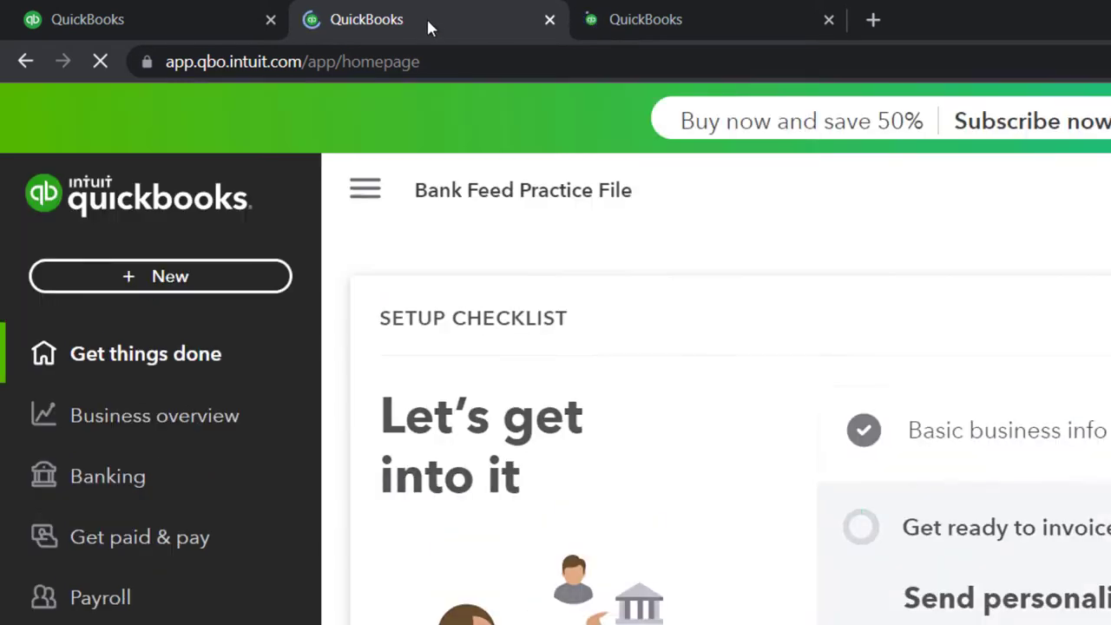
{"action": "left_click", "coordinate": [176, 421]}
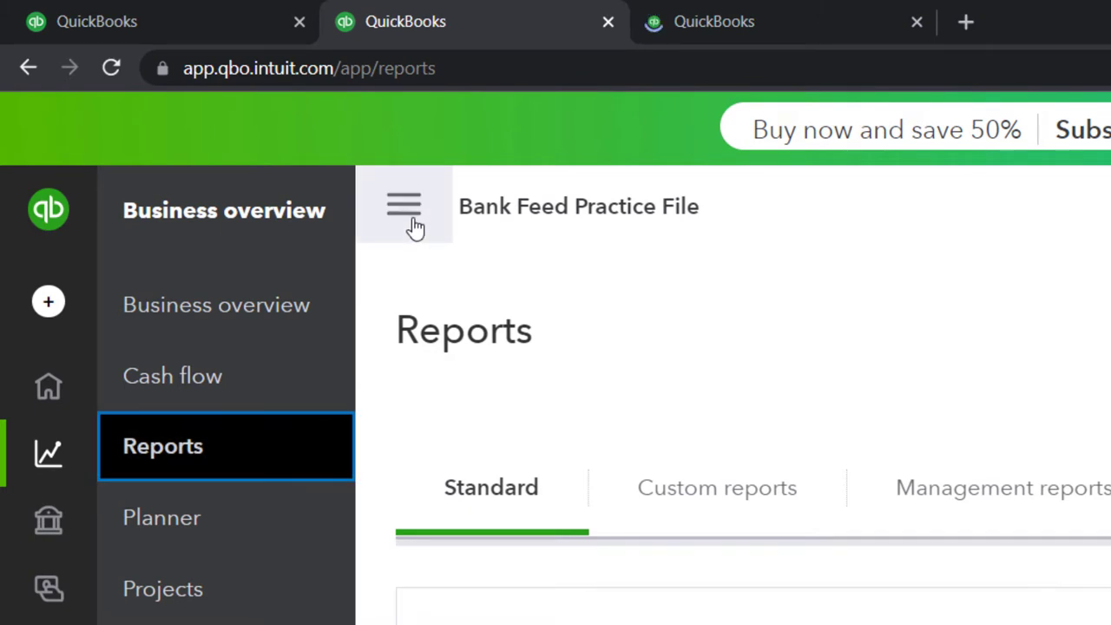
{"action": "left_click", "coordinate": [413, 228]}
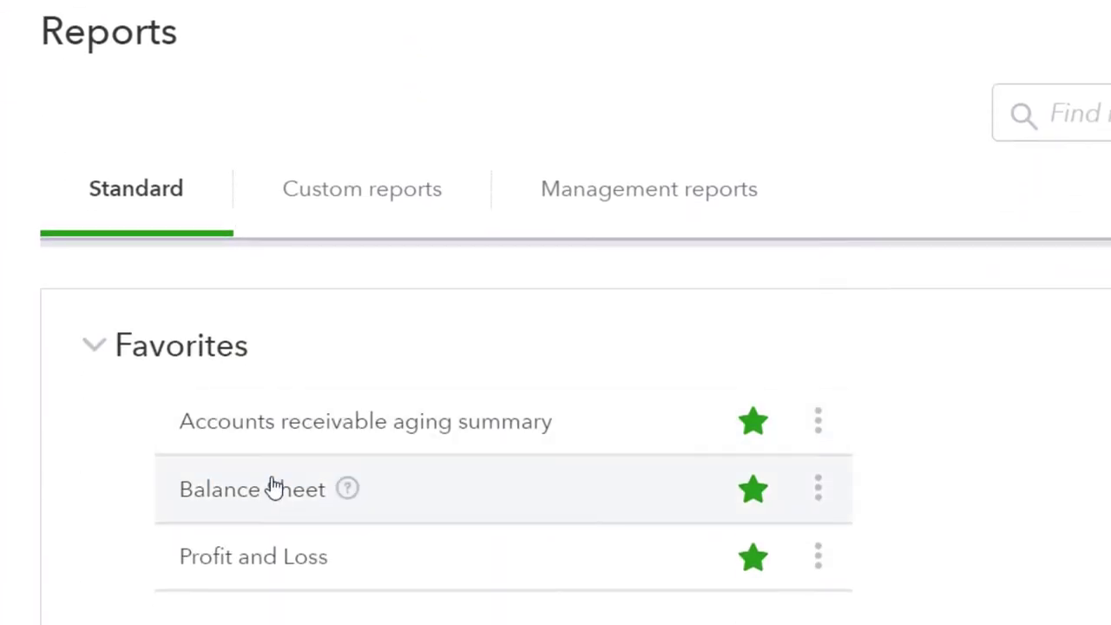
{"action": "left_click", "coordinate": [273, 492]}
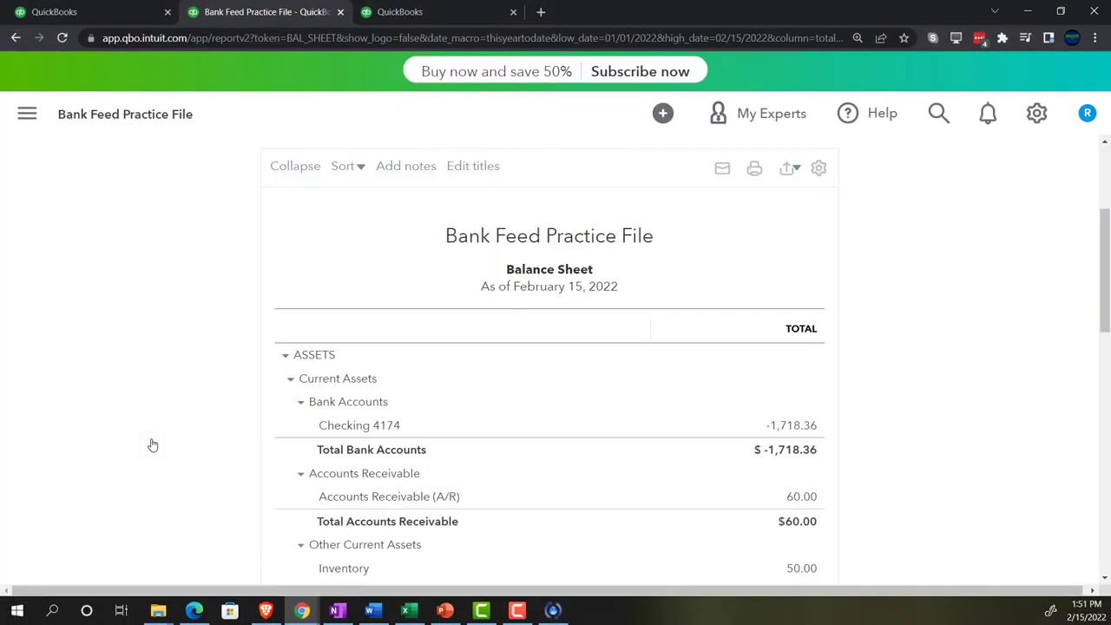
Run the Balance Sheet for the period 01/01/2021 to 12/31/2021.
{"action": "left_click_drag", "start_coordinate": [303, 253], "coordinate": [182, 248]}
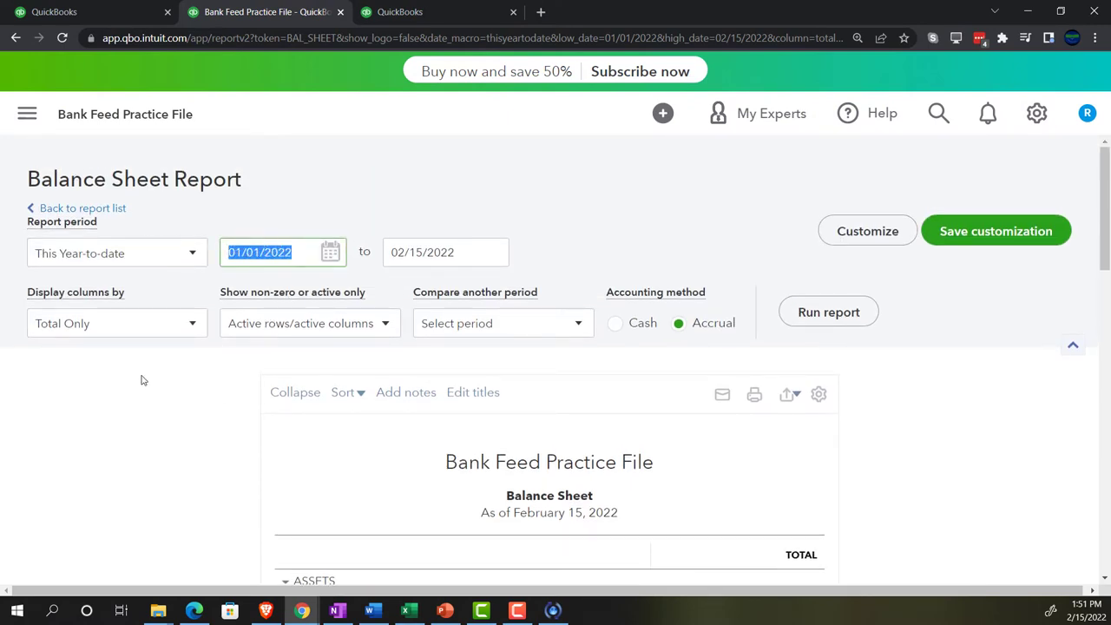
{"action": "type", "text": "01012021"}
{"action": "key", "text": "Tab"}
{"action": "type", "text": "123"}
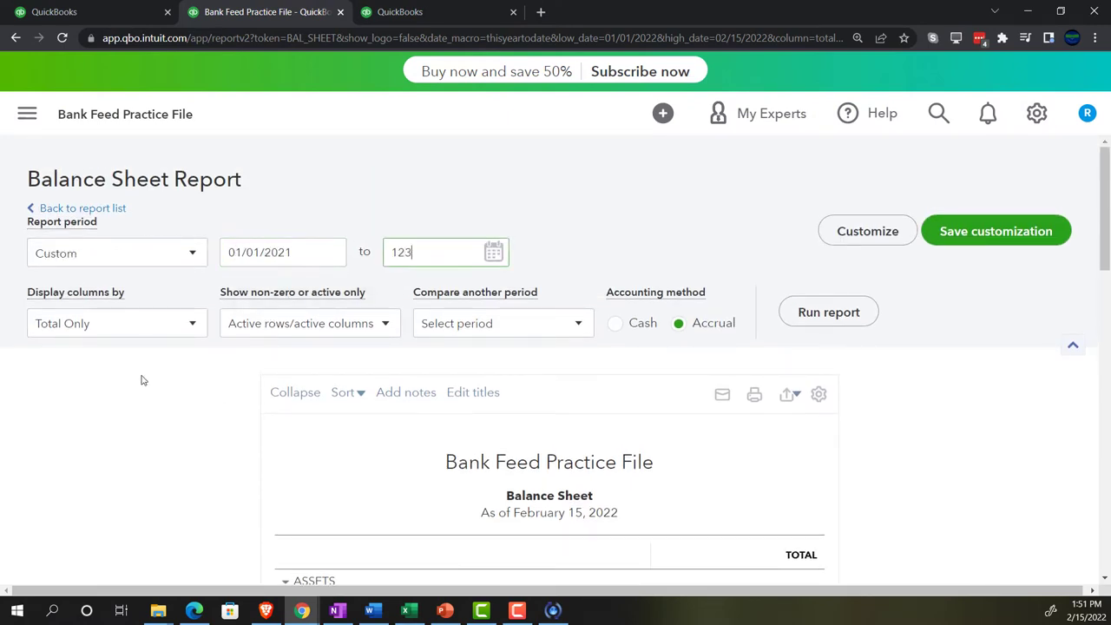
{"action": "key", "text": "Tab"}
{"action": "left_click", "coordinate": [820, 316]}
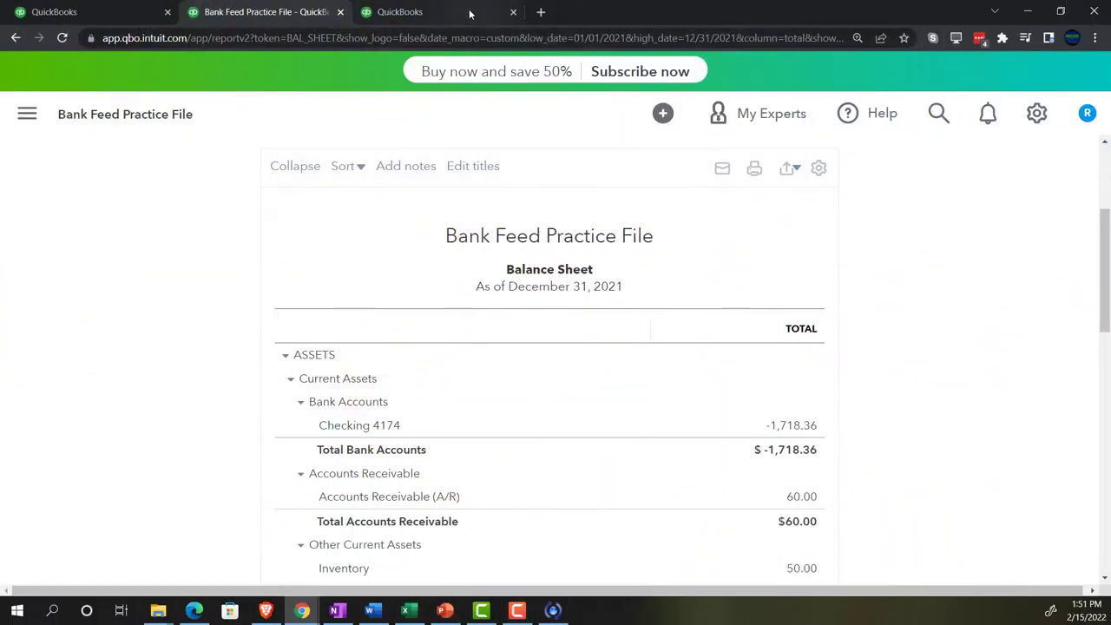
In the third browser tab, open the Profit and Loss report from the favorite reports with the navigation collapsed.
{"action": "left_click", "coordinate": [469, 12]}
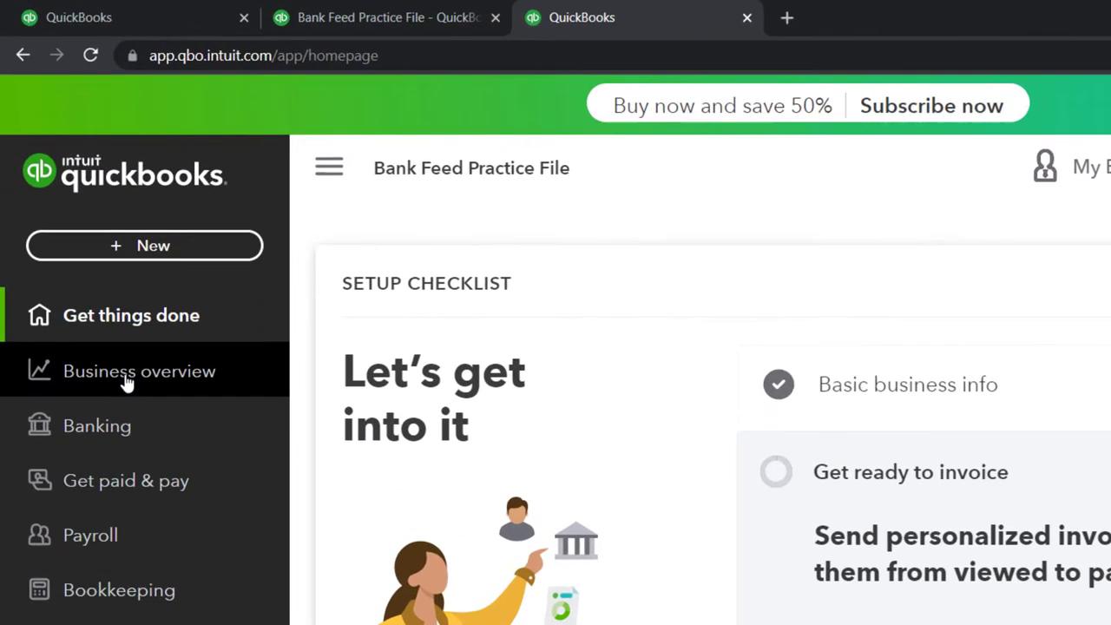
{"action": "left_click", "coordinate": [126, 382]}
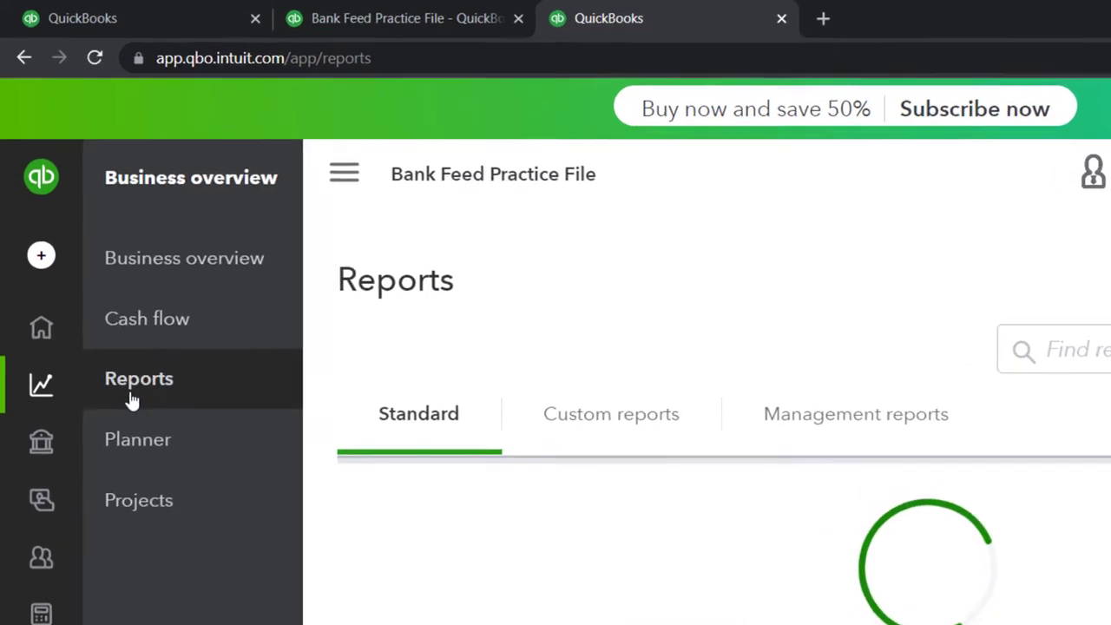
{"action": "left_click", "coordinate": [344, 173]}
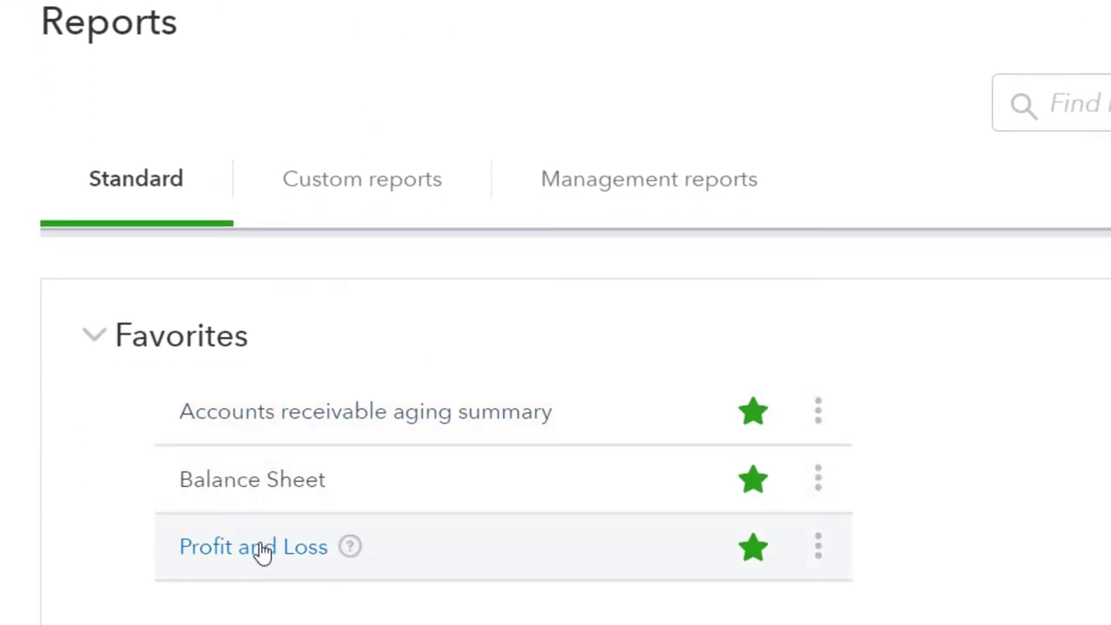
{"action": "left_click", "coordinate": [261, 547]}
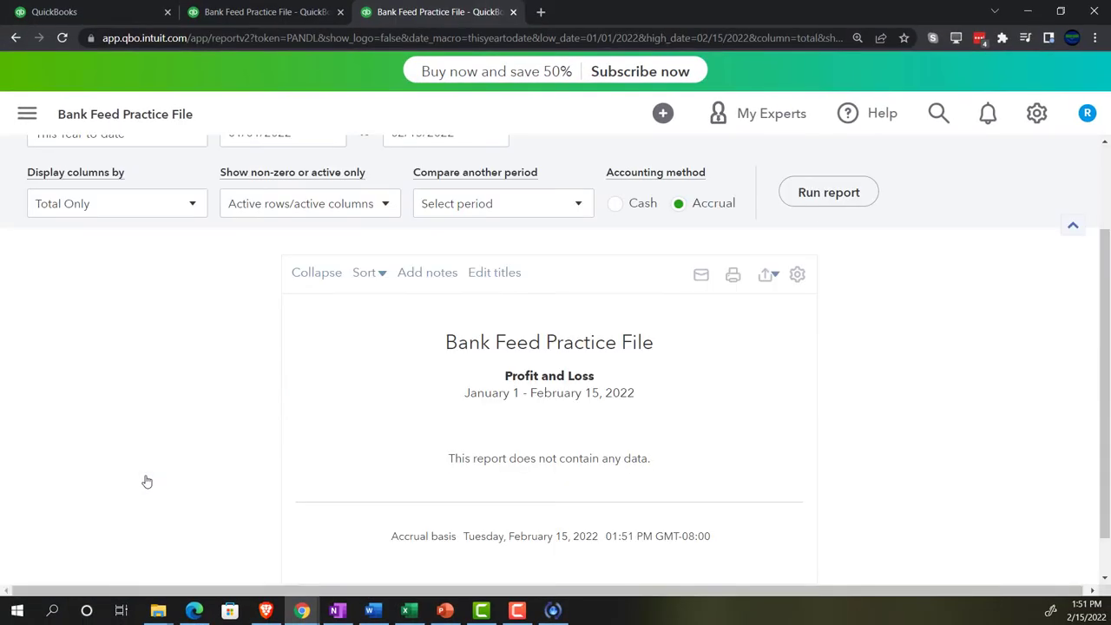
Run the Profit and Loss report for the period 01/01/2021 to 12/31/2021.
{"action": "scroll", "coordinate": [173, 452], "scroll_direction": "up", "scroll_amount": 3}
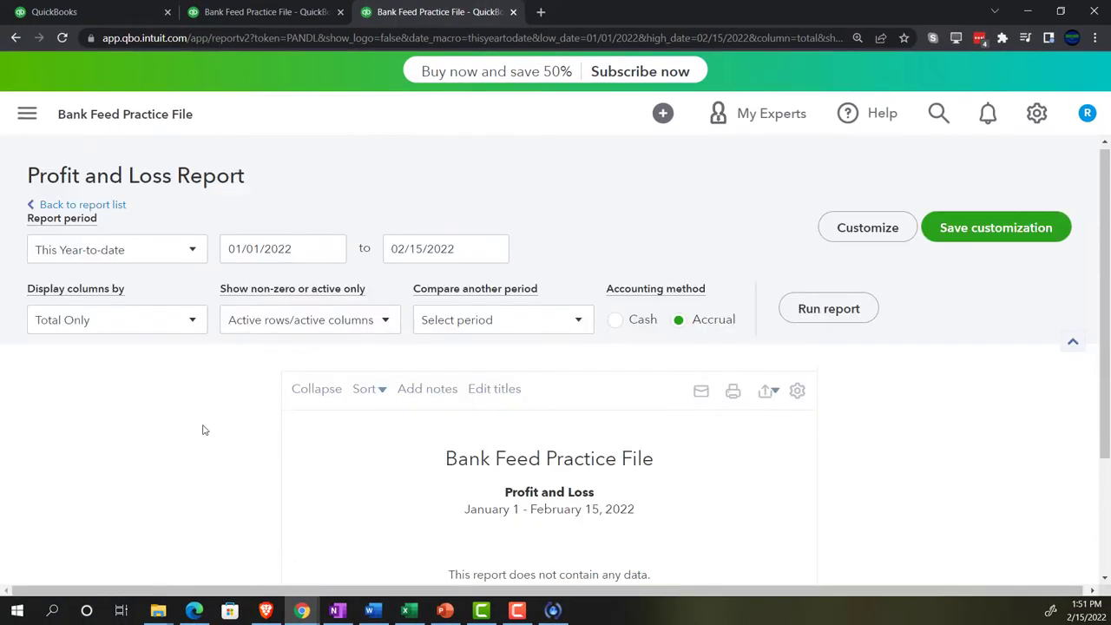
{"action": "left_click_drag", "start_coordinate": [295, 251], "coordinate": [203, 230]}
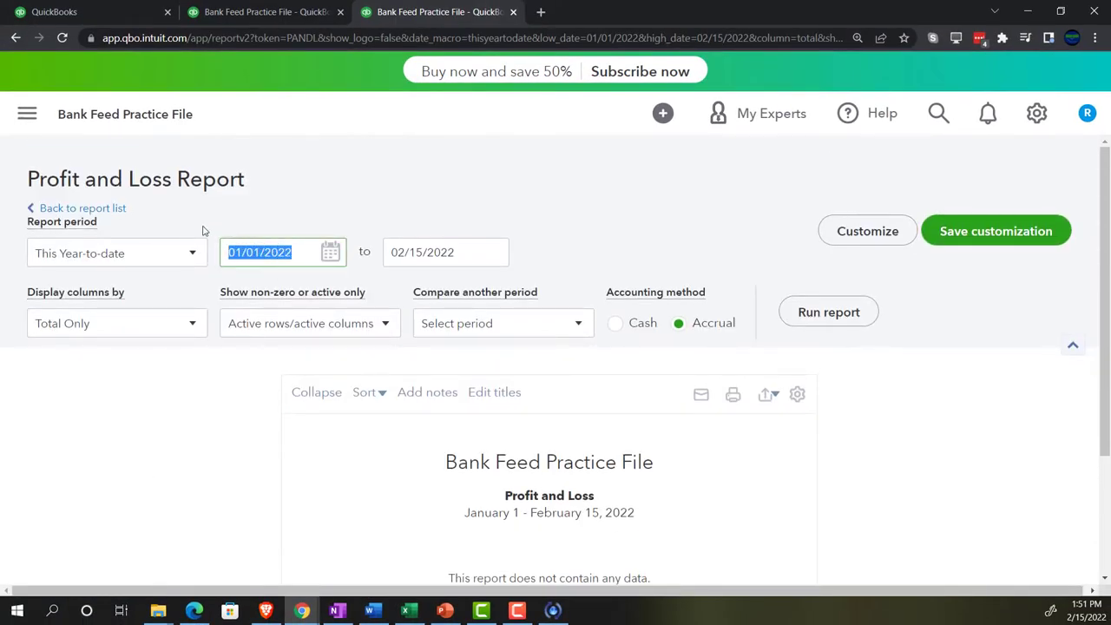
{"action": "type", "text": "0"}
{"action": "type", "text": "1/01/2021"}
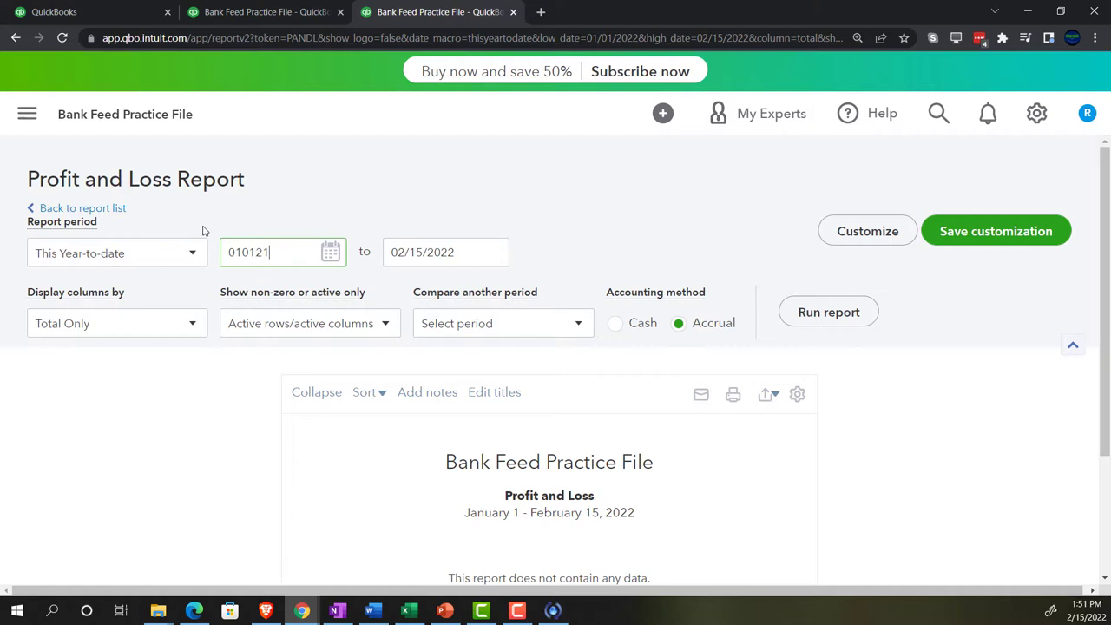
{"action": "key", "text": "Tab"}
{"action": "type", "text": "123121"}
{"action": "key", "text": "Tab"}
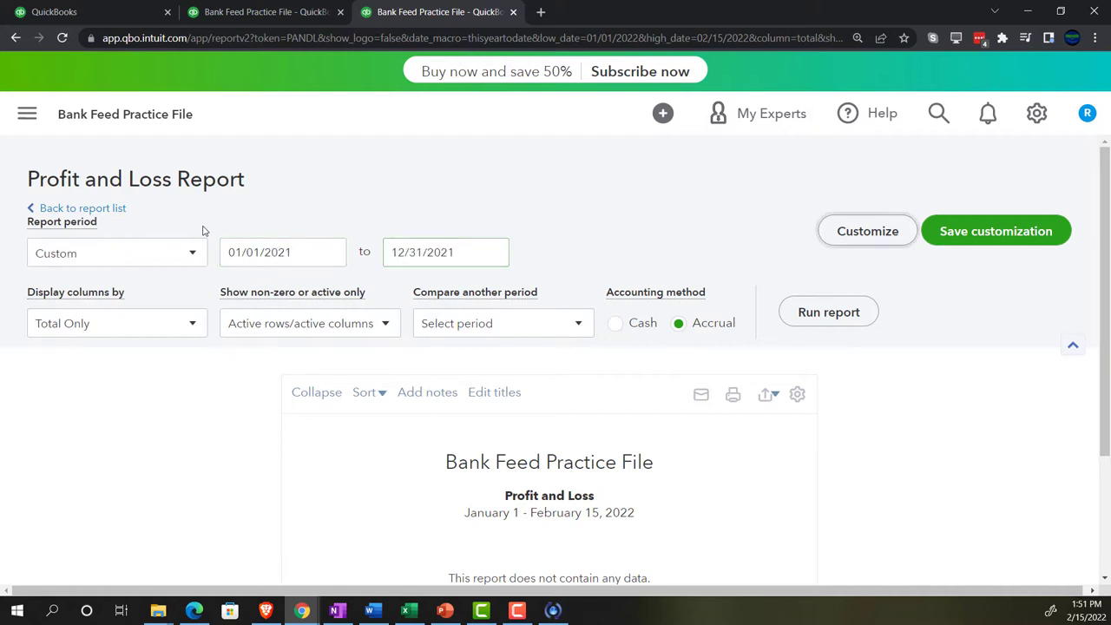
{"action": "left_click", "coordinate": [797, 312]}
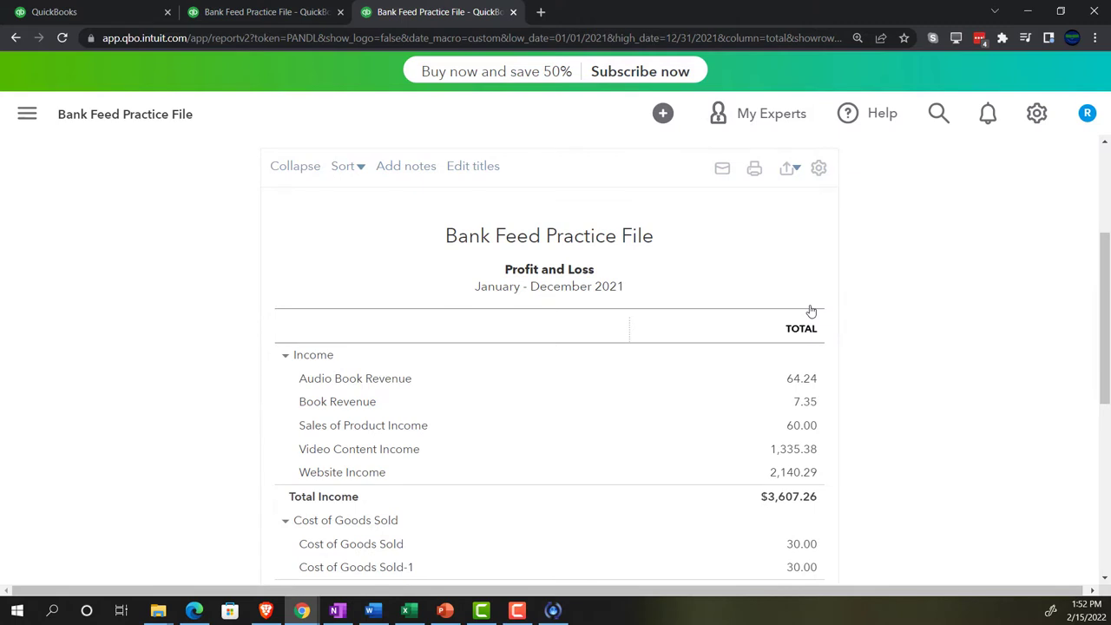
Open the bank transactions in the first tab and compare them with the sample company's Banking page in Edge, returning to Chrome.
{"action": "left_click", "coordinate": [96, 12]}
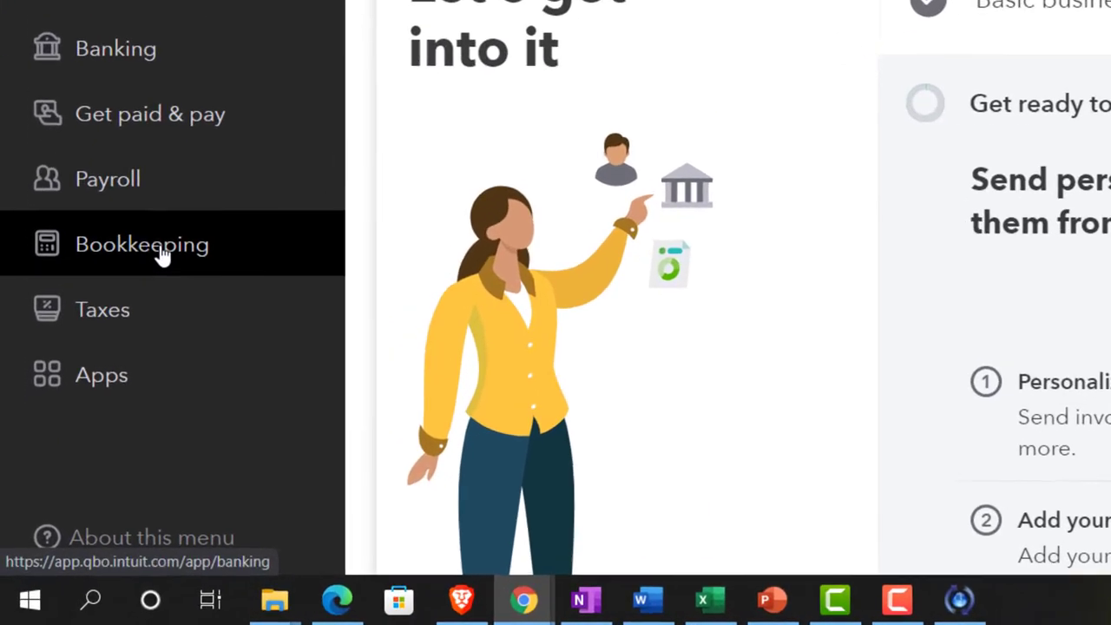
{"action": "left_click", "coordinate": [162, 251]}
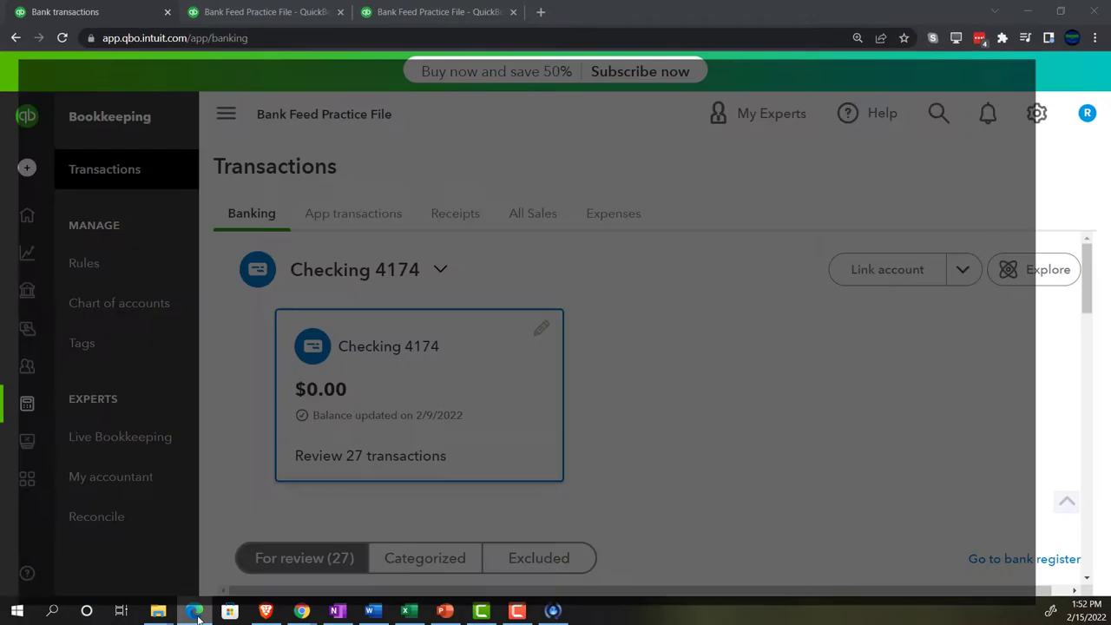
{"action": "left_click", "coordinate": [196, 612]}
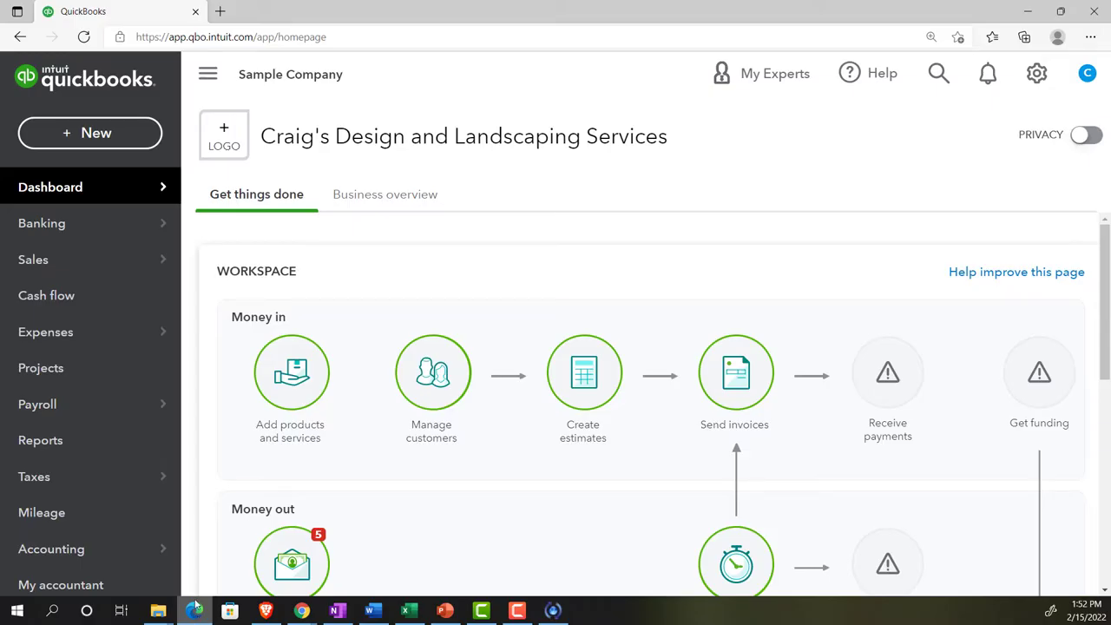
{"action": "left_click", "coordinate": [62, 230]}
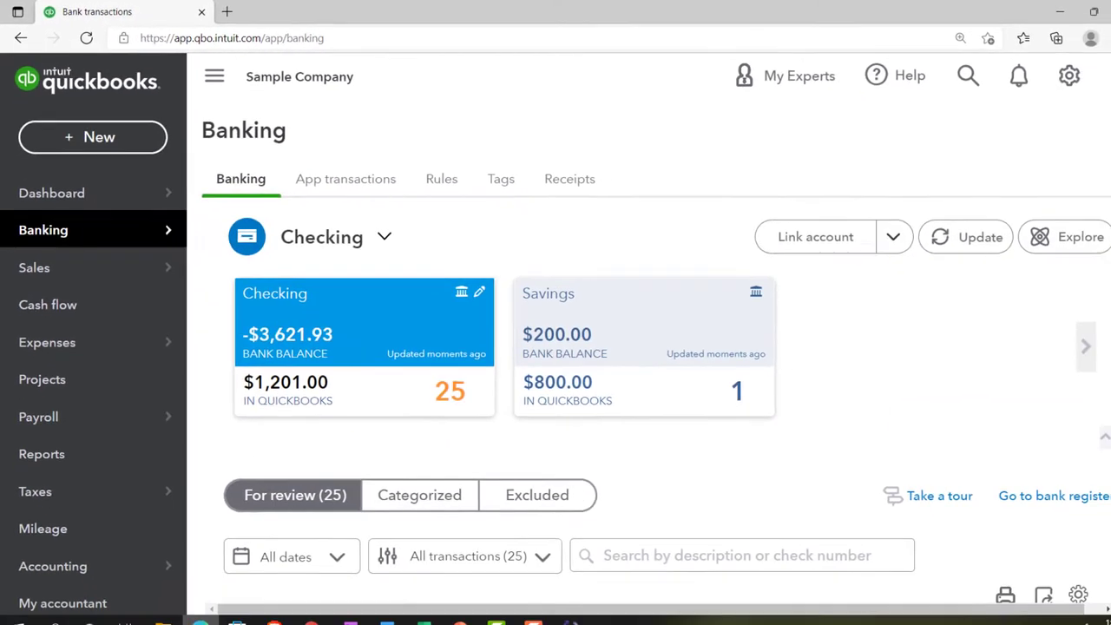
{"action": "left_click", "coordinate": [195, 612]}
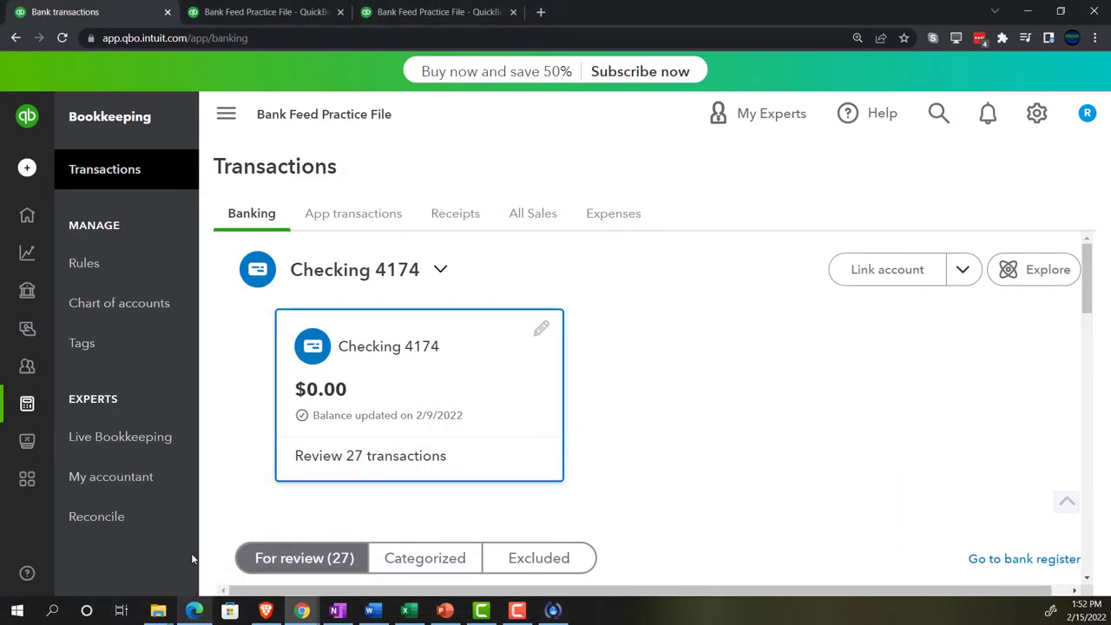
Collapse the navigation and examine the Checking 4174 bank feed transactions awaiting review.
{"action": "left_click", "coordinate": [225, 114]}
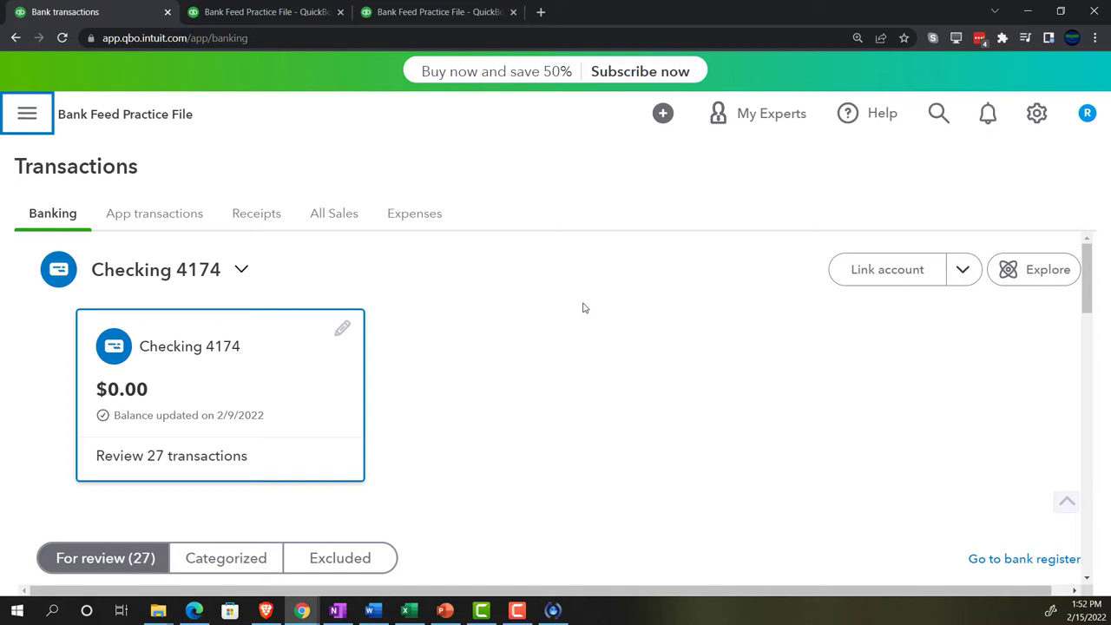
{"action": "scroll", "coordinate": [584, 308], "scroll_direction": "down", "scroll_amount": 3}
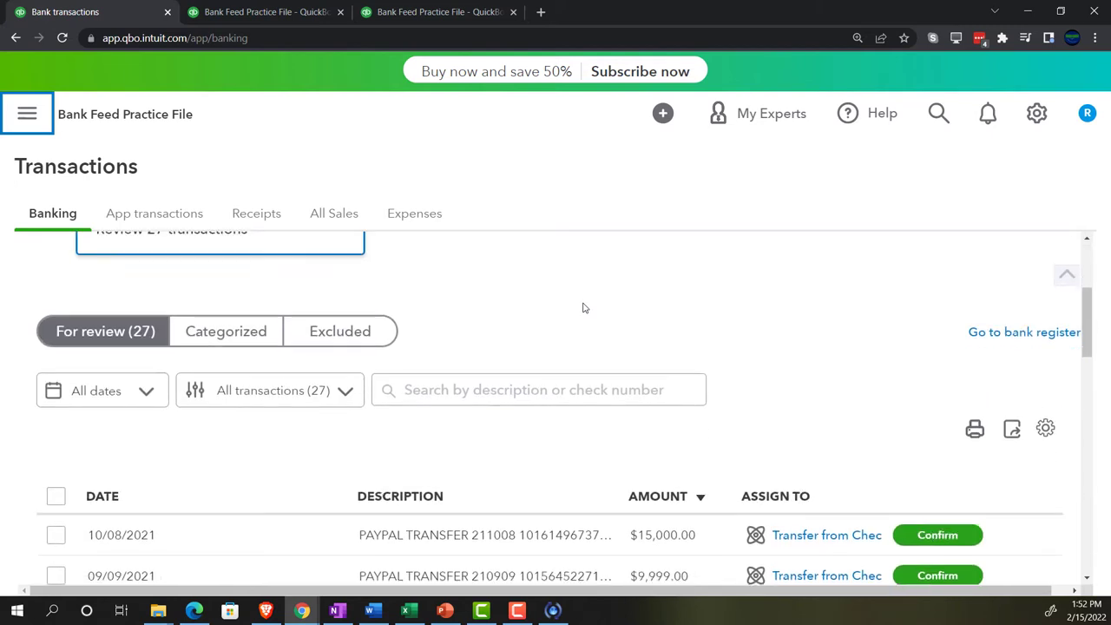
{"action": "scroll", "coordinate": [585, 308], "scroll_direction": "down", "scroll_amount": 2}
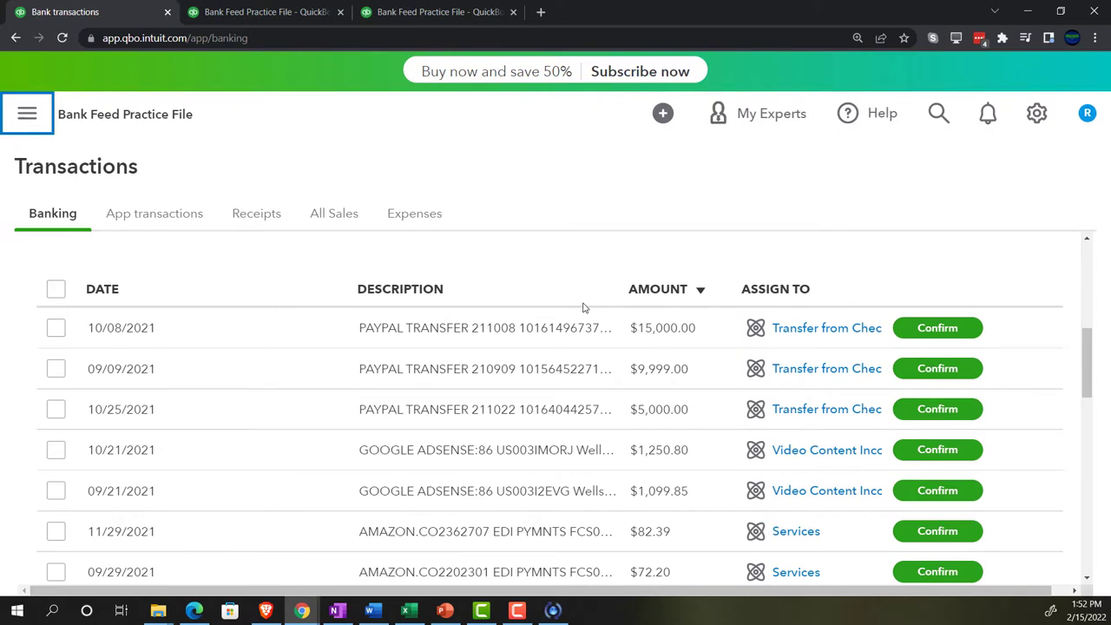
{"action": "scroll", "coordinate": [584, 308], "scroll_direction": "down", "scroll_amount": 2}
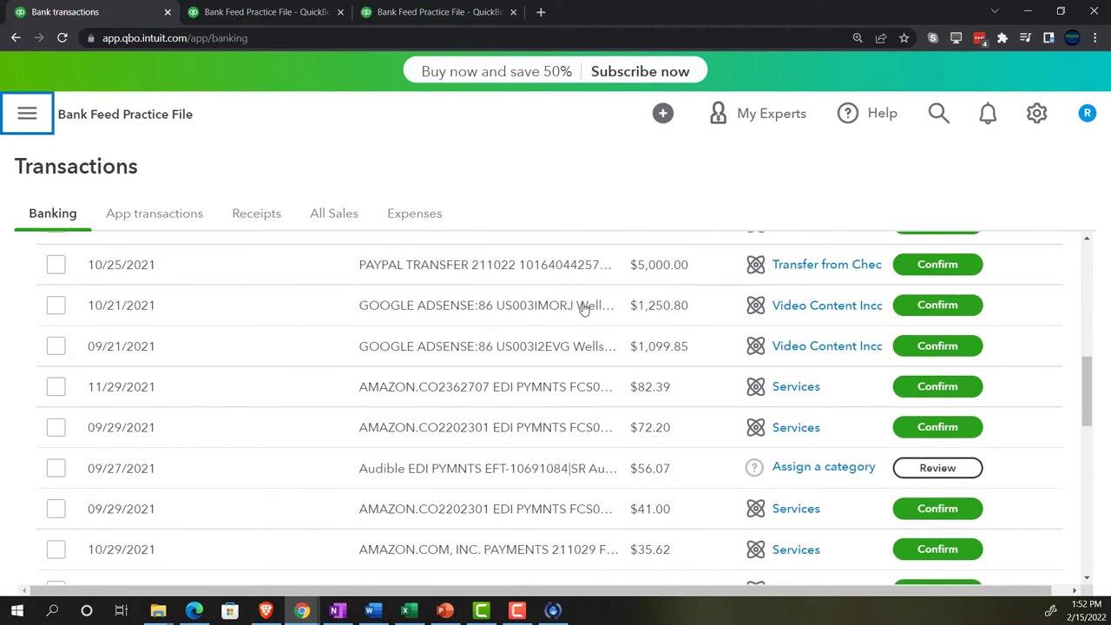
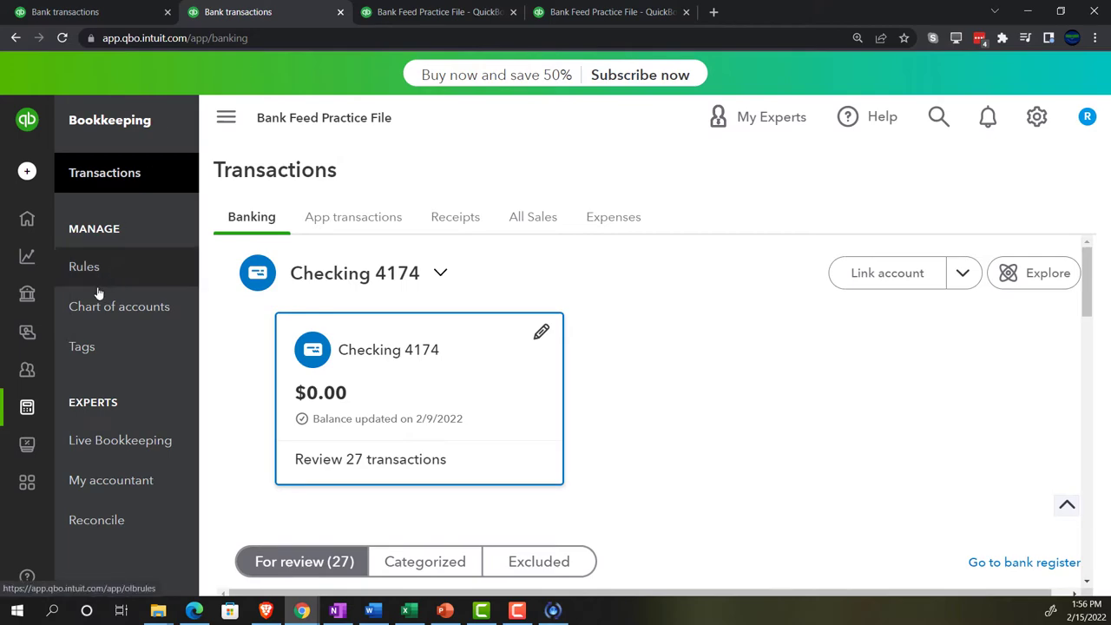
{"action": "mouse_move", "coordinate": [41, 335]}
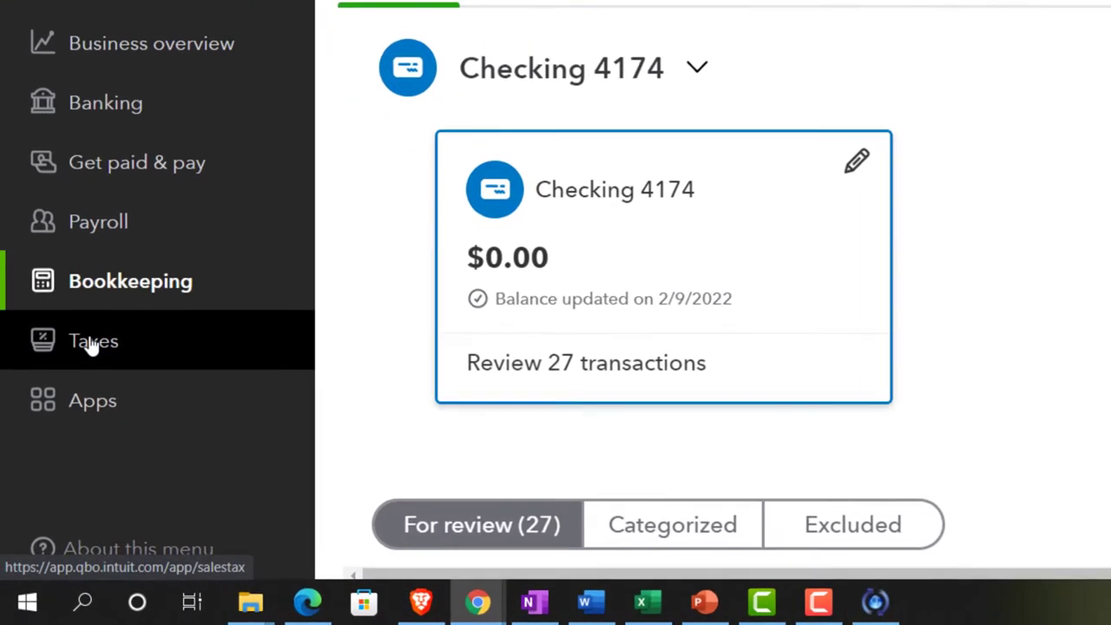
Open the sales tax page in the practice file and in Edge's sample company, returning to Chrome with the navigation collapsed.
{"action": "left_click", "coordinate": [59, 447]}
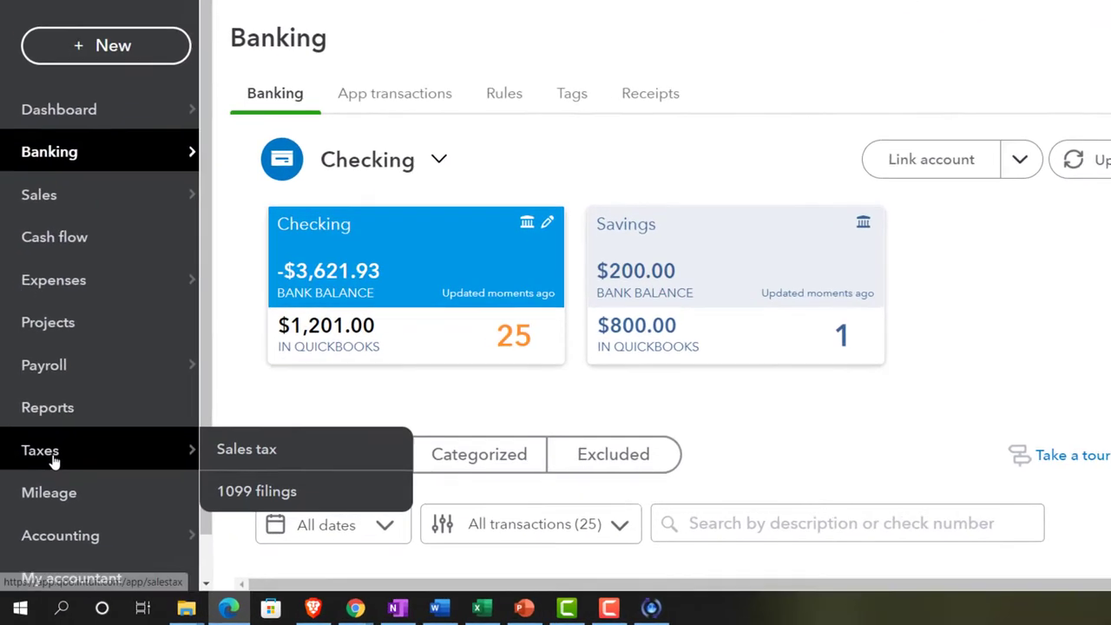
{"action": "left_click", "coordinate": [45, 482]}
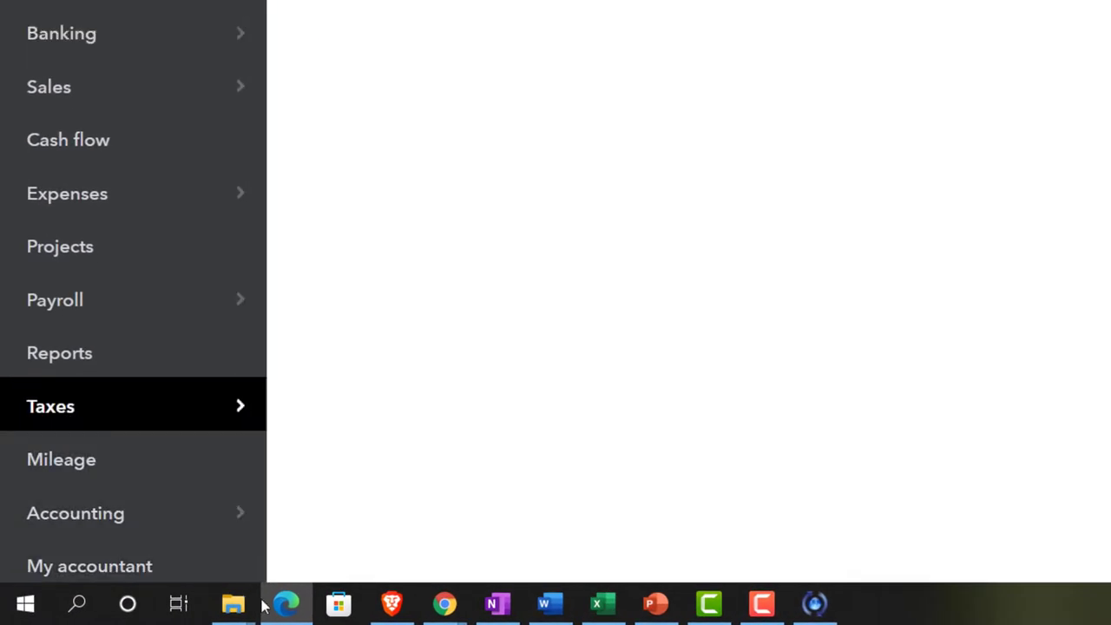
{"action": "left_click", "coordinate": [287, 617]}
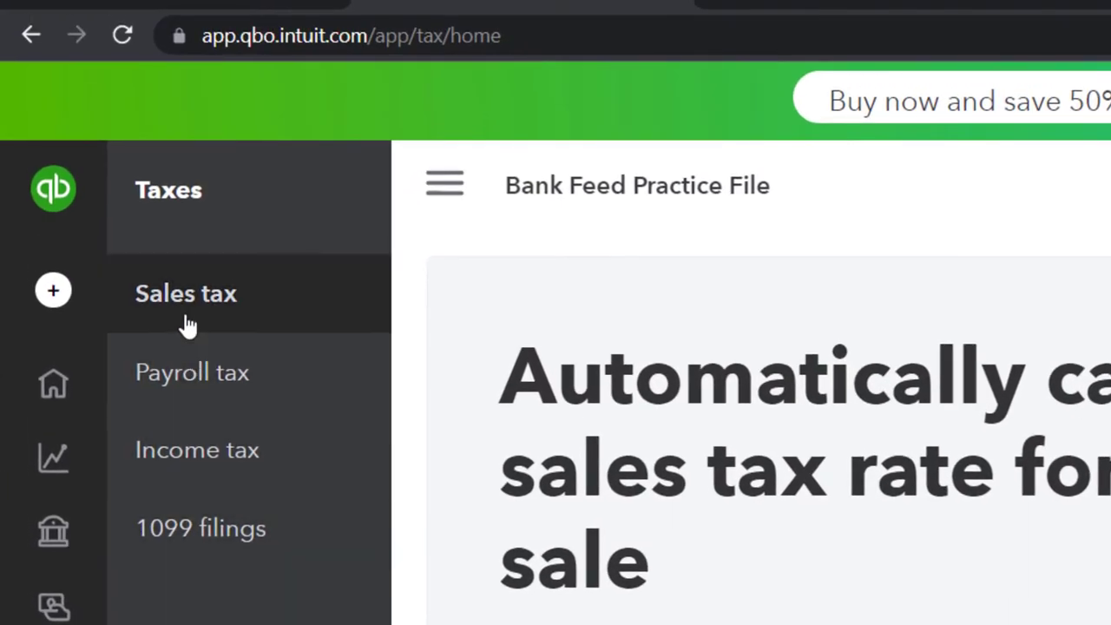
{"action": "left_click", "coordinate": [438, 185]}
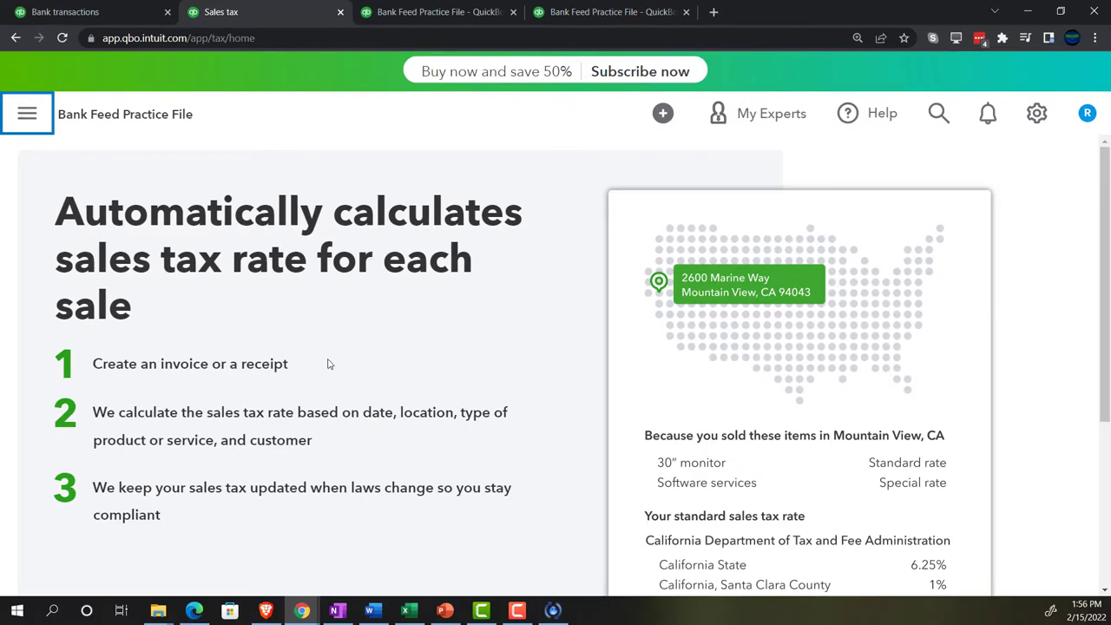
Set up automatic sales tax with the business address and no collection outside of California, closing the setup without creating an invoice.
{"action": "scroll", "coordinate": [327, 364], "scroll_direction": "down", "scroll_amount": 1}
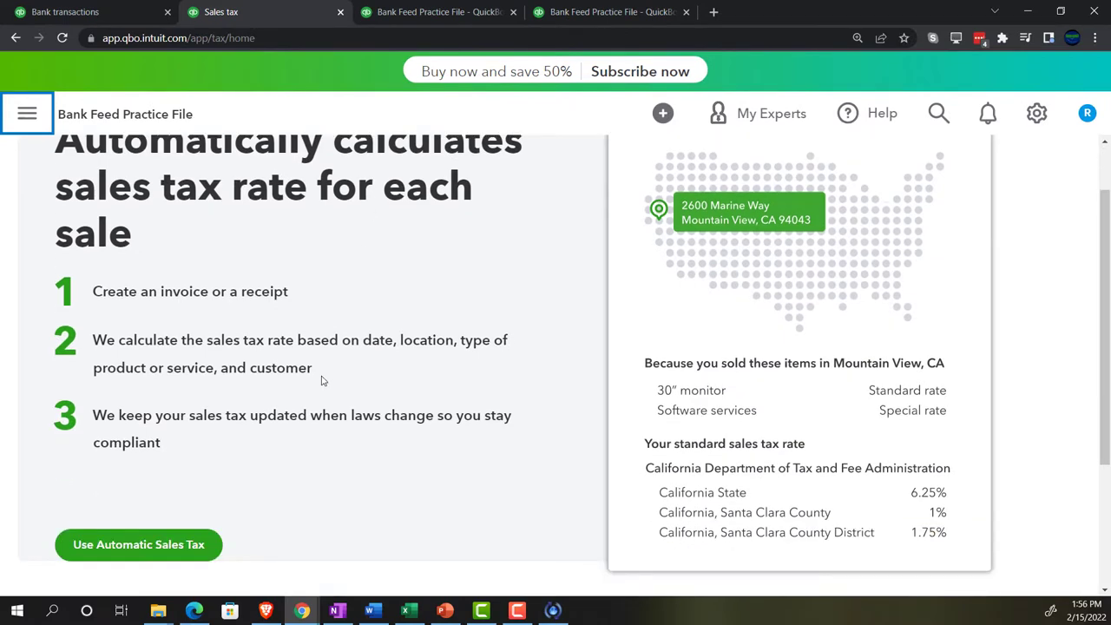
{"action": "scroll", "coordinate": [327, 370], "scroll_direction": "down", "scroll_amount": 1}
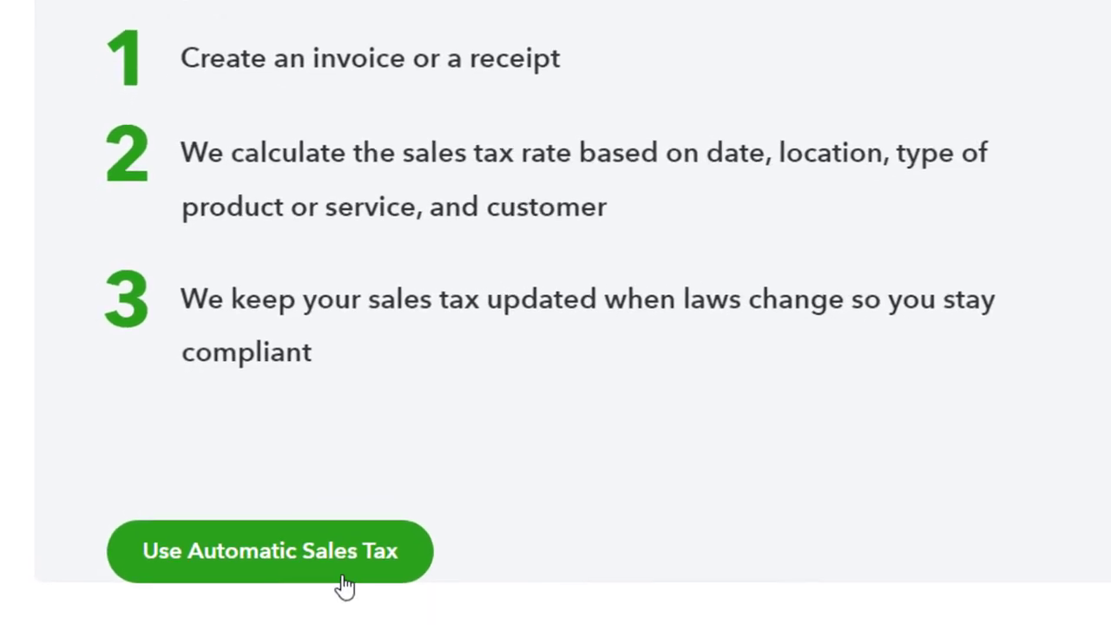
{"action": "left_click", "coordinate": [339, 561]}
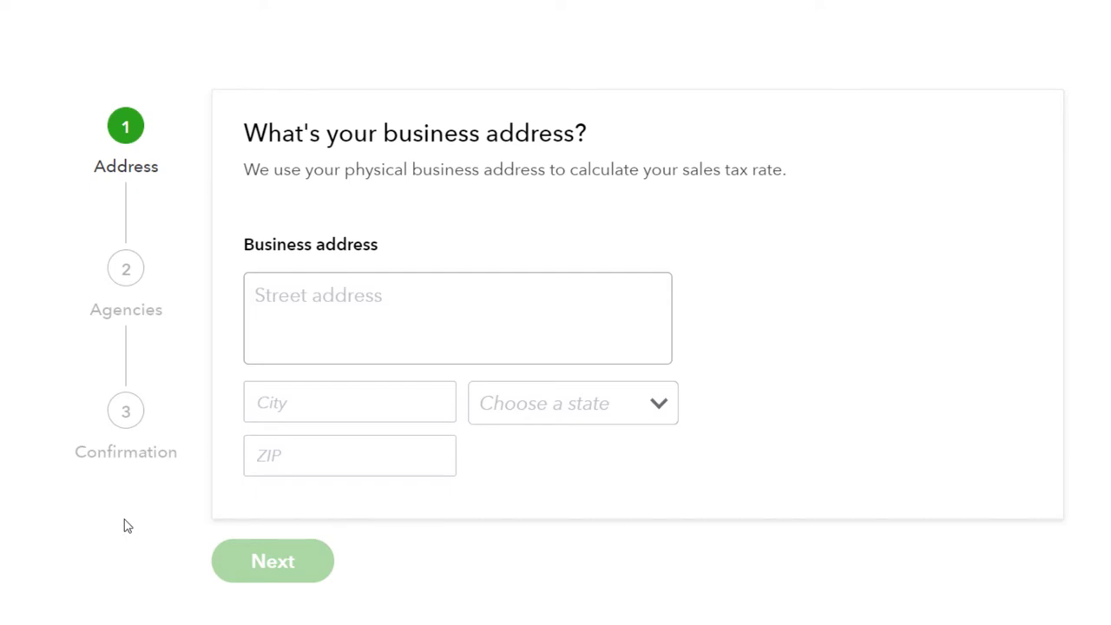
{"action": "left_click", "coordinate": [351, 311]}
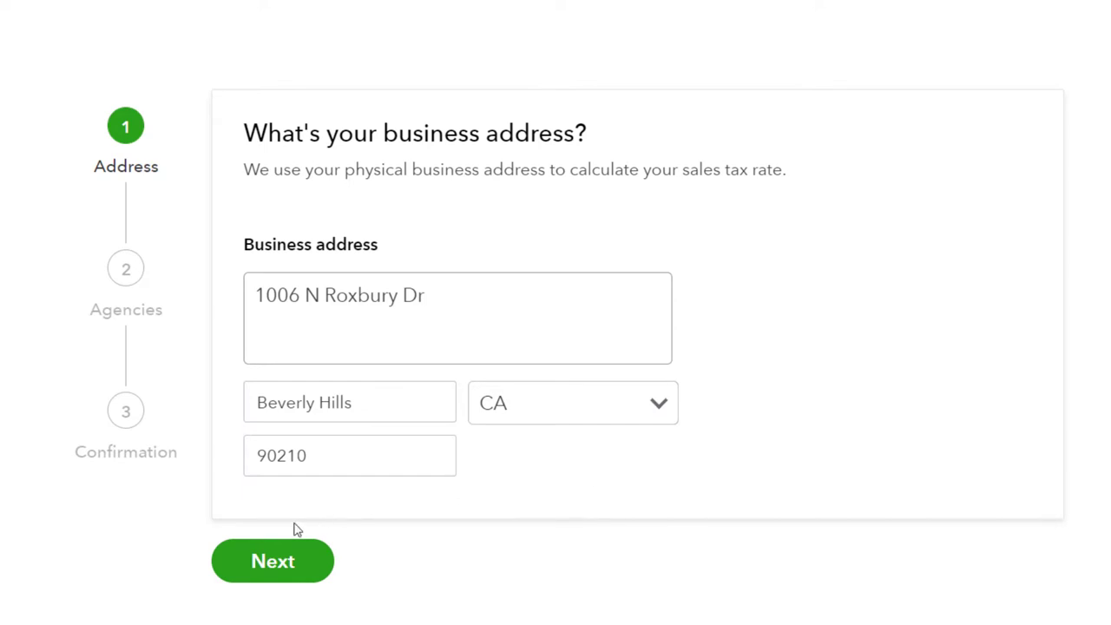
{"action": "left_click", "coordinate": [293, 561]}
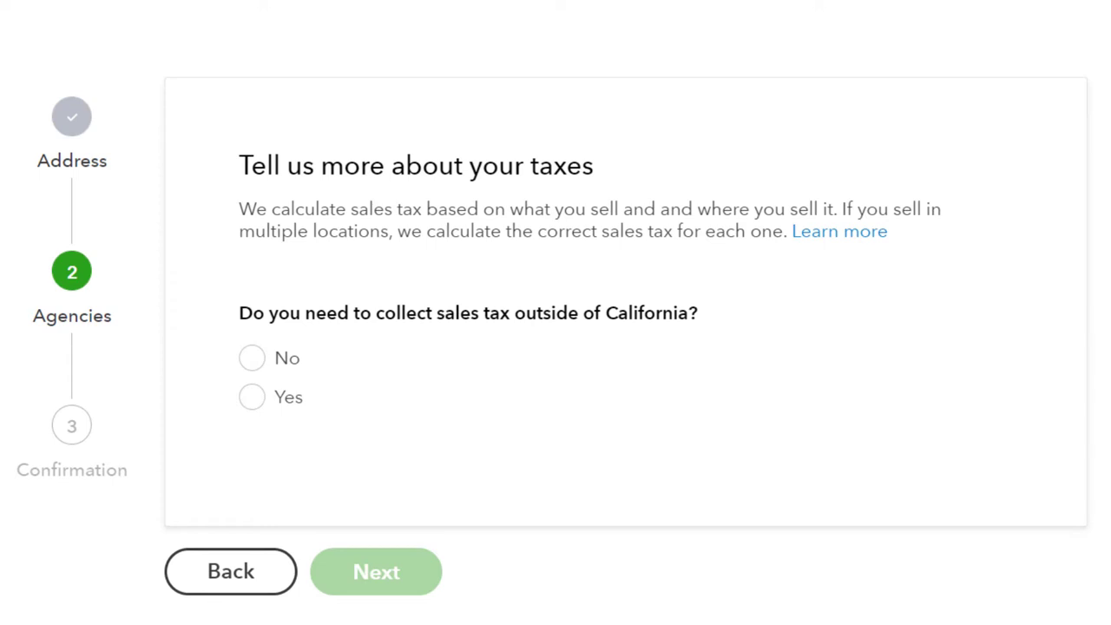
{"action": "left_click", "coordinate": [251, 361]}
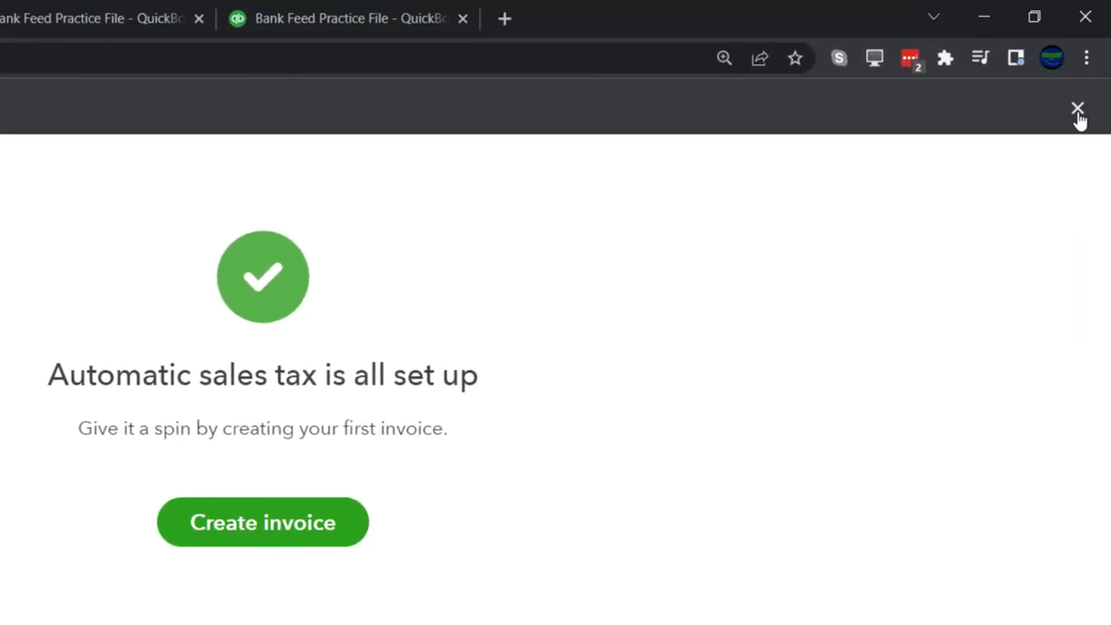
{"action": "left_click", "coordinate": [1078, 113]}
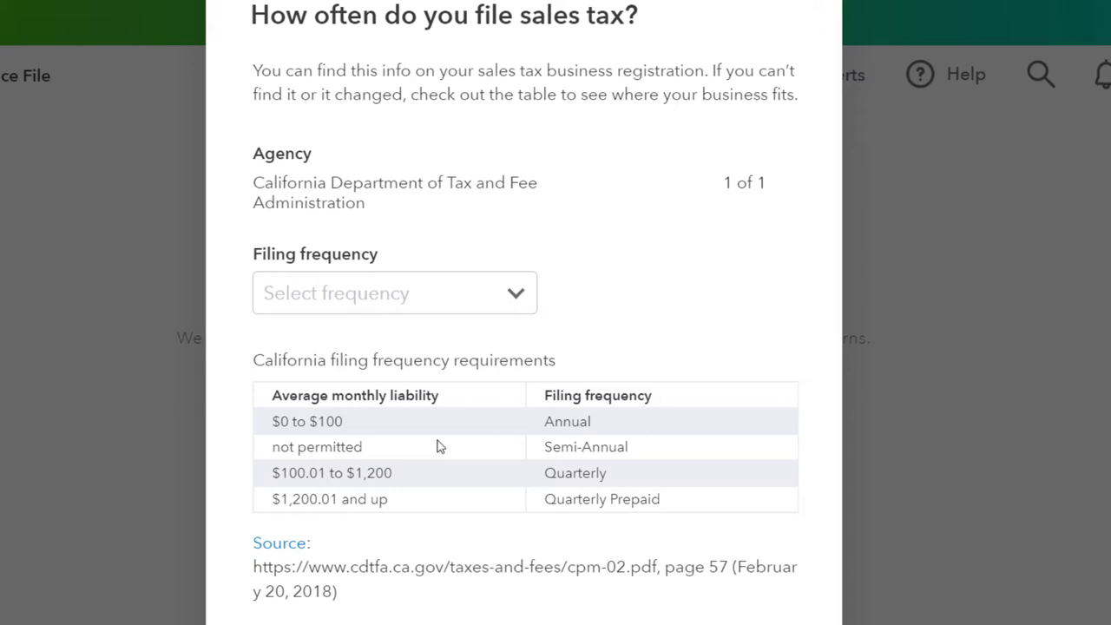
Set the sales tax filing frequency to Monthly for the California Department of Tax and Fee Administration and save it.
{"action": "left_click", "coordinate": [515, 296]}
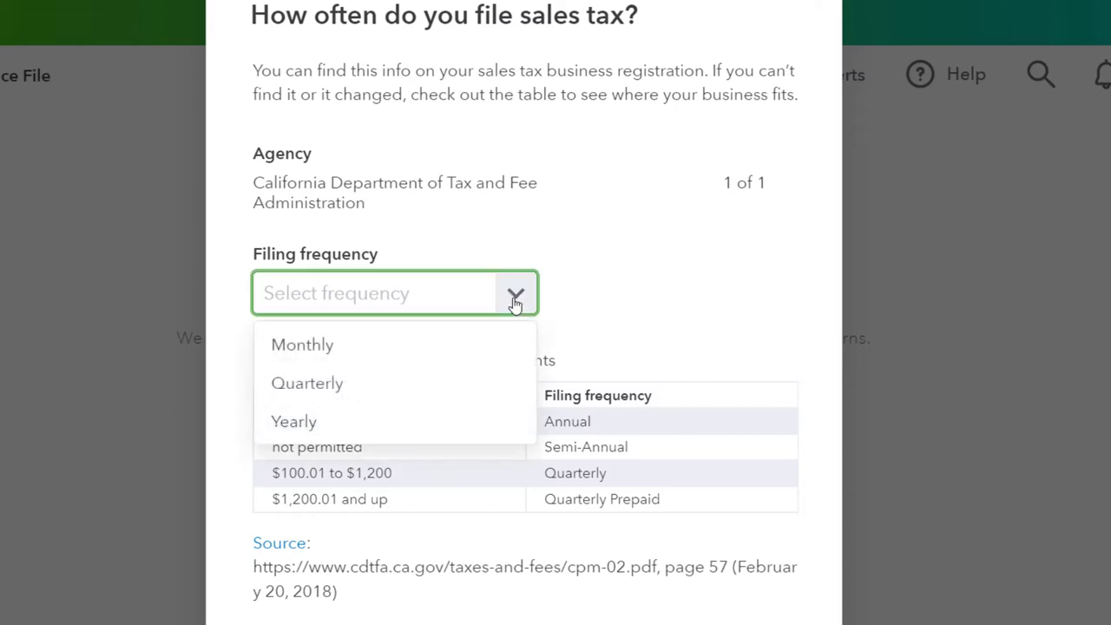
{"action": "left_click", "coordinate": [452, 351]}
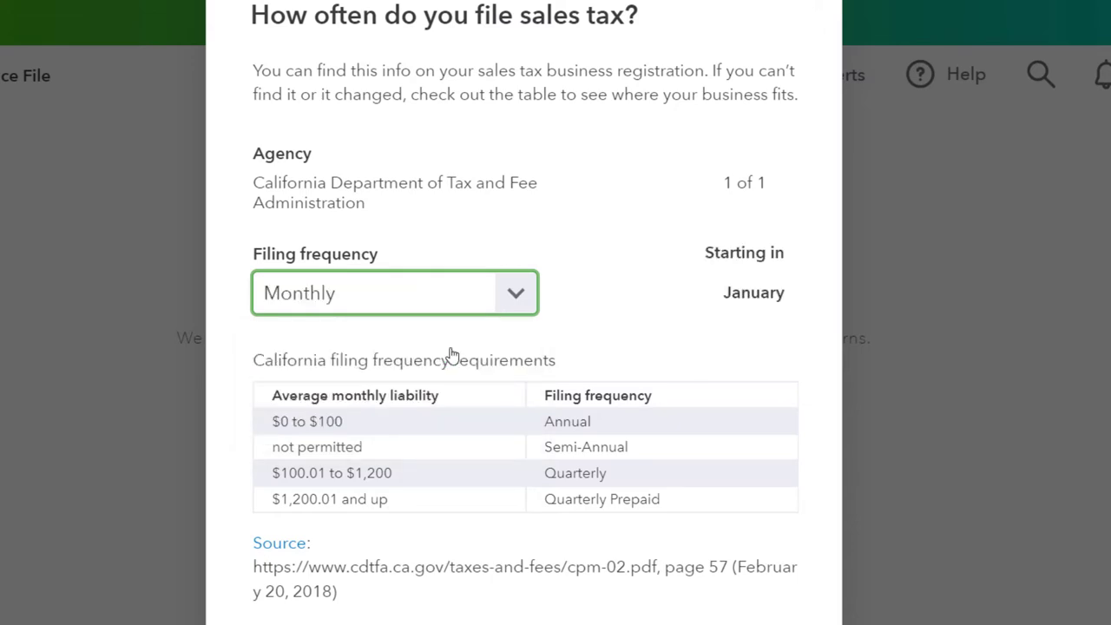
{"action": "scroll", "coordinate": [449, 489], "scroll_direction": "down", "scroll_amount": 1}
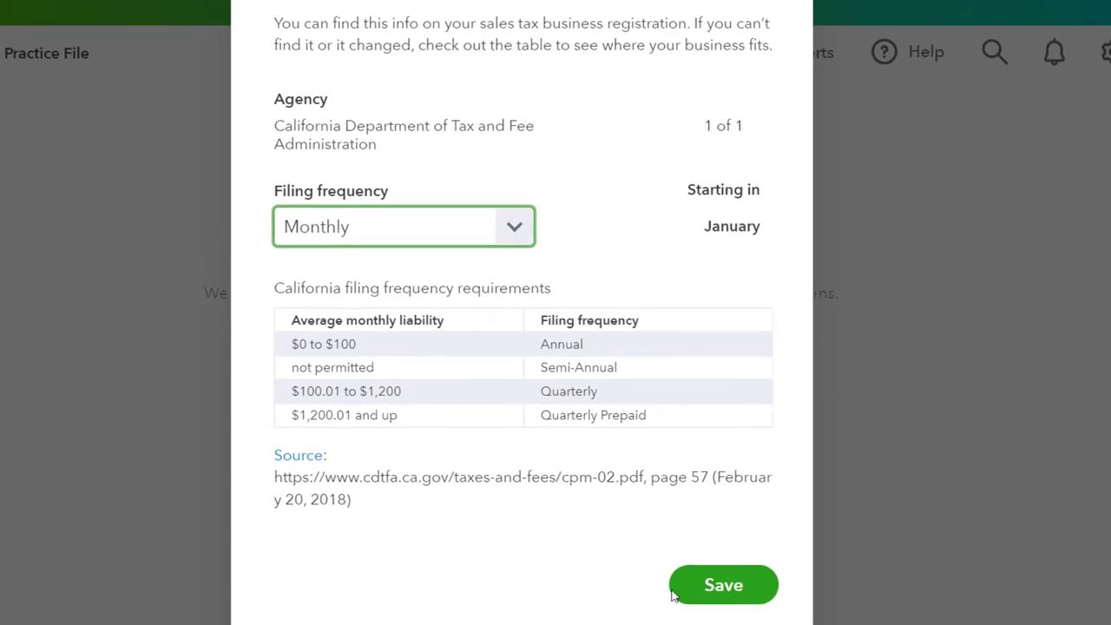
{"action": "left_click", "coordinate": [683, 593]}
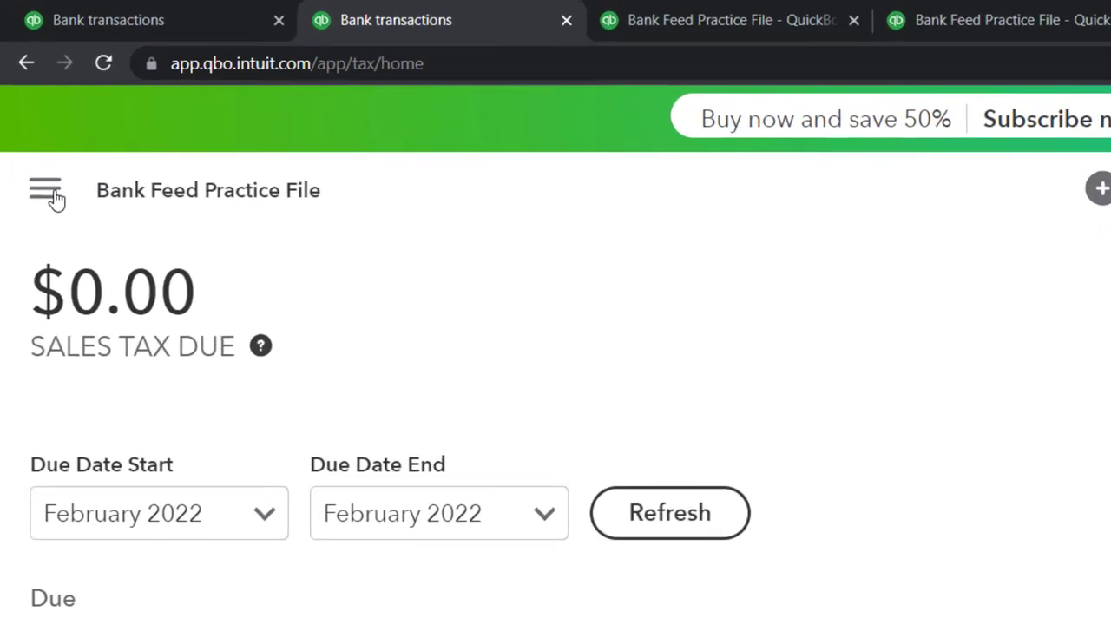
Open the practice file's Products & services list, compare with the Sales page in Edge, and return to Chrome with the navigation collapsed.
{"action": "left_click", "coordinate": [52, 198]}
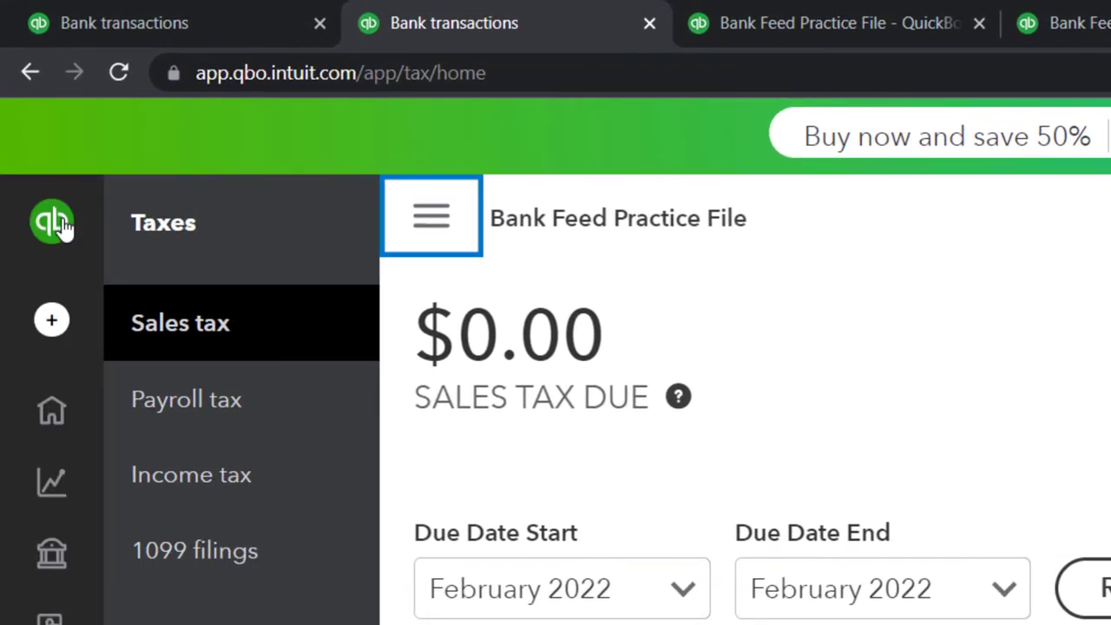
{"action": "mouse_move", "coordinate": [52, 410]}
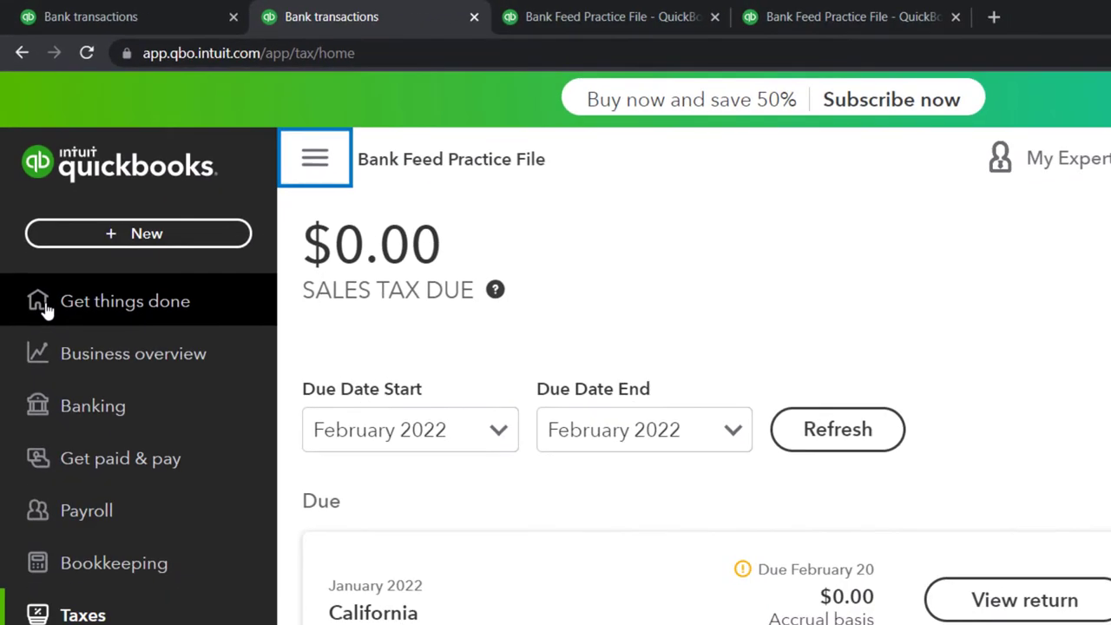
{"action": "left_click", "coordinate": [99, 482]}
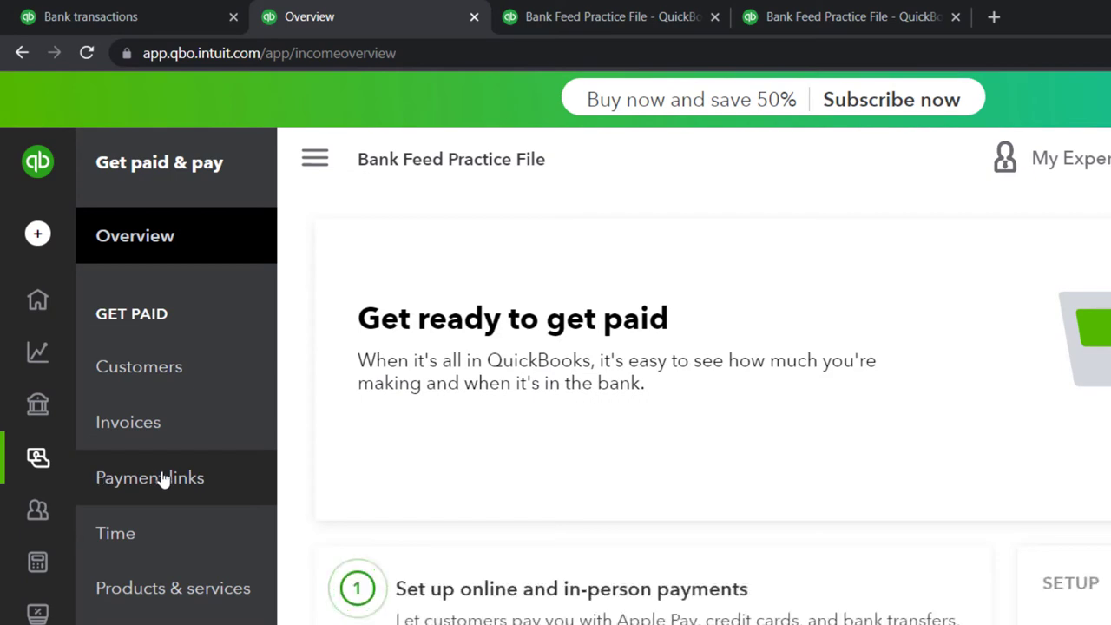
{"action": "left_click", "coordinate": [160, 590]}
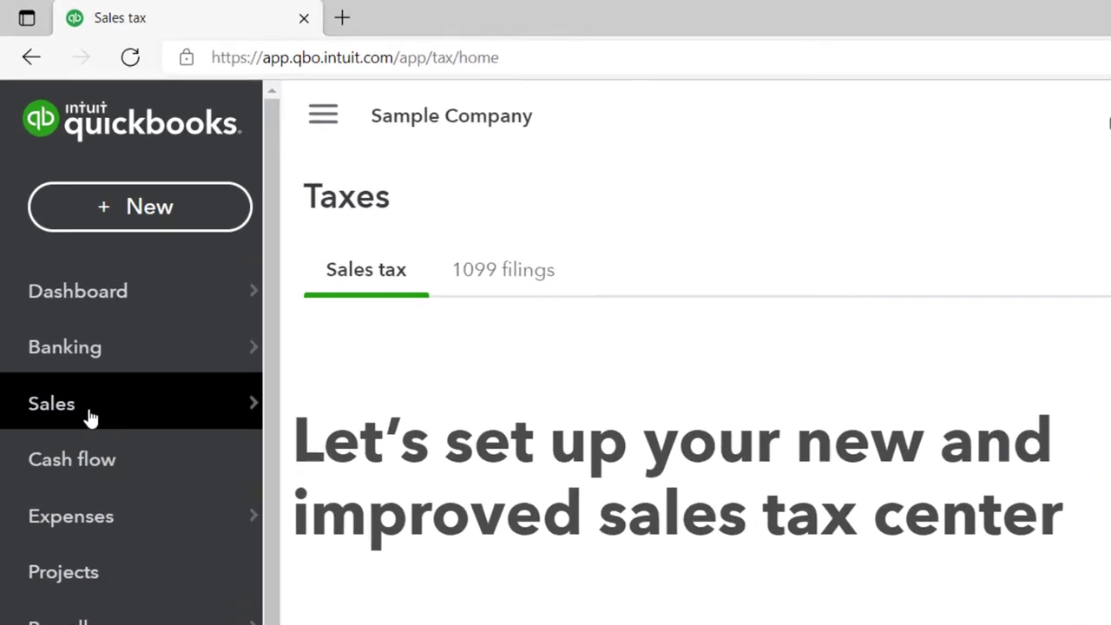
{"action": "left_click", "coordinate": [92, 418]}
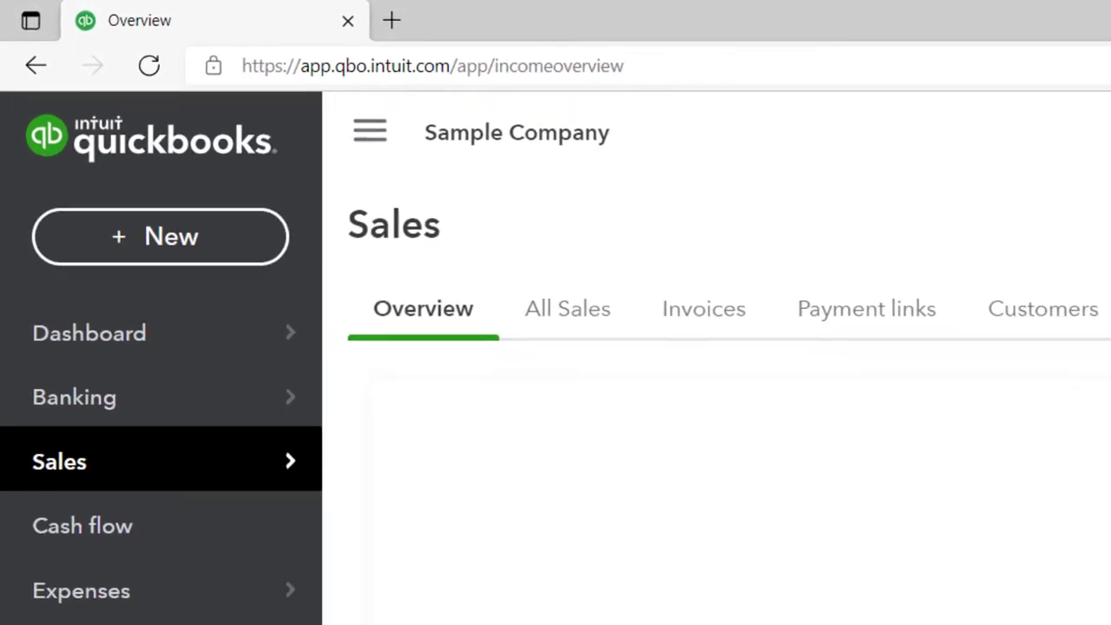
{"action": "left_click", "coordinate": [925, 246]}
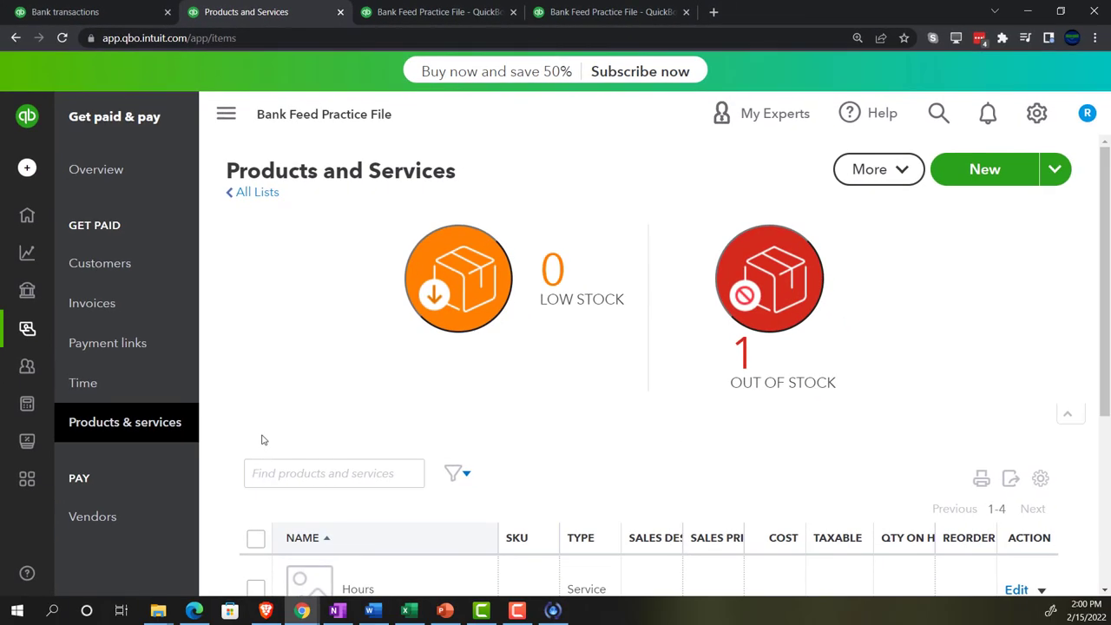
{"action": "left_click", "coordinate": [226, 114]}
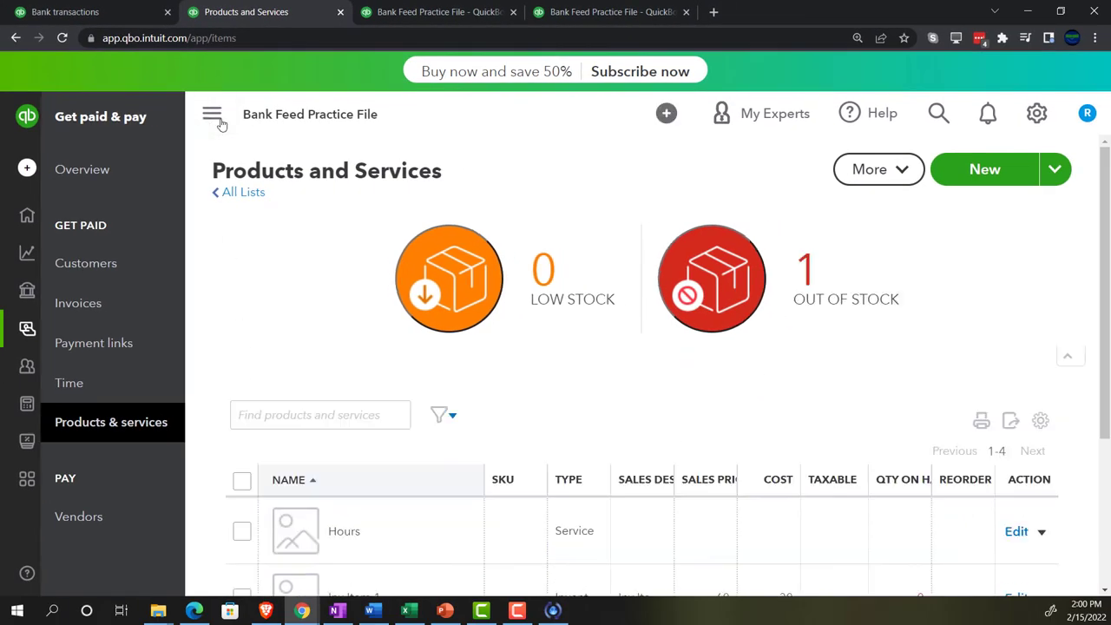
Start a new Non-inventory item in the Products and Services list and name it "Item sales tax".
{"action": "scroll", "coordinate": [302, 317], "scroll_direction": "down", "scroll_amount": 1}
{"action": "scroll", "coordinate": [302, 317], "scroll_direction": "down", "scroll_amount": 1}
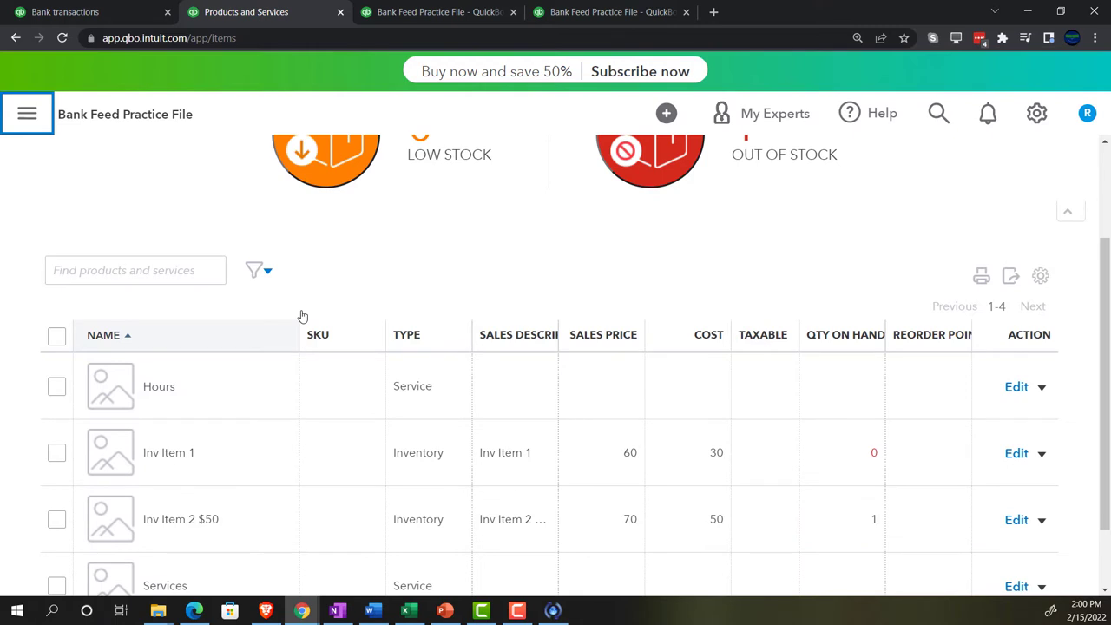
{"action": "scroll", "coordinate": [302, 317], "scroll_direction": "down", "scroll_amount": 1}
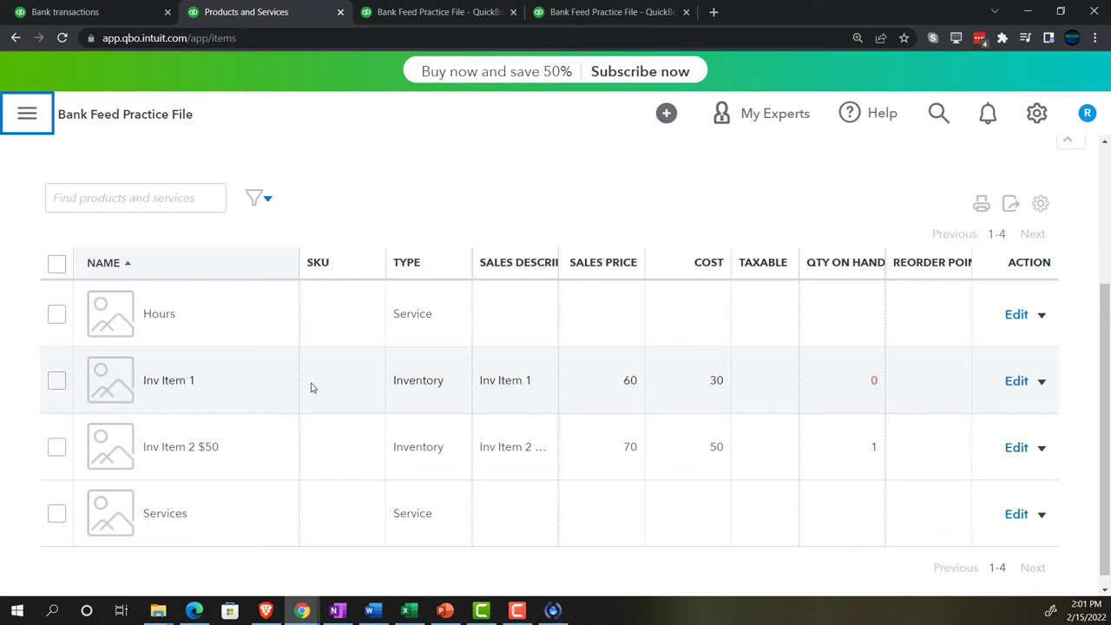
{"action": "scroll", "coordinate": [678, 384], "scroll_direction": "up", "scroll_amount": 3}
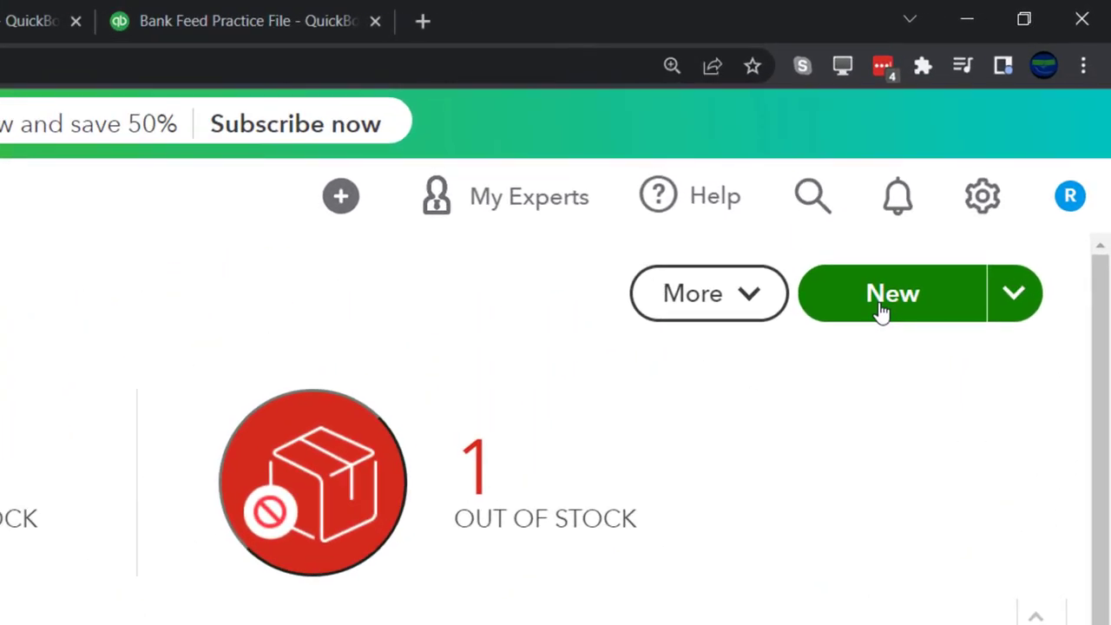
{"action": "left_click", "coordinate": [881, 313]}
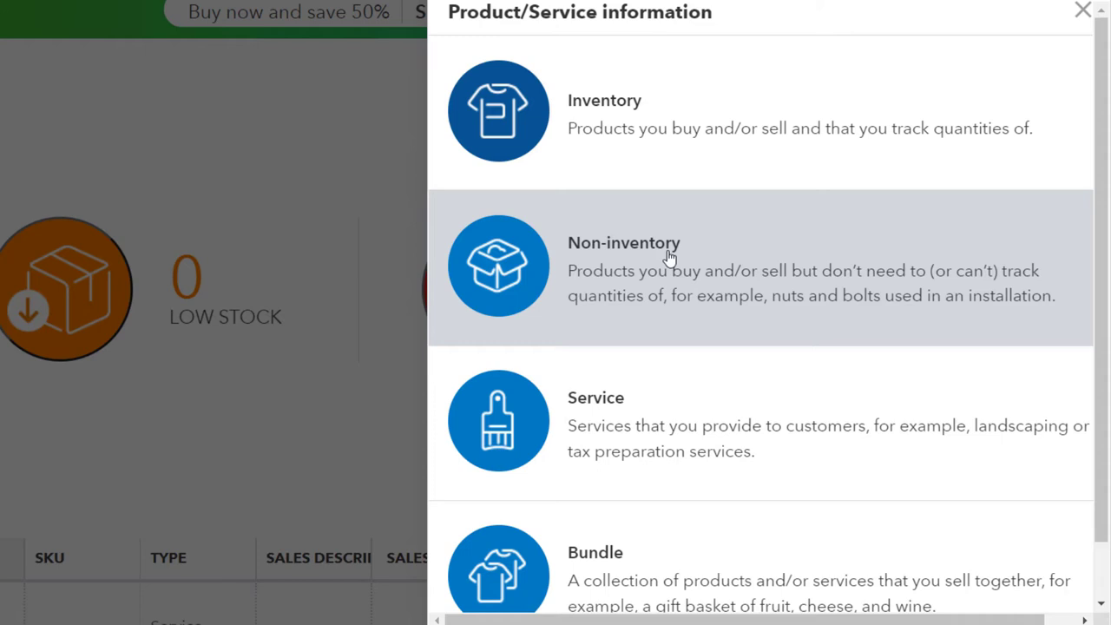
{"action": "left_click", "coordinate": [669, 256]}
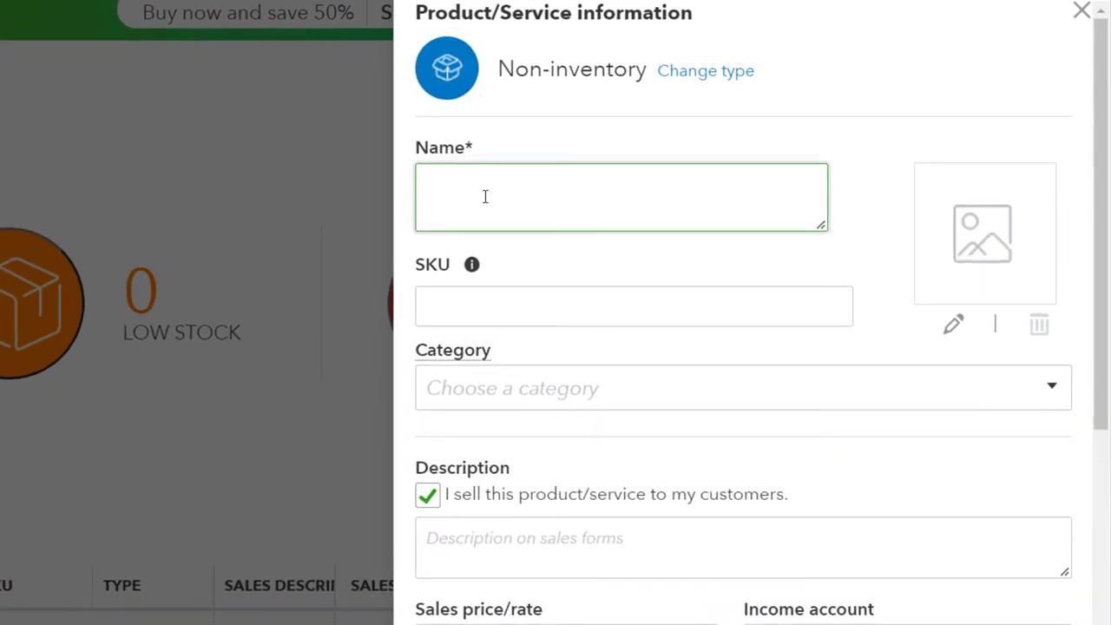
{"action": "type", "text": "Item sales tax"}
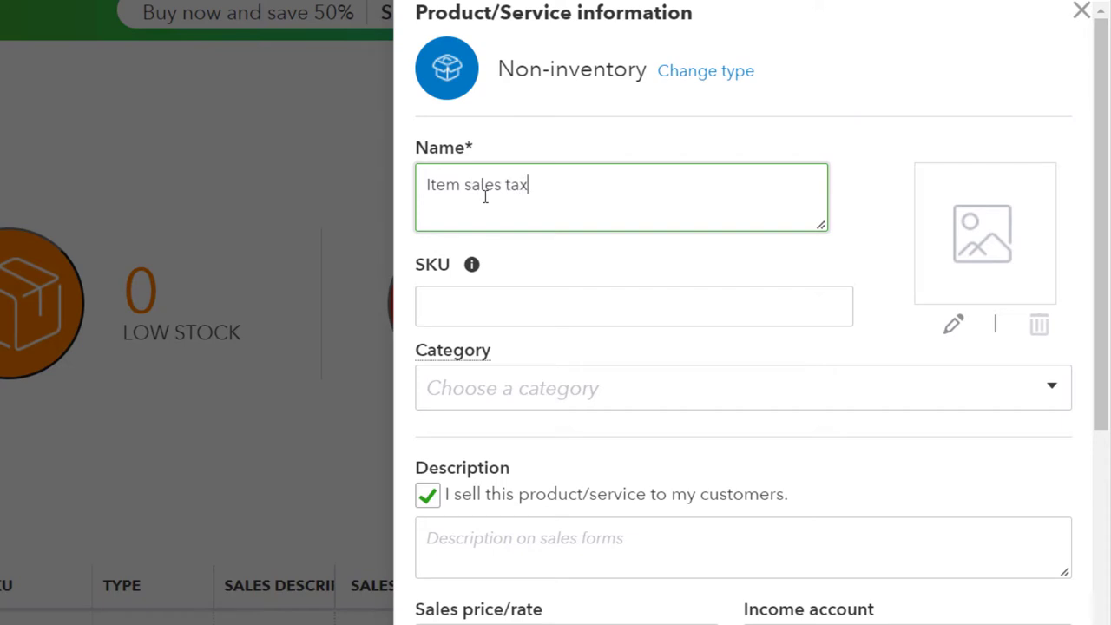
{"action": "key", "text": "Tab"}
Copy the item name into the sales description and set the sales price to 500.
{"action": "left_click_drag", "start_coordinate": [535, 183], "coordinate": [411, 178]}
{"action": "key", "text": "ctrl+c"}
{"action": "scroll", "coordinate": [558, 330], "scroll_direction": "down", "scroll_amount": 3}
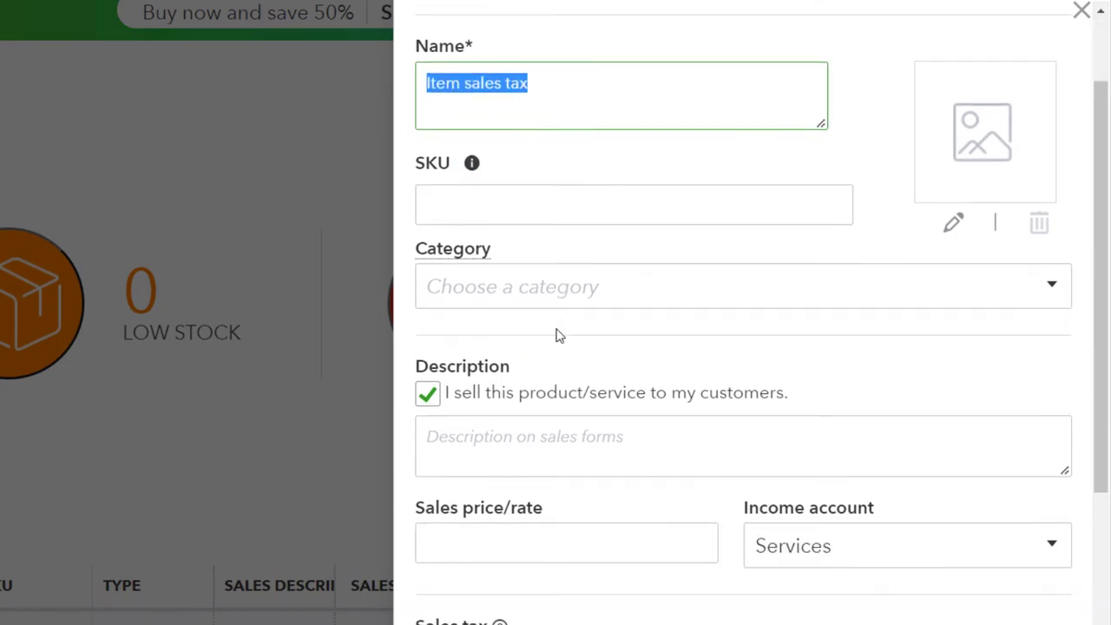
{"action": "left_click", "coordinate": [546, 354]}
{"action": "key", "text": "ctrl+v"}
{"action": "scroll", "coordinate": [546, 354], "scroll_direction": "down", "scroll_amount": 1}
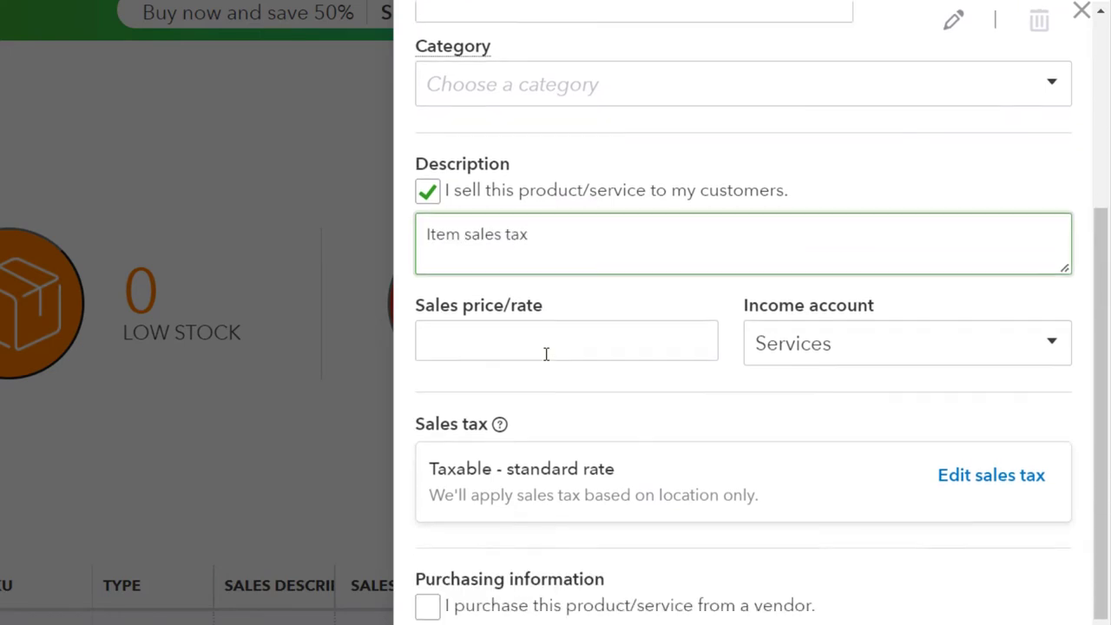
{"action": "left_click", "coordinate": [545, 351]}
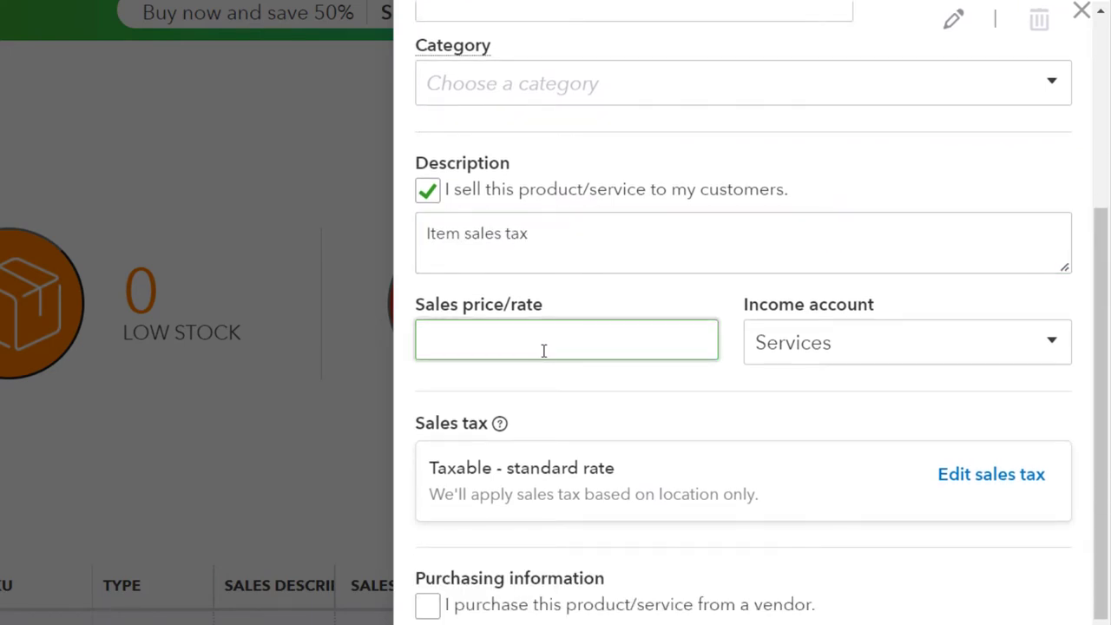
{"action": "type", "text": "500"}
{"action": "key", "text": "Tab"}
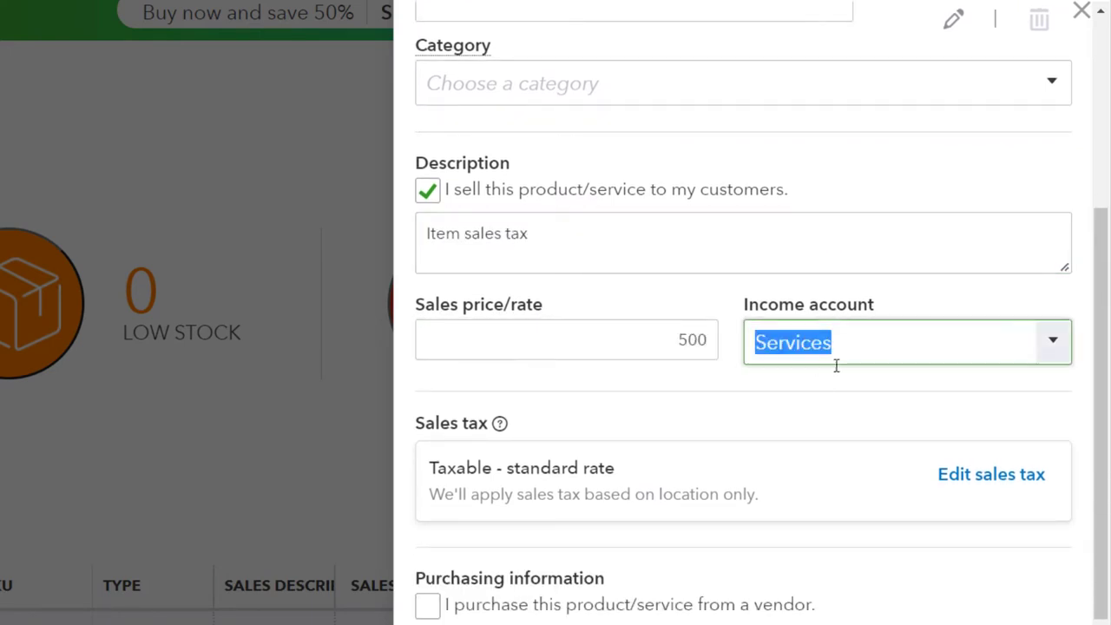
Browse the available income accounts for the item and keep Services selected.
{"action": "left_click", "coordinate": [1052, 341]}
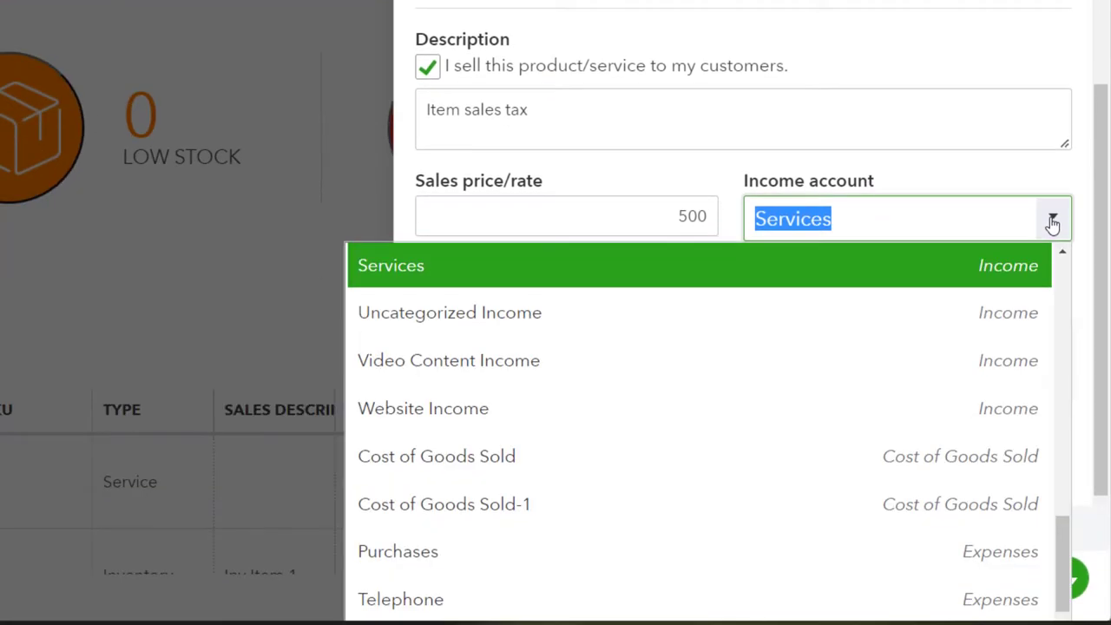
{"action": "scroll", "coordinate": [856, 376], "scroll_direction": "down", "scroll_amount": 2}
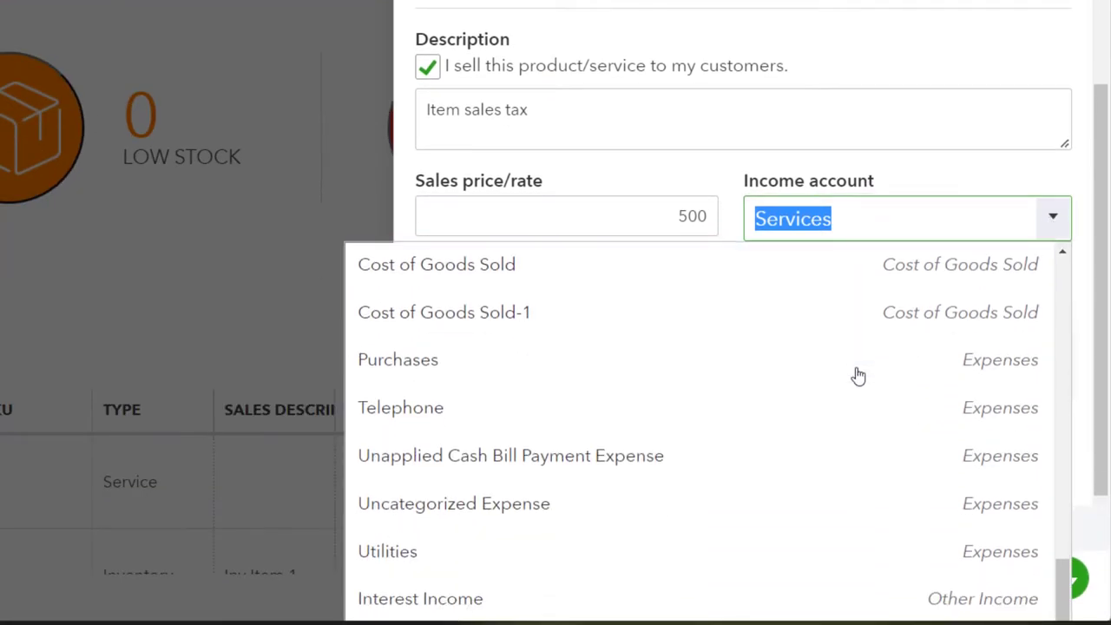
{"action": "scroll", "coordinate": [858, 376], "scroll_direction": "up", "scroll_amount": 3}
{"action": "scroll", "coordinate": [856, 382], "scroll_direction": "up", "scroll_amount": 6}
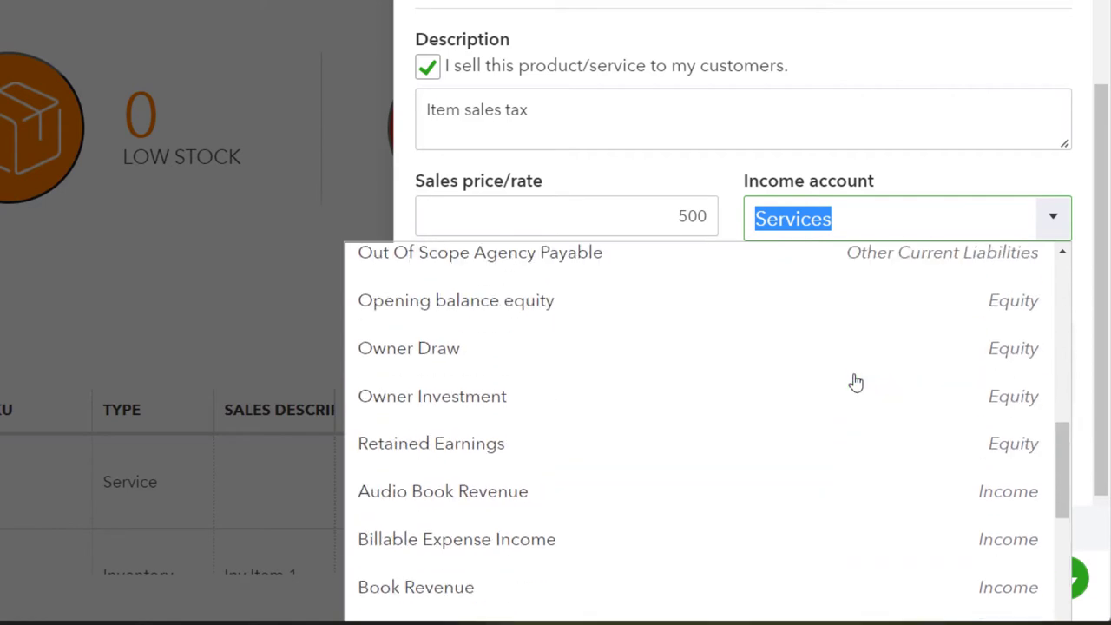
{"action": "scroll", "coordinate": [856, 382], "scroll_direction": "down", "scroll_amount": 3}
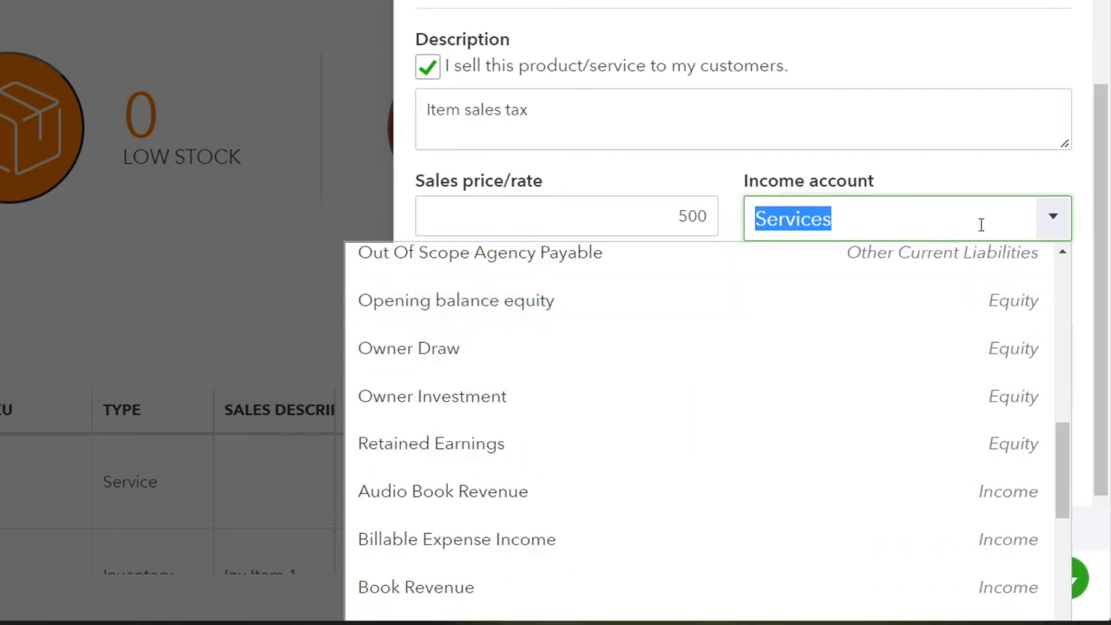
{"action": "left_click", "coordinate": [984, 183]}
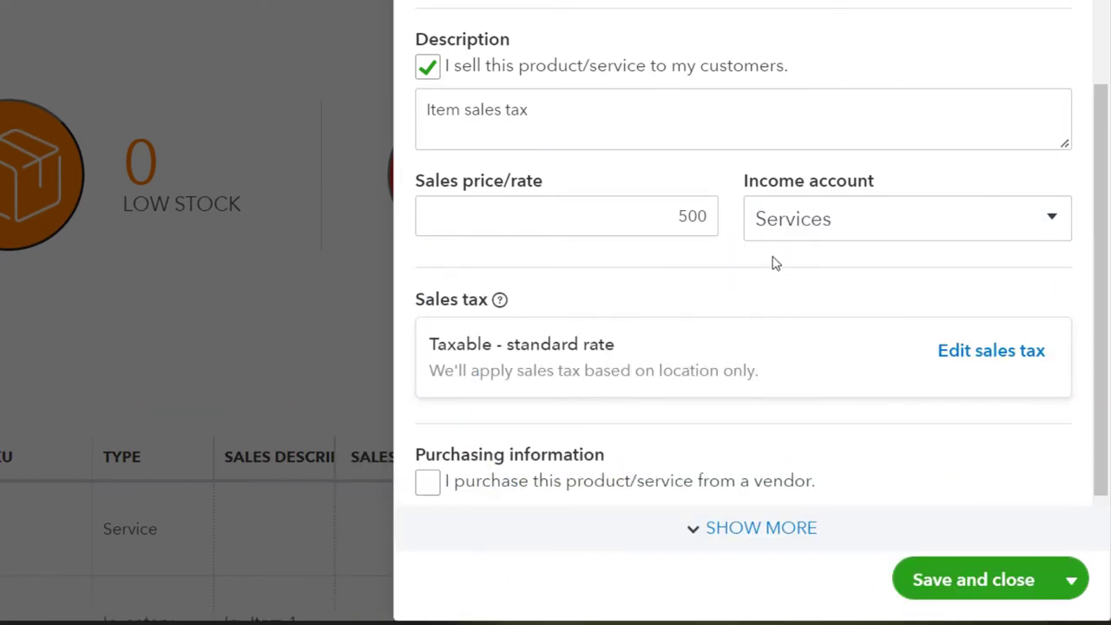
Review the item's sales tax categories and confirm Taxable - standard rate under the options for items without a fitting category.
{"action": "scroll", "coordinate": [775, 260], "scroll_direction": "down", "scroll_amount": 1}
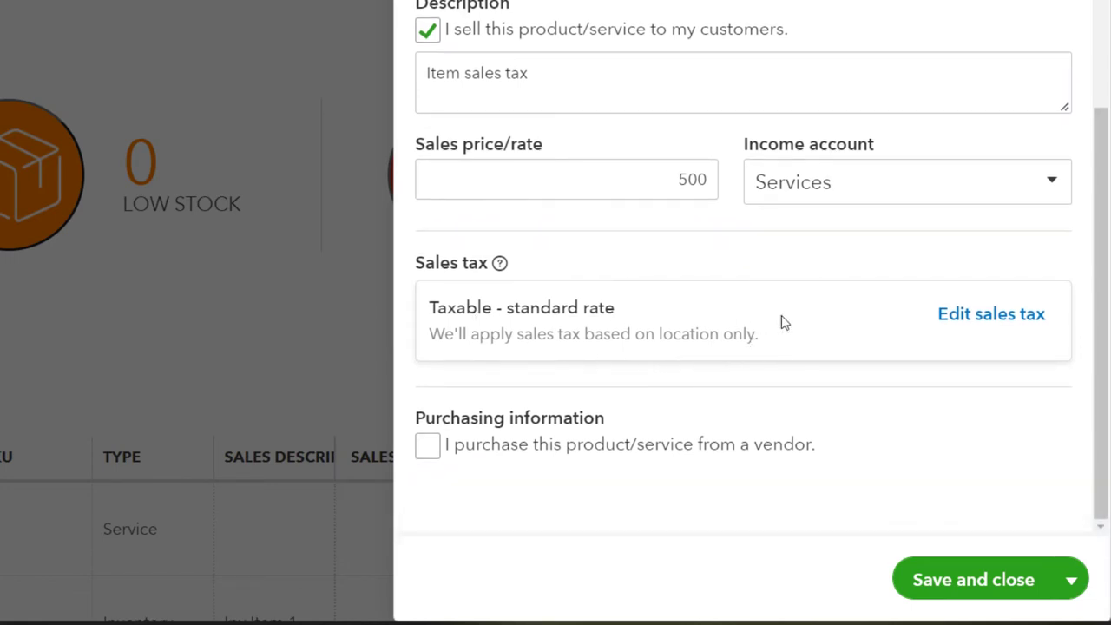
{"action": "left_click", "coordinate": [966, 316]}
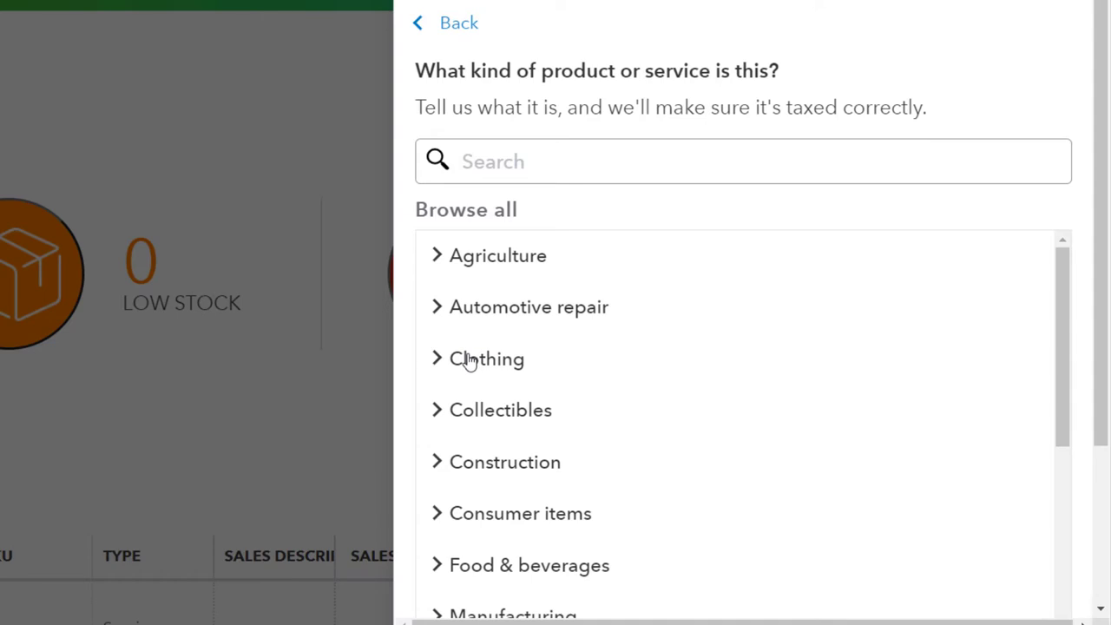
{"action": "scroll", "coordinate": [469, 362], "scroll_direction": "down", "scroll_amount": 6}
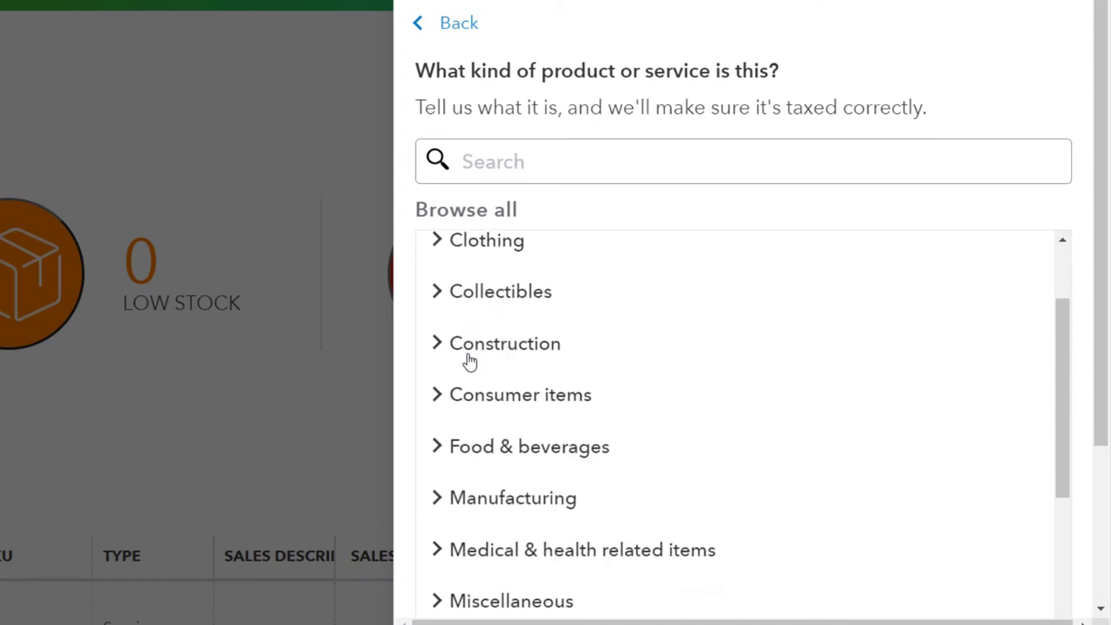
{"action": "scroll", "coordinate": [468, 362], "scroll_direction": "down", "scroll_amount": 3}
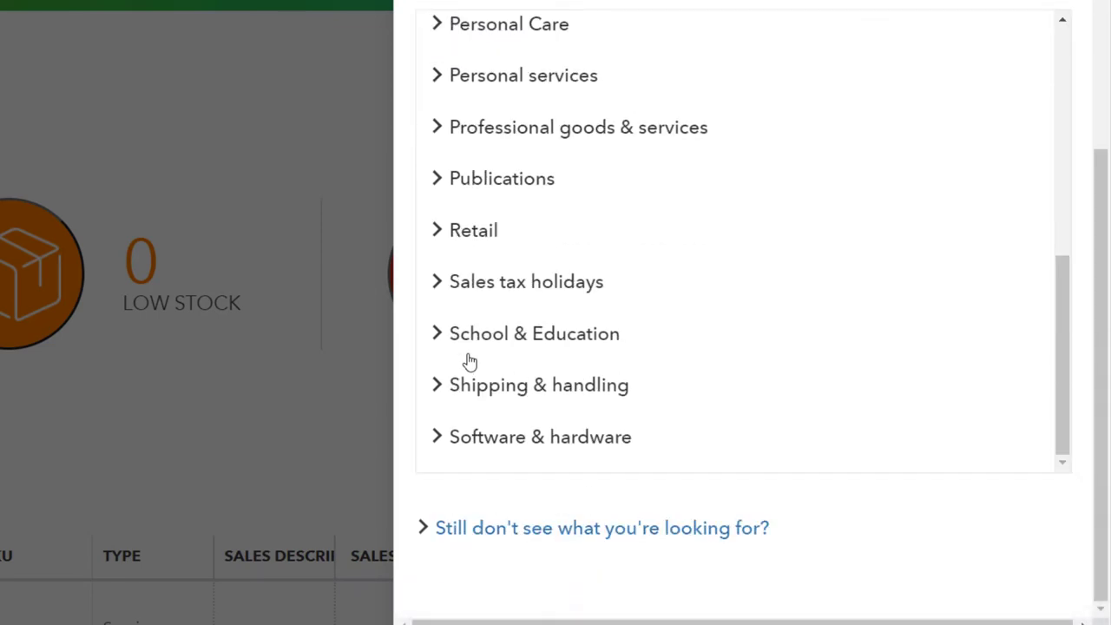
{"action": "left_click", "coordinate": [423, 533]}
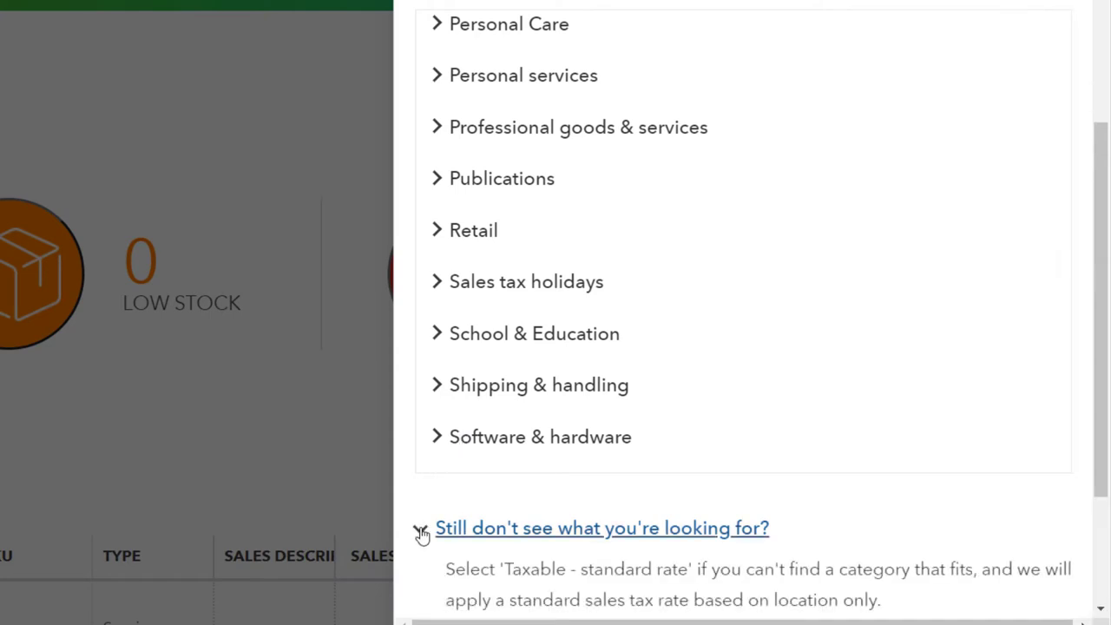
{"action": "scroll", "coordinate": [437, 495], "scroll_direction": "down", "scroll_amount": 2}
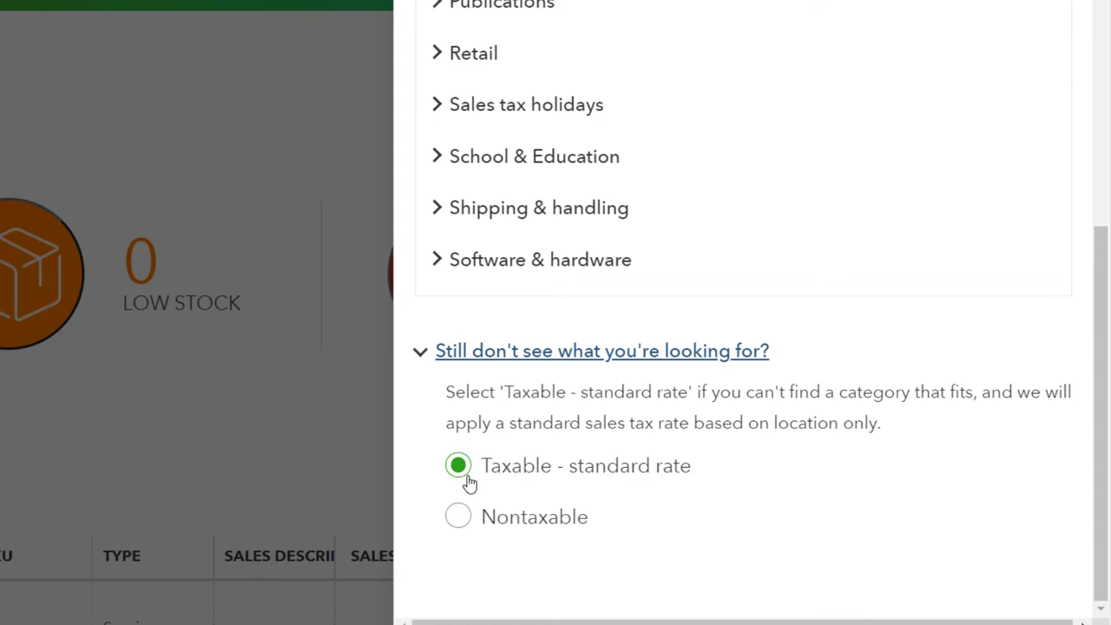
{"action": "scroll", "coordinate": [466, 480], "scroll_direction": "down", "scroll_amount": 2}
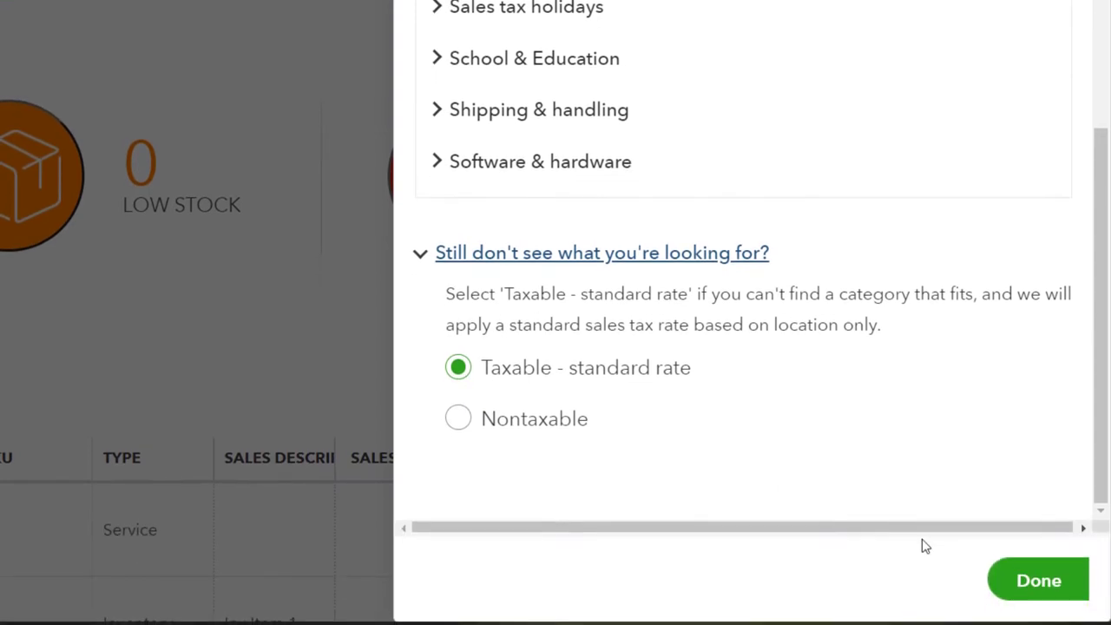
{"action": "left_click", "coordinate": [1021, 586]}
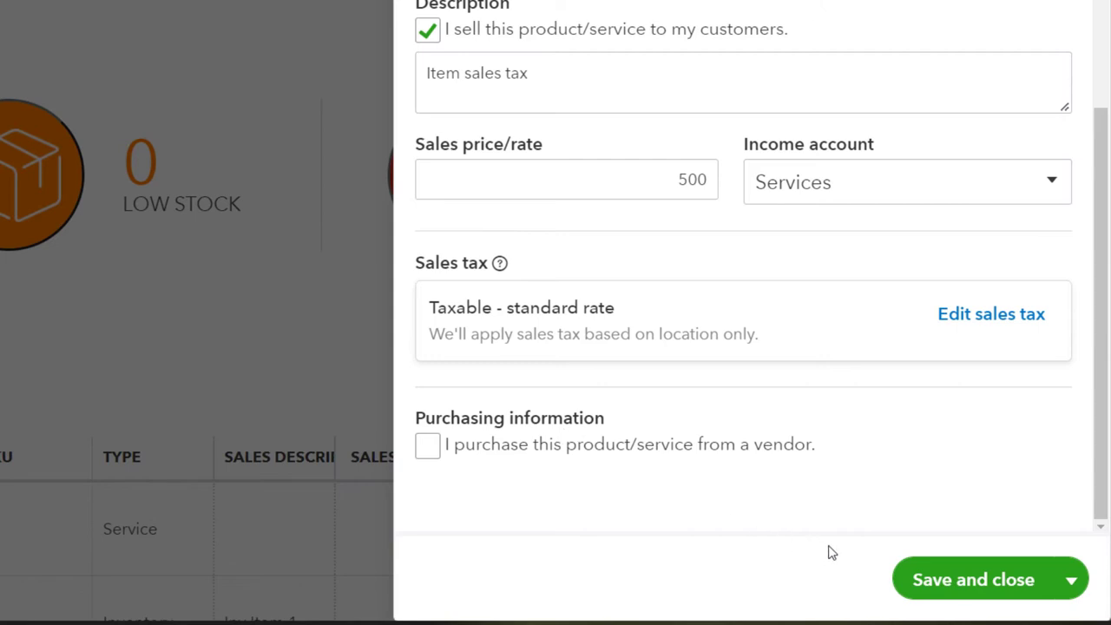
Save and close the Item sales tax item and check its entry in the Products and Services list.
{"action": "left_click", "coordinate": [957, 590]}
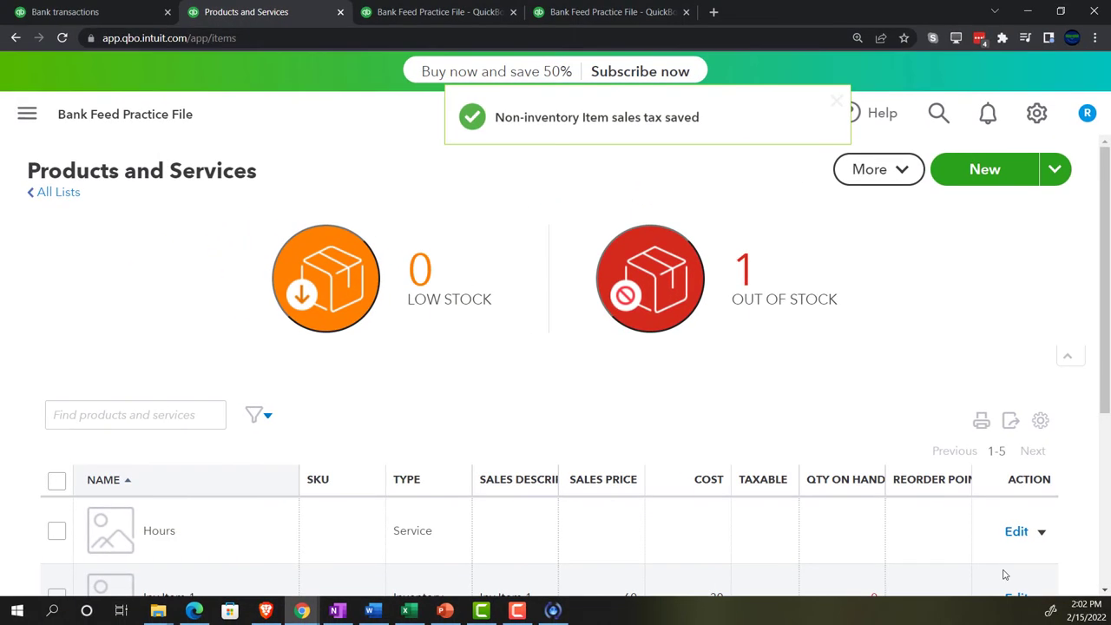
{"action": "scroll", "coordinate": [533, 402], "scroll_direction": "down", "scroll_amount": 2}
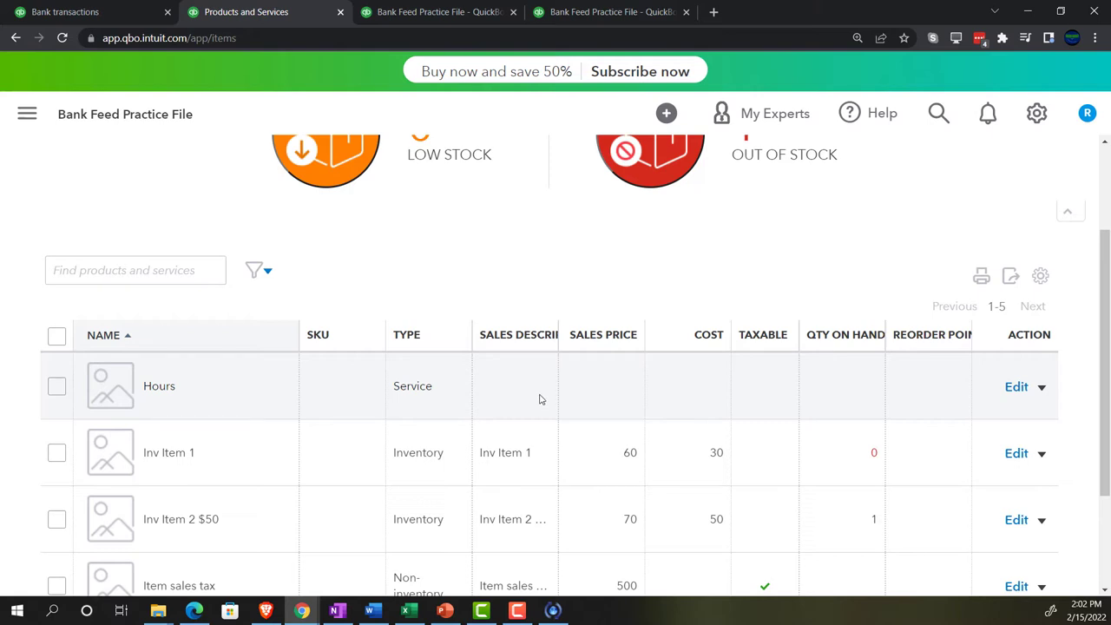
{"action": "scroll", "coordinate": [540, 395], "scroll_direction": "down", "scroll_amount": 1}
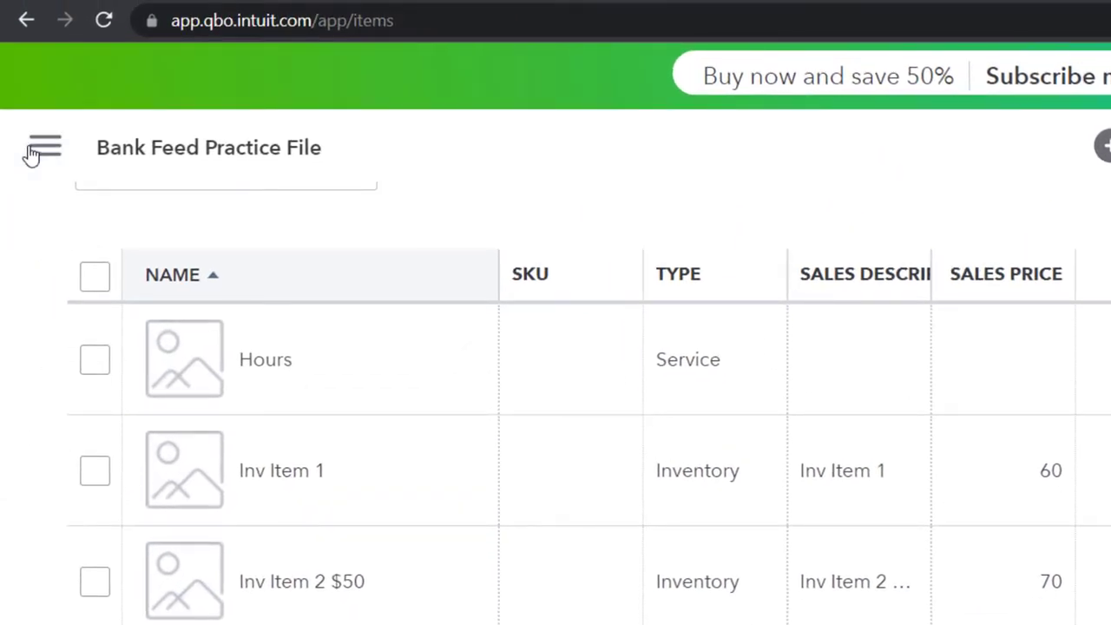
Open the practice file's Customers list with the navigation collapsed and locate Customer 1.
{"action": "left_click", "coordinate": [30, 152]}
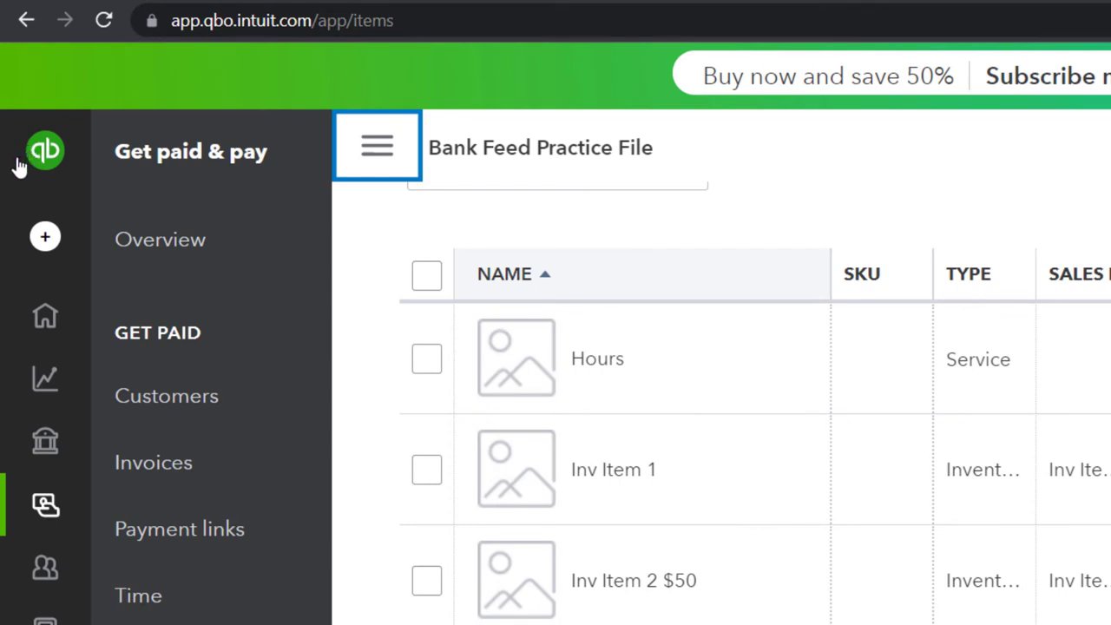
{"action": "mouse_move", "coordinate": [74, 382]}
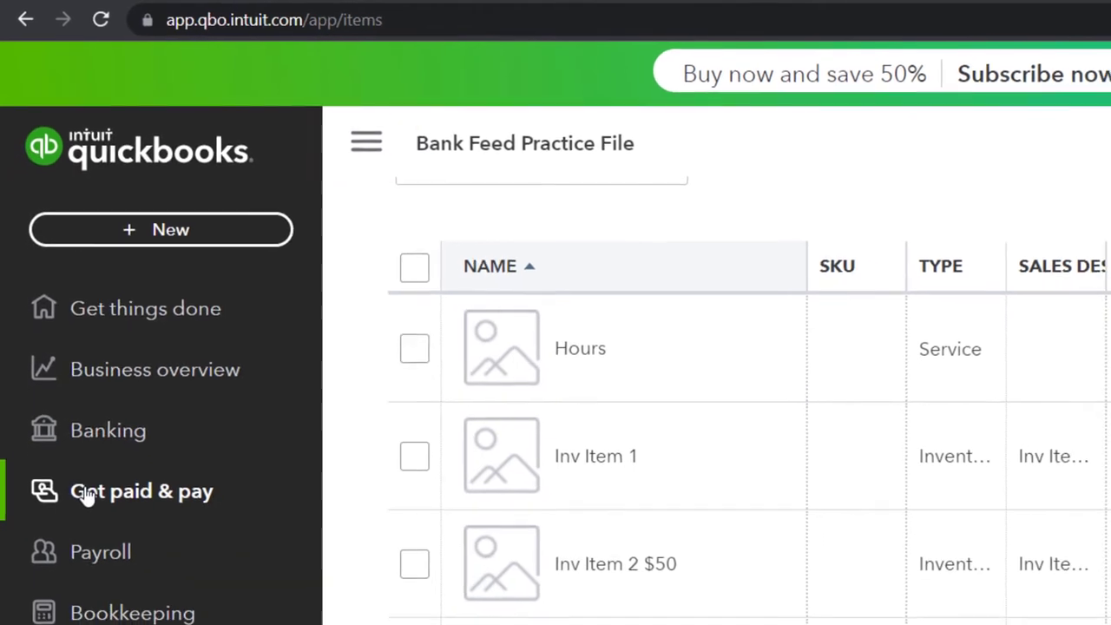
{"action": "mouse_move", "coordinate": [87, 495]}
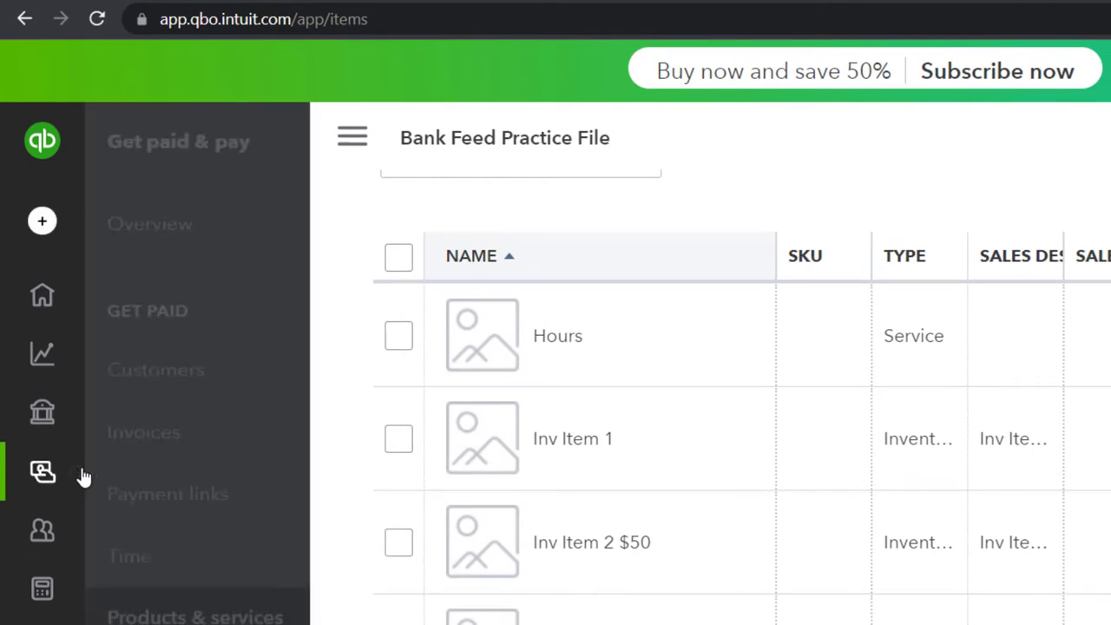
{"action": "left_click", "coordinate": [172, 389]}
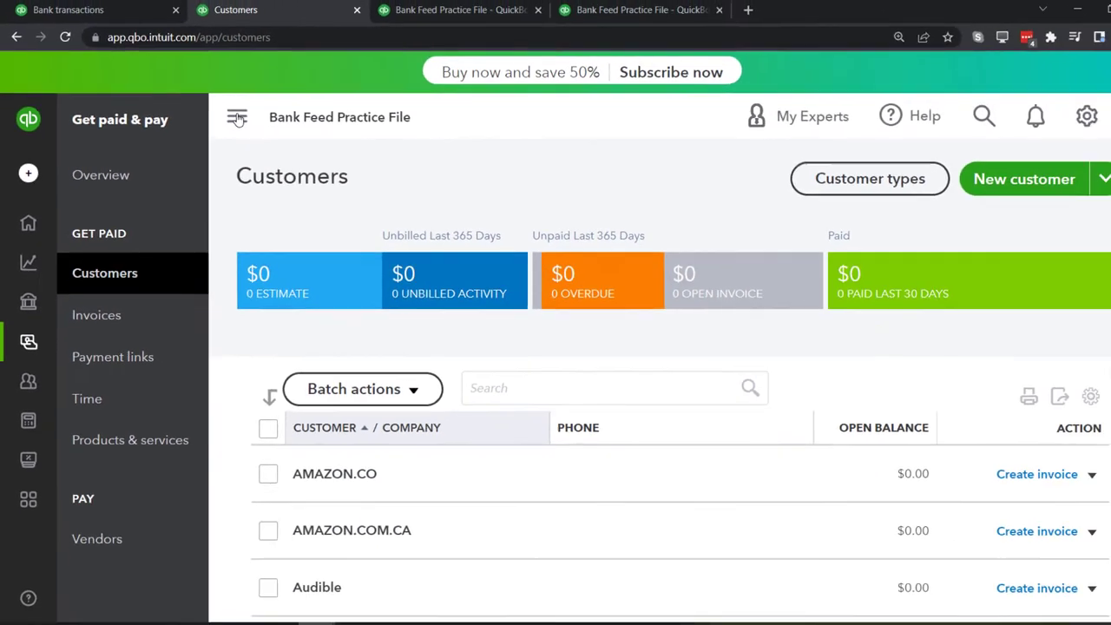
{"action": "left_click", "coordinate": [237, 119]}
{"action": "scroll", "coordinate": [238, 275], "scroll_direction": "down", "scroll_amount": 2}
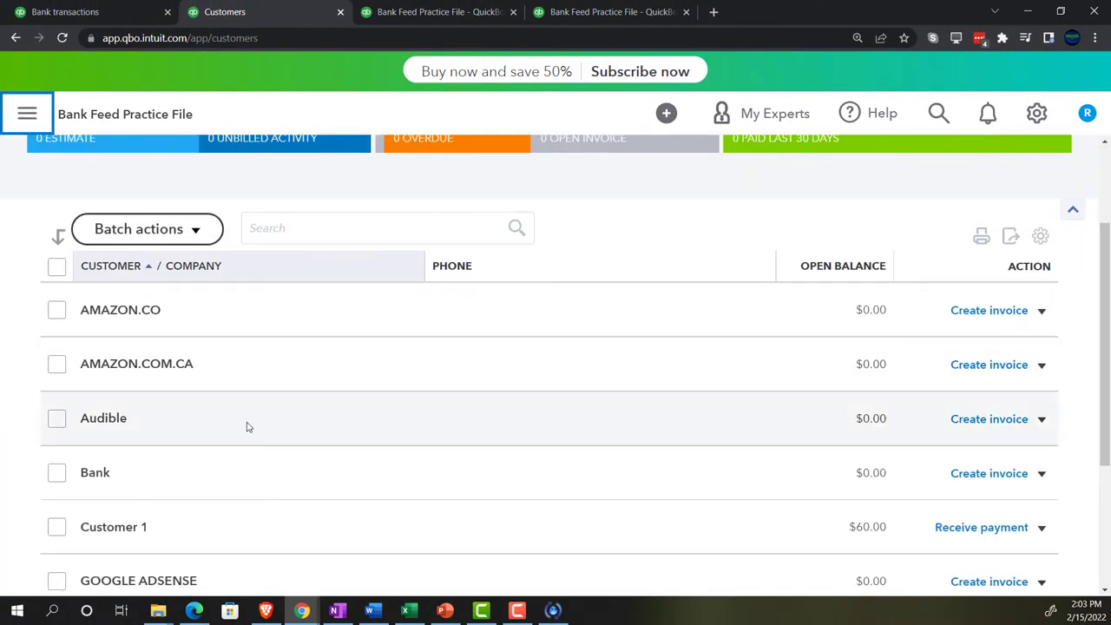
{"action": "scroll", "coordinate": [234, 399], "scroll_direction": "down", "scroll_amount": 1}
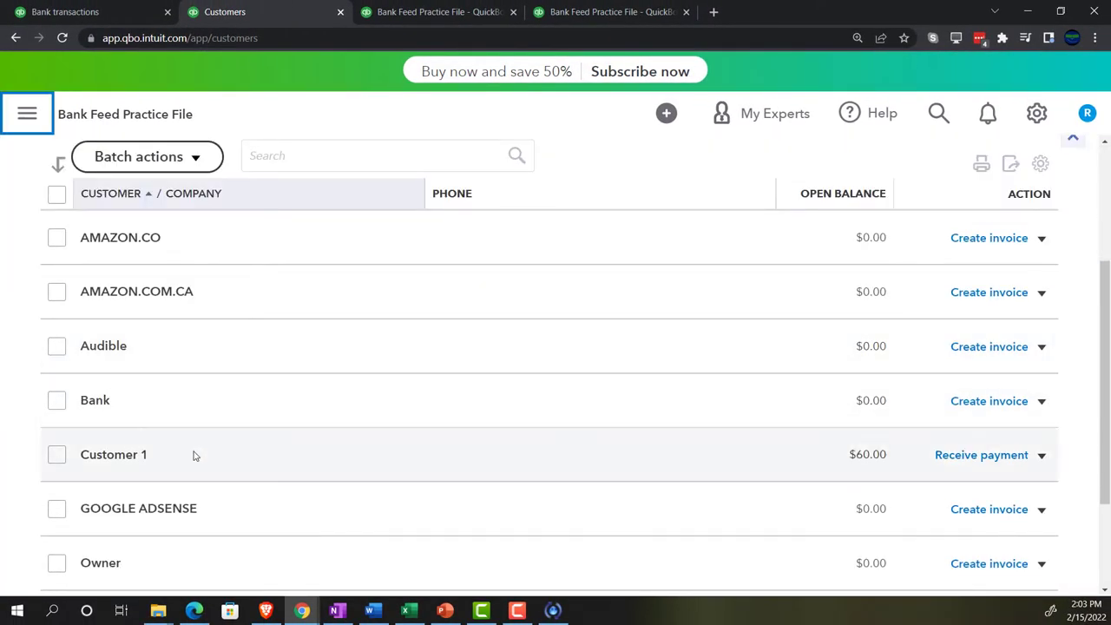
Open Customer 1's information for editing, examine its tax info, and close it without saving.
{"action": "left_click", "coordinate": [194, 455]}
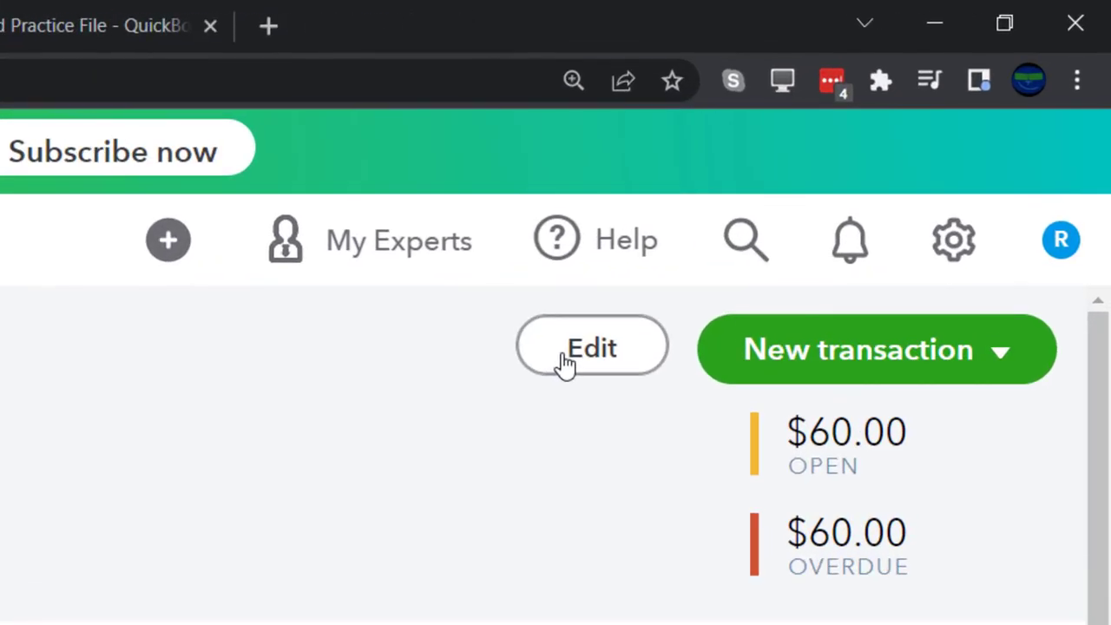
{"action": "left_click", "coordinate": [629, 320]}
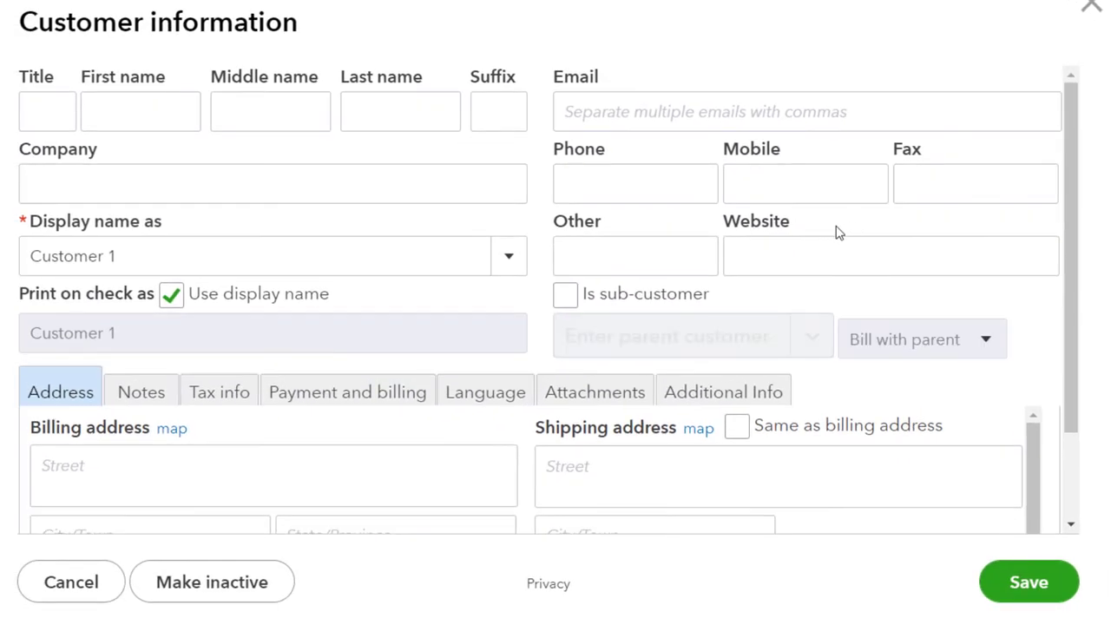
{"action": "left_click", "coordinate": [233, 397]}
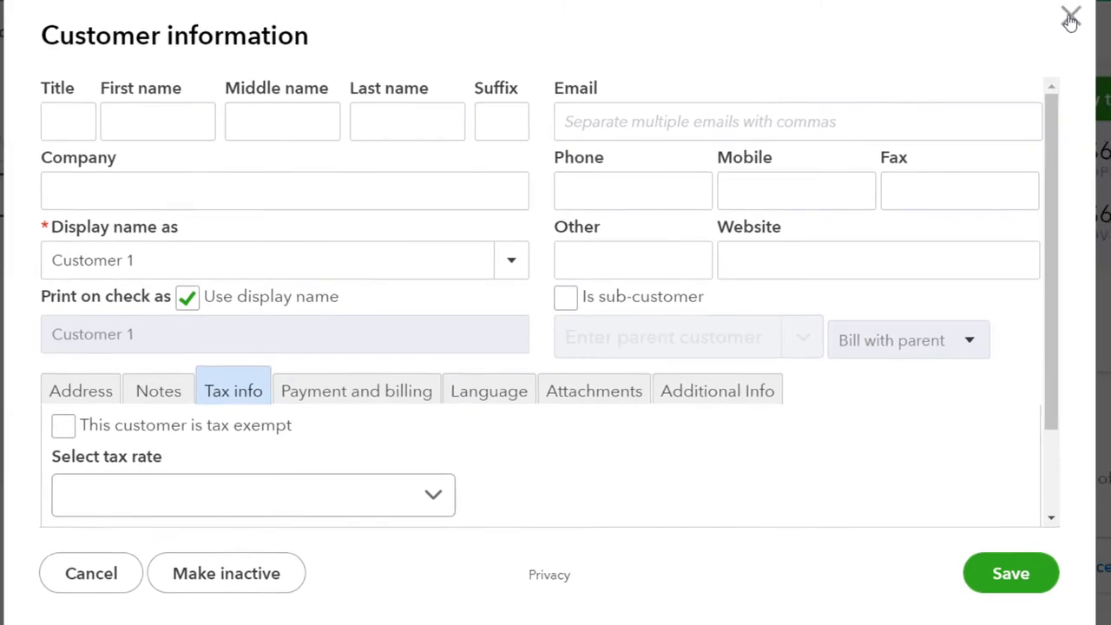
{"action": "left_click", "coordinate": [1070, 19]}
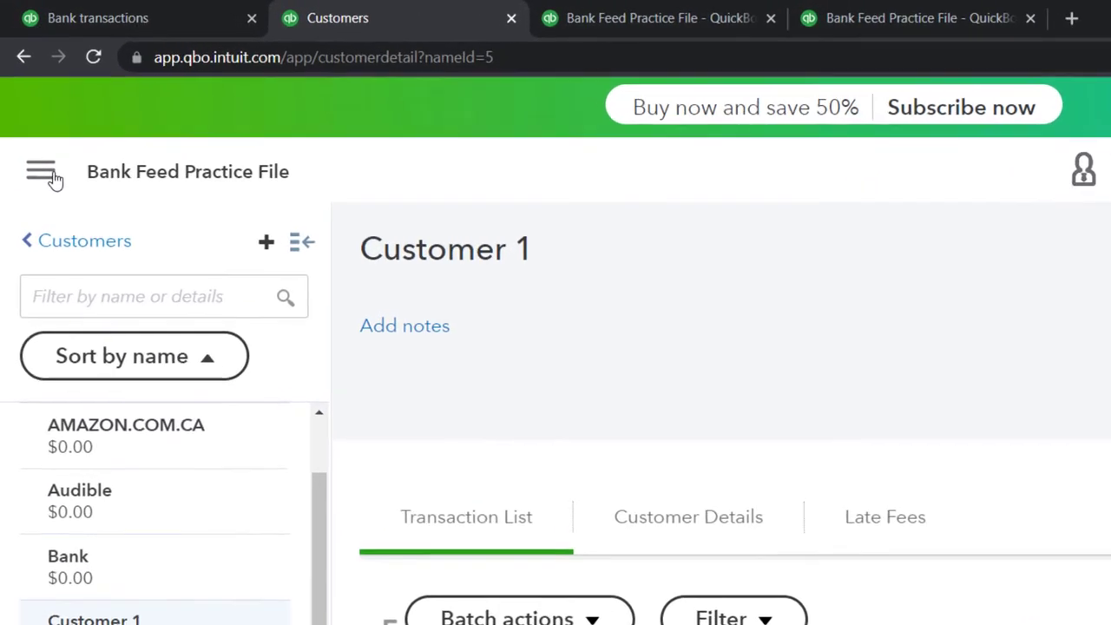
Start a new invoice from the customer transaction types.
{"action": "left_click", "coordinate": [33, 128]}
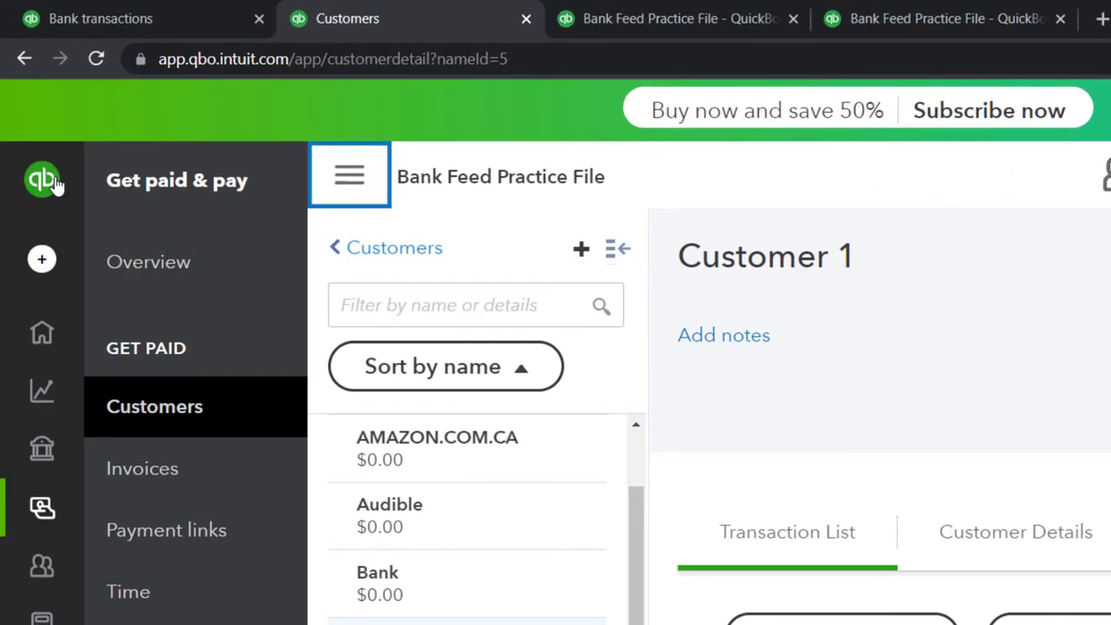
{"action": "left_click", "coordinate": [347, 177]}
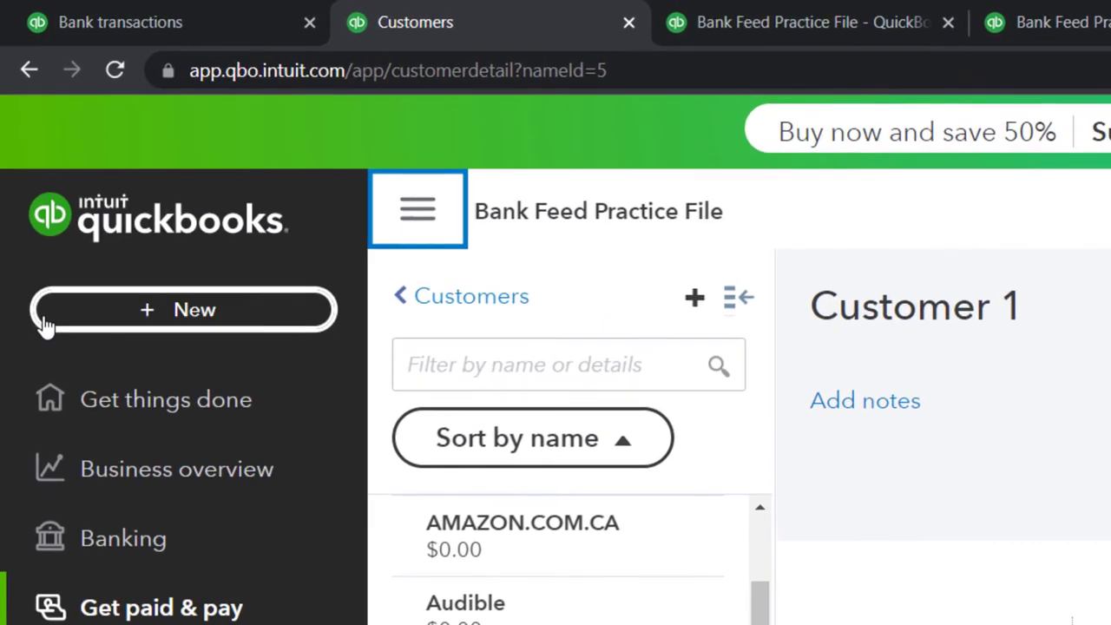
{"action": "left_click", "coordinate": [36, 272]}
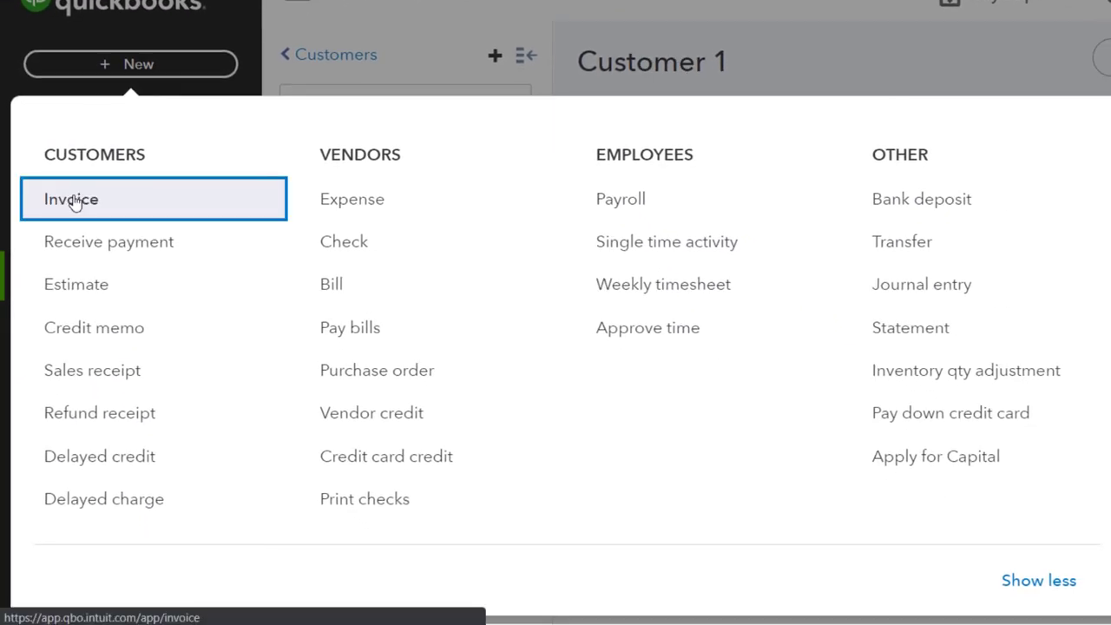
{"action": "left_click", "coordinate": [75, 201]}
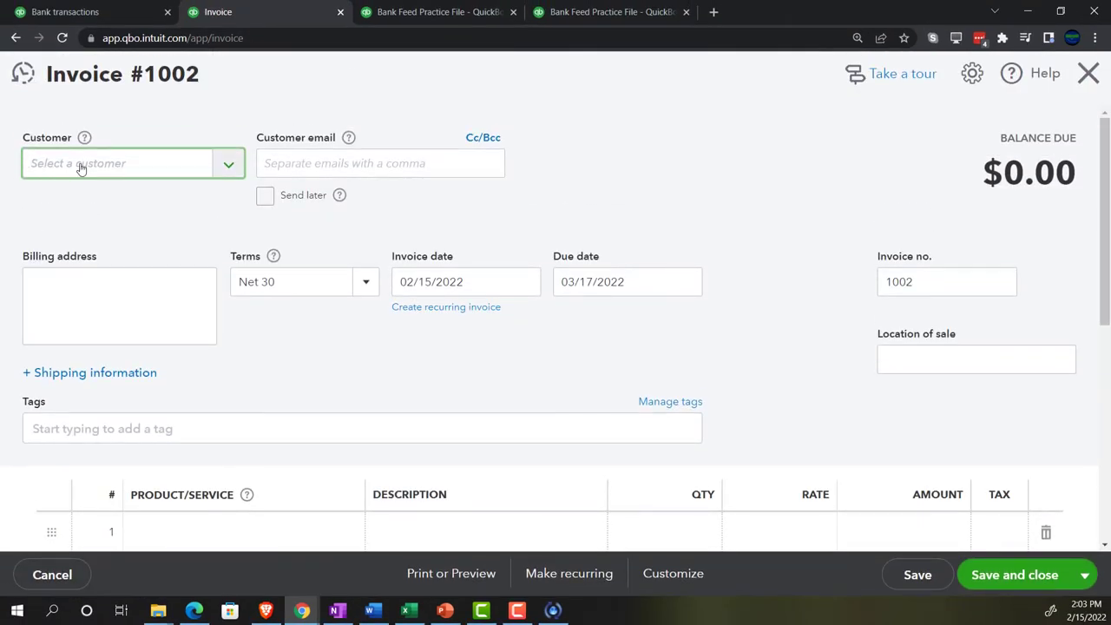
{"action": "left_click", "coordinate": [92, 166]}
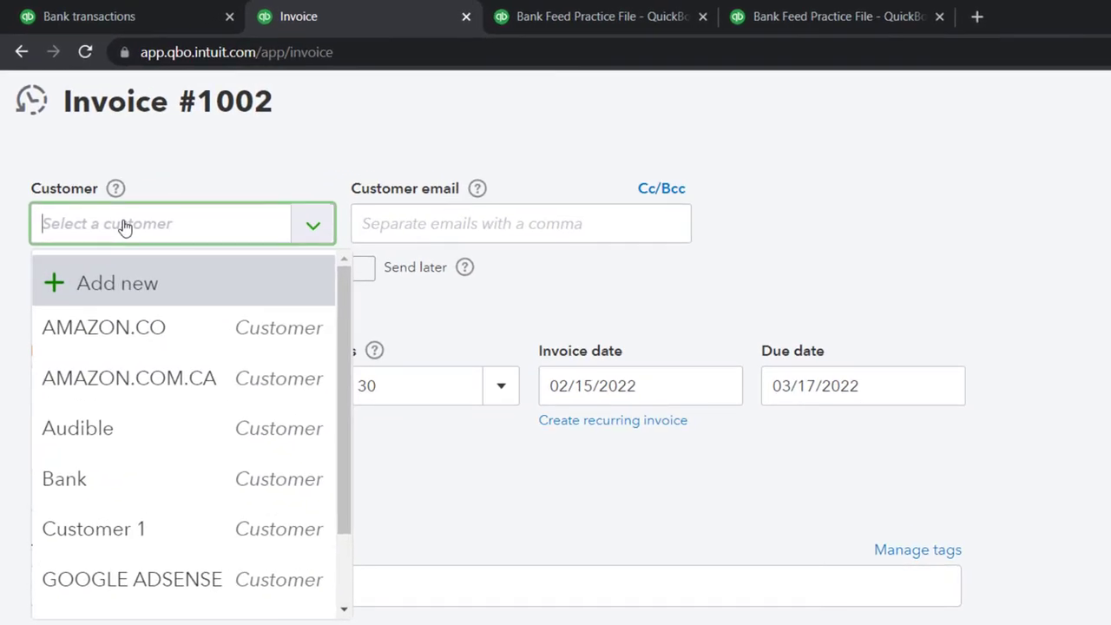
{"action": "type", "text": "Custom"}
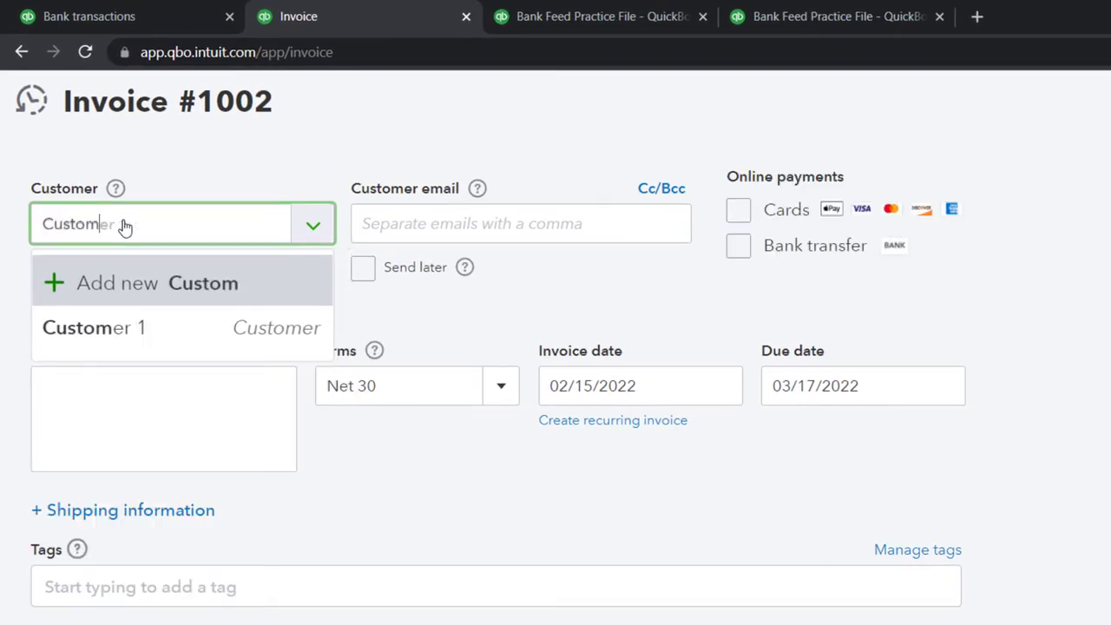
{"action": "type", "text": "er"}
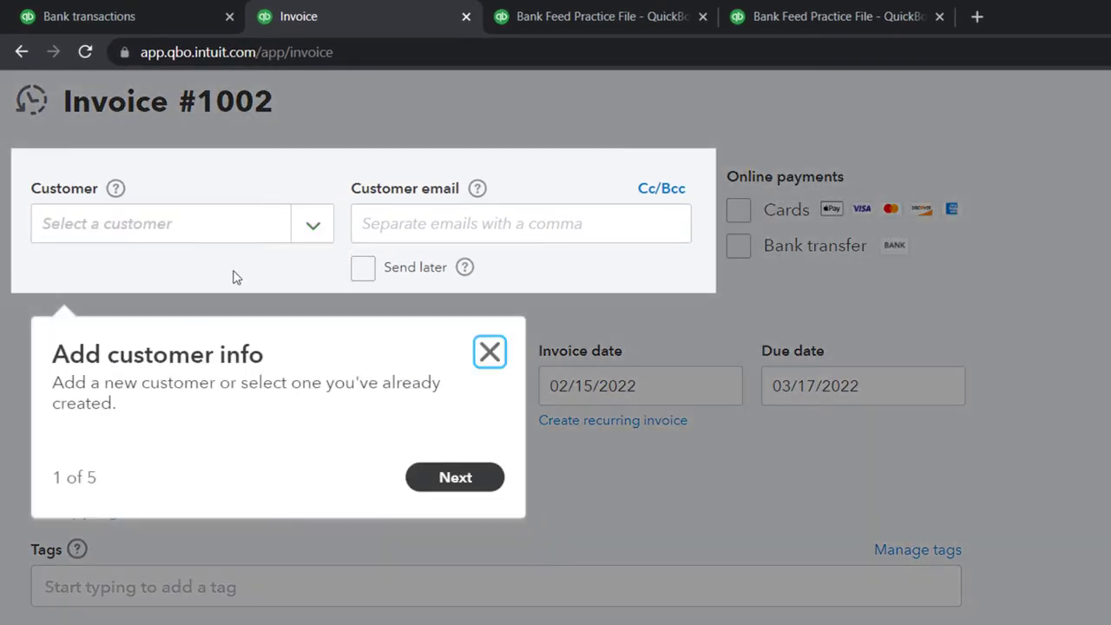
{"action": "left_click", "coordinate": [490, 360]}
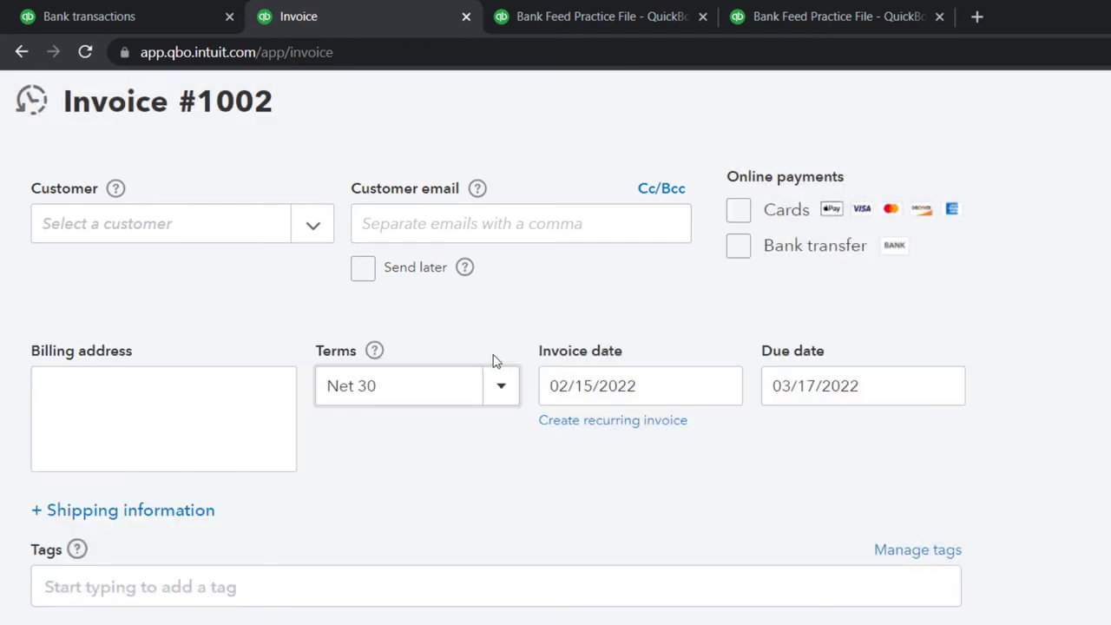
Add Customer 2 as a new customer from the invoice and save it as the invoice's customer.
{"action": "left_click", "coordinate": [205, 231]}
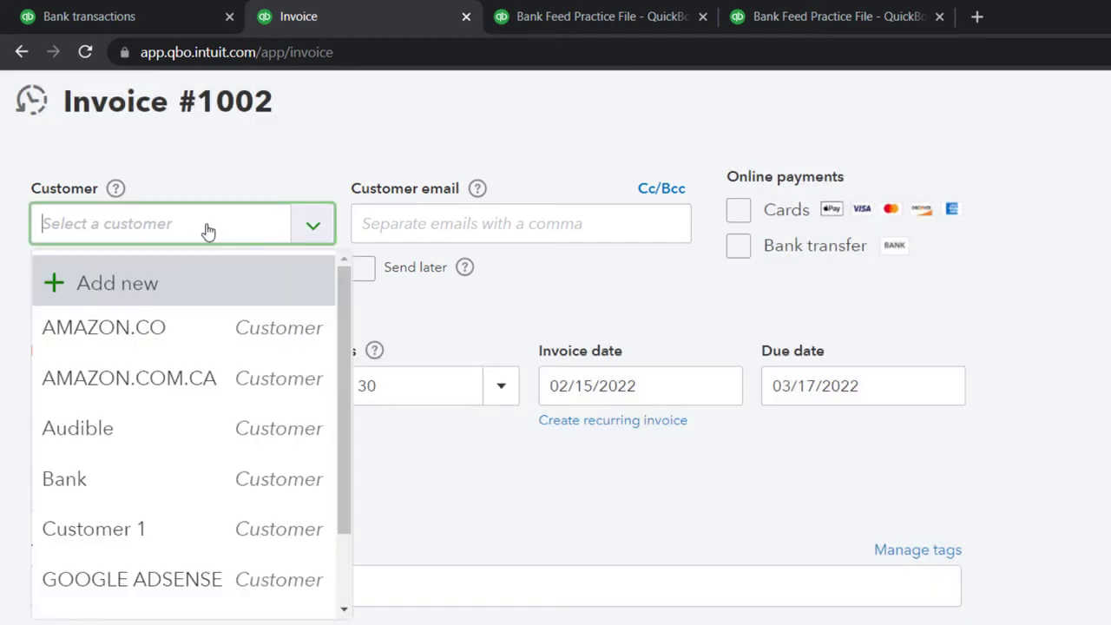
{"action": "type", "text": "Customer "}
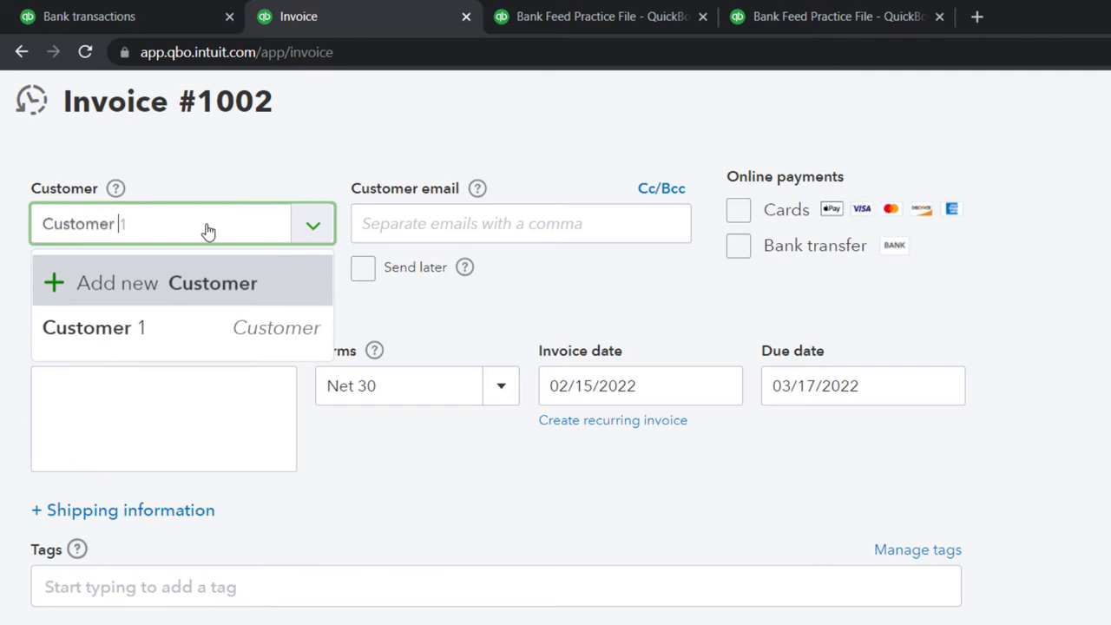
{"action": "type", "text": "2"}
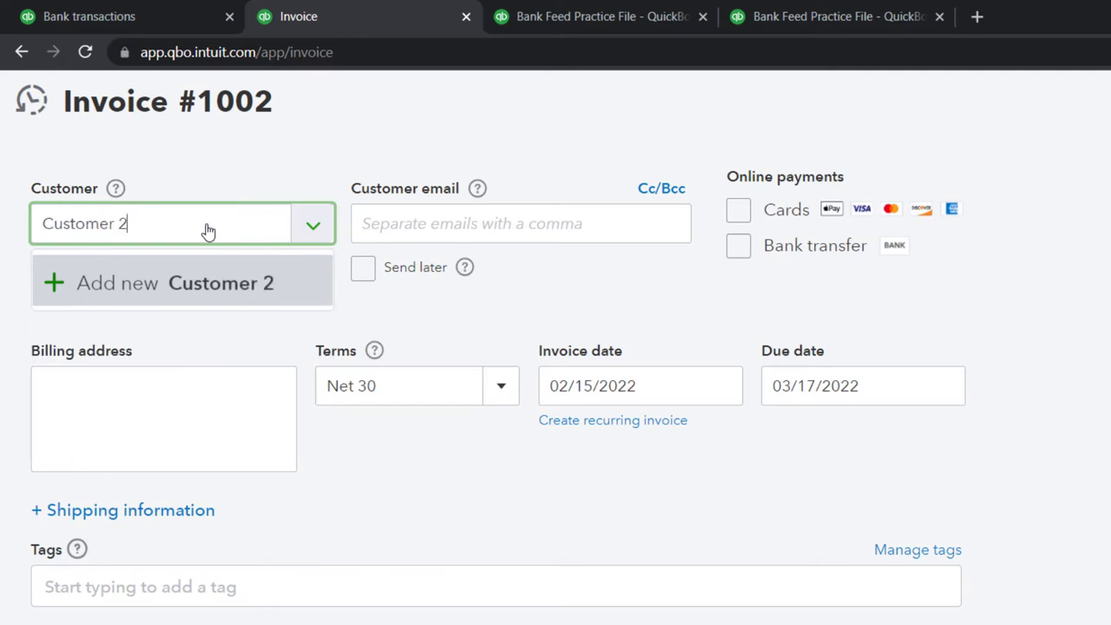
{"action": "left_click", "coordinate": [193, 286]}
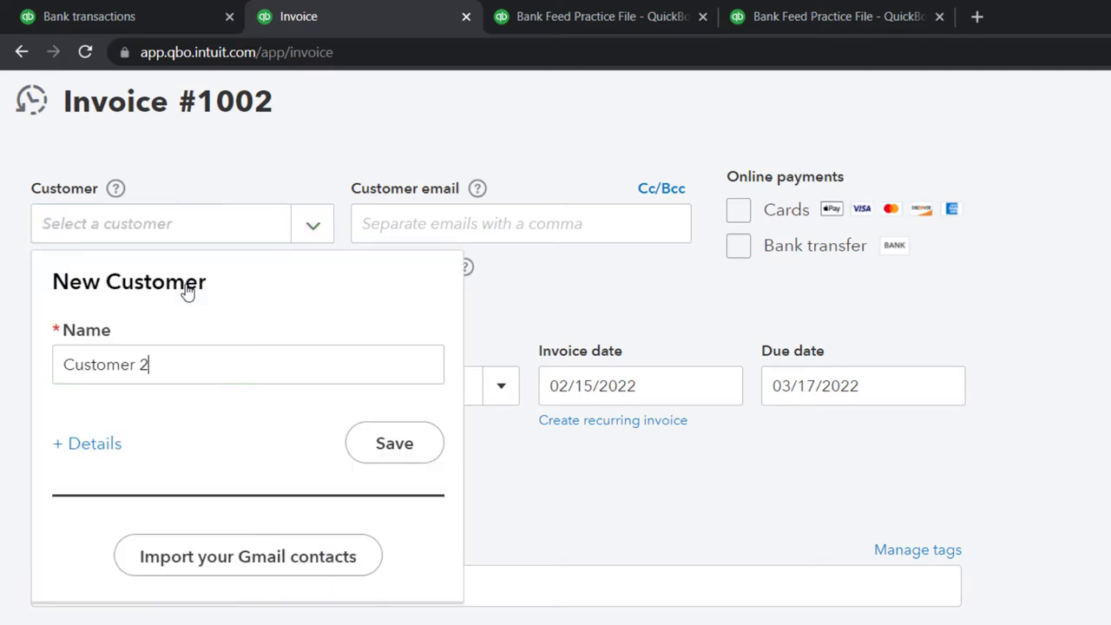
{"action": "left_click", "coordinate": [380, 444]}
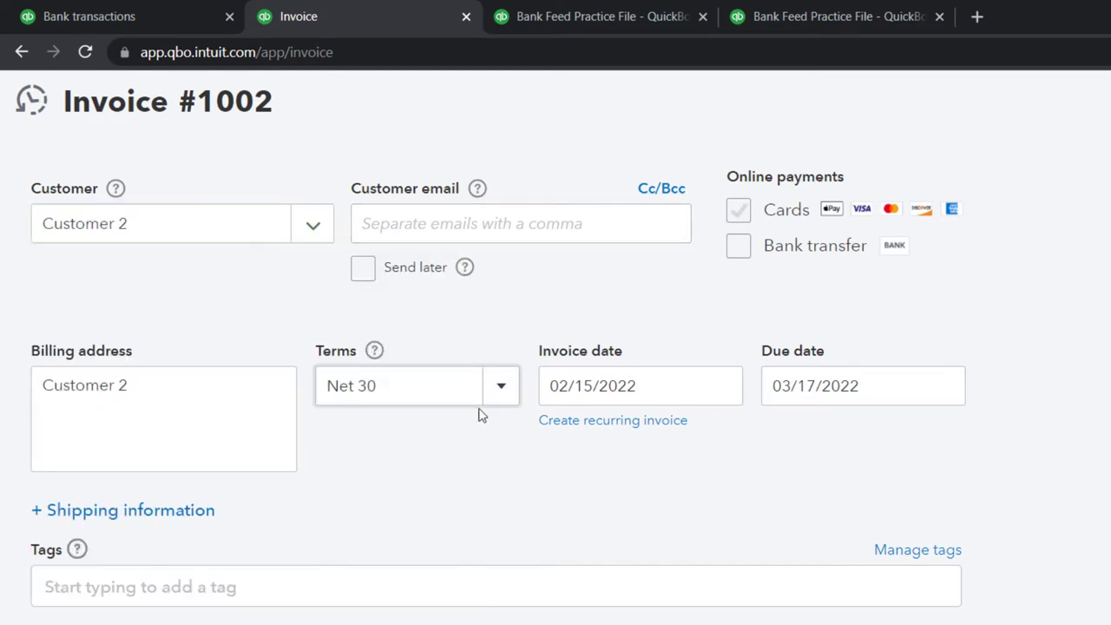
Set the invoice date to 01/20/2021.
{"action": "triple_click", "coordinate": [657, 386]}
{"action": "type", "text": "01"}
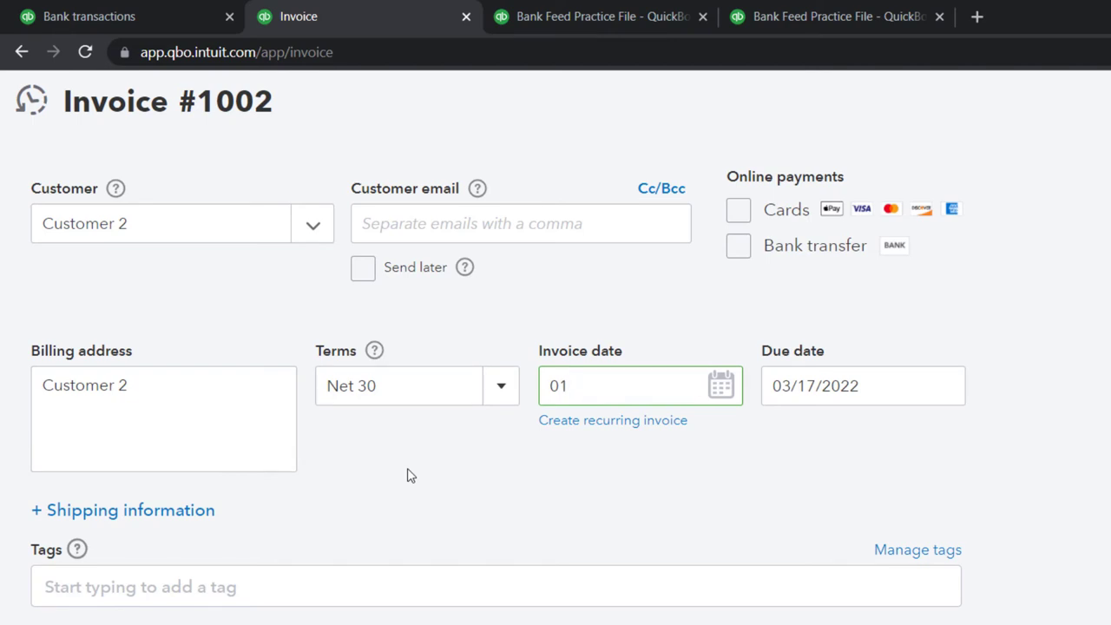
{"action": "type", "text": "/20"}
{"action": "key", "text": "Tab"}
{"action": "left_click", "coordinate": [660, 385]}
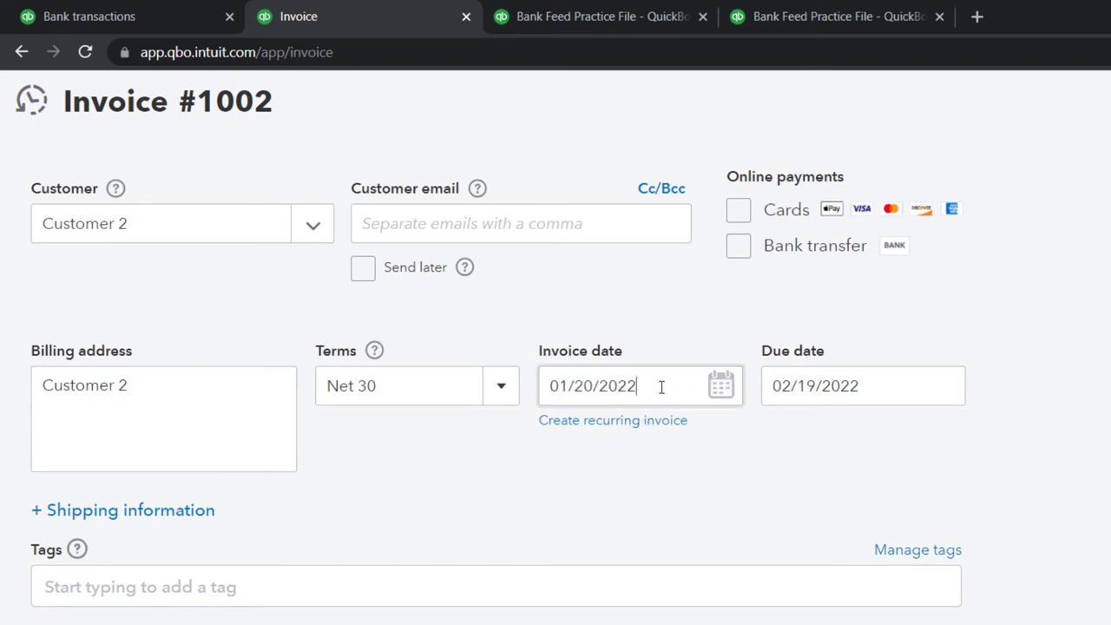
{"action": "triple_click", "coordinate": [662, 385]}
{"action": "left_click", "coordinate": [662, 385]}
{"action": "key", "text": "BackSpace"}
{"action": "type", "text": "1"}
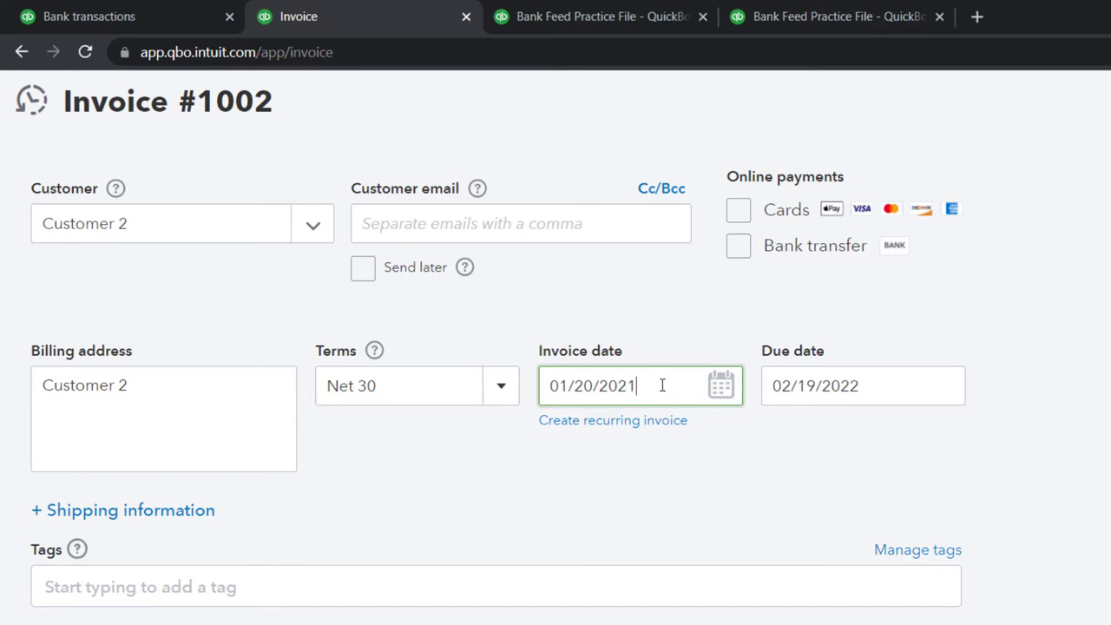
{"action": "key", "text": "Tab"}
{"action": "key", "text": "Tab"}
{"action": "key", "text": "Tab"}
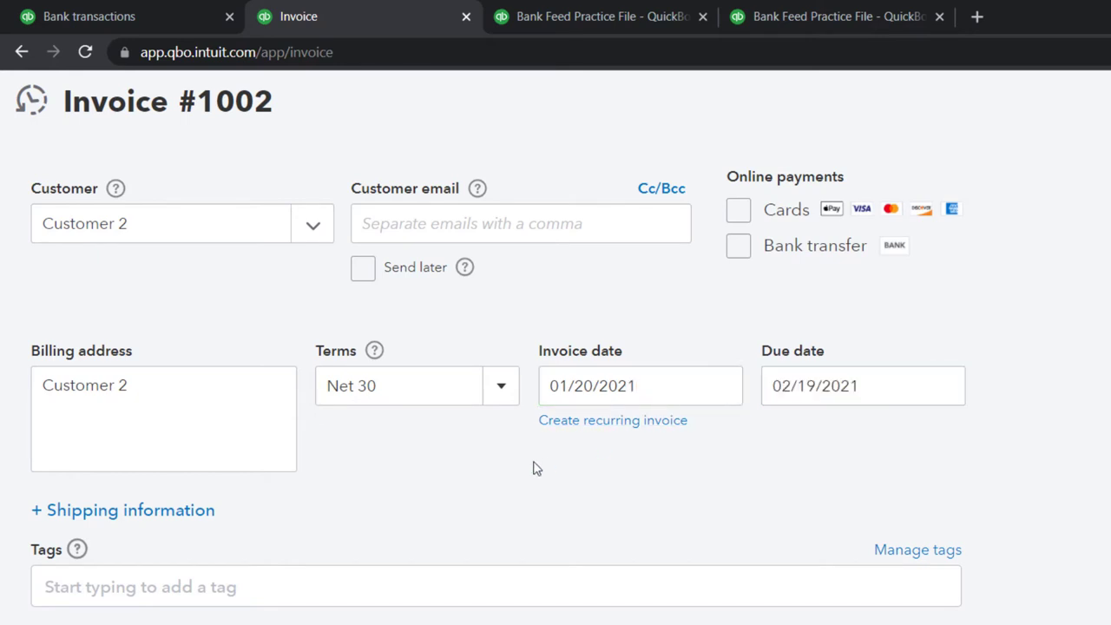
Add Item sales tax as the product on the first invoice line.
{"action": "scroll", "coordinate": [533, 467], "scroll_direction": "down", "scroll_amount": 2}
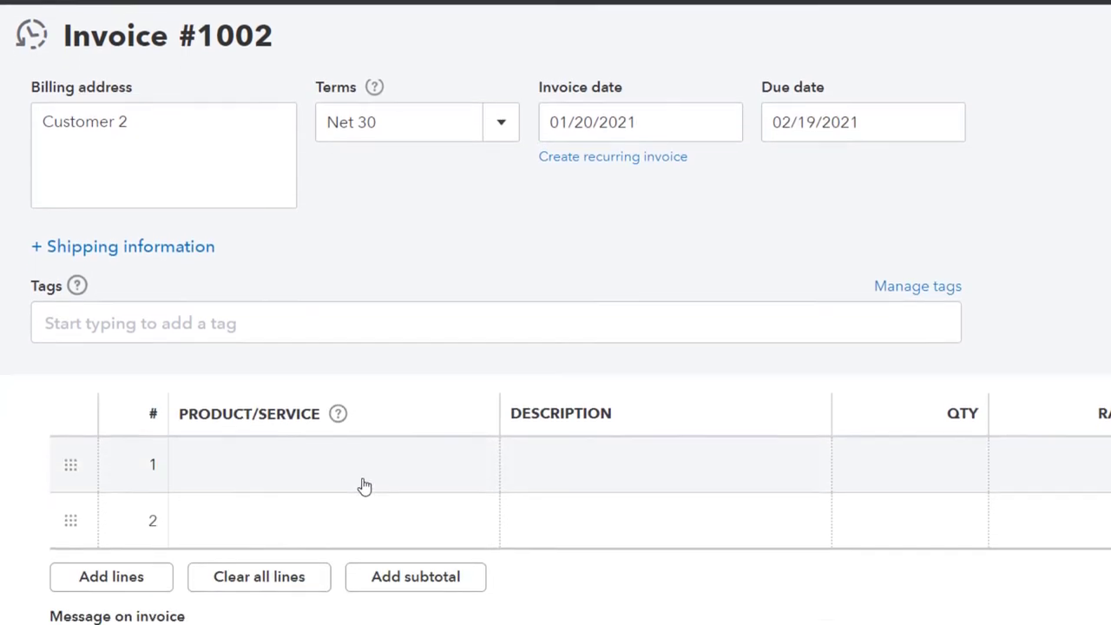
{"action": "left_click", "coordinate": [369, 534]}
{"action": "left_click", "coordinate": [469, 453]}
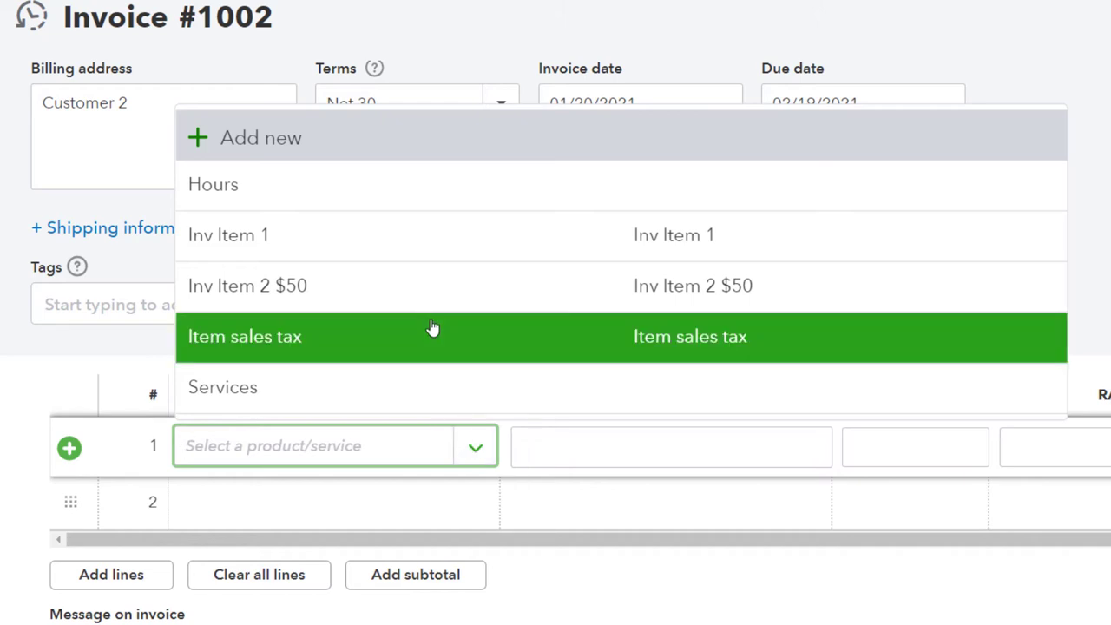
{"action": "left_click", "coordinate": [432, 346]}
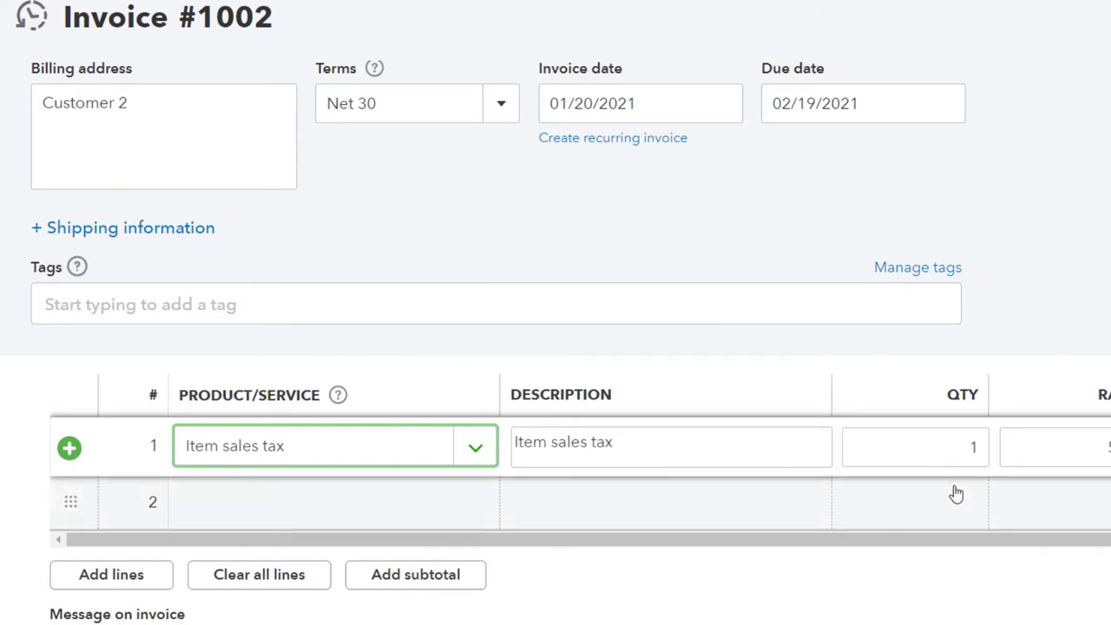
{"action": "left_click", "coordinate": [844, 588]}
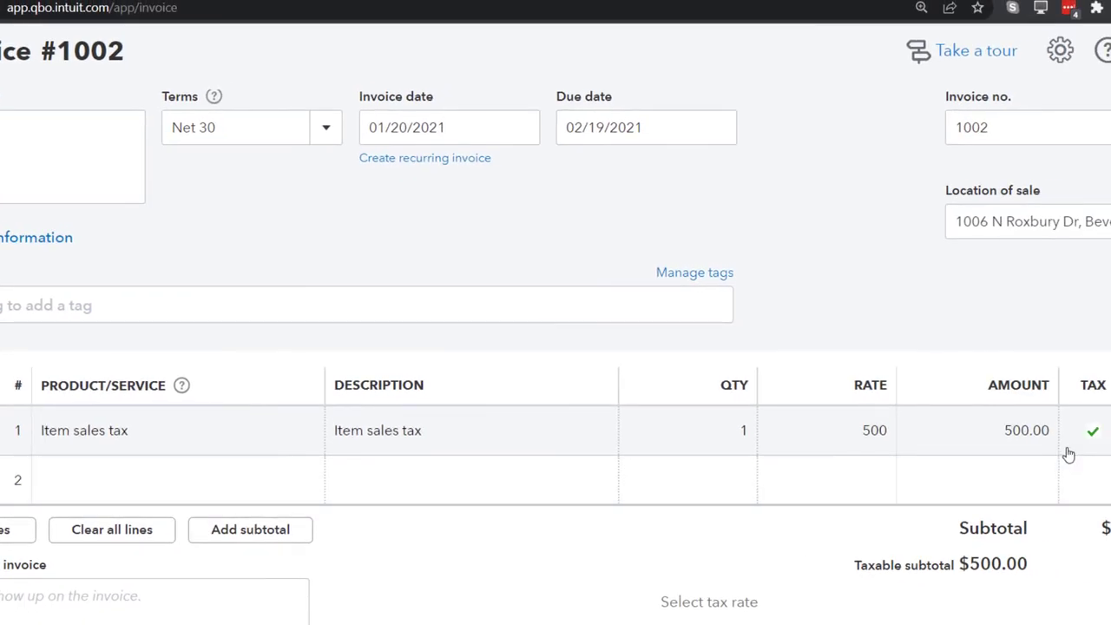
Override the invoice's calculated sales tax with a 5% rate, giving Other (or reason not listed) as the reason, and close the tax details.
{"action": "scroll", "coordinate": [697, 484], "scroll_direction": "down", "scroll_amount": 2}
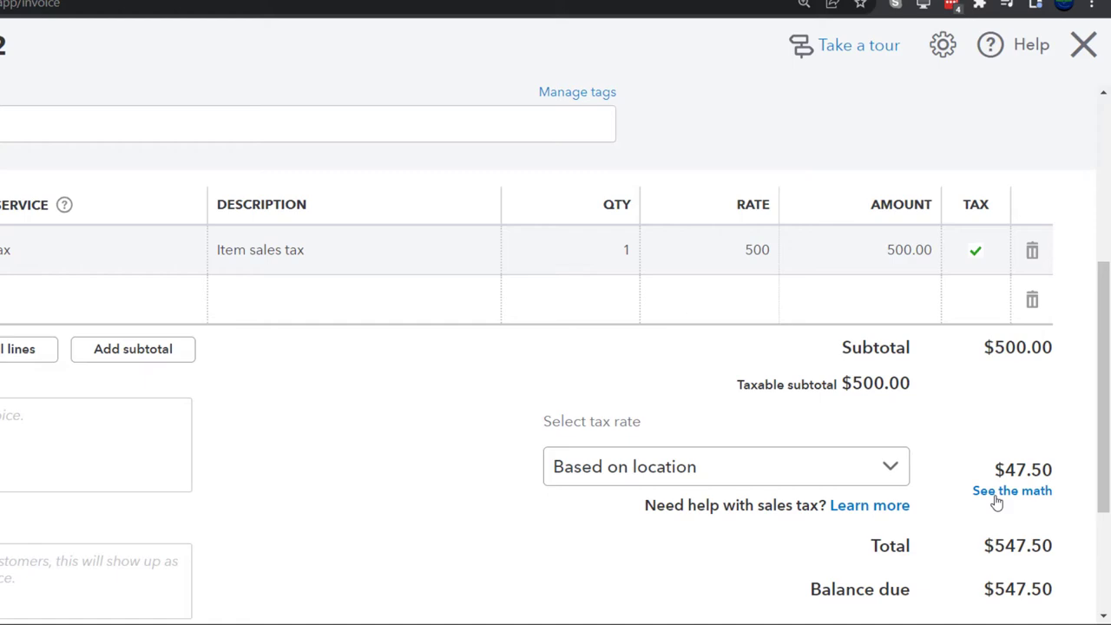
{"action": "left_click", "coordinate": [1007, 492]}
{"action": "scroll", "coordinate": [842, 380], "scroll_direction": "down", "scroll_amount": 5}
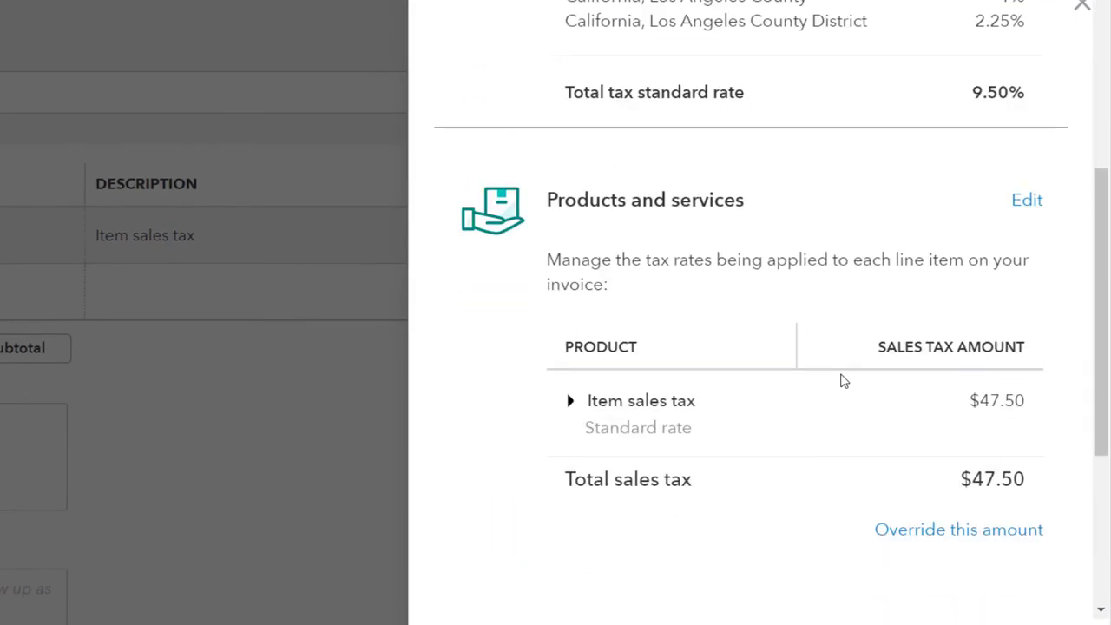
{"action": "scroll", "coordinate": [833, 399], "scroll_direction": "down", "scroll_amount": 1}
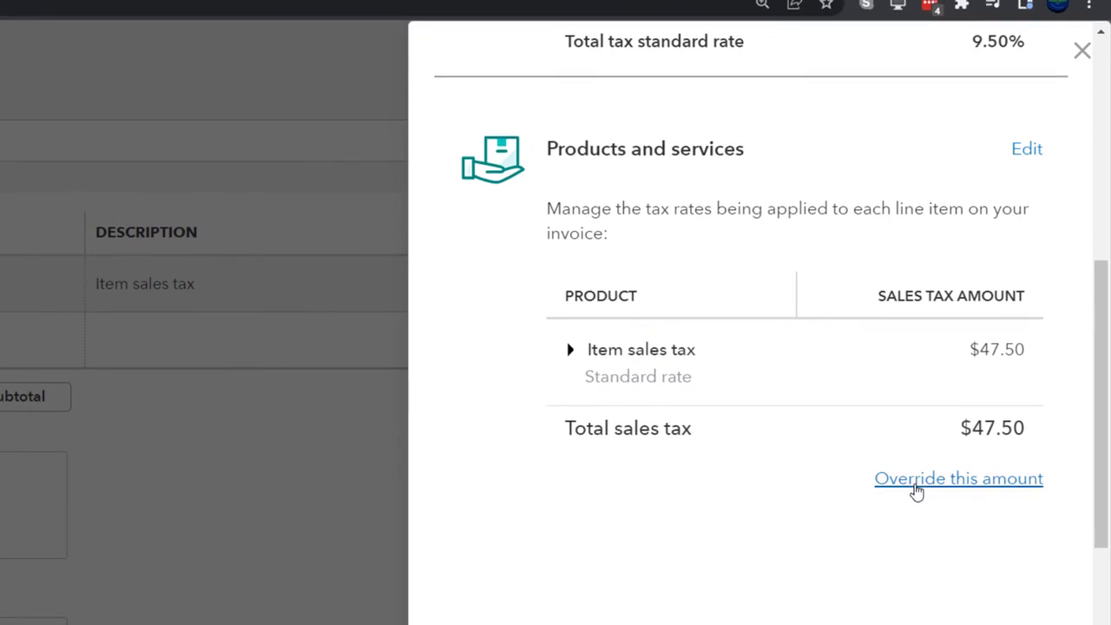
{"action": "left_click", "coordinate": [917, 439]}
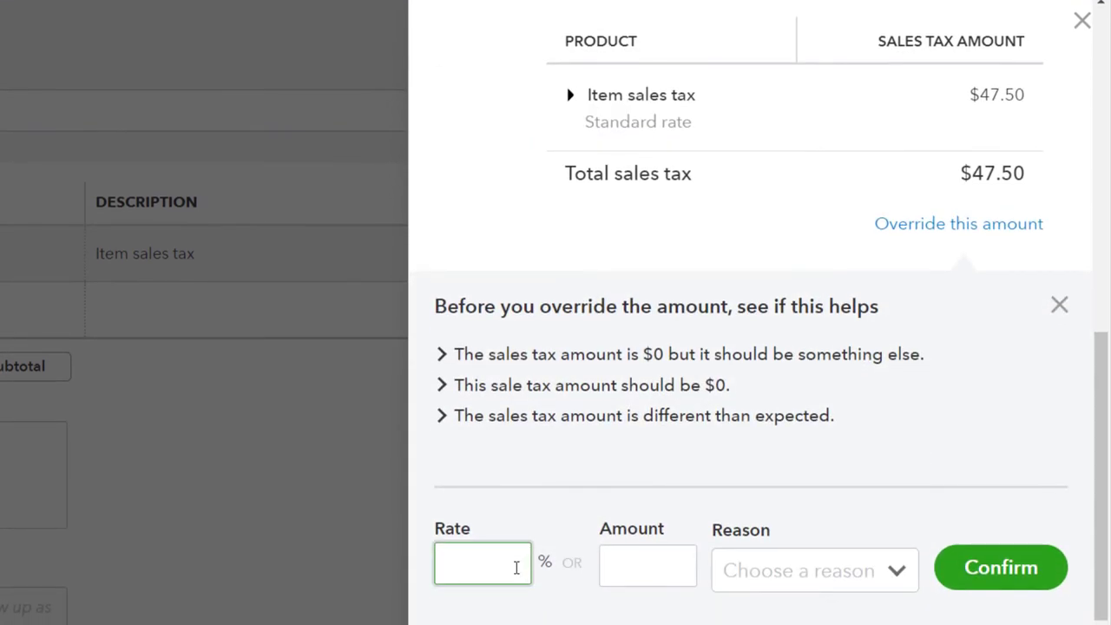
{"action": "type", "text": "5"}
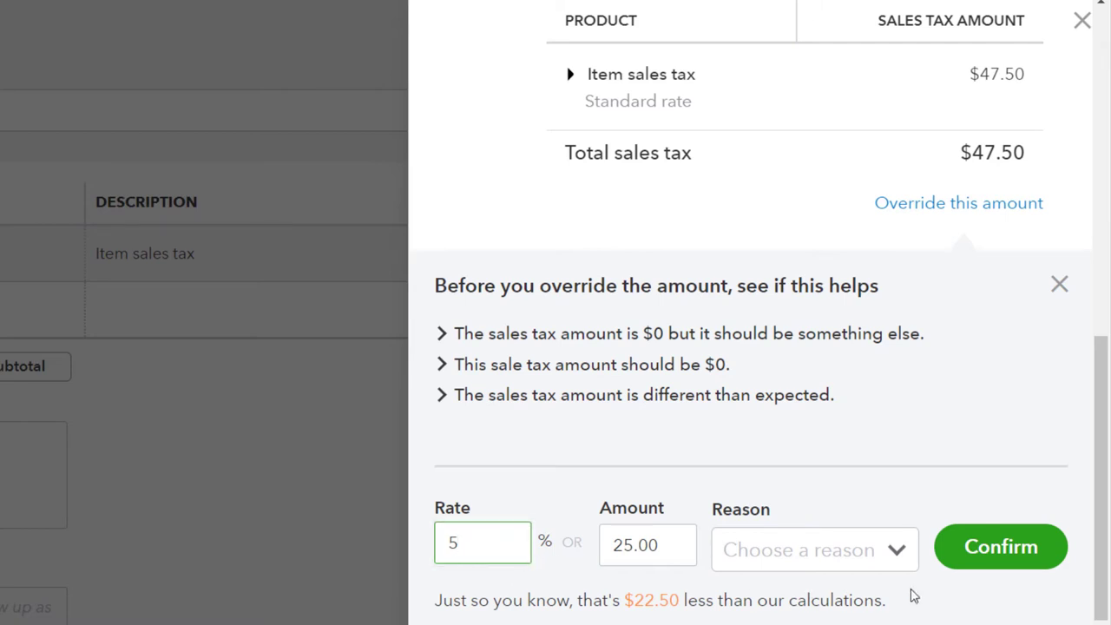
{"action": "left_click", "coordinate": [903, 555]}
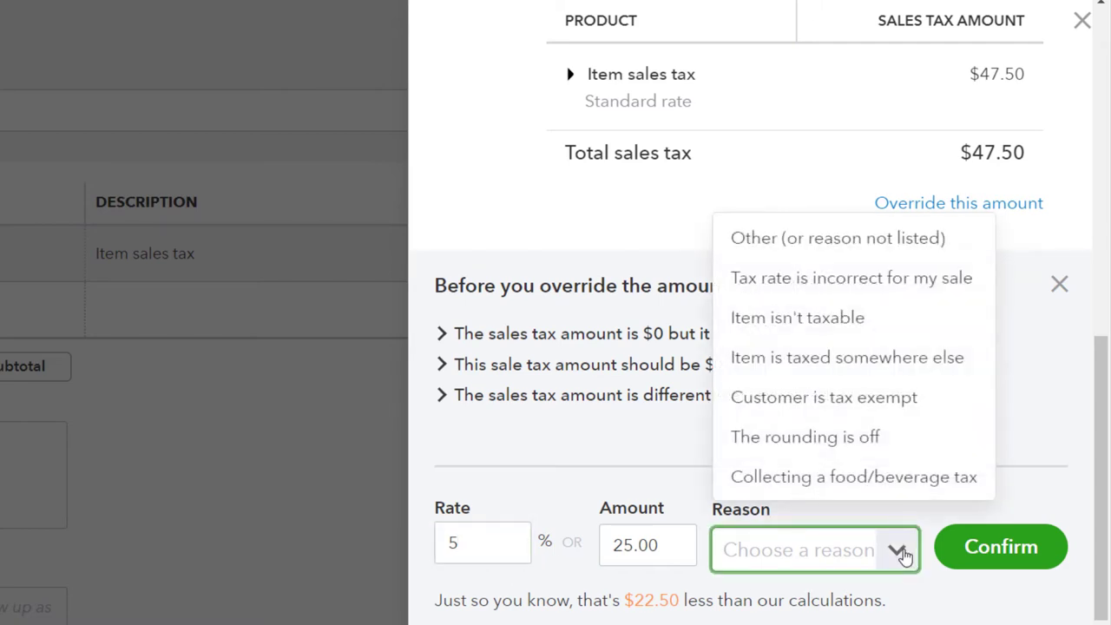
{"action": "left_click", "coordinate": [798, 251]}
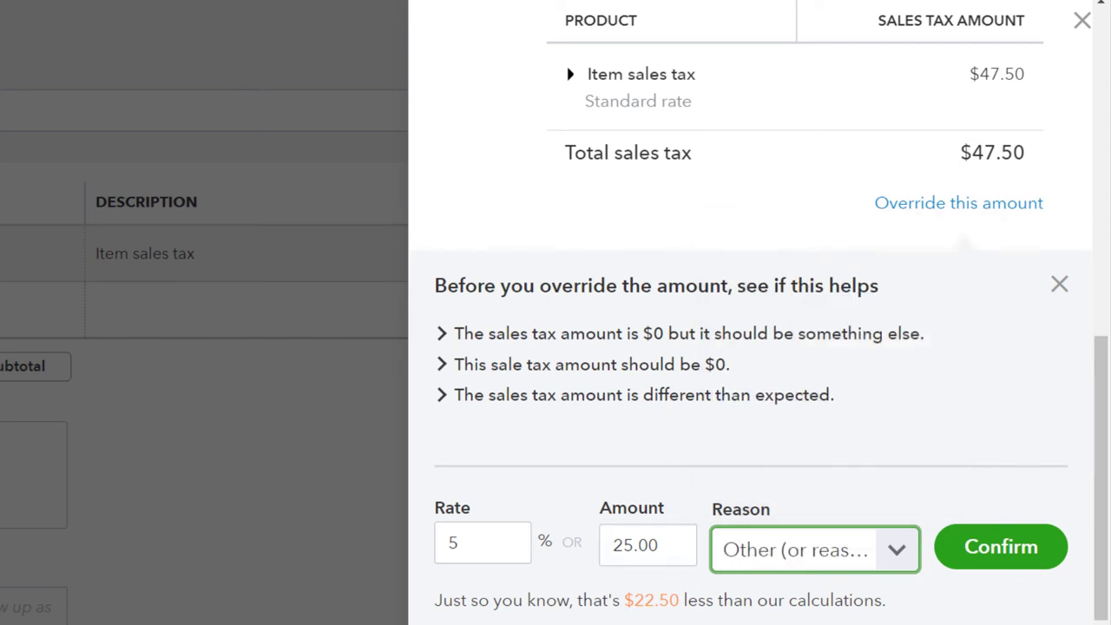
{"action": "left_click", "coordinate": [1002, 551]}
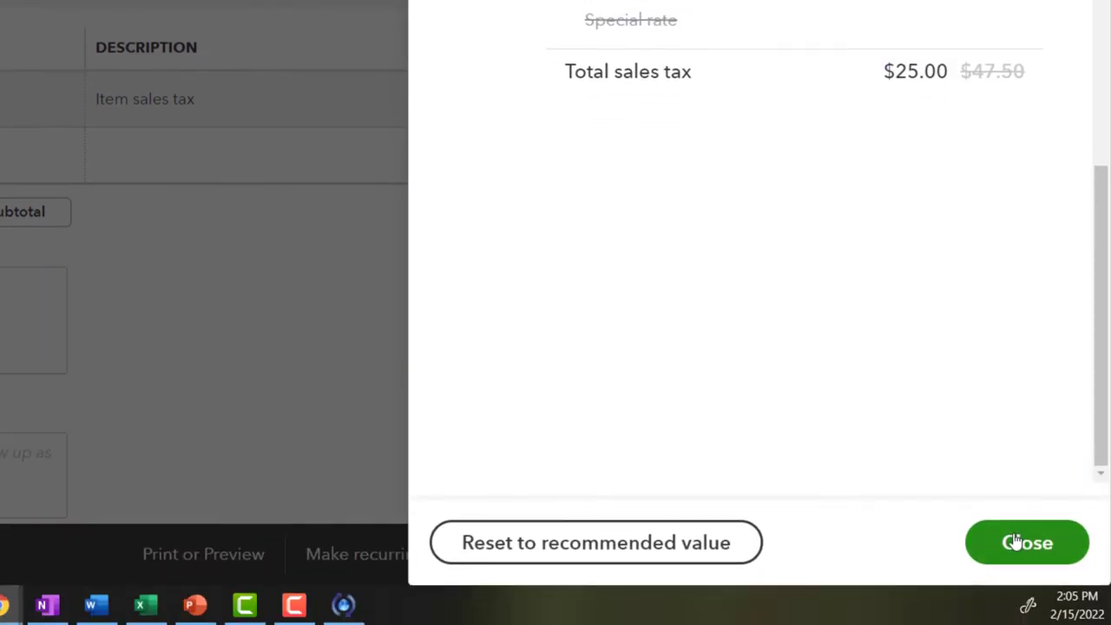
{"action": "left_click", "coordinate": [1024, 544]}
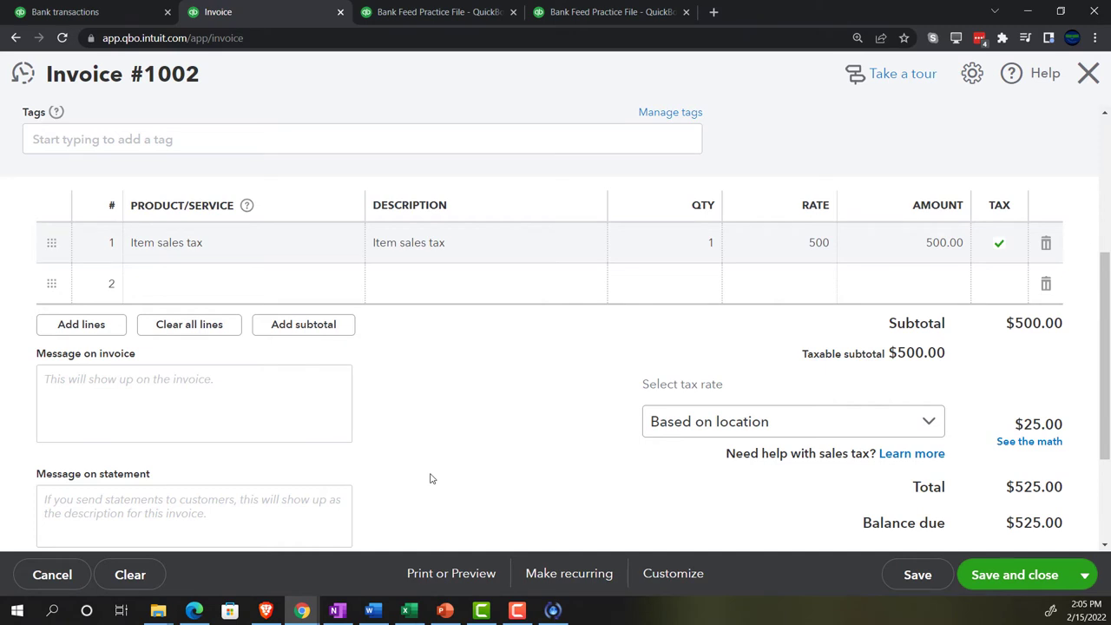
Review the invoice's line item, tax and customer details, then save and close the invoice.
{"action": "scroll", "coordinate": [429, 478], "scroll_direction": "up", "scroll_amount": 1}
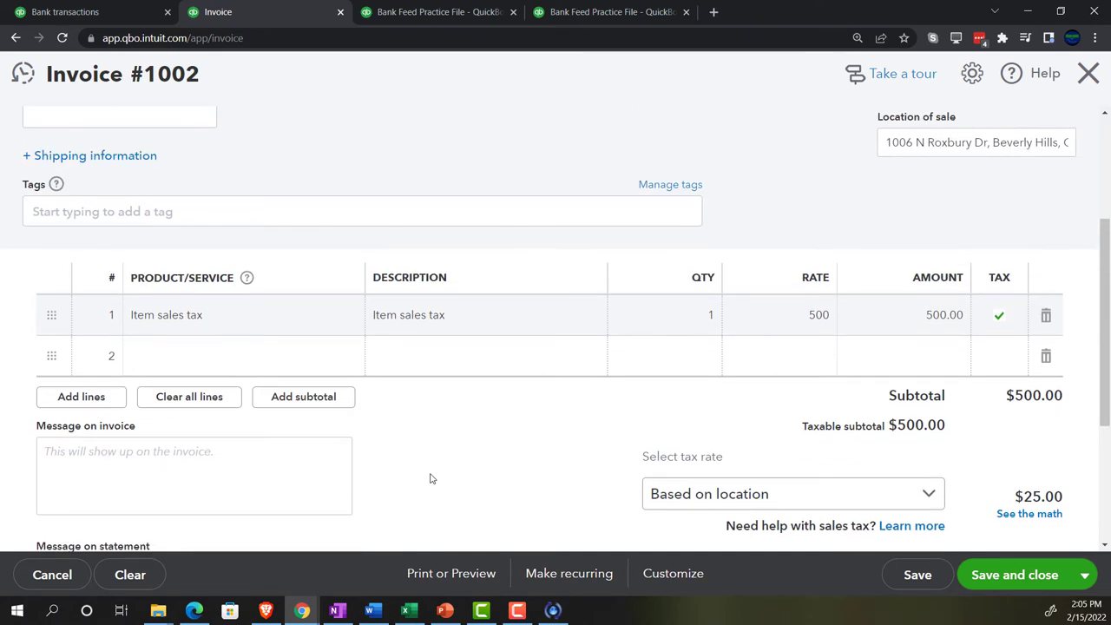
{"action": "scroll", "coordinate": [429, 479], "scroll_direction": "down", "scroll_amount": 2}
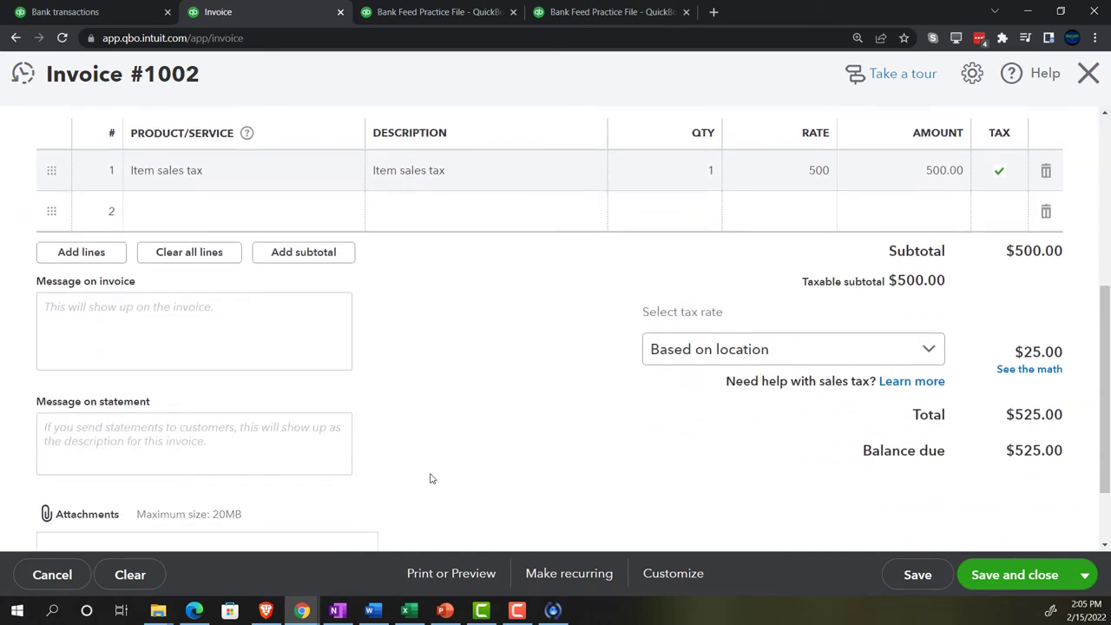
{"action": "scroll", "coordinate": [430, 479], "scroll_direction": "up", "scroll_amount": 5}
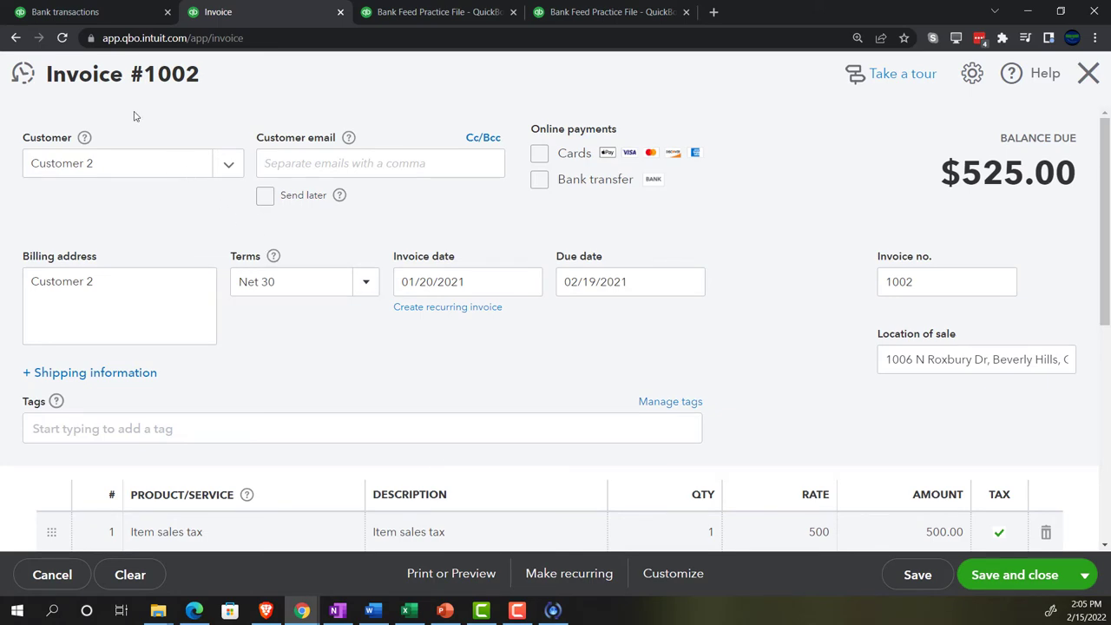
{"action": "scroll", "coordinate": [494, 318], "scroll_direction": "down", "scroll_amount": 4}
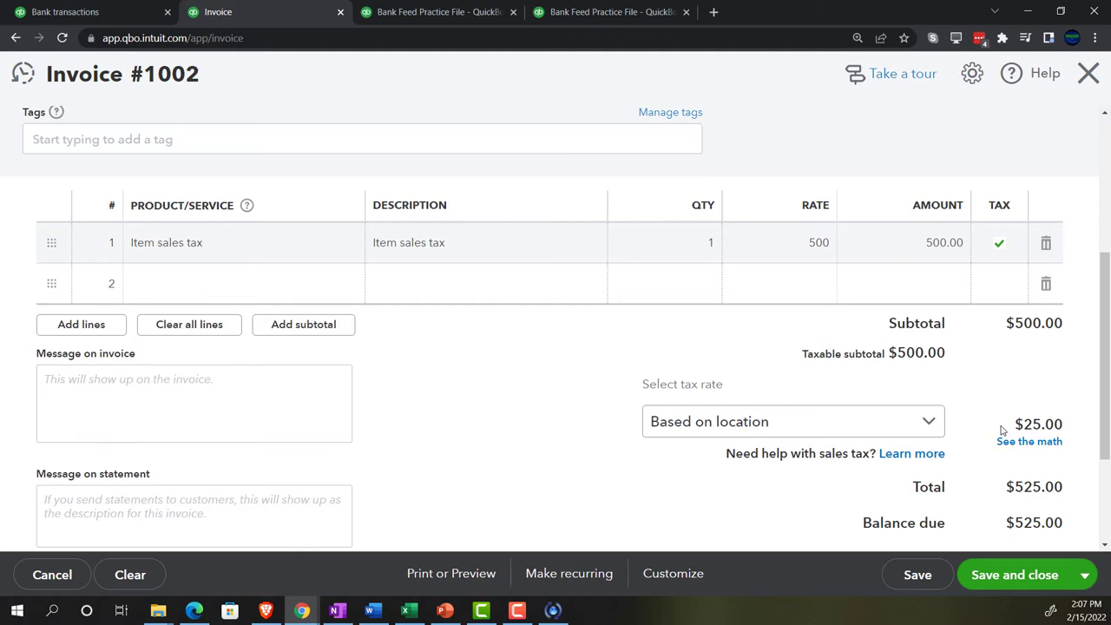
{"action": "left_click", "coordinate": [991, 574]}
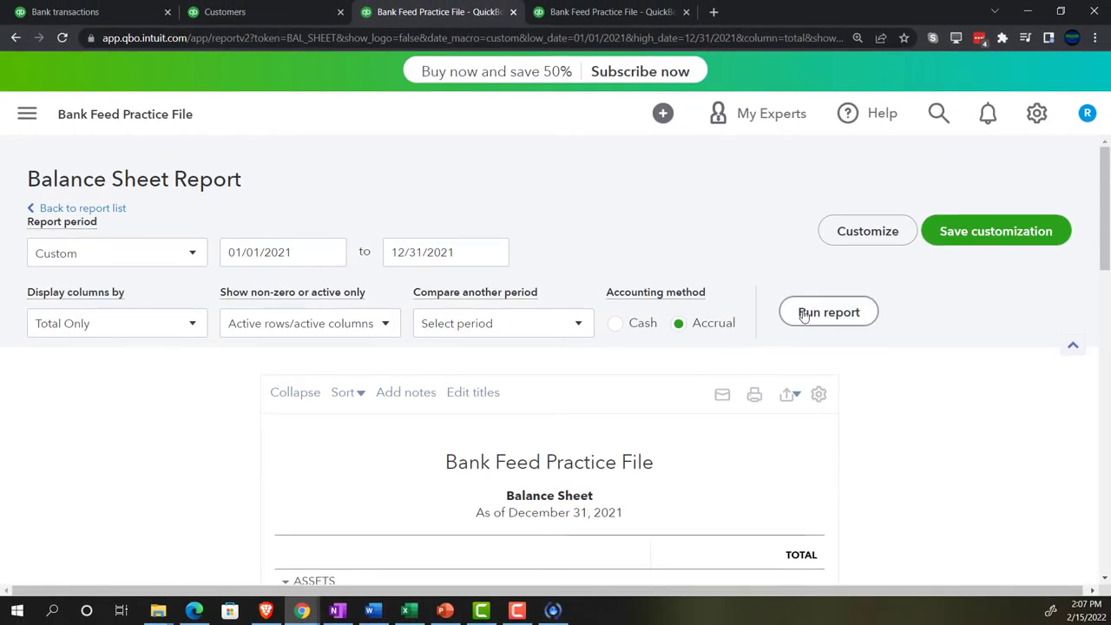
Rerun the Balance Sheet report and enlarge it to examine the Accounts Receivable balance.
{"action": "left_click", "coordinate": [861, 322]}
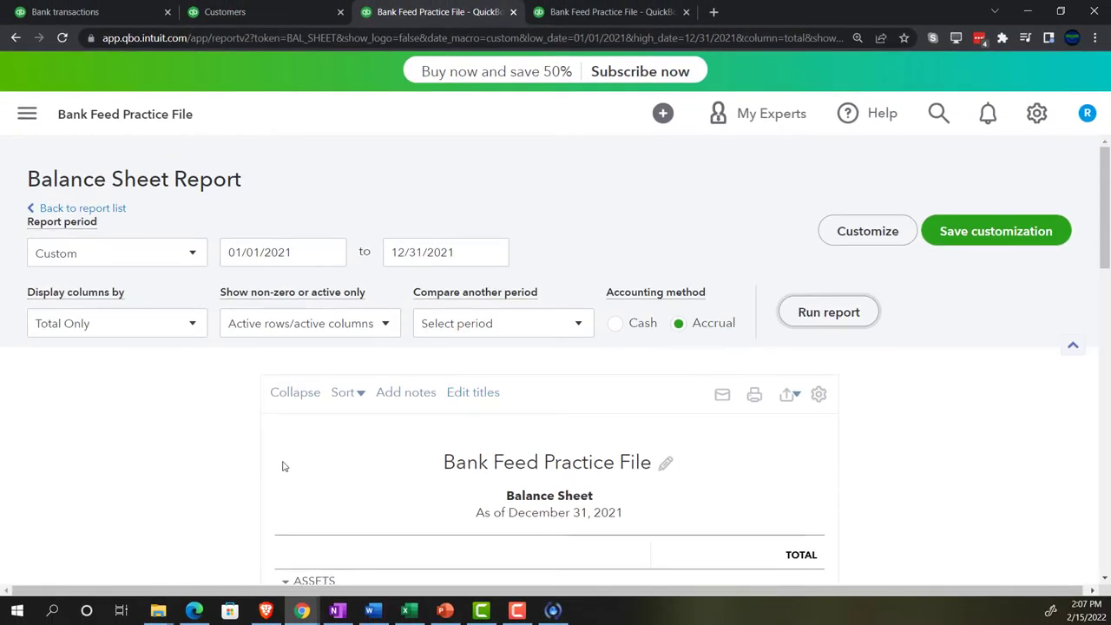
{"action": "scroll", "coordinate": [290, 483], "scroll_direction": "down", "scroll_amount": 3}
{"action": "key", "text": "ctrl+plus"}
{"action": "key", "text": "ctrl+plus"}
{"action": "key", "text": "ctrl+plus"}
{"action": "key", "text": "ctrl+plus"}
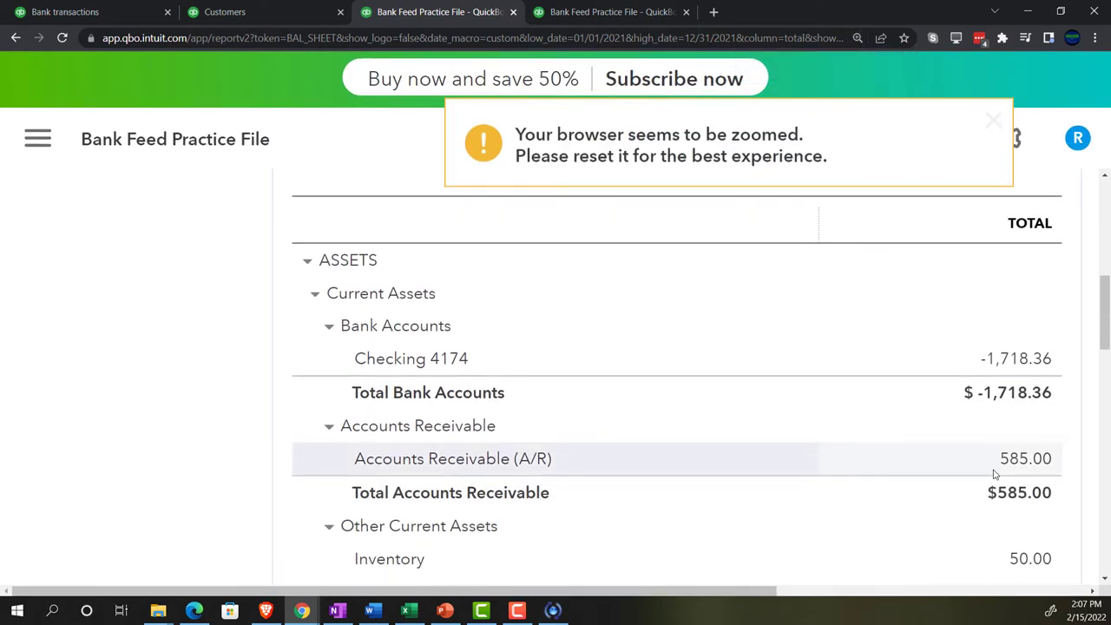
Open the transaction report behind the Accounts Receivable balance and fit more of its columns in view.
{"action": "left_click", "coordinate": [1007, 460]}
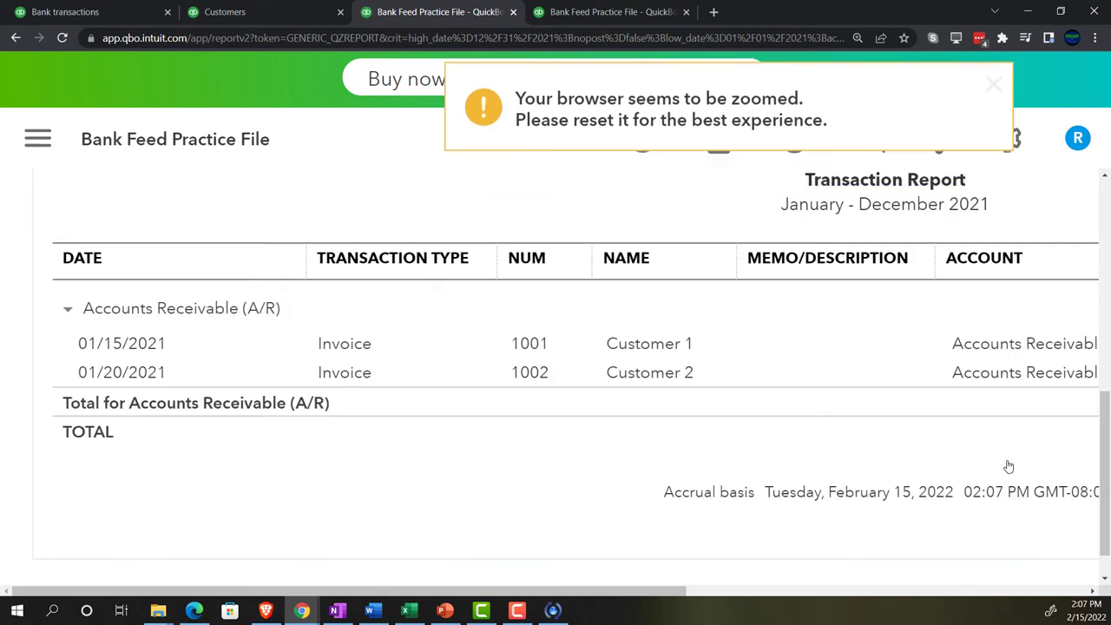
{"action": "key", "text": "ctrl+minus"}
{"action": "key", "text": "ctrl+minus"}
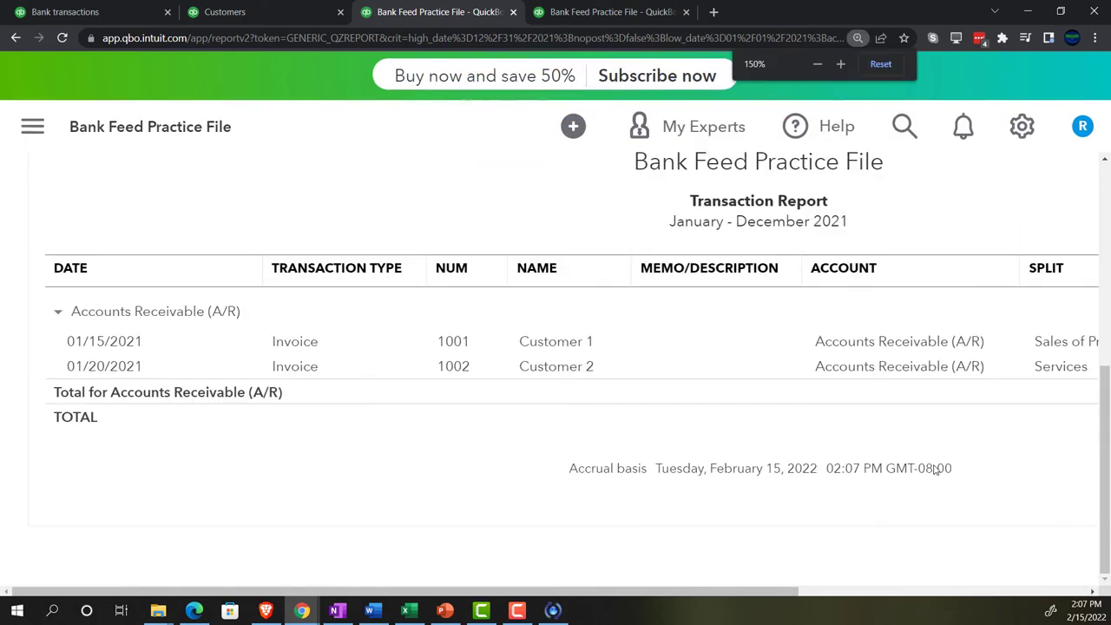
Return from the Accounts Receivable transaction report to the Balance Sheet summary.
{"action": "key", "text": "ctrl+minus"}
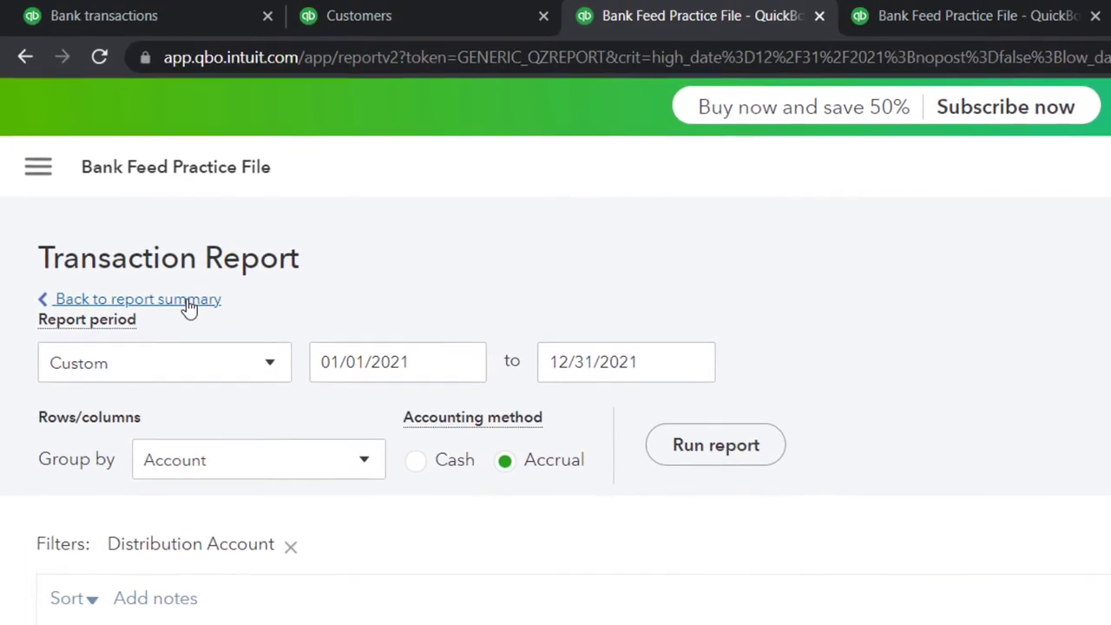
{"action": "left_click", "coordinate": [178, 168]}
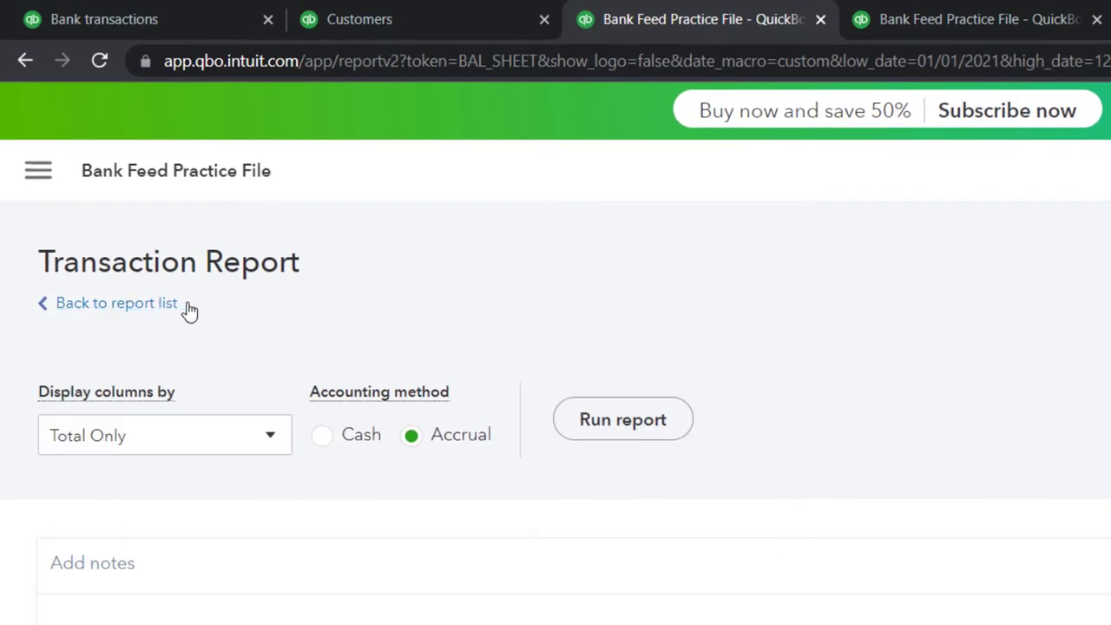
{"action": "scroll", "coordinate": [303, 139], "scroll_direction": "down", "scroll_amount": 5}
Switch to the Profit and Loss report and enlarge it to examine the income accounts.
{"action": "left_click", "coordinate": [577, 14]}
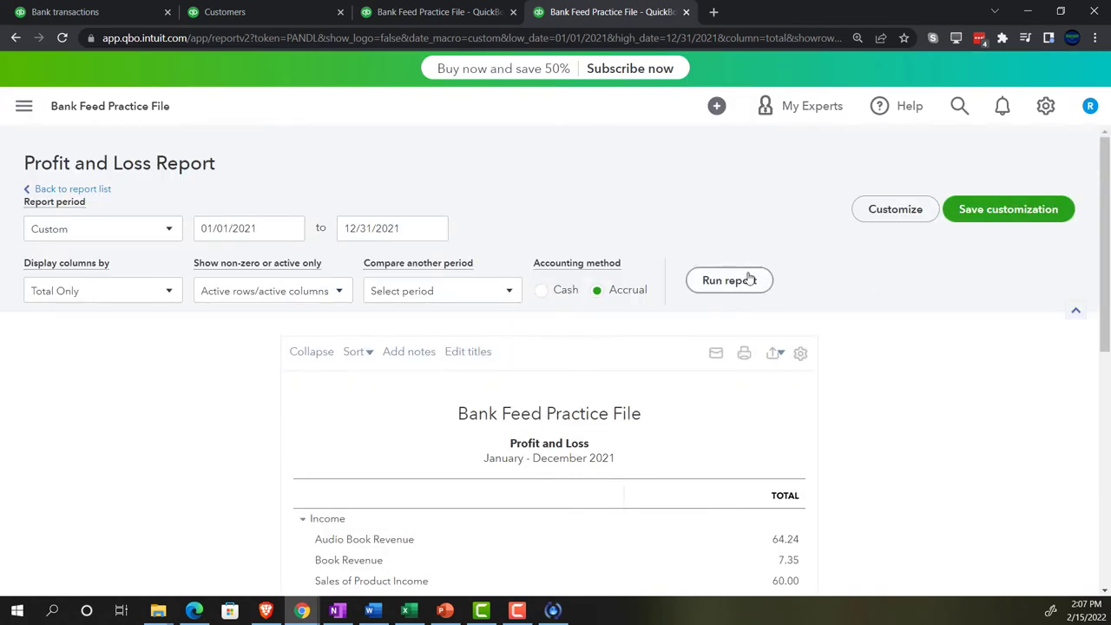
{"action": "scroll", "coordinate": [131, 527], "scroll_direction": "down", "scroll_amount": 3}
{"action": "key", "text": "ctrl+plus"}
{"action": "key", "text": "ctrl+plus"}
{"action": "key", "text": "ctrl+plus"}
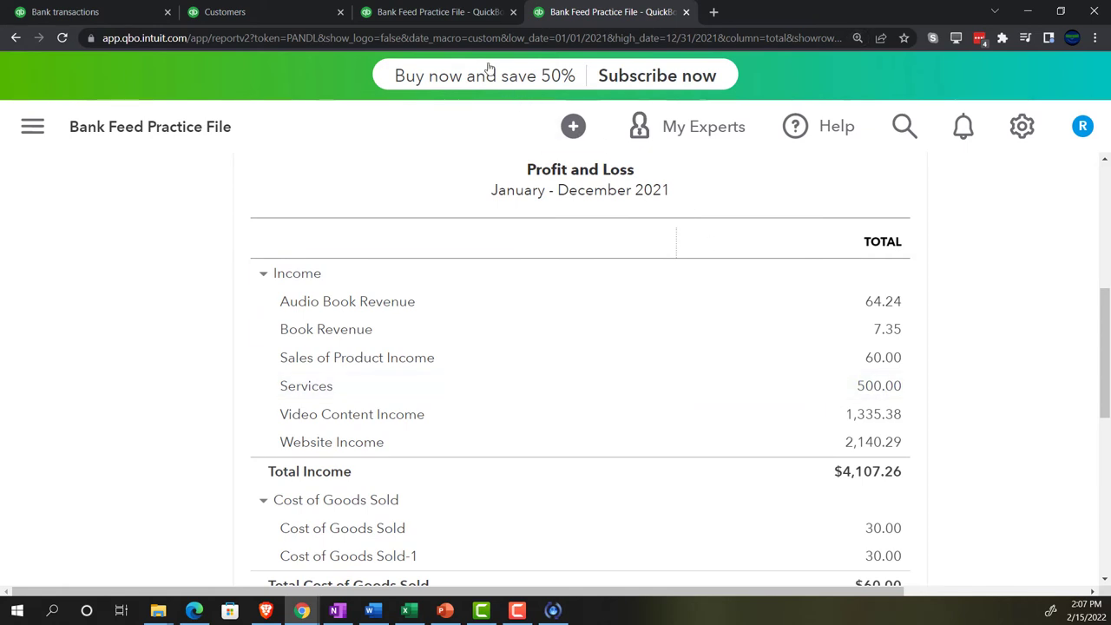
Examine the Balance Sheet's current liabilities, including the sales tax payable to the California Department of Tax and Fee Administration.
{"action": "left_click", "coordinate": [444, 13]}
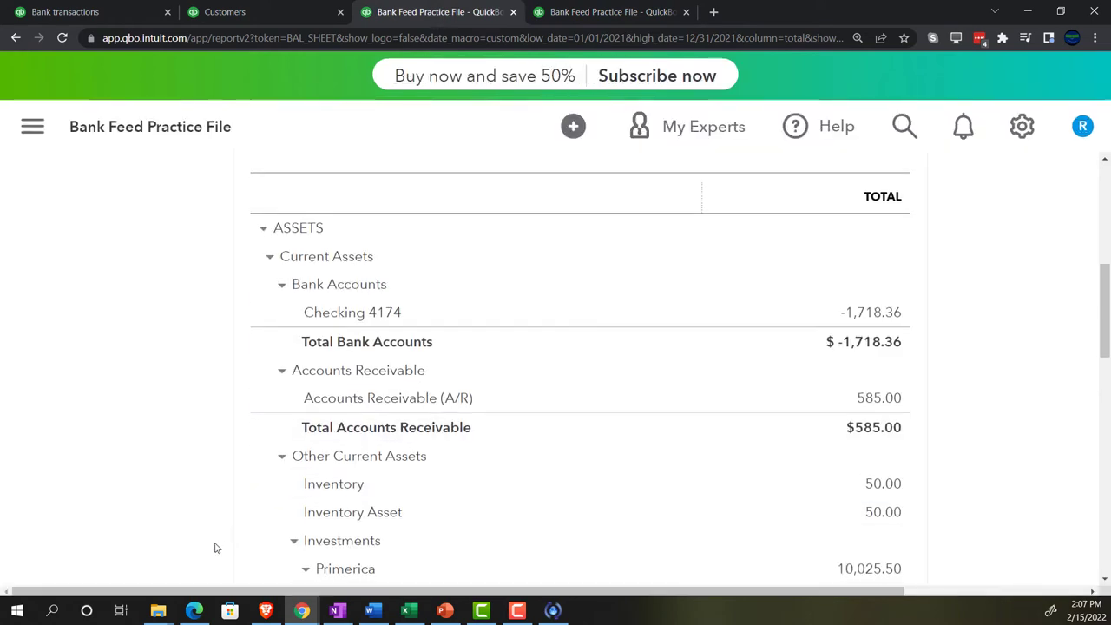
{"action": "scroll", "coordinate": [215, 546], "scroll_direction": "down", "scroll_amount": 3}
{"action": "scroll", "coordinate": [214, 546], "scroll_direction": "down", "scroll_amount": 5}
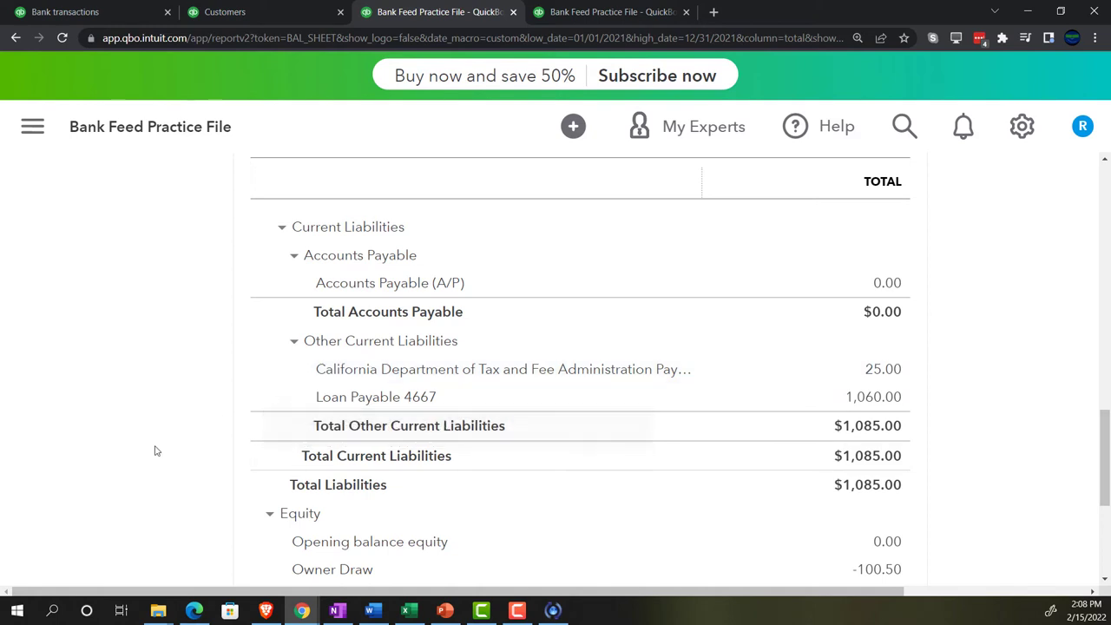
{"action": "key", "text": "ctrl+plus"}
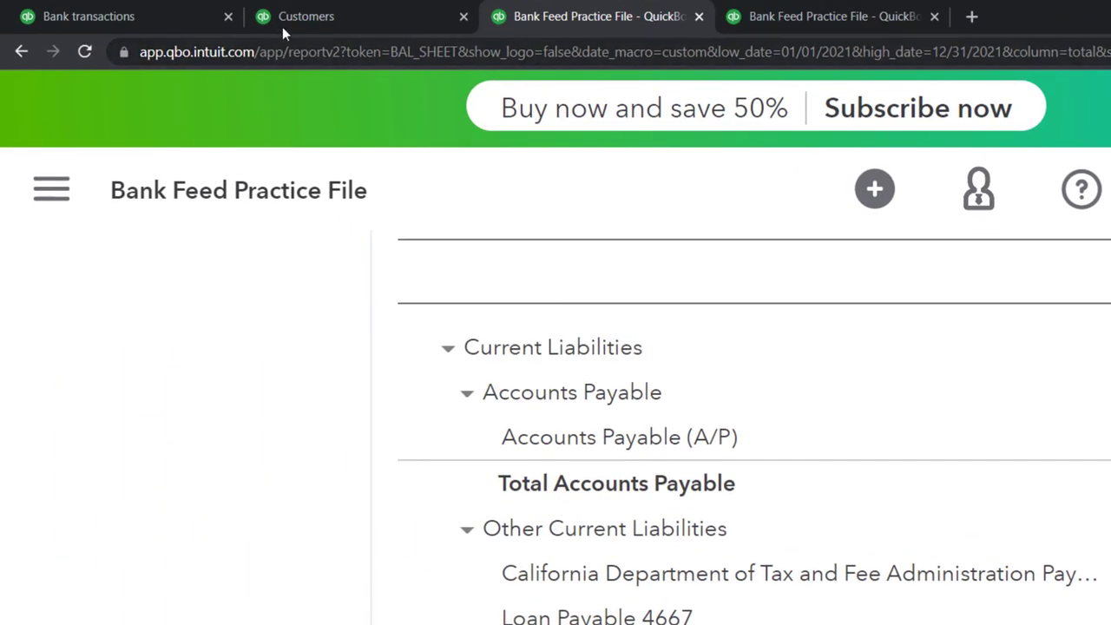
Go back to the Customers page, start a new sales receipt and reduce the zoom to 125% to fit the form.
{"action": "left_click", "coordinate": [289, 17]}
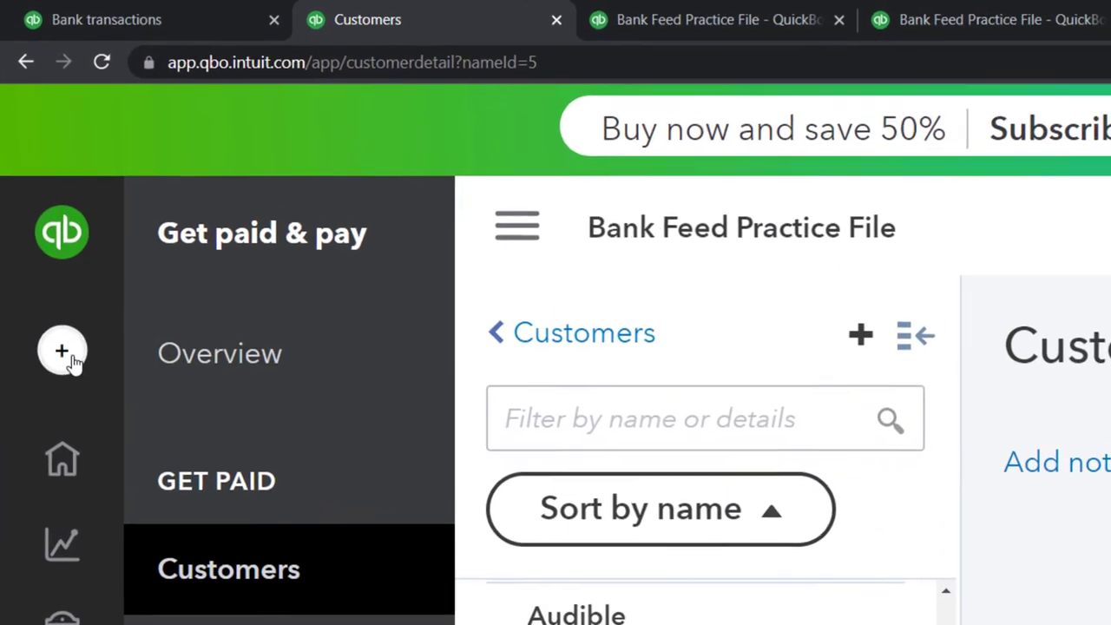
{"action": "left_click", "coordinate": [36, 229]}
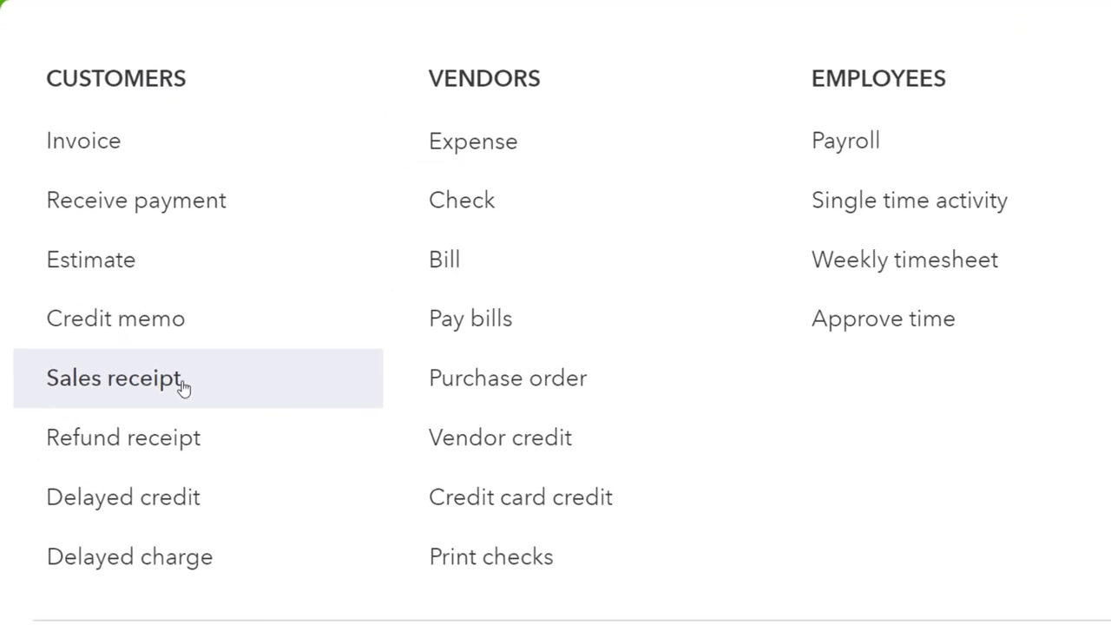
{"action": "left_click", "coordinate": [184, 388]}
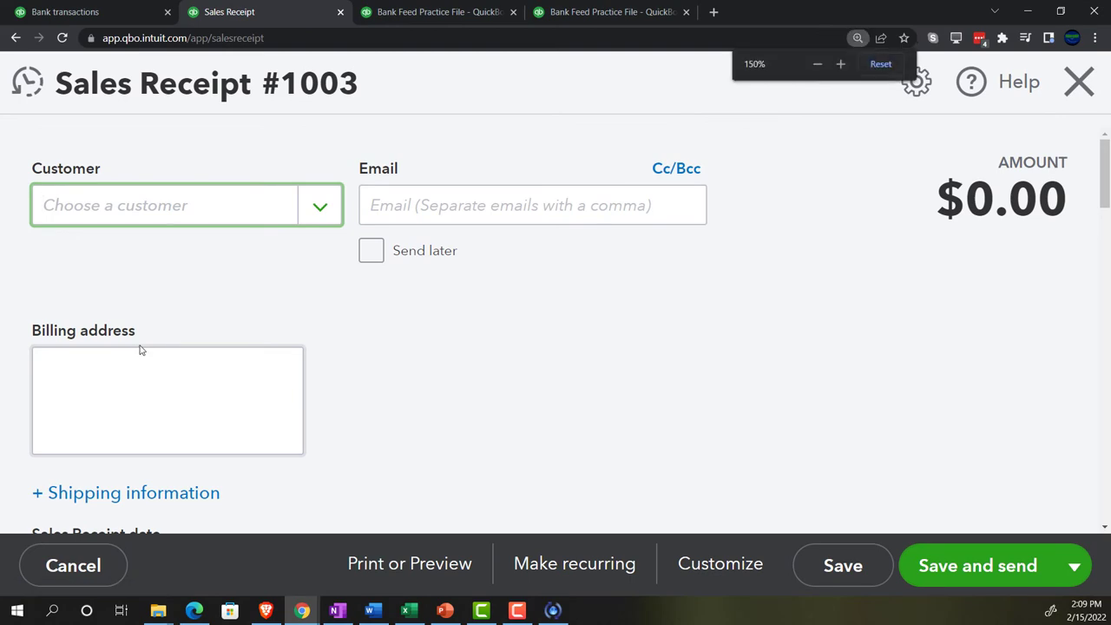
{"action": "key", "text": "ctrl+minus"}
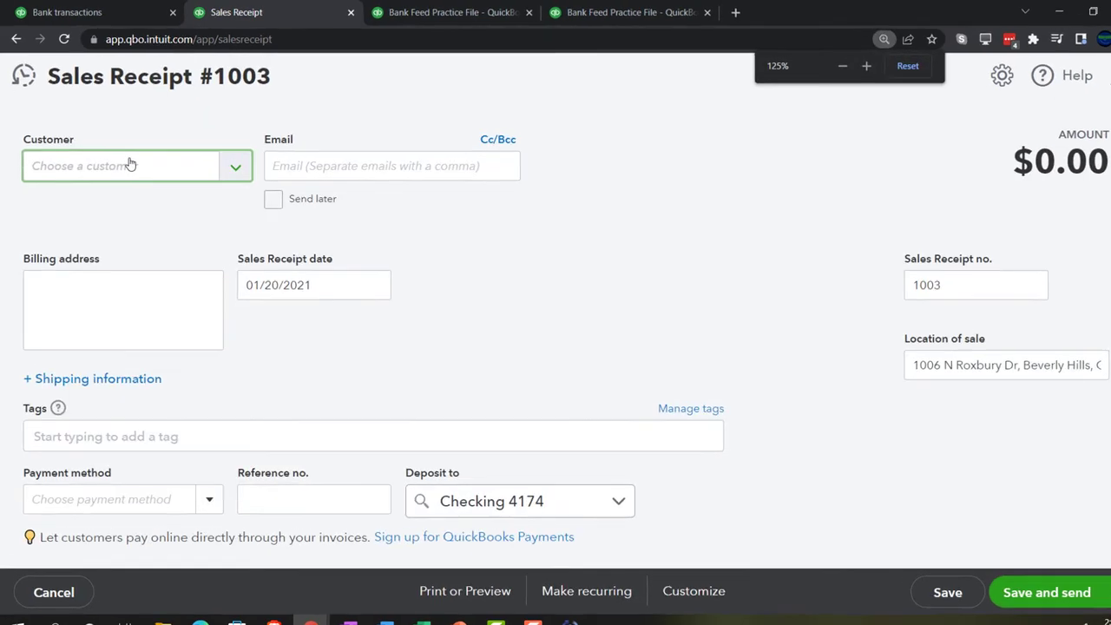
Add Customer 3 as a new customer on the sales receipt and save it.
{"action": "left_click", "coordinate": [130, 165]}
{"action": "type", "text": "Customer "}
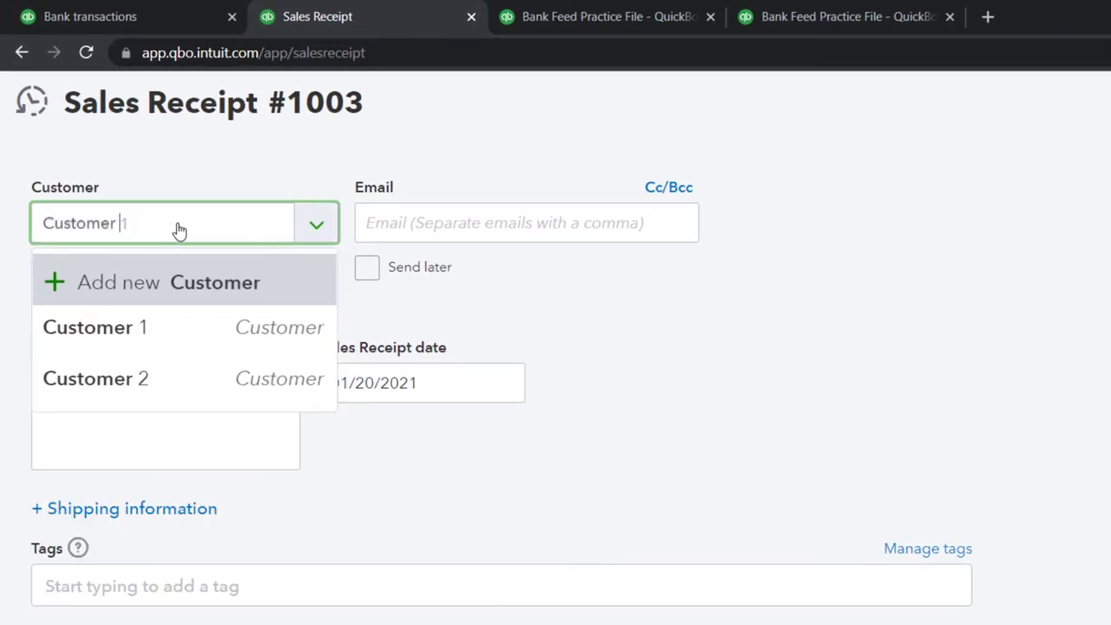
{"action": "type", "text": "3"}
{"action": "key", "text": "Return"}
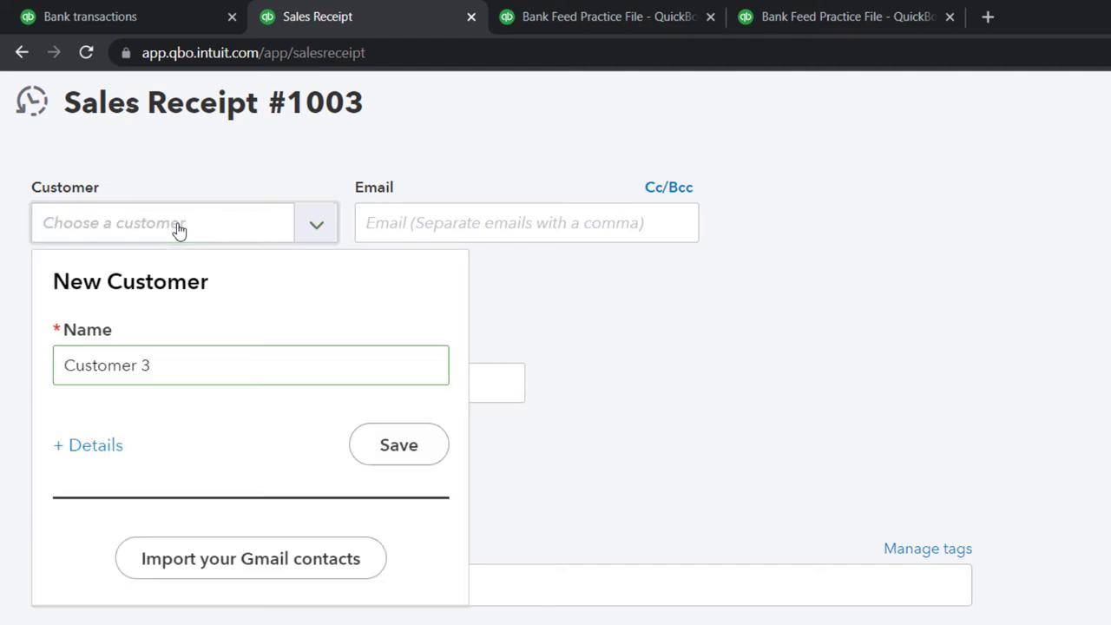
{"action": "left_click", "coordinate": [382, 455]}
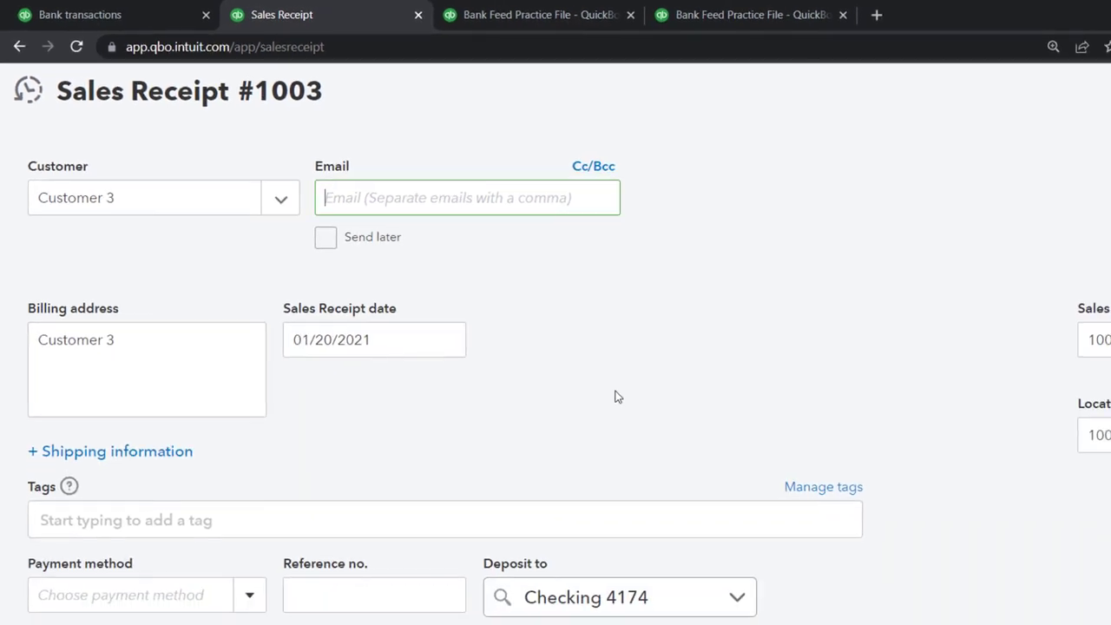
Set the sales receipt date to 01/25/2021.
{"action": "key", "text": "Tab"}
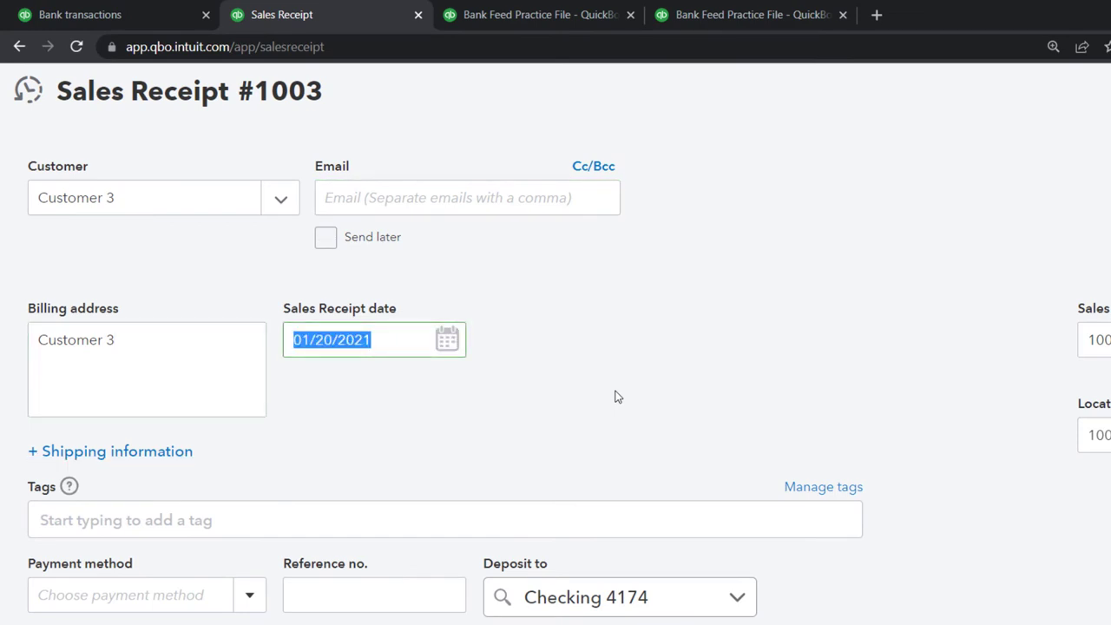
{"action": "key", "text": "plus"}
{"action": "key", "text": "plus"}
{"action": "key", "text": "plus"}
{"action": "key", "text": "plus"}
{"action": "key", "text": "plus"}
Choose Payments to deposit as the account the sales receipt is deposited to.
{"action": "scroll", "coordinate": [614, 397], "scroll_direction": "down", "scroll_amount": 3}
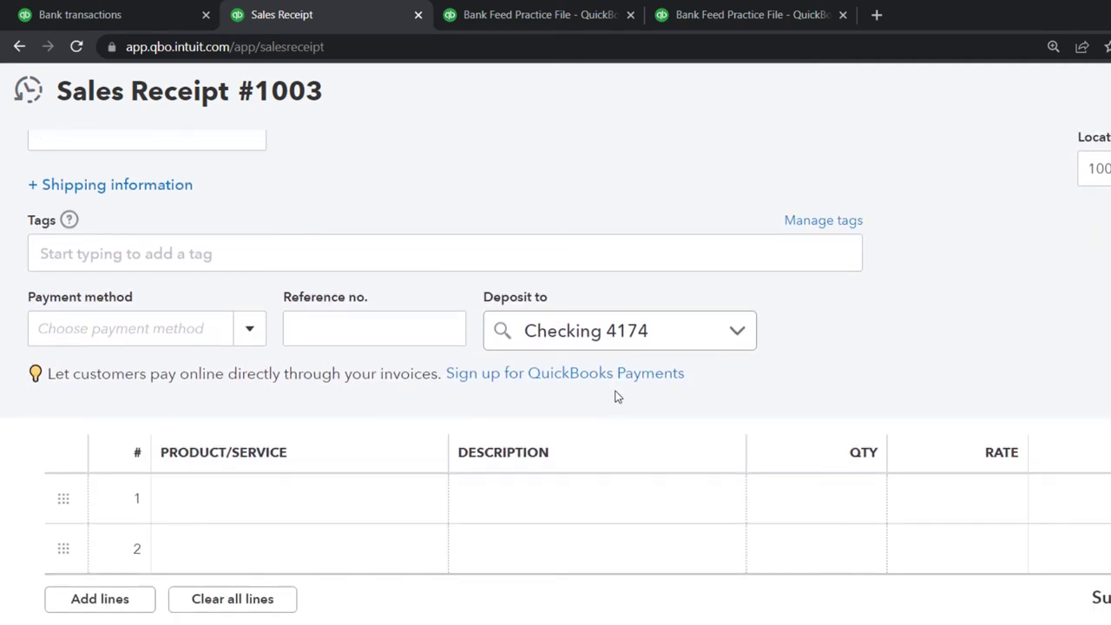
{"action": "left_click", "coordinate": [734, 330]}
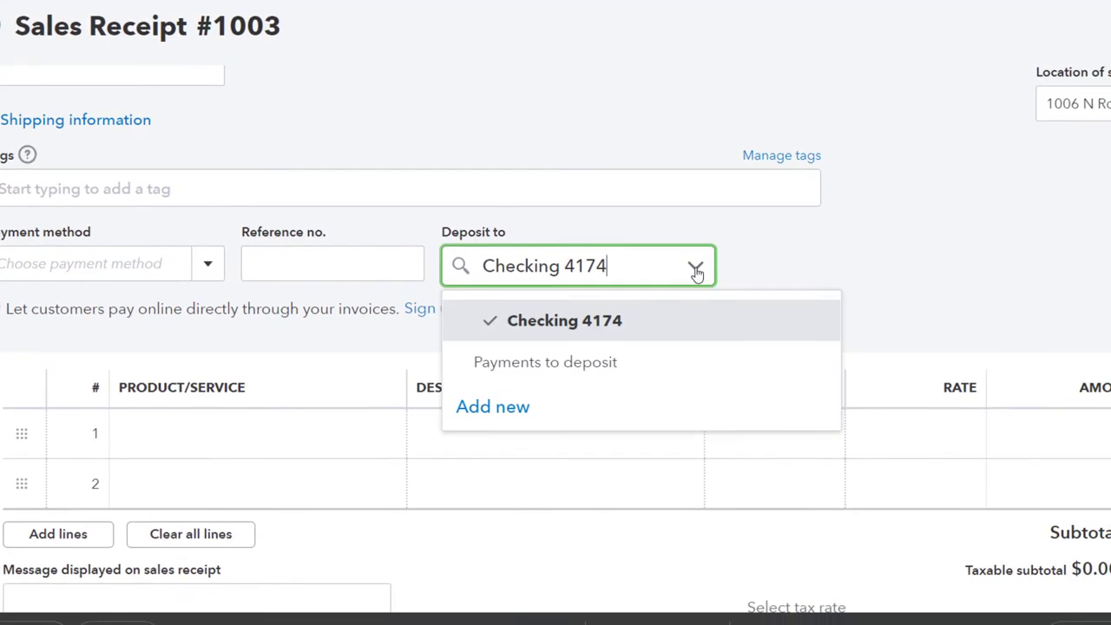
{"action": "left_click", "coordinate": [596, 356]}
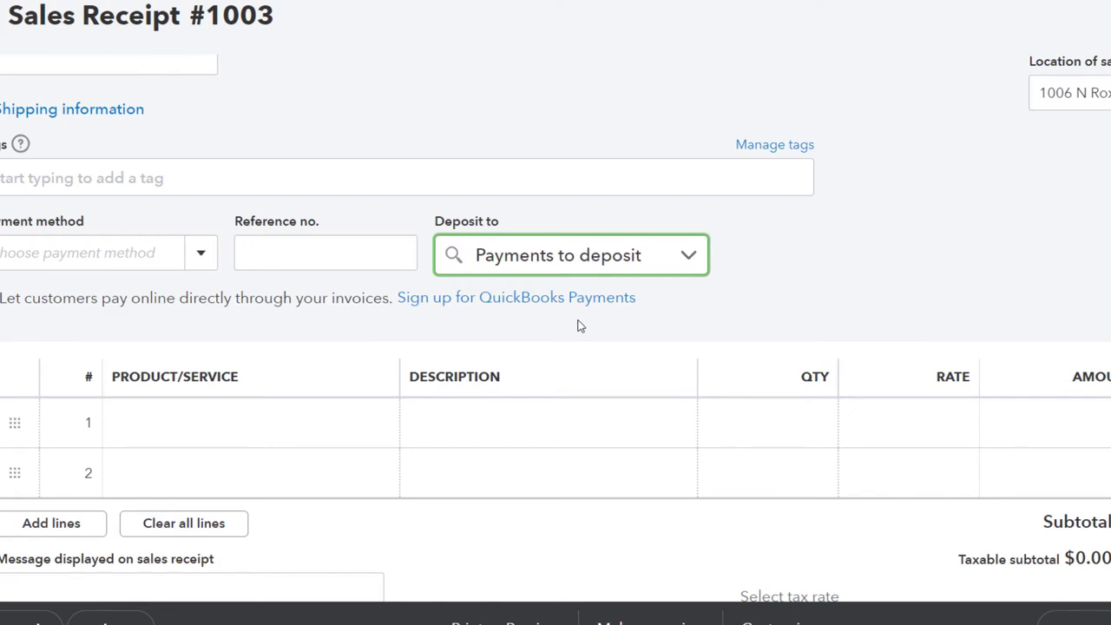
Add the product Item sales tax as the first line item of the sales receipt.
{"action": "left_click", "coordinate": [194, 437]}
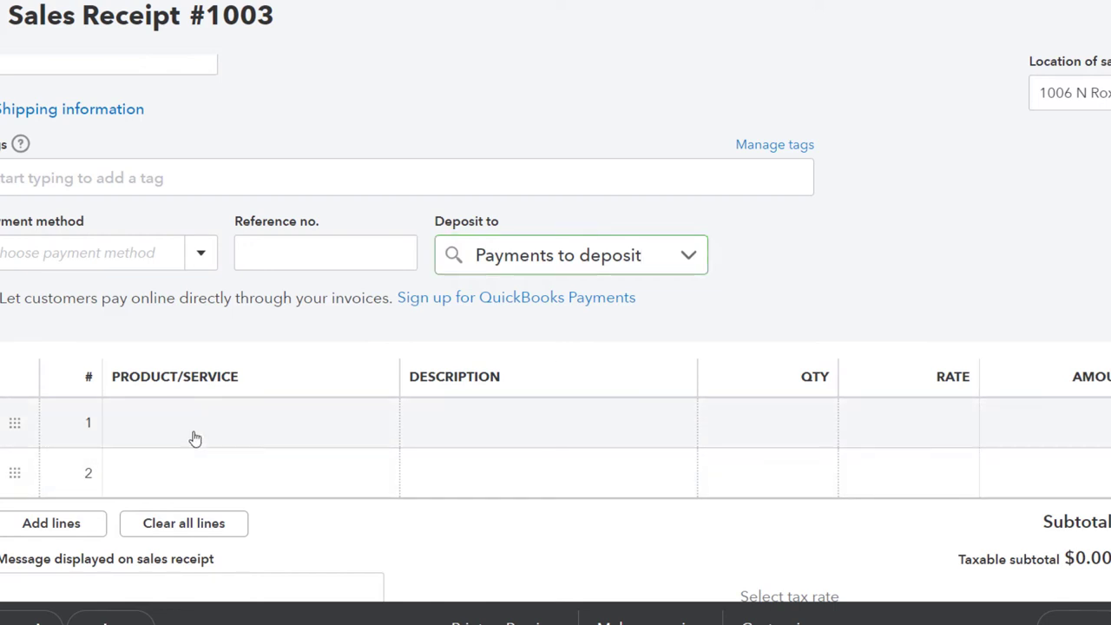
{"action": "left_click", "coordinate": [376, 427]}
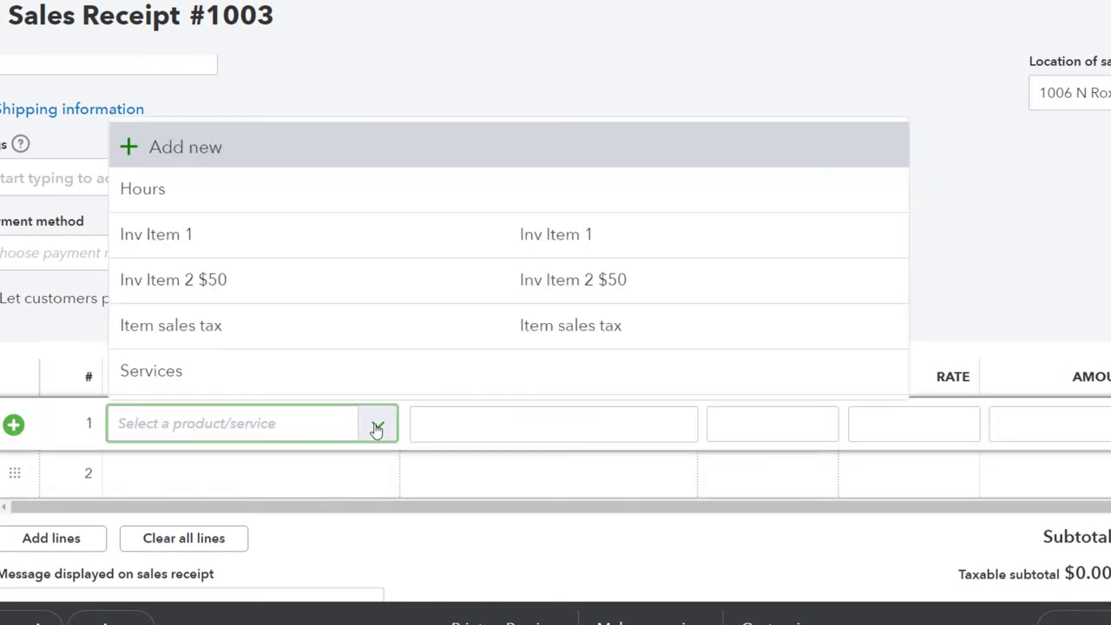
{"action": "left_click", "coordinate": [309, 339]}
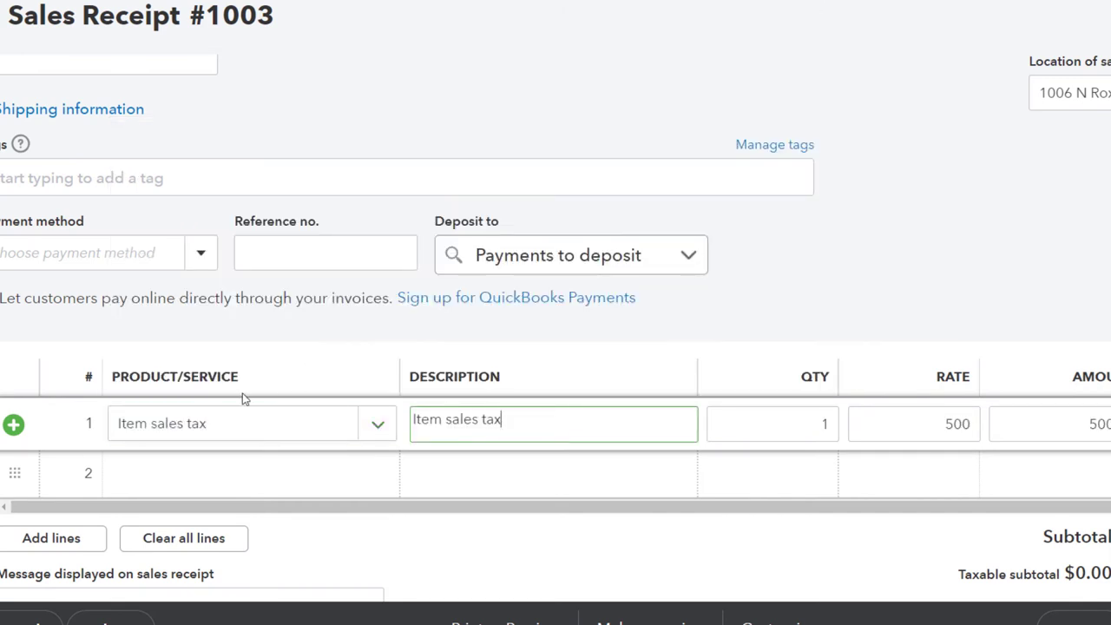
{"action": "left_click", "coordinate": [600, 489]}
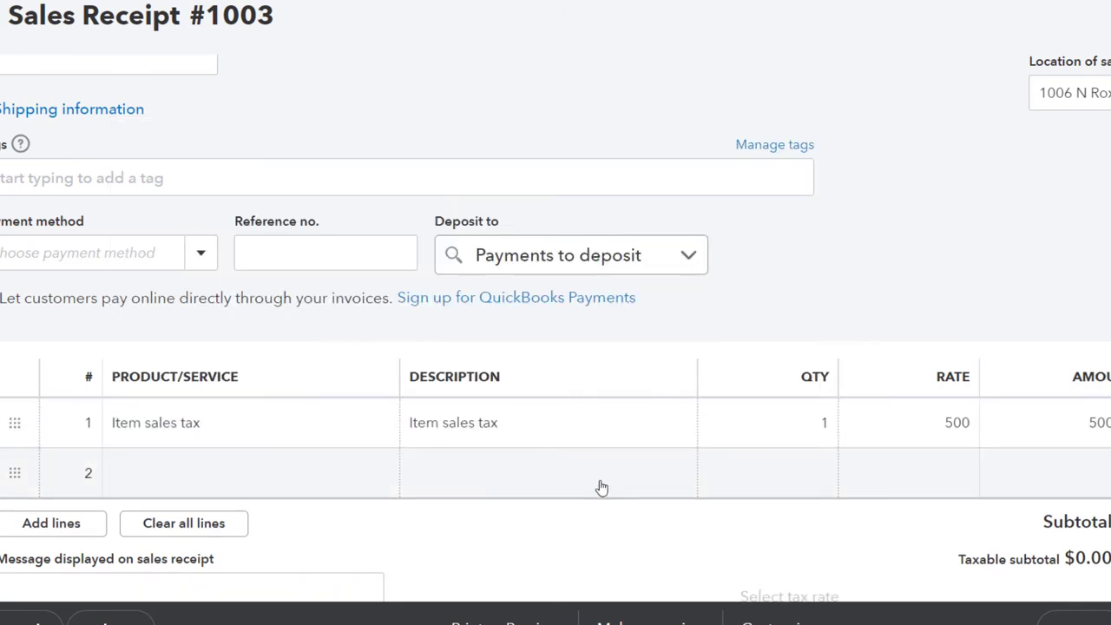
{"action": "scroll", "coordinate": [634, 498], "scroll_direction": "down", "scroll_amount": 3}
{"action": "left_click", "coordinate": [635, 498]}
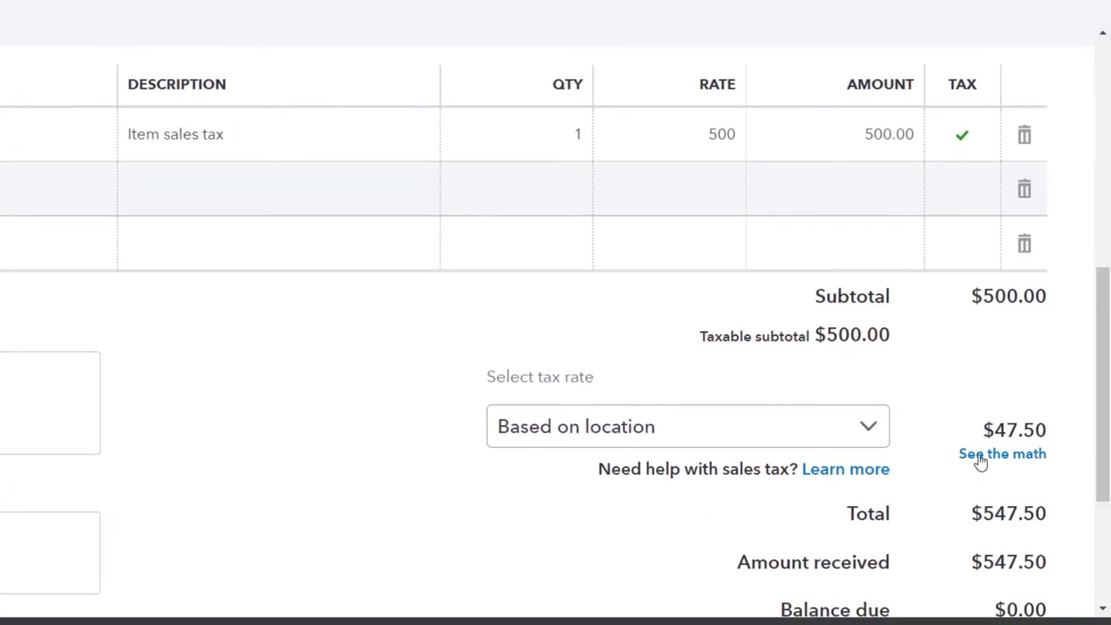
Override the receipt's calculated sales tax with a 5% rate, giving Other (or reason not listed) as the reason.
{"action": "left_click", "coordinate": [980, 455]}
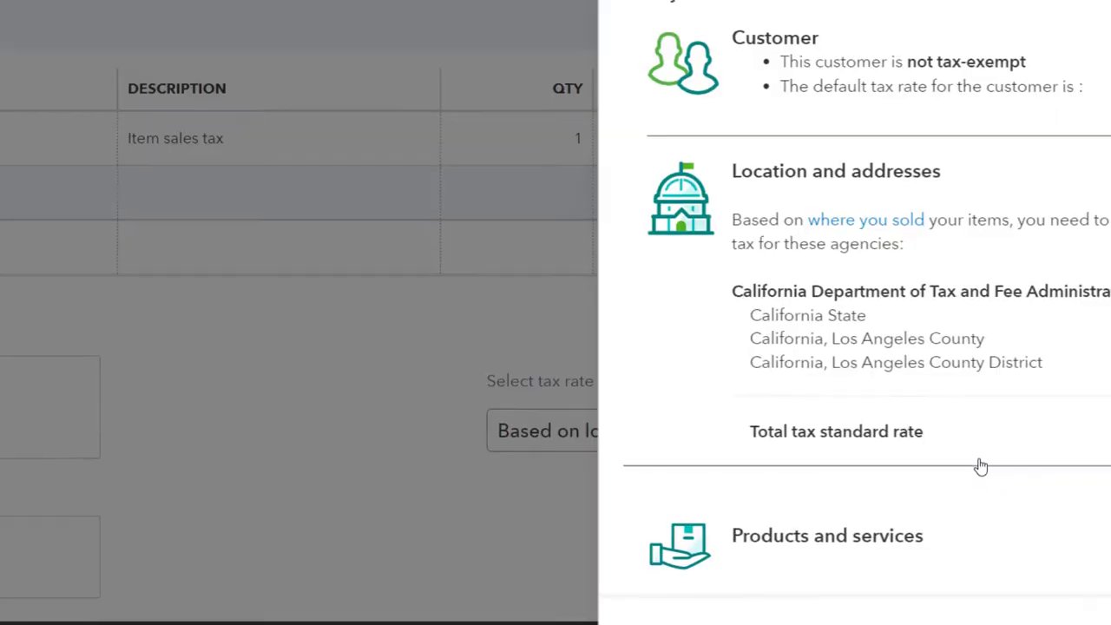
{"action": "scroll", "coordinate": [898, 501], "scroll_direction": "down", "scroll_amount": 5}
{"action": "scroll", "coordinate": [900, 501], "scroll_direction": "down", "scroll_amount": 5}
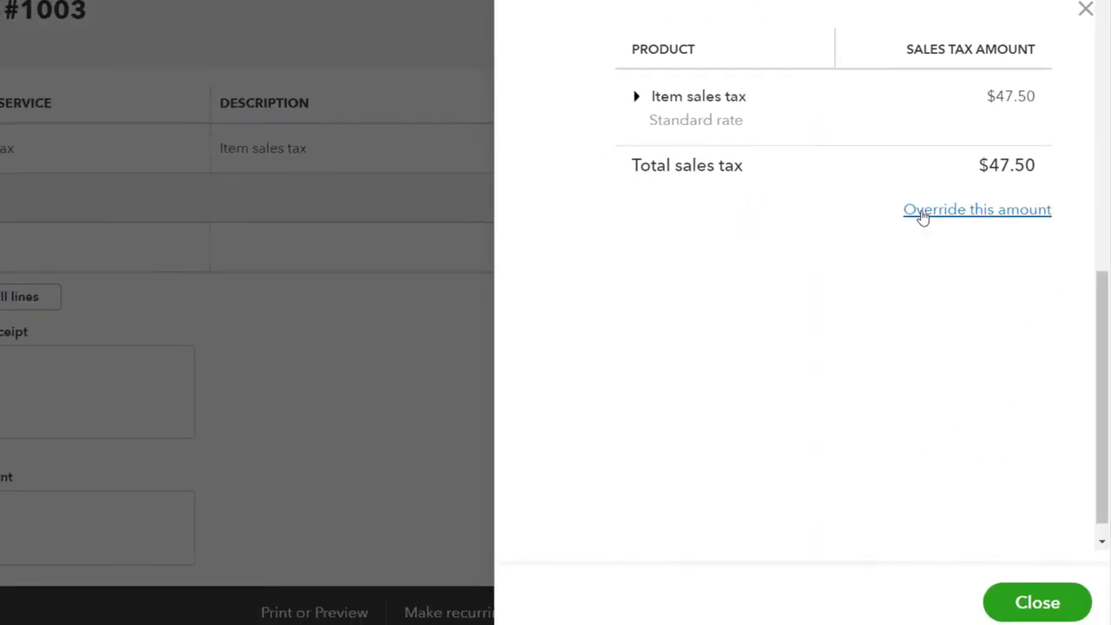
{"action": "left_click", "coordinate": [922, 216]}
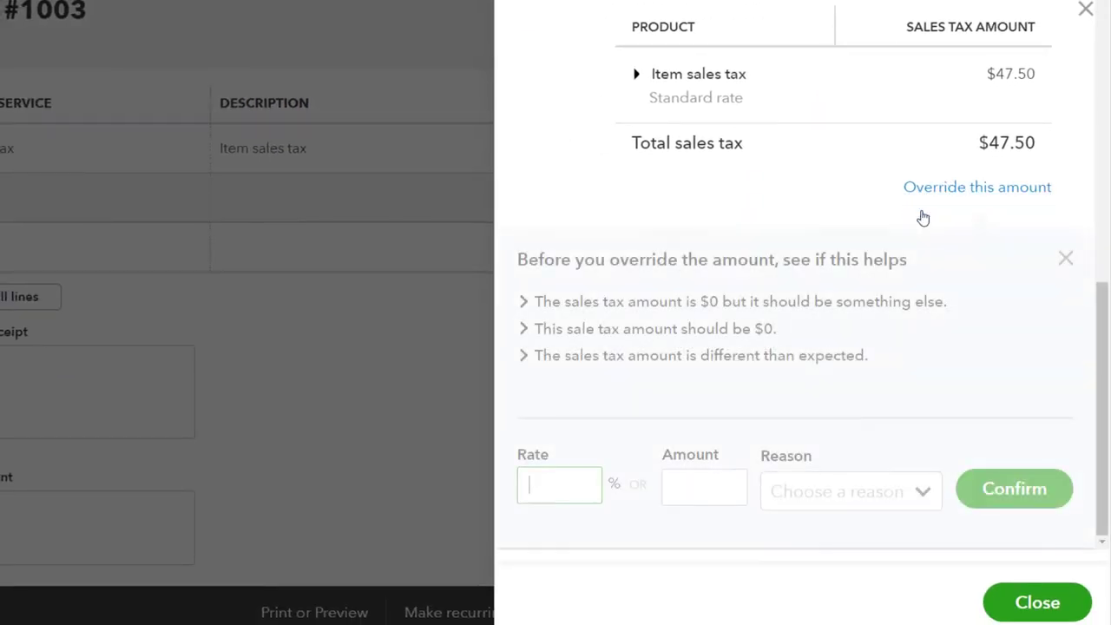
{"action": "type", "text": "5"}
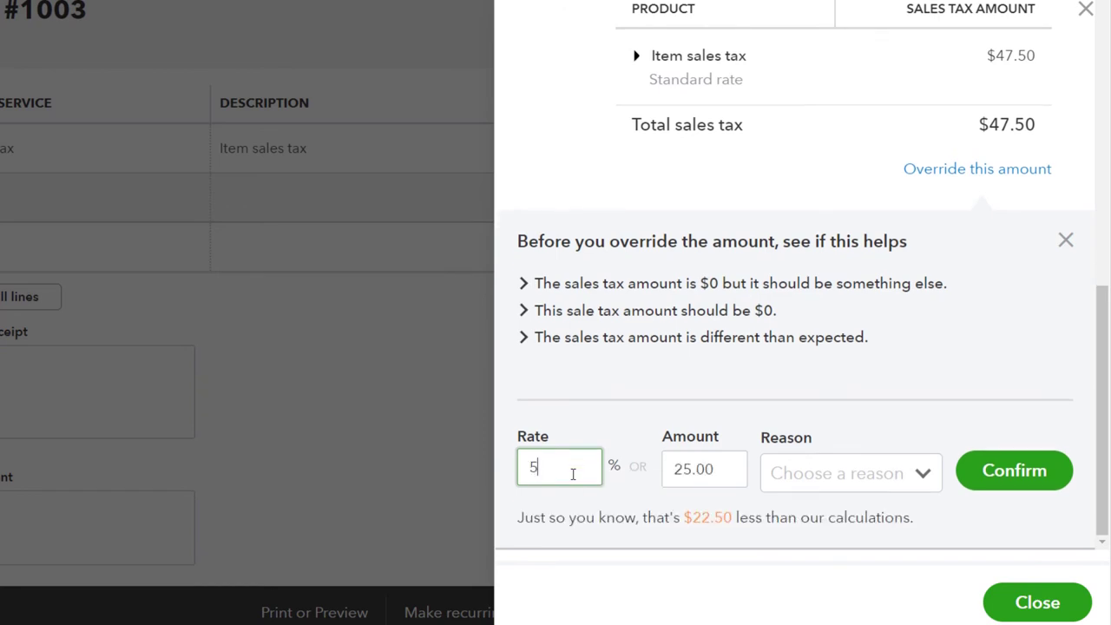
{"action": "left_click", "coordinate": [912, 468]}
{"action": "left_click", "coordinate": [833, 199]}
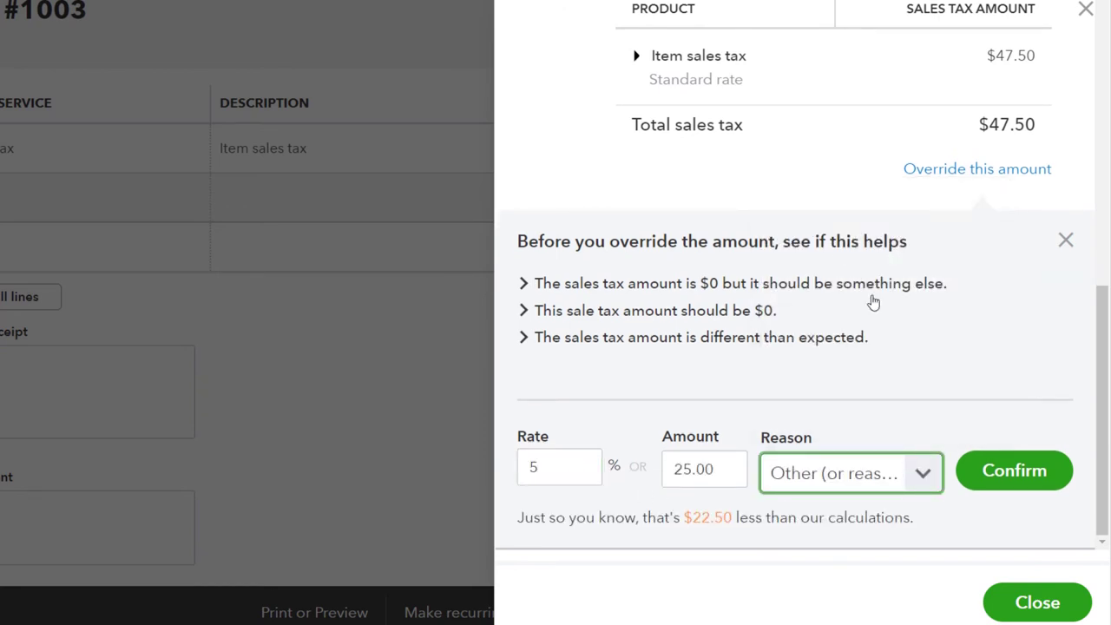
{"action": "left_click", "coordinate": [994, 470]}
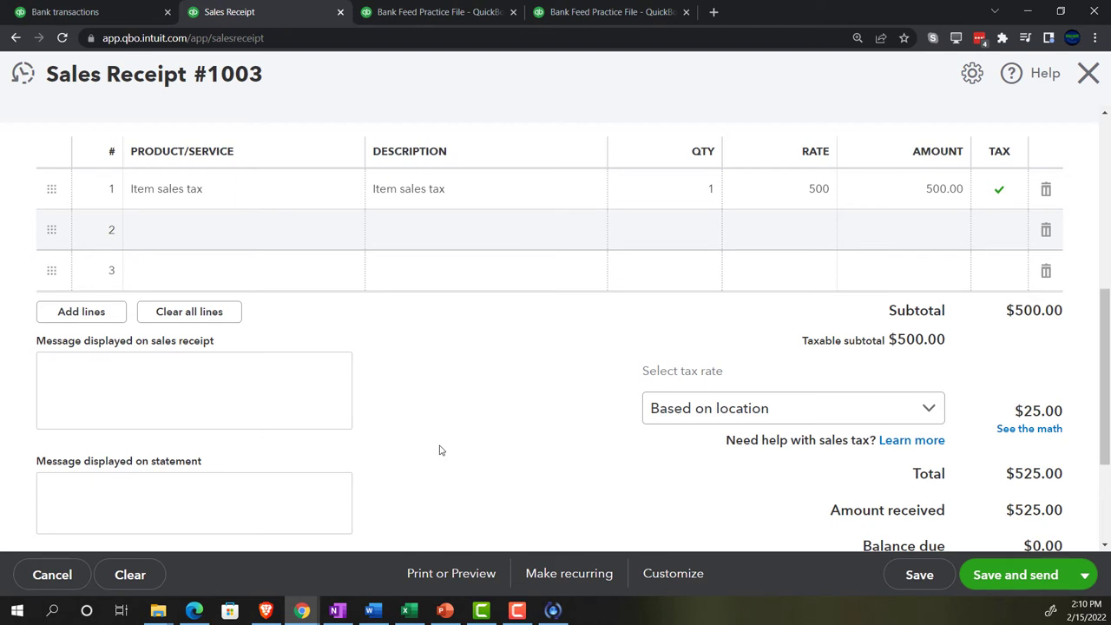
Review the Customer 3 sales receipt, then save and close it without sending it.
{"action": "scroll", "coordinate": [440, 450], "scroll_direction": "up", "scroll_amount": 4}
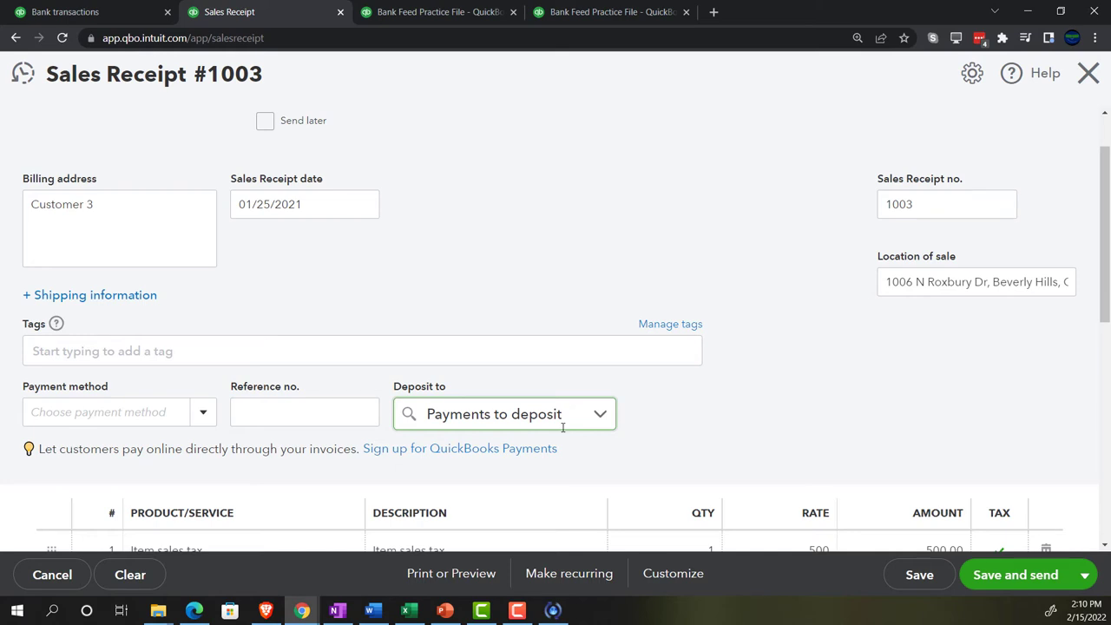
{"action": "scroll", "coordinate": [562, 427], "scroll_direction": "down", "scroll_amount": 3}
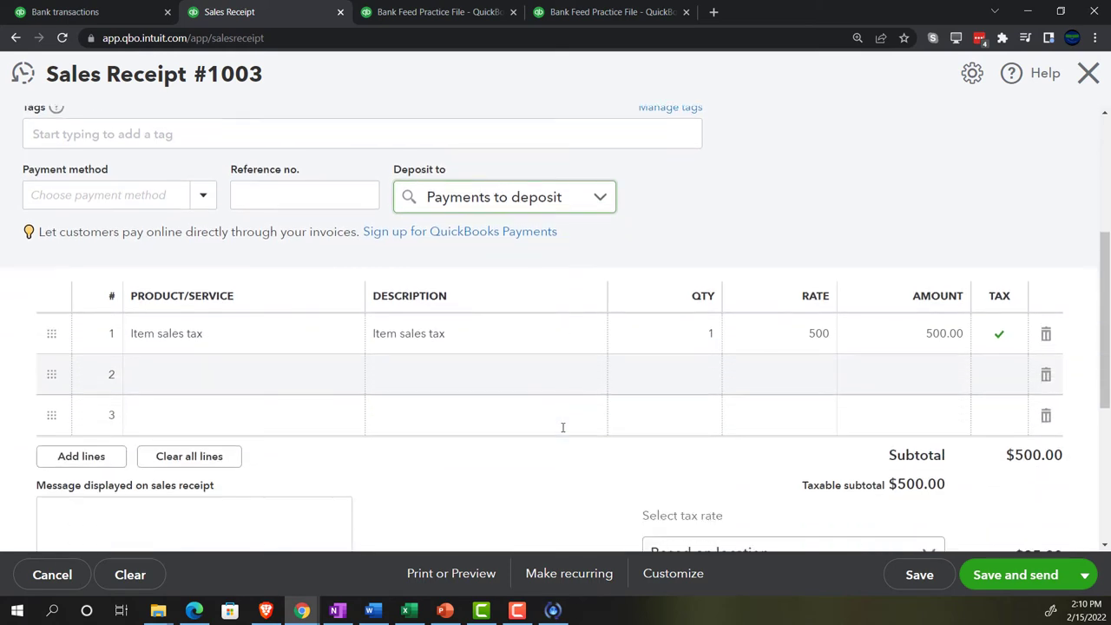
{"action": "scroll", "coordinate": [562, 427], "scroll_direction": "down", "scroll_amount": 1}
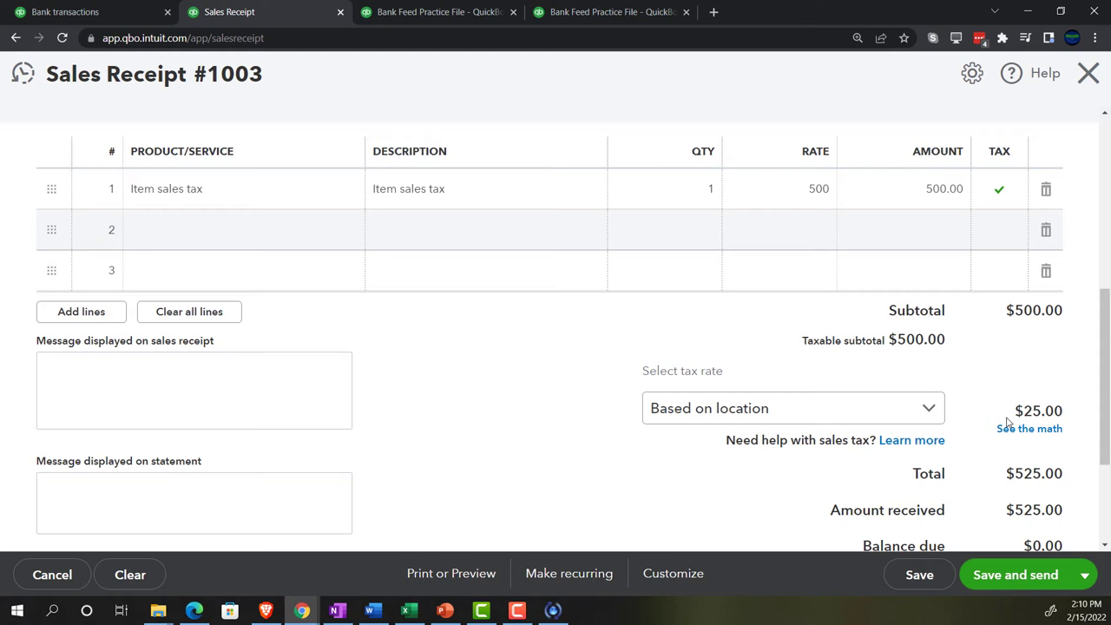
{"action": "left_click", "coordinate": [1013, 574]}
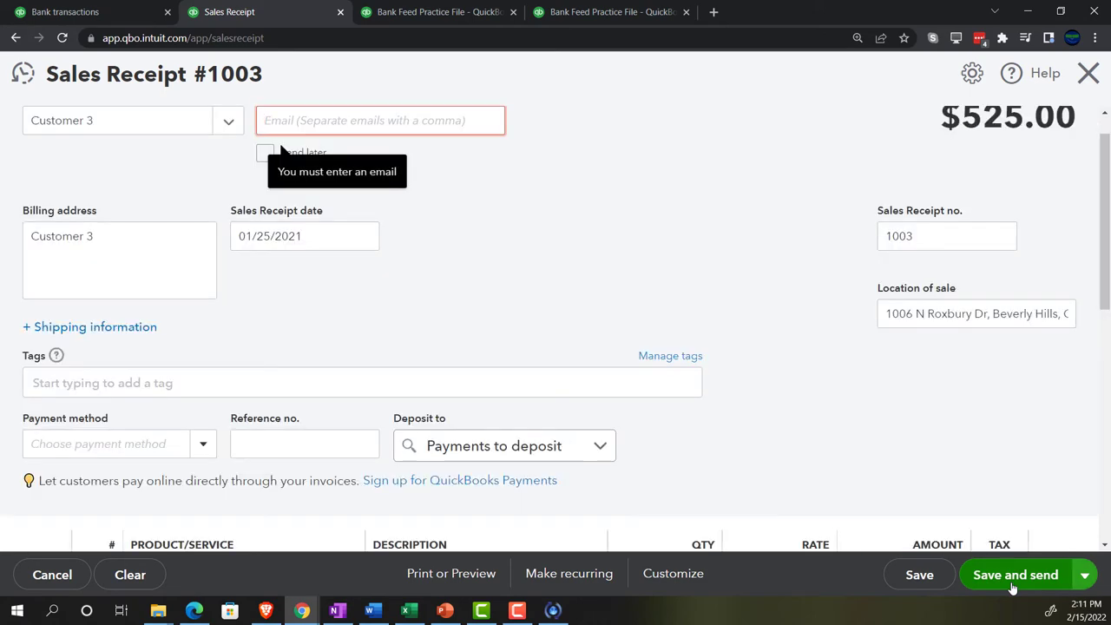
{"action": "scroll", "coordinate": [704, 311], "scroll_direction": "down", "scroll_amount": 2}
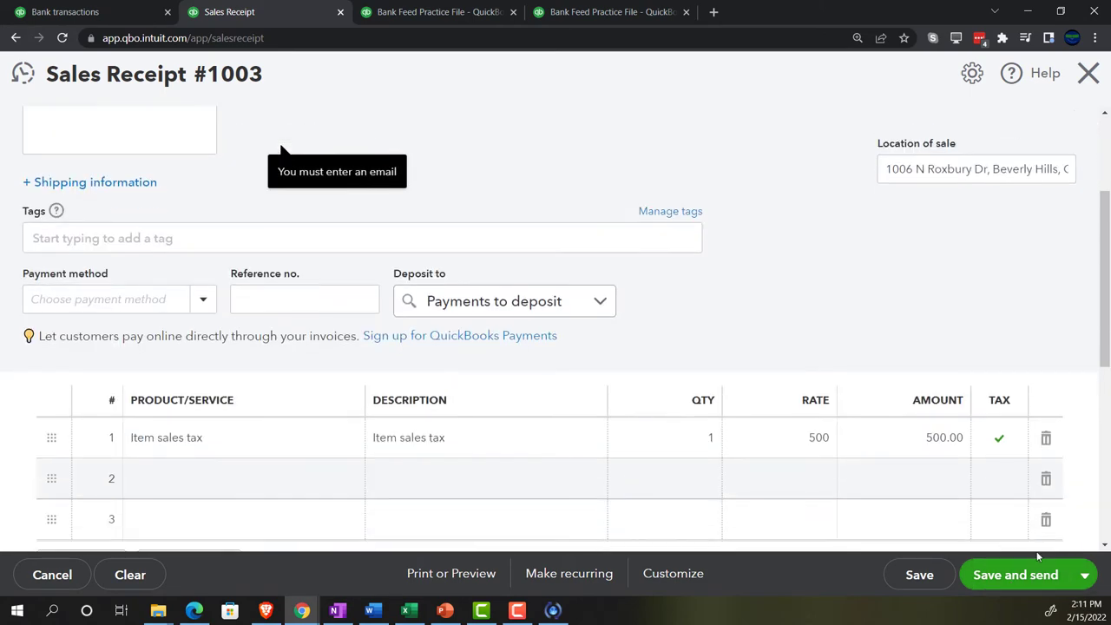
{"action": "left_click", "coordinate": [1084, 574]}
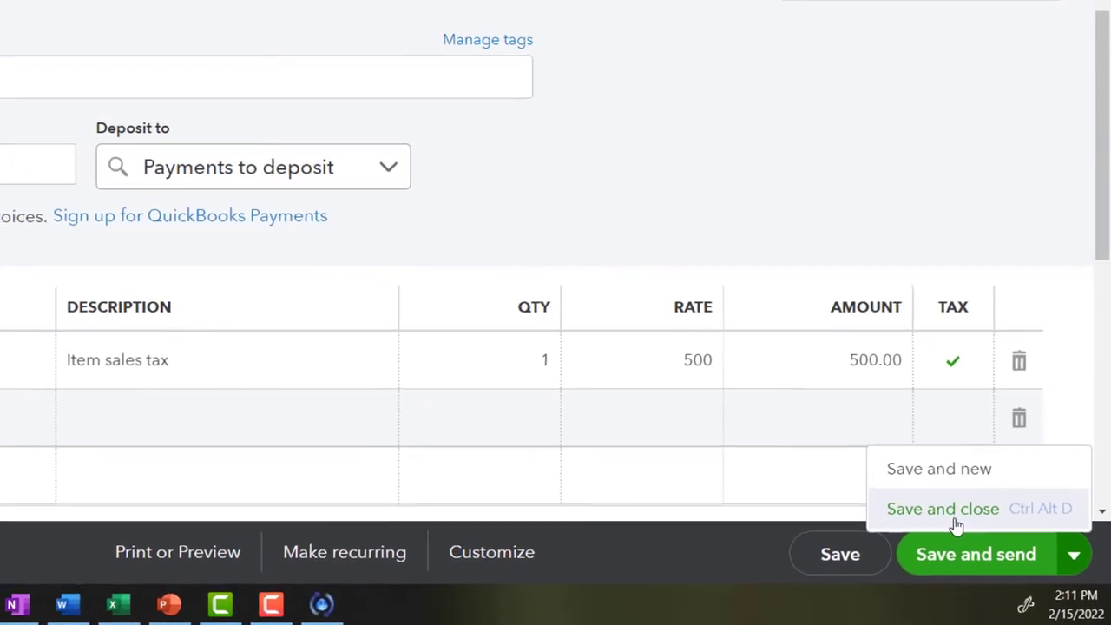
{"action": "left_click", "coordinate": [999, 545]}
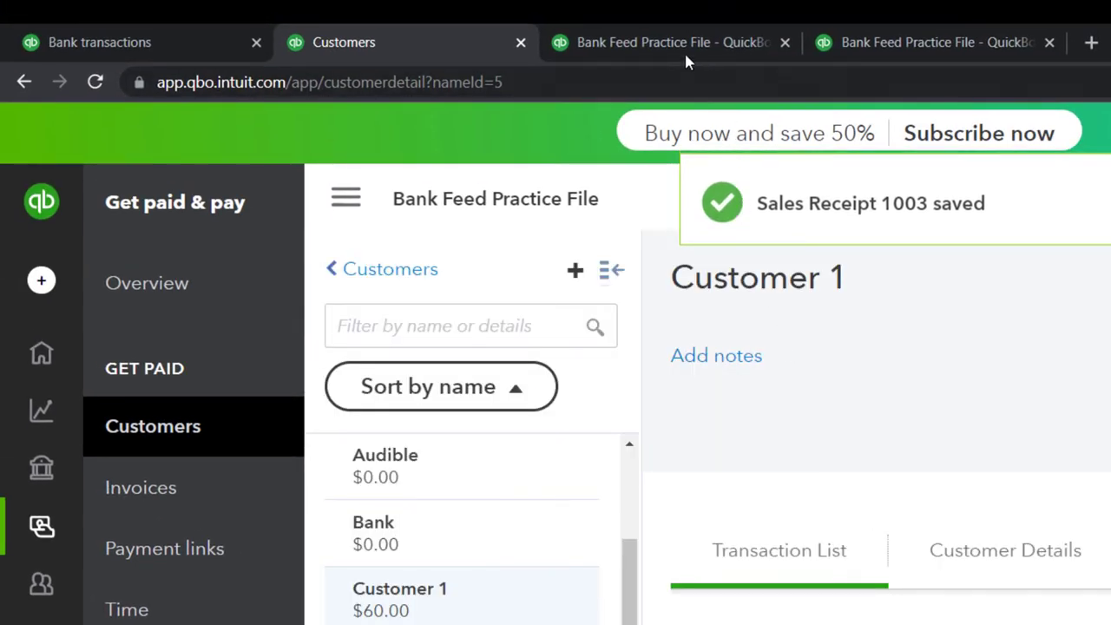
Rerun the 2021 Balance Sheet report and examine its current assets down to the Payments to deposit line.
{"action": "left_click", "coordinate": [661, 48]}
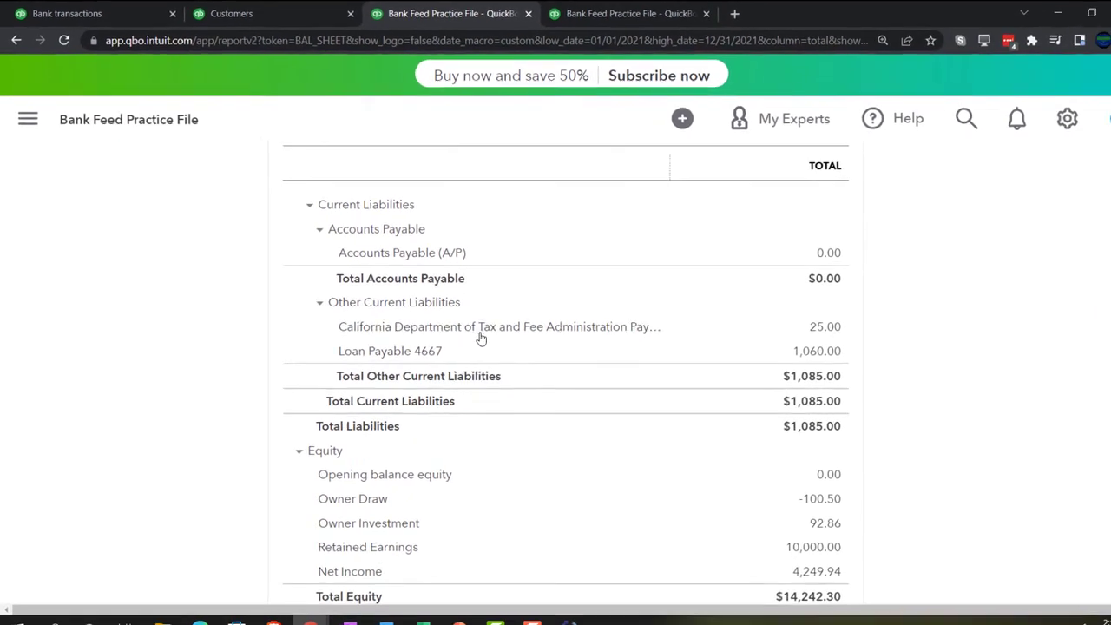
{"action": "scroll", "coordinate": [685, 293], "scroll_direction": "up", "scroll_amount": 12}
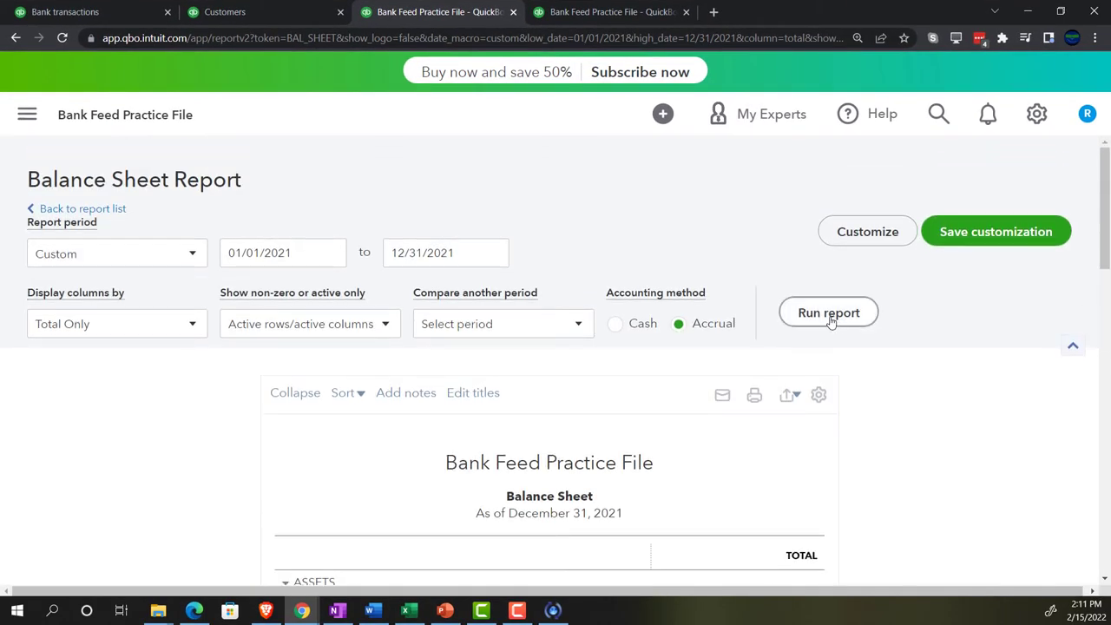
{"action": "left_click", "coordinate": [831, 314]}
{"action": "scroll", "coordinate": [234, 437], "scroll_direction": "down", "scroll_amount": 2}
{"action": "key", "text": "ctrl+plus"}
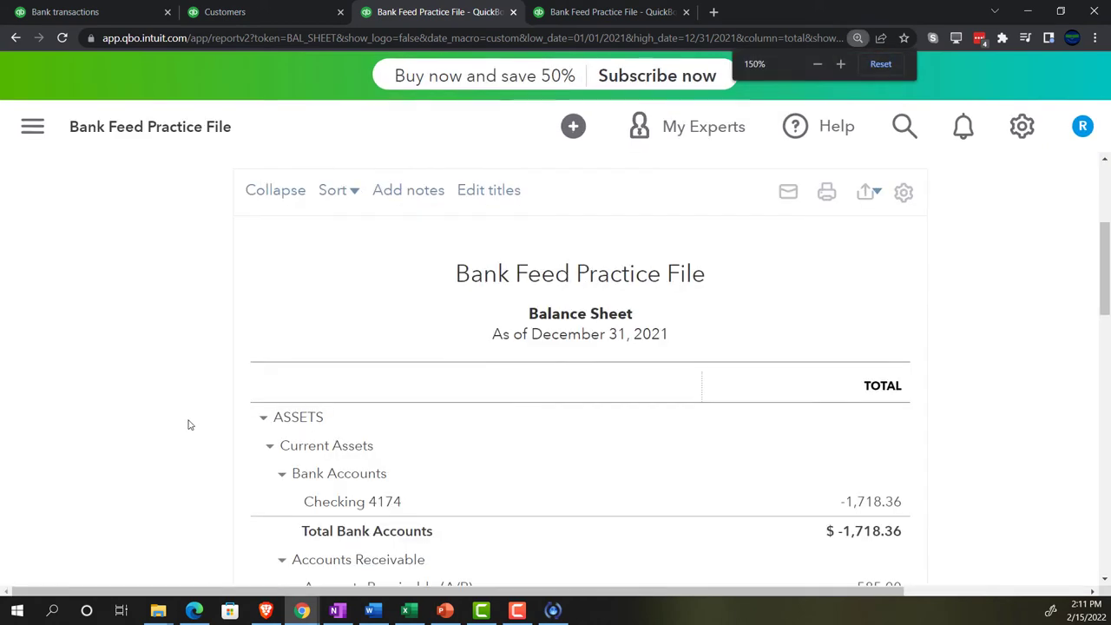
{"action": "key", "text": "ctrl+plus"}
{"action": "scroll", "coordinate": [177, 417], "scroll_direction": "down", "scroll_amount": 3}
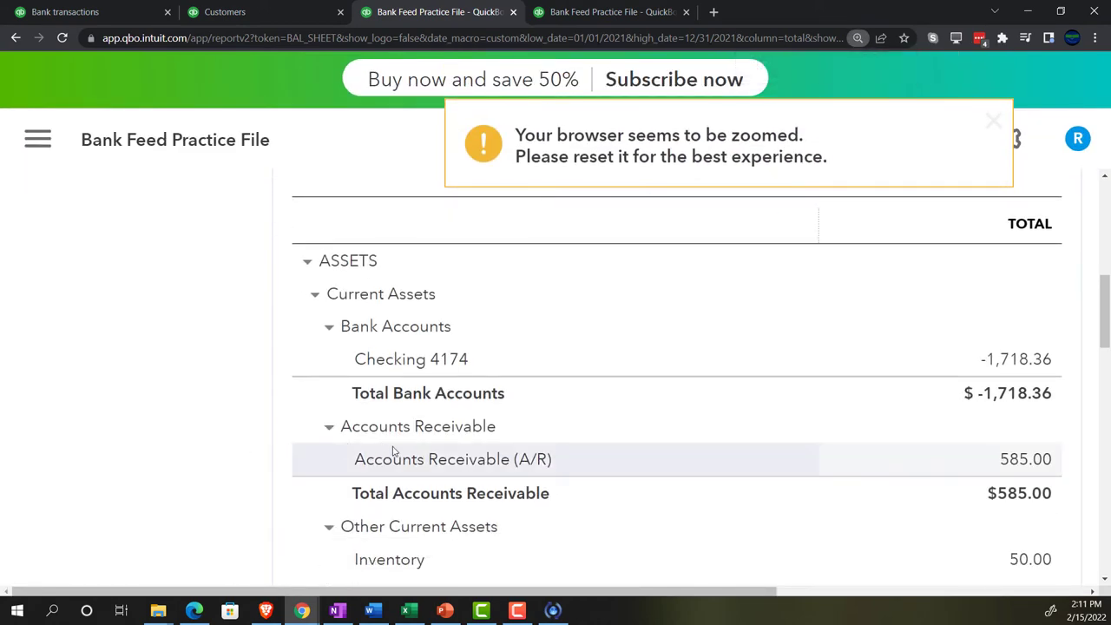
{"action": "scroll", "coordinate": [393, 452], "scroll_direction": "down", "scroll_amount": 1}
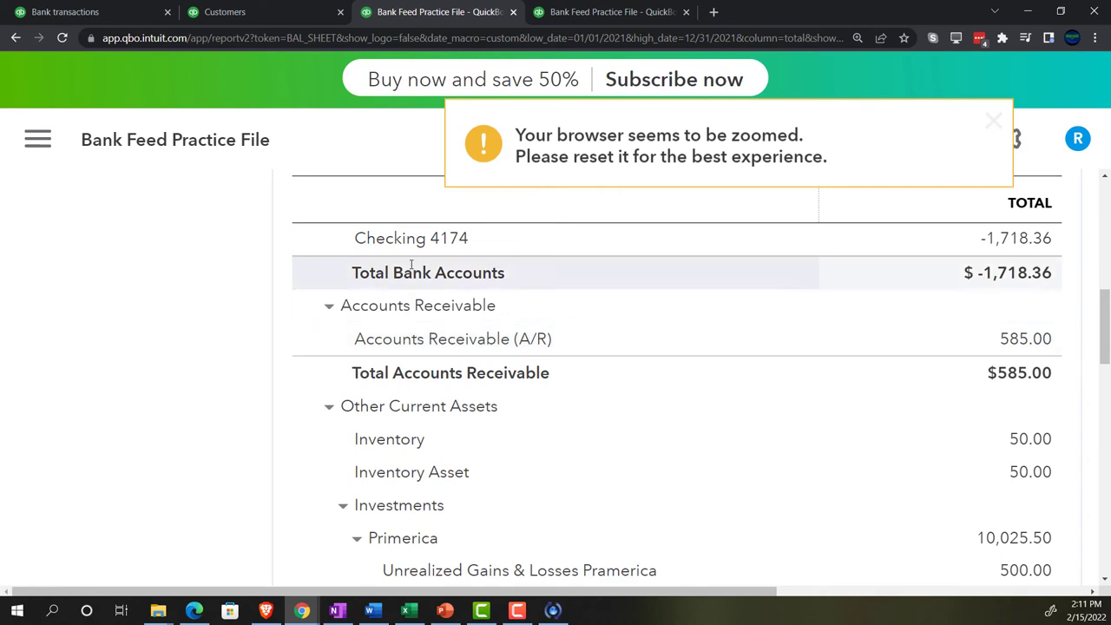
{"action": "scroll", "coordinate": [395, 407], "scroll_direction": "down", "scroll_amount": 1}
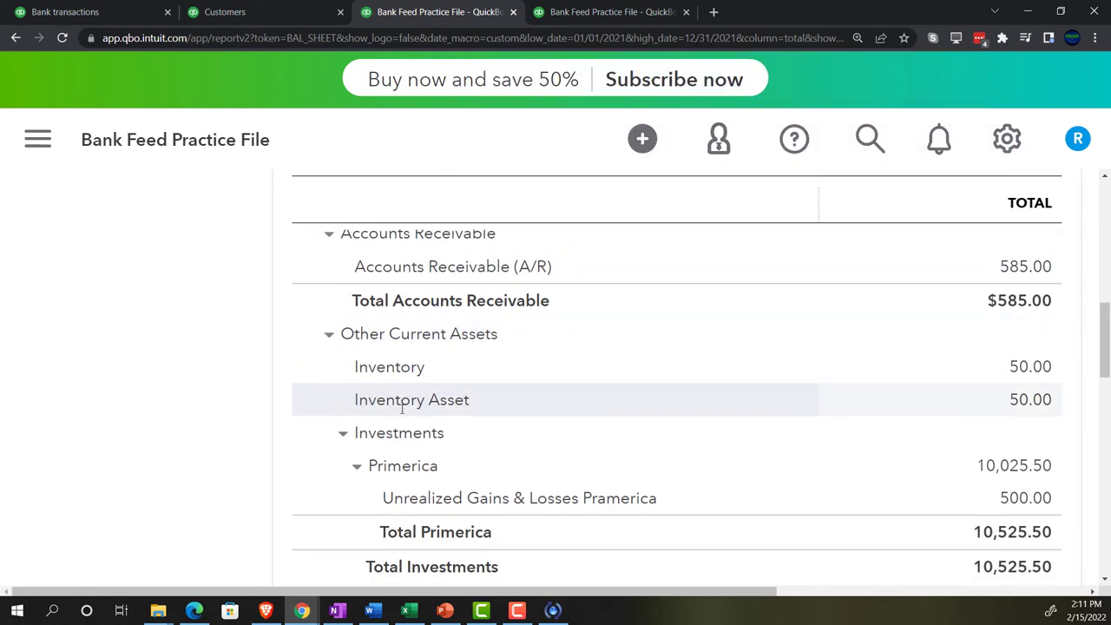
{"action": "scroll", "coordinate": [232, 423], "scroll_direction": "down", "scroll_amount": 1}
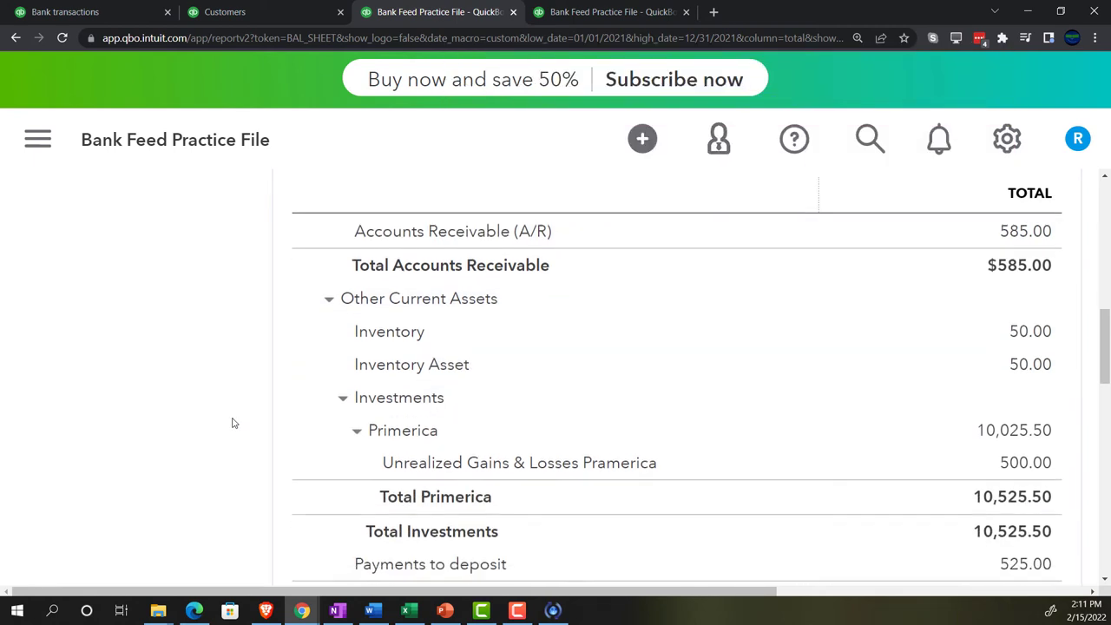
{"action": "scroll", "coordinate": [422, 457], "scroll_direction": "down", "scroll_amount": 1}
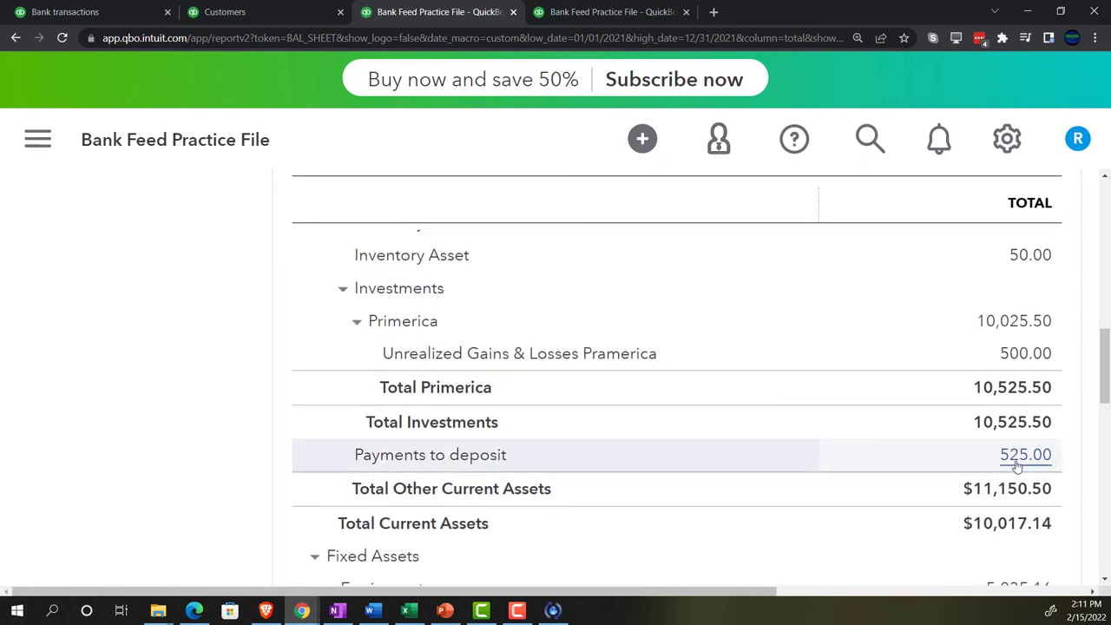
Rerun the 2021 Profit and Loss report and check the Services income line.
{"action": "left_click", "coordinate": [633, 12]}
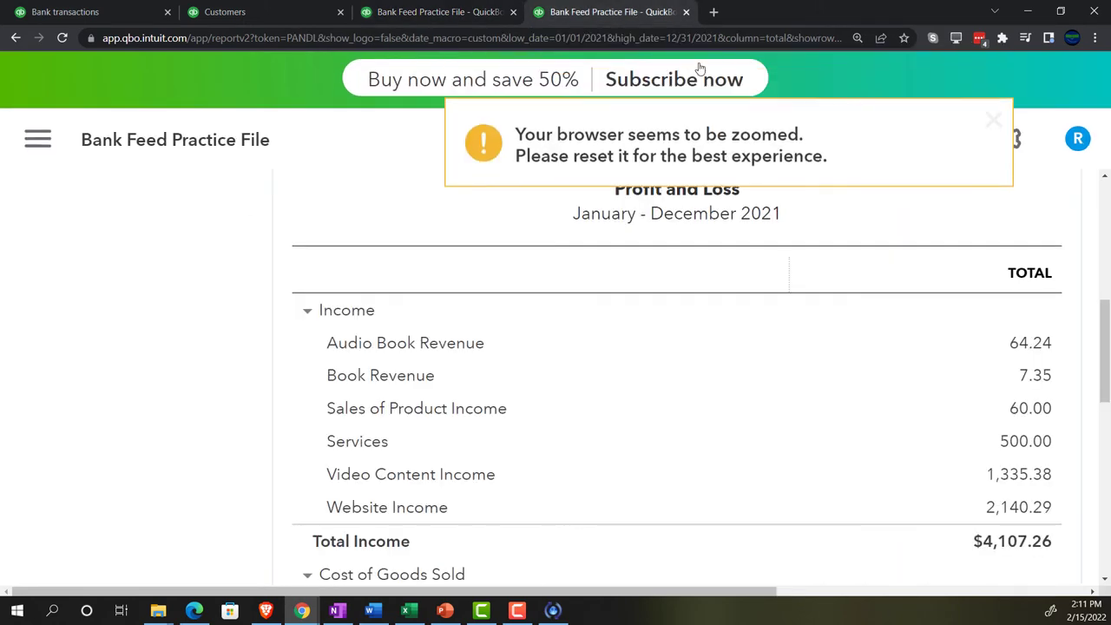
{"action": "scroll", "coordinate": [940, 348], "scroll_direction": "up", "scroll_amount": 5}
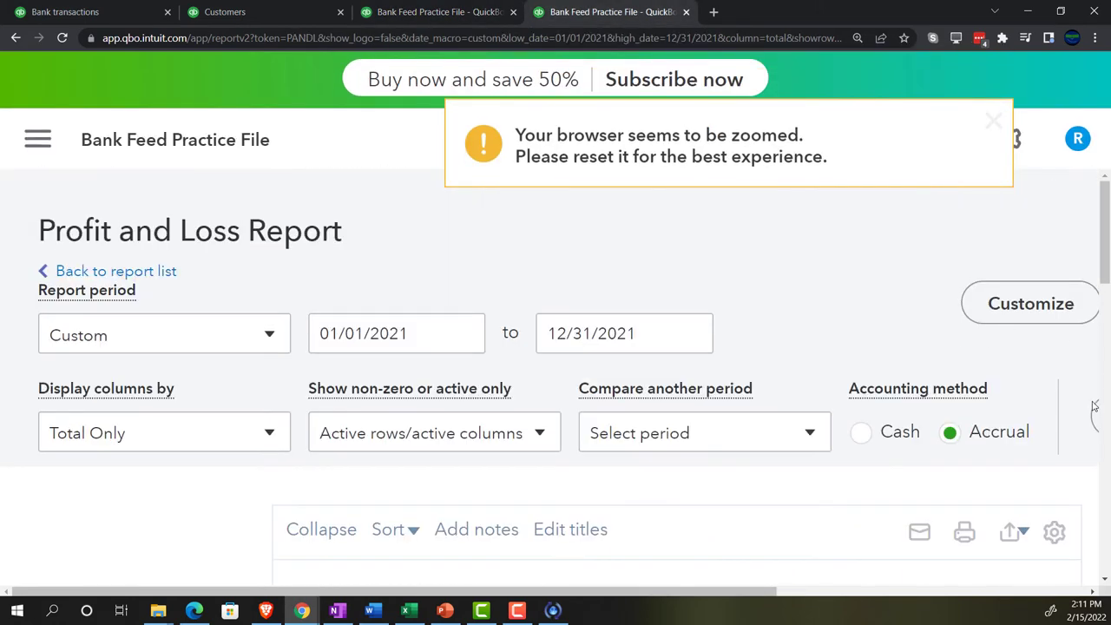
{"action": "scroll", "coordinate": [206, 451], "scroll_direction": "down", "scroll_amount": 3}
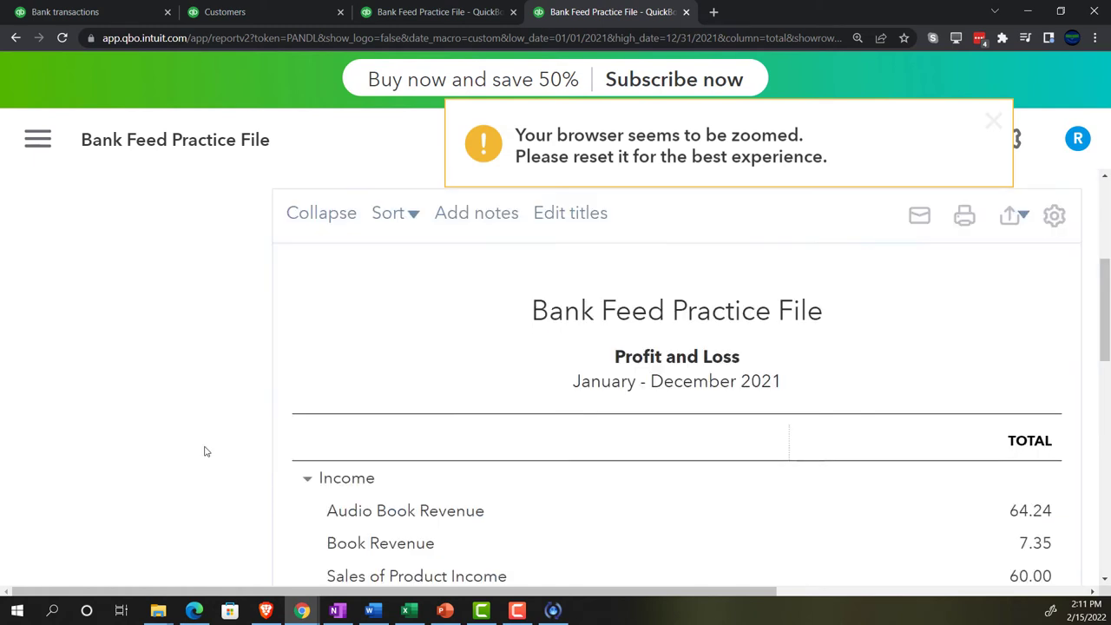
{"action": "scroll", "coordinate": [205, 452], "scroll_direction": "down", "scroll_amount": 2}
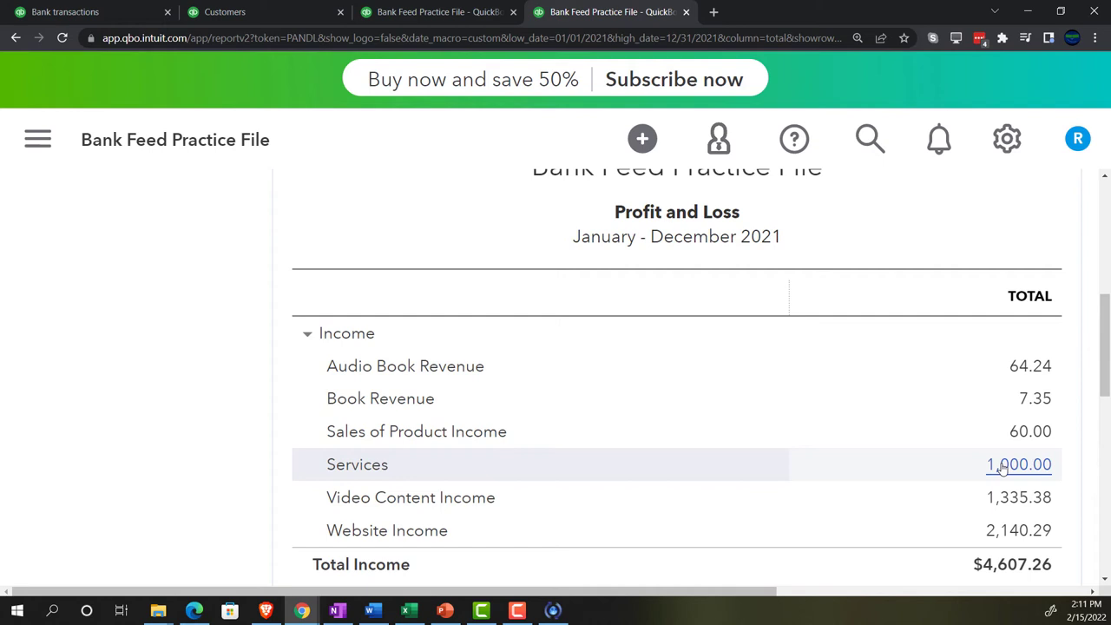
Return to the Balance Sheet and examine the sales tax payable line among other current liabilities and the equity section.
{"action": "left_click", "coordinate": [437, 12]}
{"action": "scroll", "coordinate": [241, 342], "scroll_direction": "down", "scroll_amount": 5}
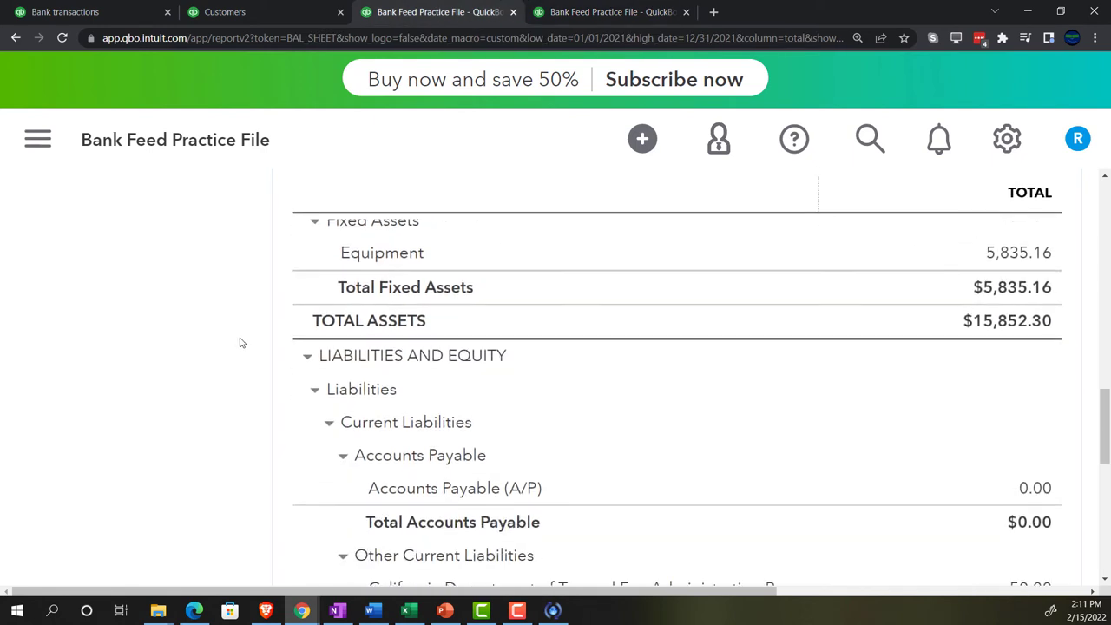
{"action": "scroll", "coordinate": [241, 342], "scroll_direction": "down", "scroll_amount": 3}
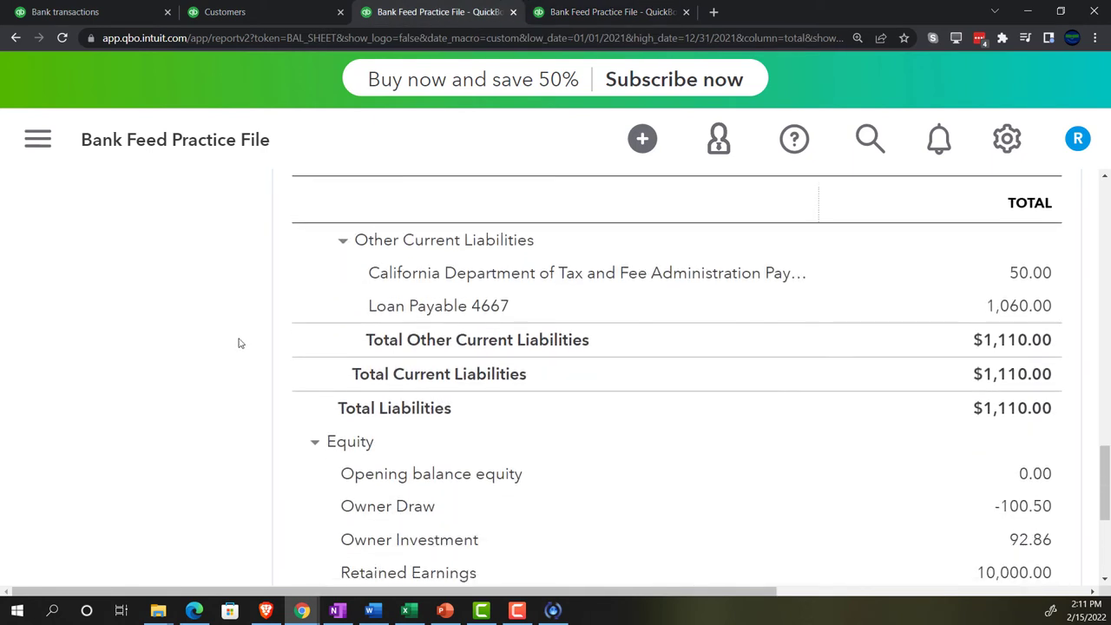
{"action": "scroll", "coordinate": [240, 342], "scroll_direction": "down", "scroll_amount": 3}
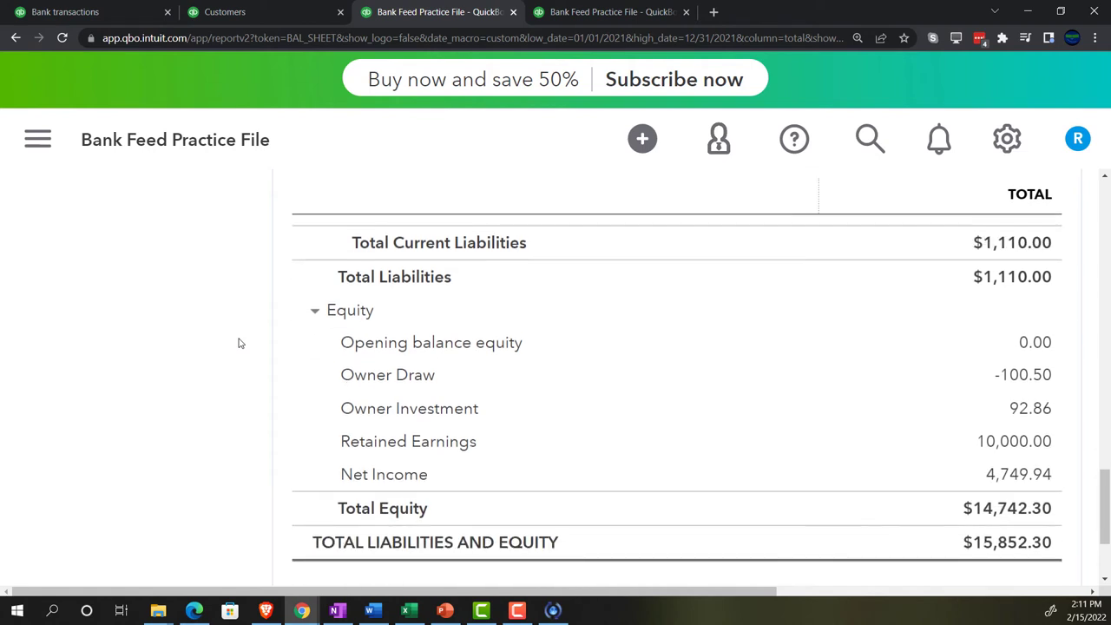
{"action": "scroll", "coordinate": [241, 342], "scroll_direction": "up", "scroll_amount": 3}
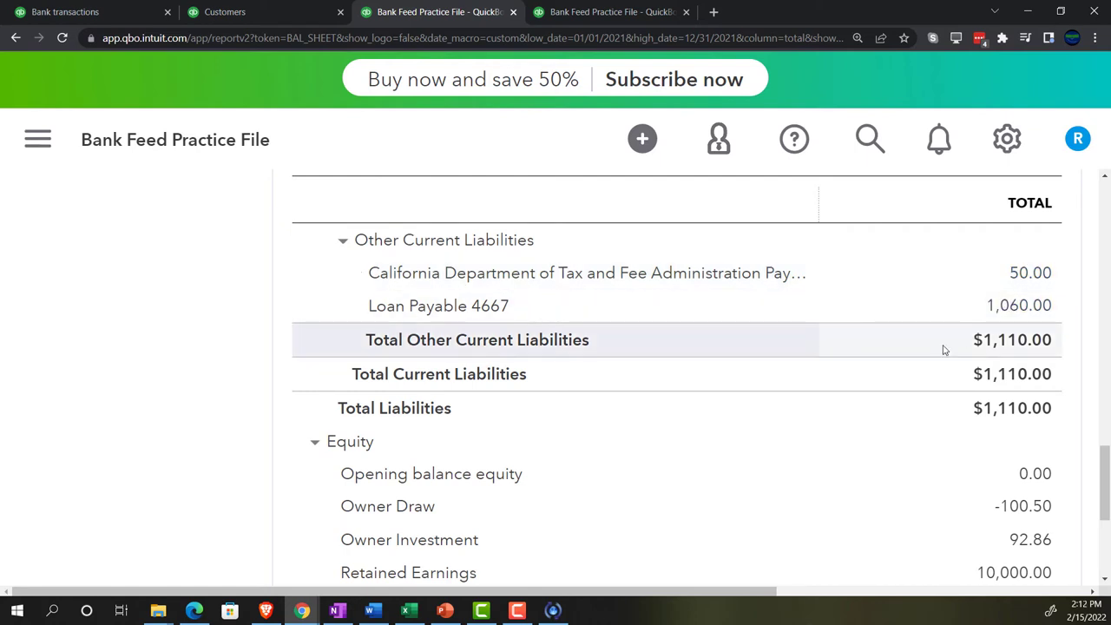
{"action": "scroll", "coordinate": [864, 382], "scroll_direction": "up", "scroll_amount": 3}
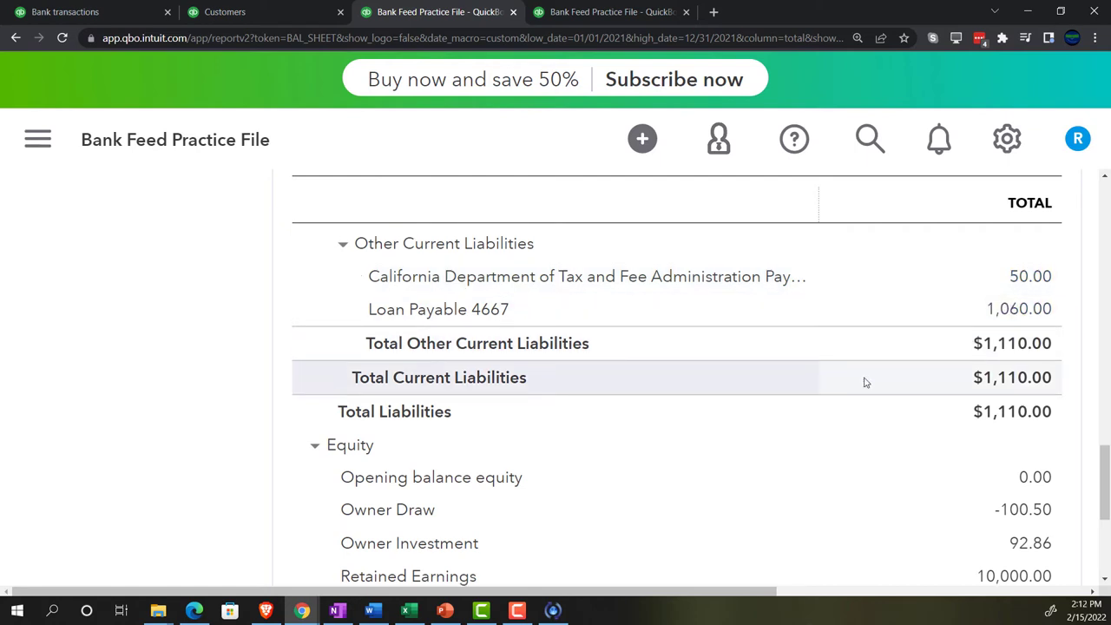
{"action": "scroll", "coordinate": [864, 382], "scroll_direction": "up", "scroll_amount": 3}
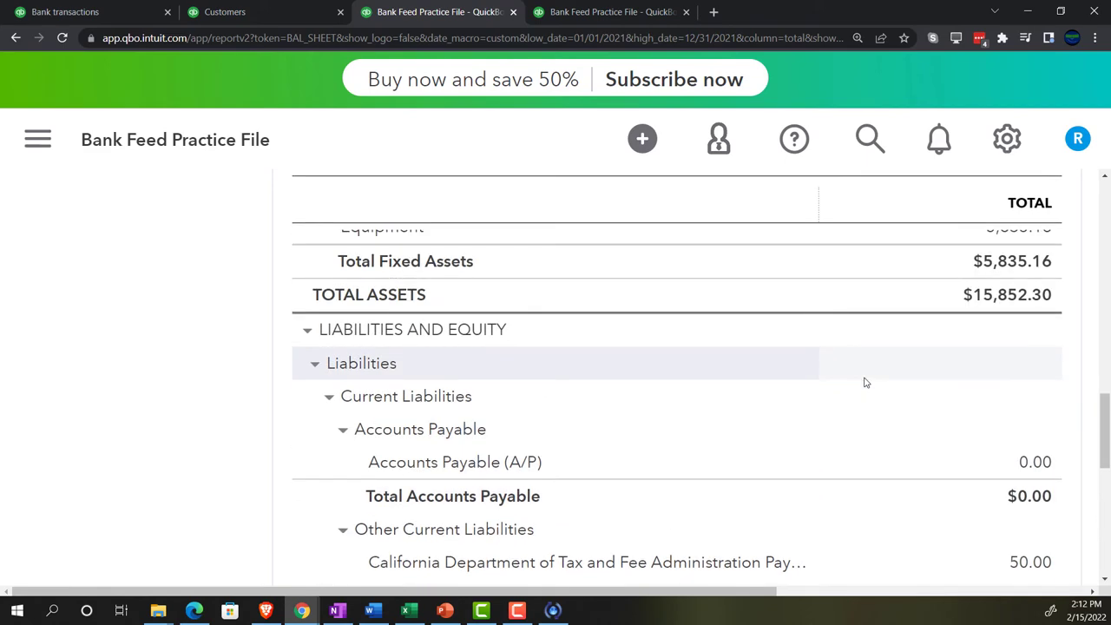
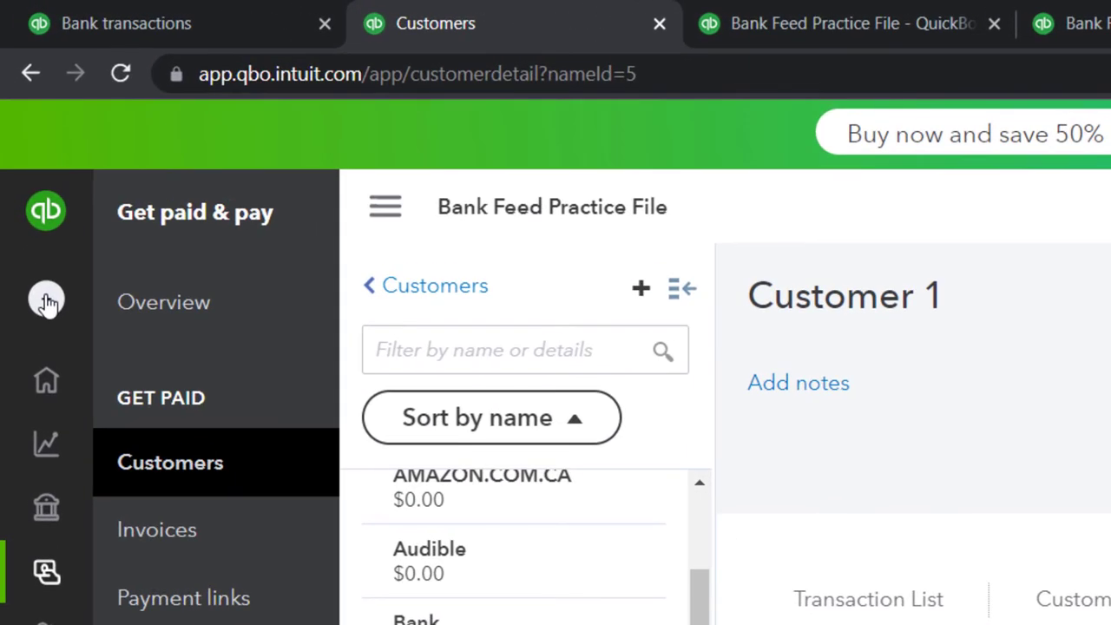
Create a new Receive Payment transaction for Customer 2.
{"action": "left_click", "coordinate": [48, 302]}
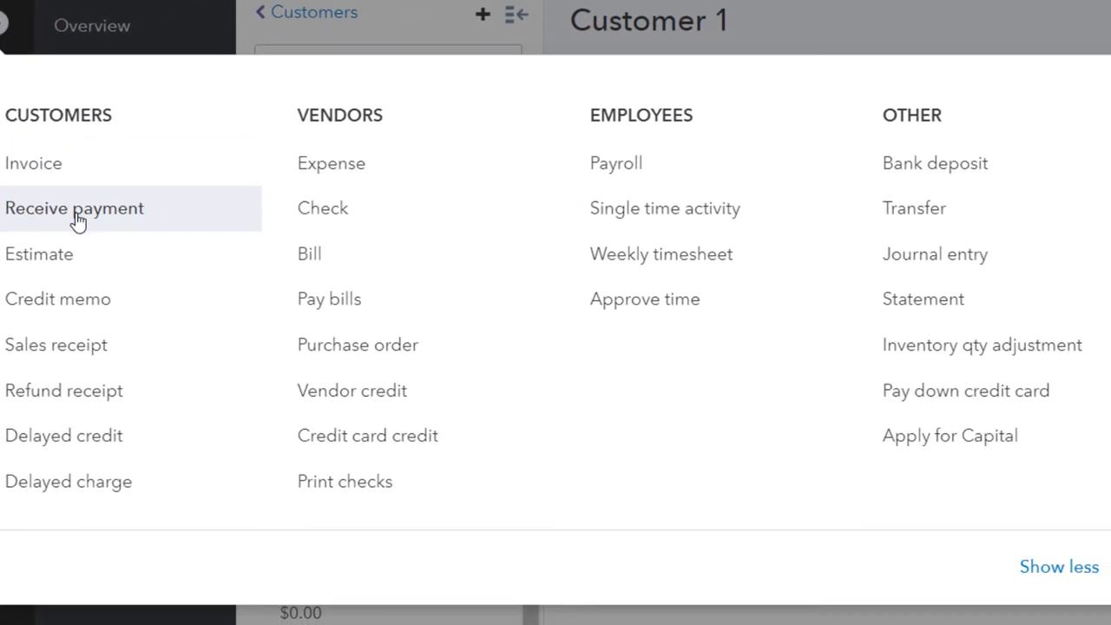
{"action": "left_click", "coordinate": [76, 219]}
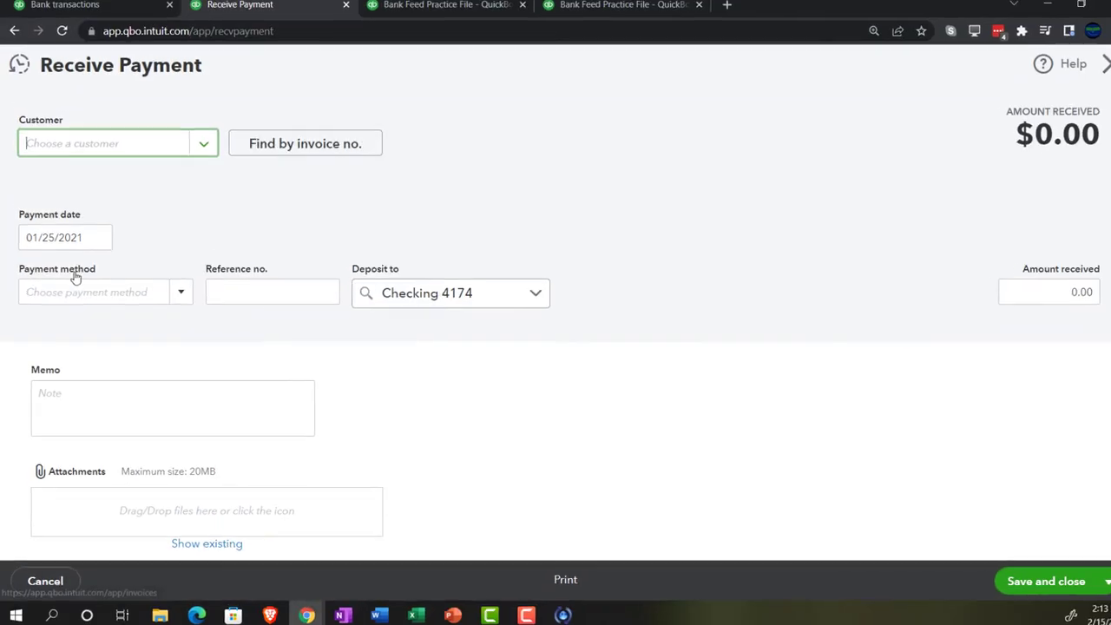
{"action": "type", "text": "cus"}
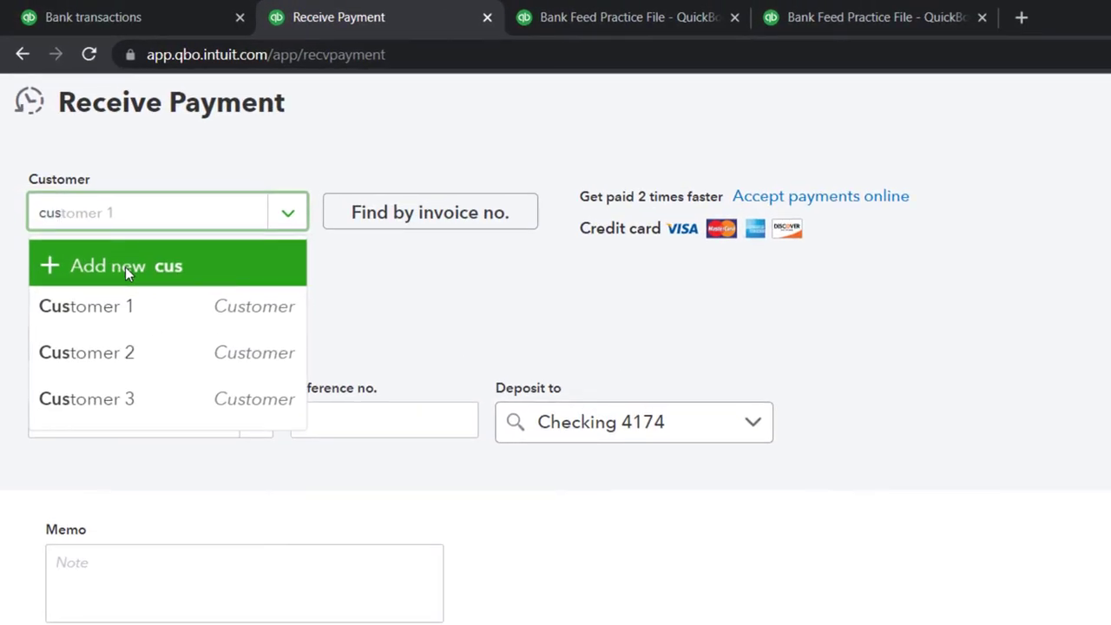
{"action": "key", "text": "Down"}
{"action": "key", "text": "Down"}
{"action": "key", "text": "Tab"}
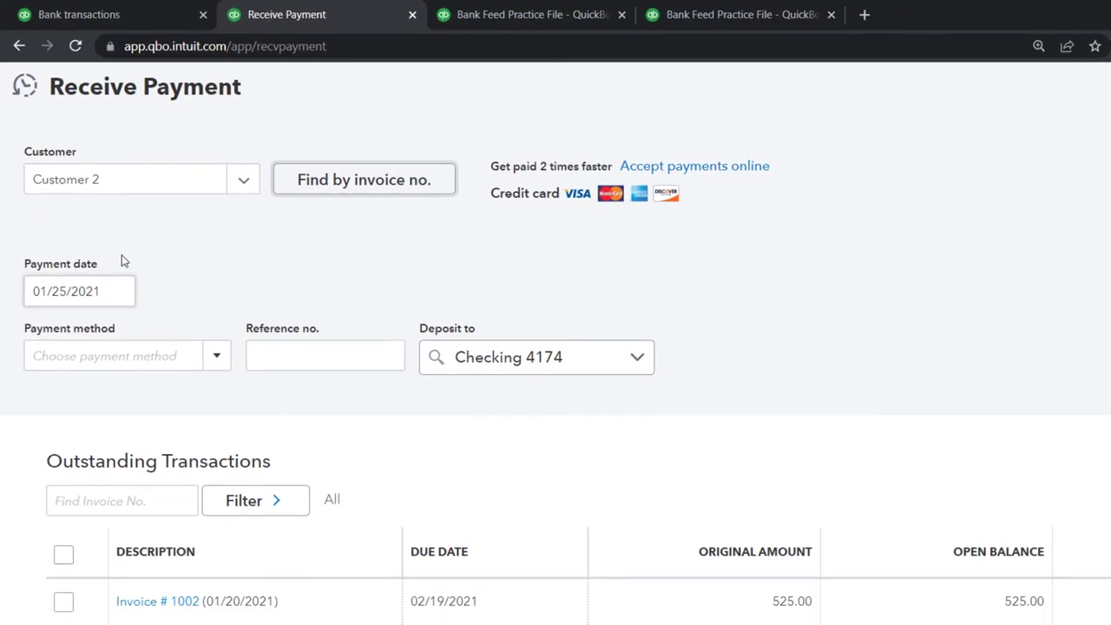
Set the payment date to 01/26/2021 and choose Payments to deposit as the account the payment is deposited to.
{"action": "left_click", "coordinate": [92, 291]}
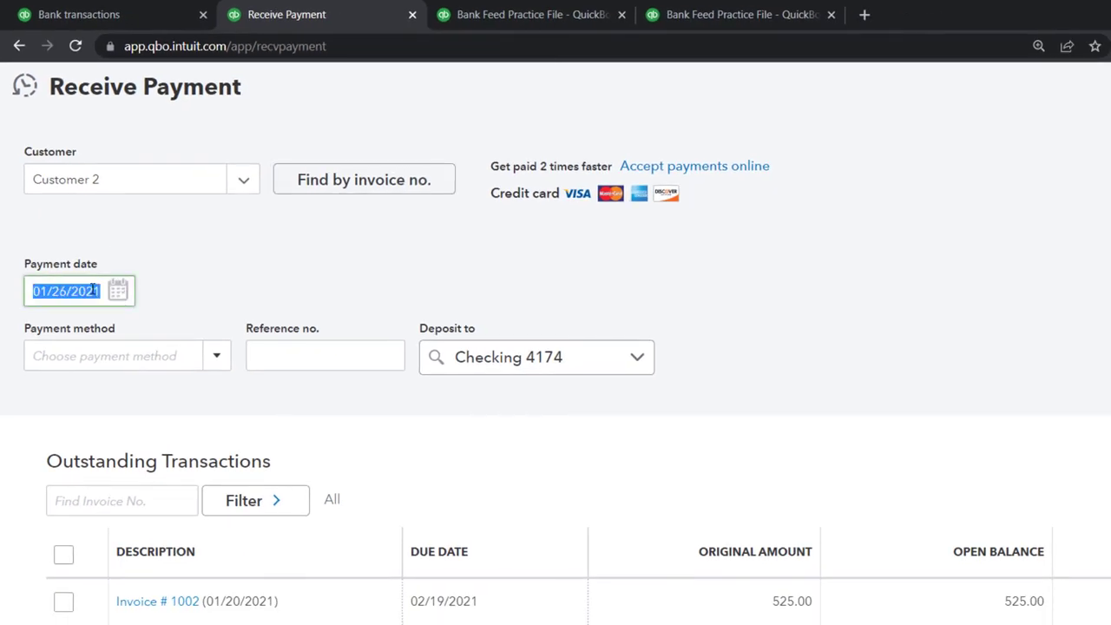
{"action": "key", "text": "Tab"}
{"action": "key", "text": "Tab"}
{"action": "key", "text": "Tab"}
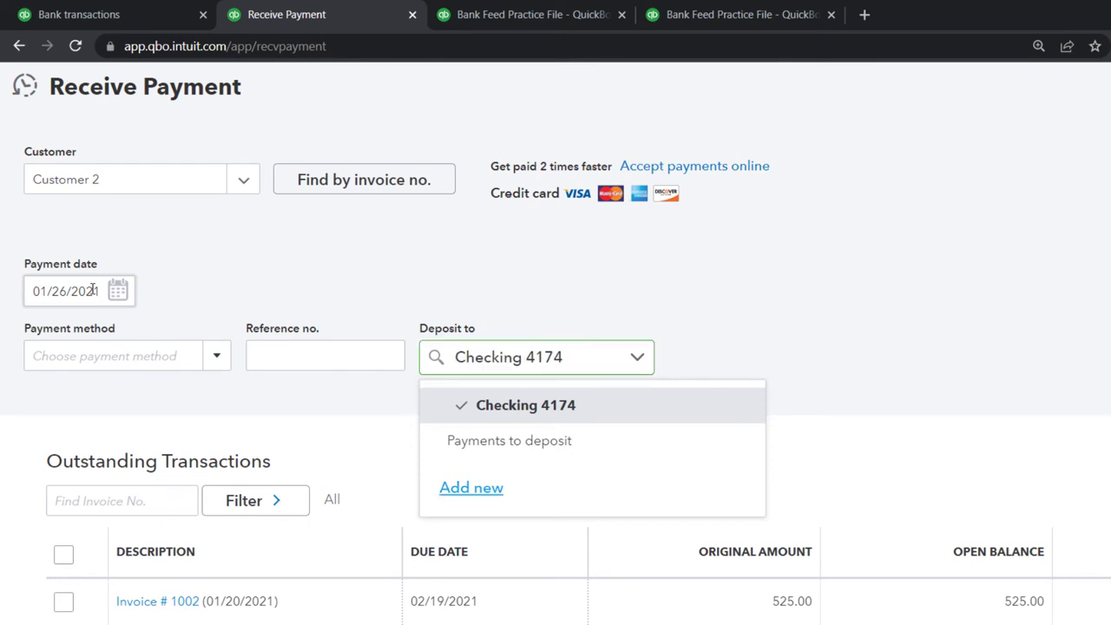
{"action": "left_click", "coordinate": [437, 241]}
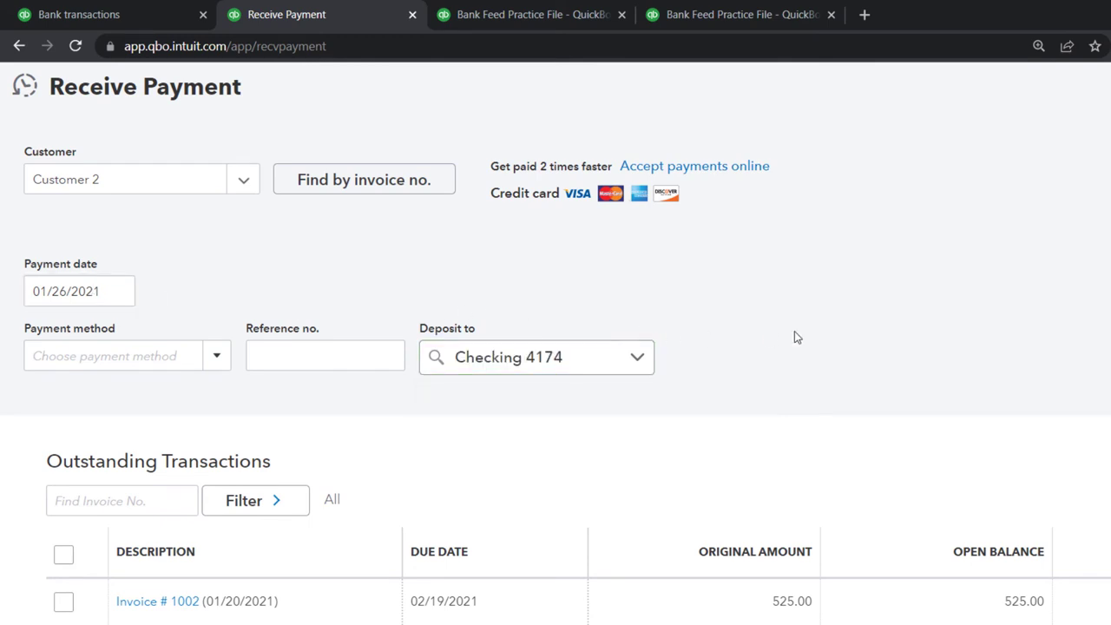
{"action": "left_click", "coordinate": [638, 365]}
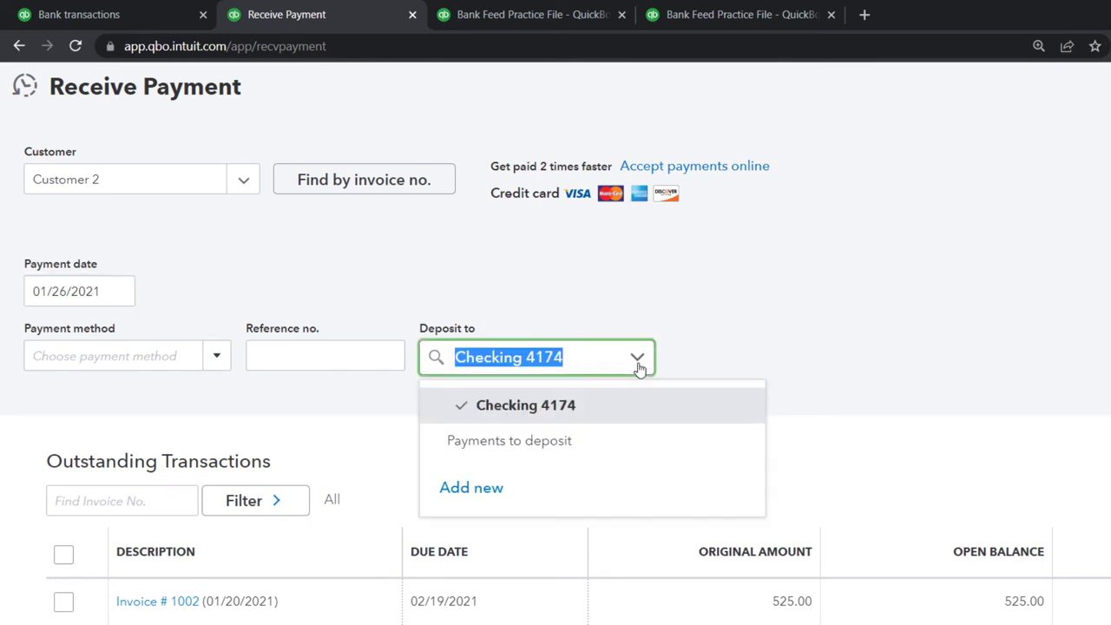
{"action": "left_click", "coordinate": [548, 447]}
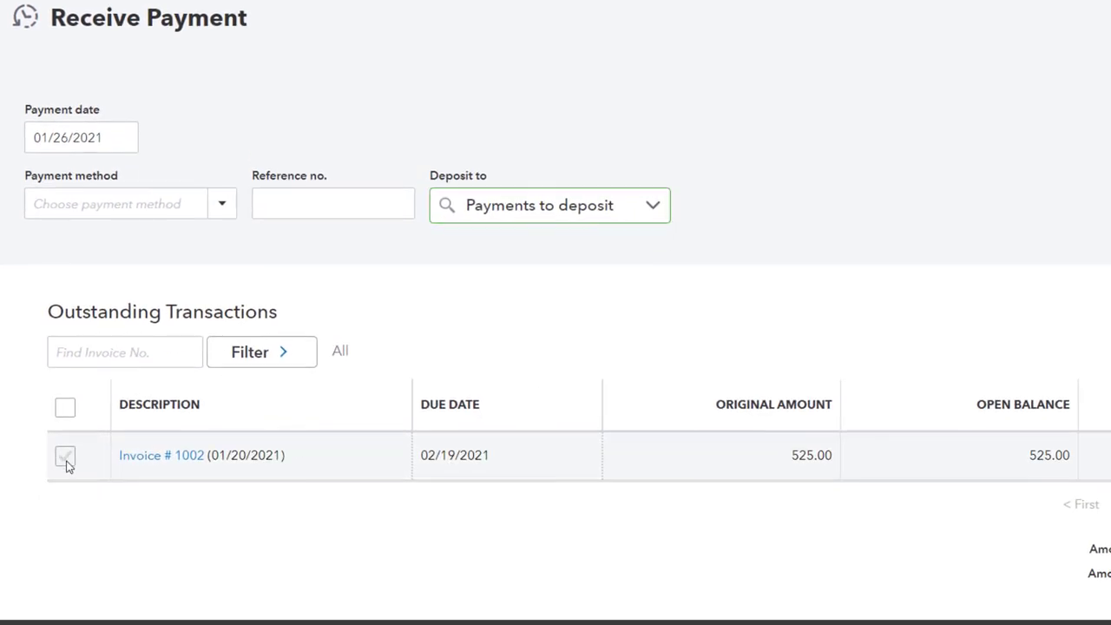
Apply the payment to Invoice # 1002, then save and close the transaction.
{"action": "left_click", "coordinate": [66, 458]}
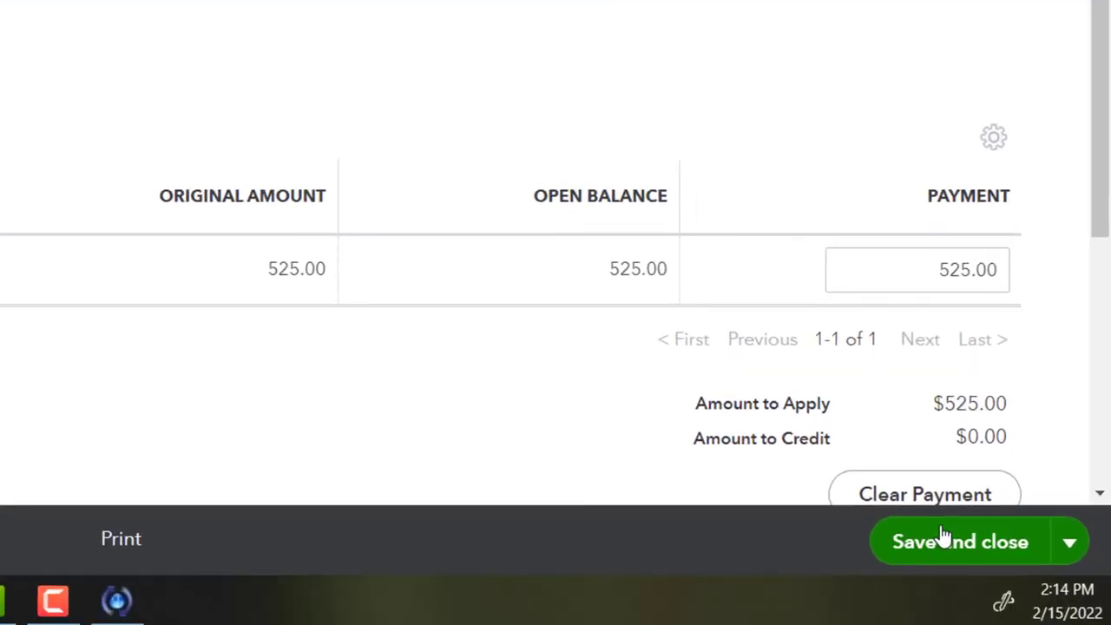
{"action": "left_click", "coordinate": [988, 624]}
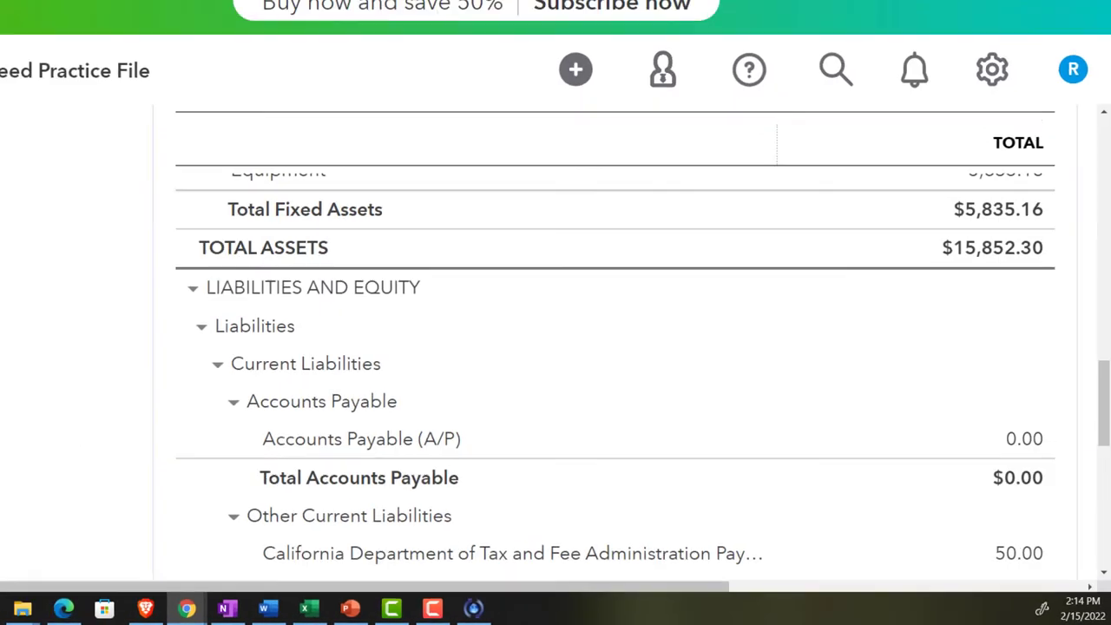
Rerun the 2021 Balance Sheet and check the transaction detail behind Accounts Receivable (A/R), returning to the report summary.
{"action": "key", "text": "ctrl+0"}
{"action": "scroll", "coordinate": [805, 392], "scroll_direction": "up", "scroll_amount": 4}
{"action": "scroll", "coordinate": [805, 393], "scroll_direction": "up", "scroll_amount": 5}
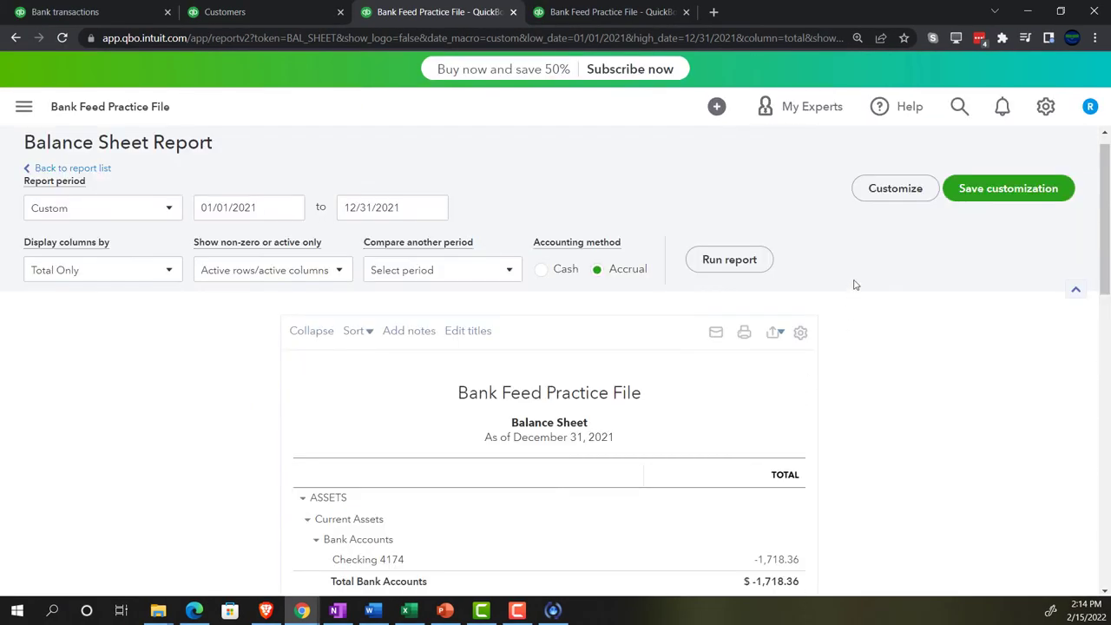
{"action": "left_click", "coordinate": [729, 258]}
{"action": "scroll", "coordinate": [248, 439], "scroll_direction": "down", "scroll_amount": 2}
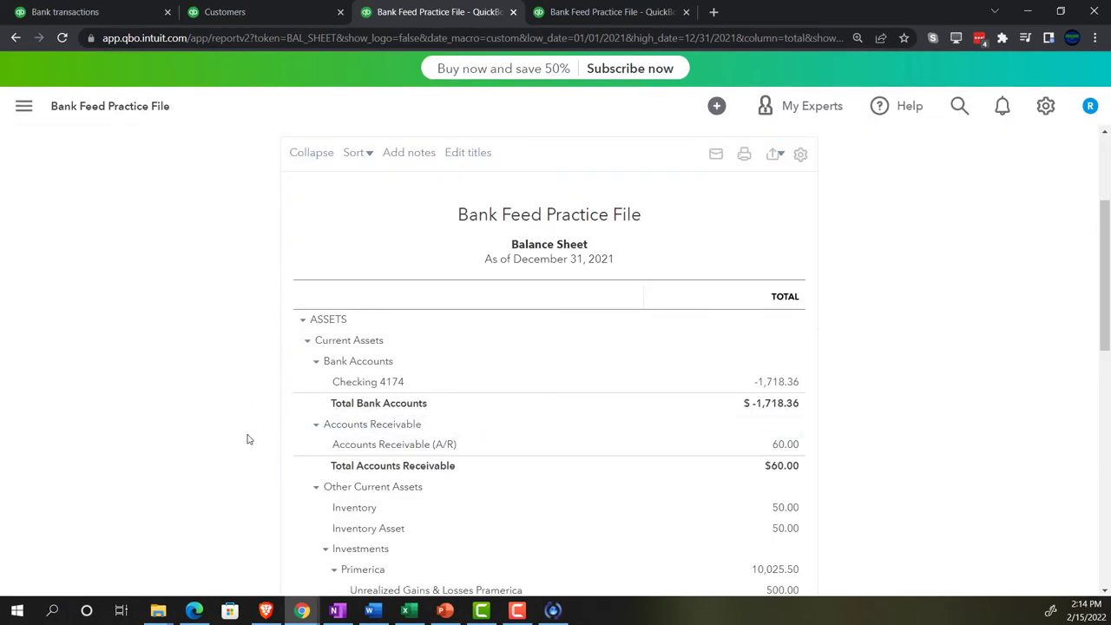
{"action": "scroll", "coordinate": [248, 439], "scroll_direction": "down", "scroll_amount": 1}
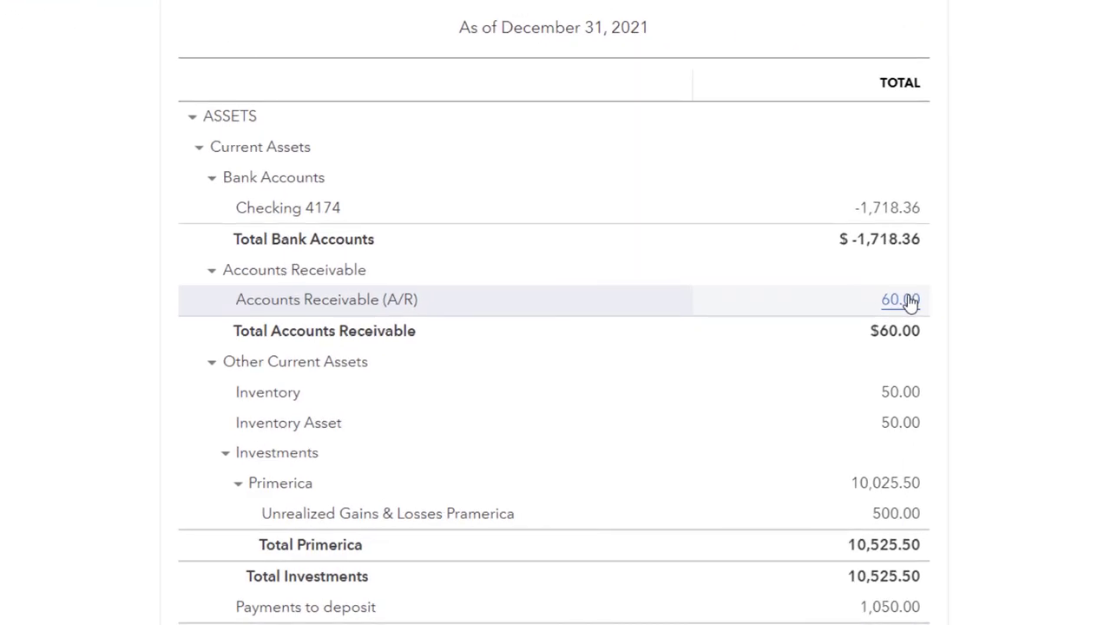
{"action": "left_click", "coordinate": [908, 301]}
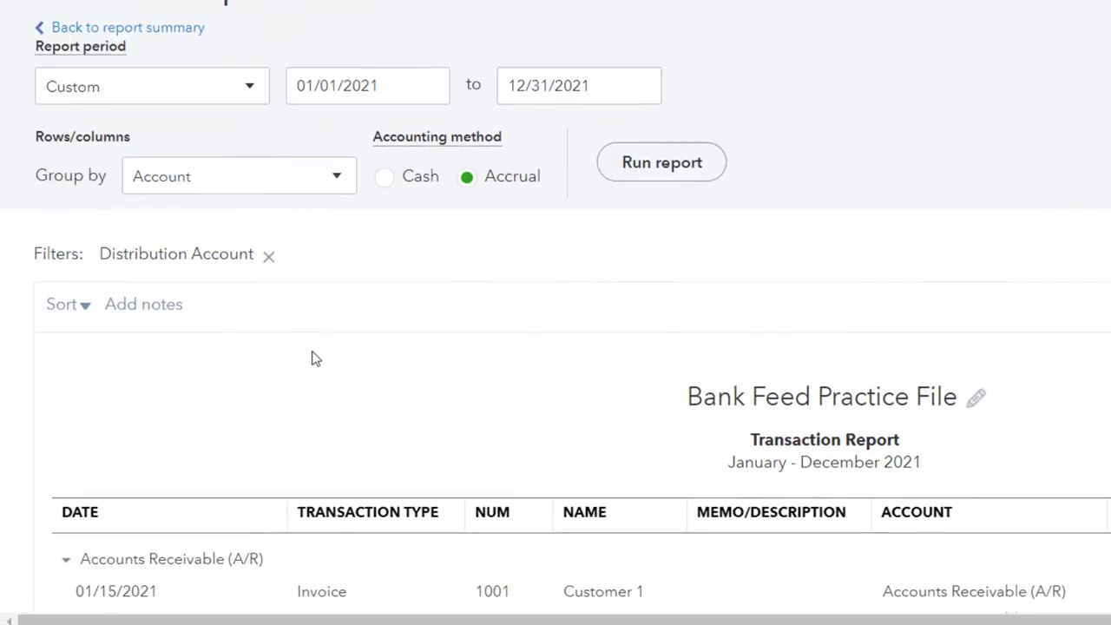
{"action": "left_click", "coordinate": [186, 27]}
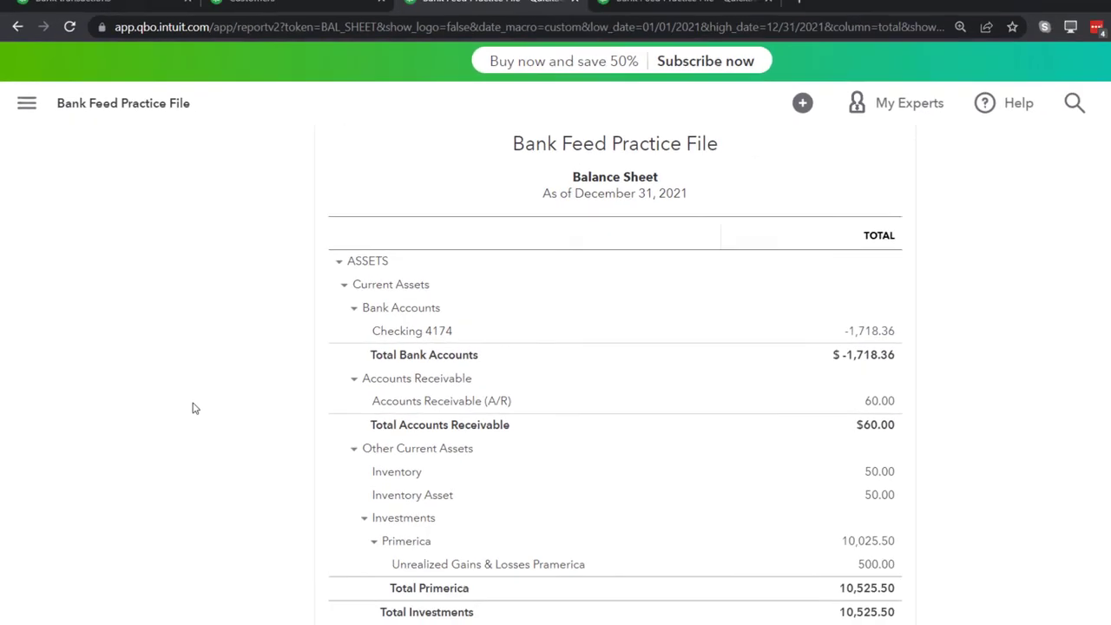
Open the transaction detail behind Payments to deposit, examine its sources and amounts, and return to the Balance Sheet summary.
{"action": "key", "text": "ctrl+plus"}
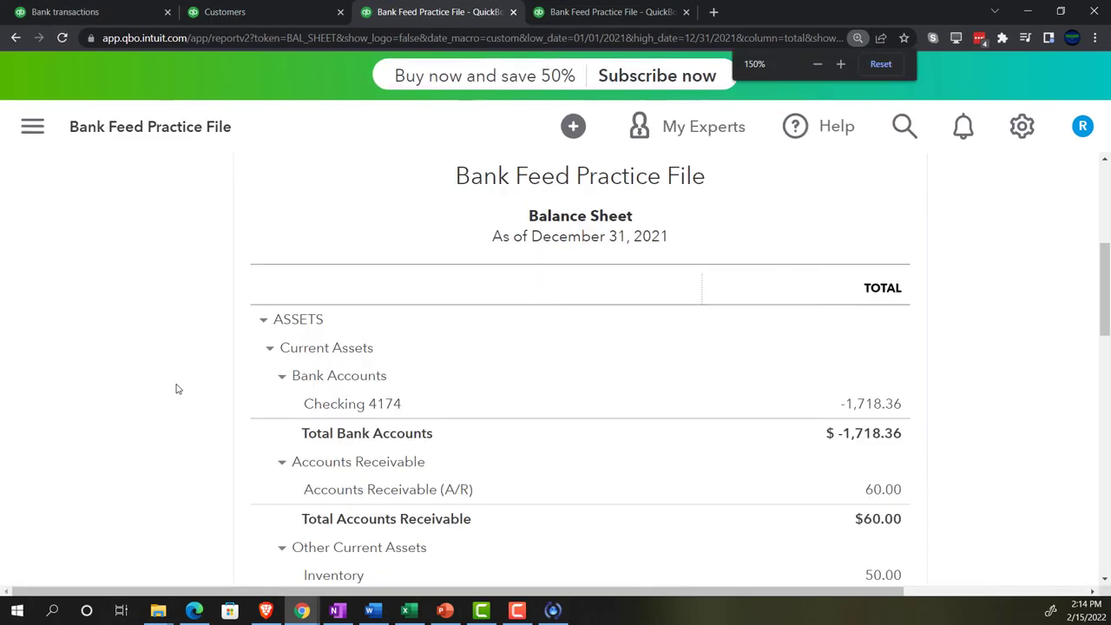
{"action": "key", "text": "ctrl+plus"}
{"action": "scroll", "coordinate": [177, 391], "scroll_direction": "down", "scroll_amount": 4}
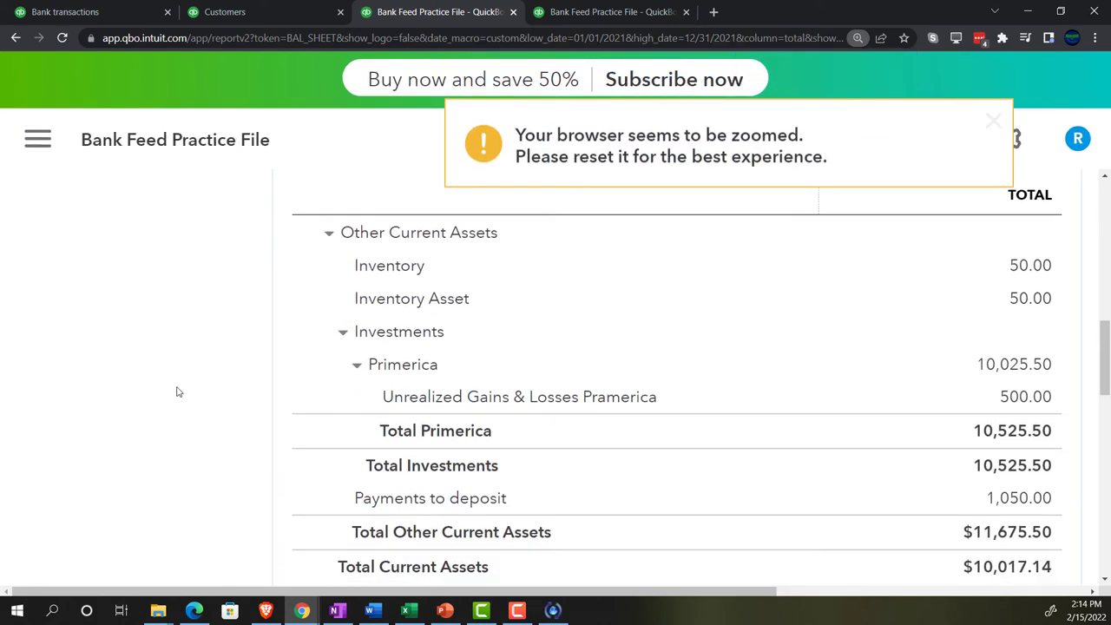
{"action": "scroll", "coordinate": [177, 392], "scroll_direction": "down", "scroll_amount": 1}
{"action": "left_click_drag", "start_coordinate": [425, 593], "coordinate": [498, 597]}
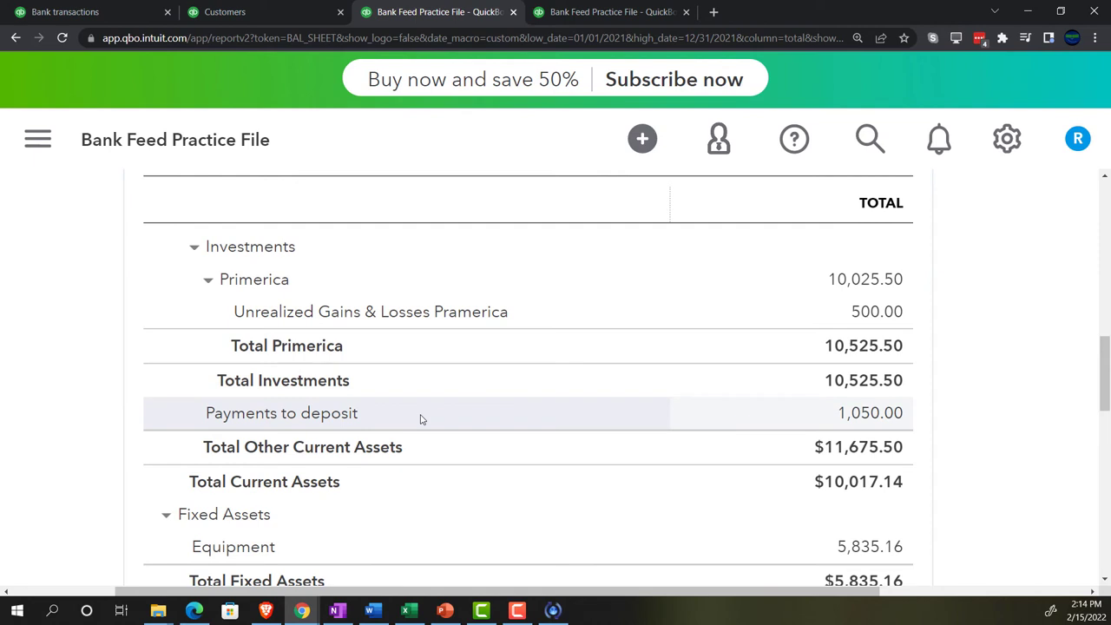
{"action": "left_click", "coordinate": [849, 415]}
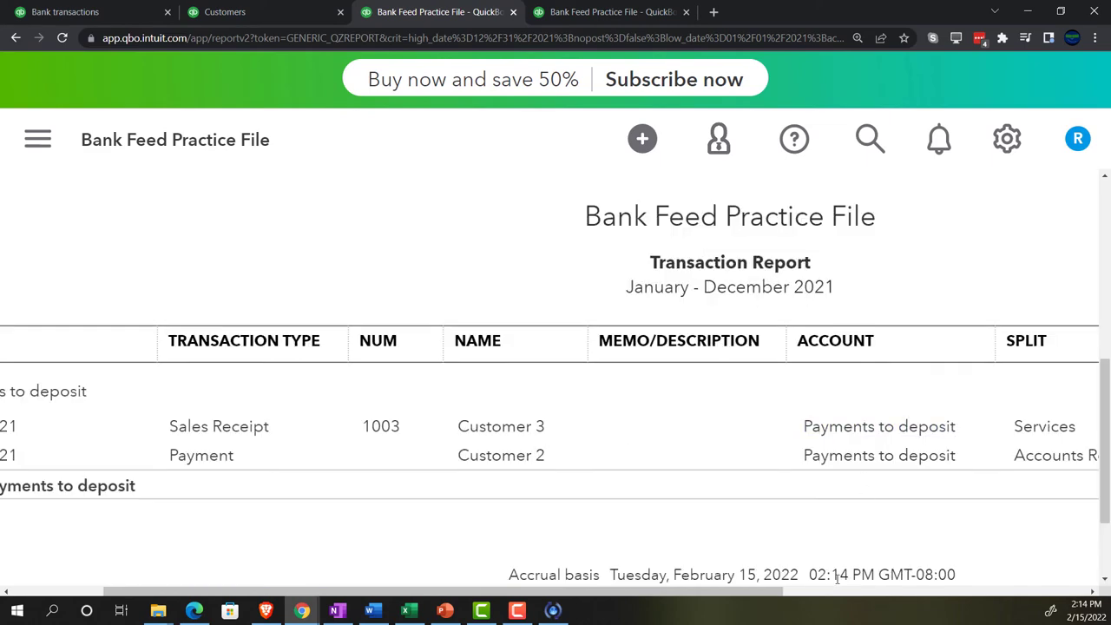
{"action": "left_click", "coordinate": [1013, 591]}
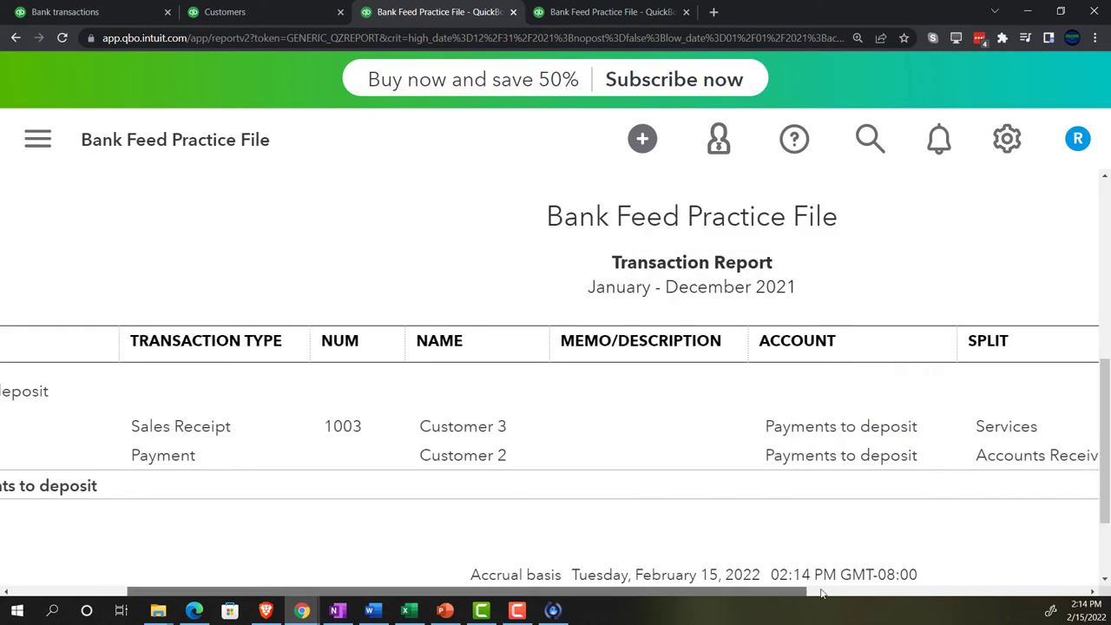
{"action": "left_click", "coordinate": [1014, 589]}
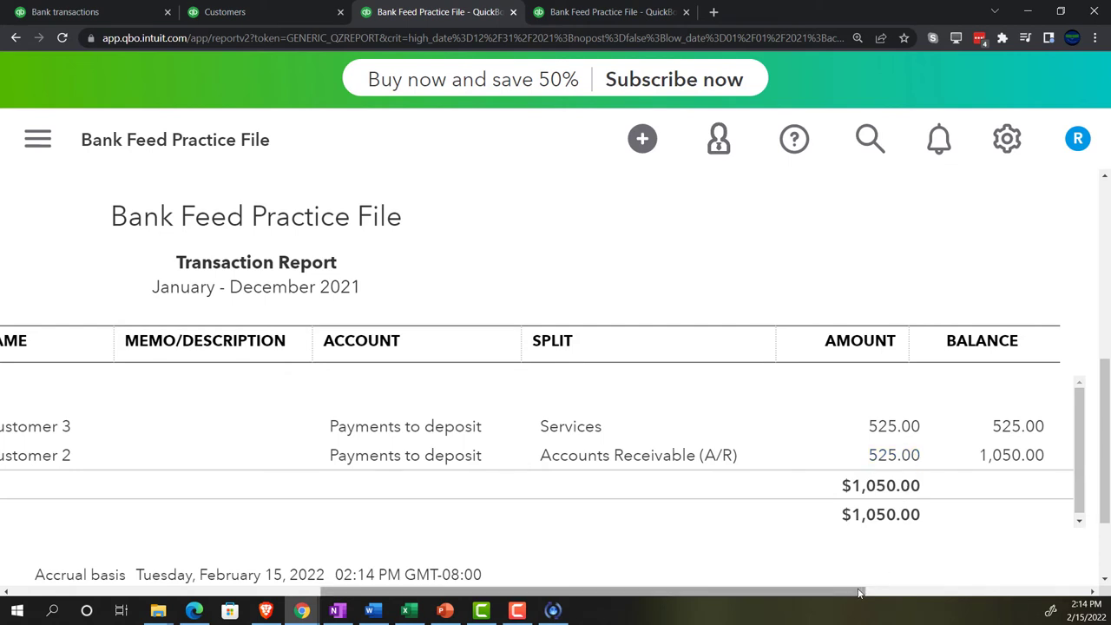
{"action": "left_click_drag", "start_coordinate": [860, 593], "coordinate": [476, 597]}
{"action": "scroll", "coordinate": [287, 460], "scroll_direction": "up", "scroll_amount": 4}
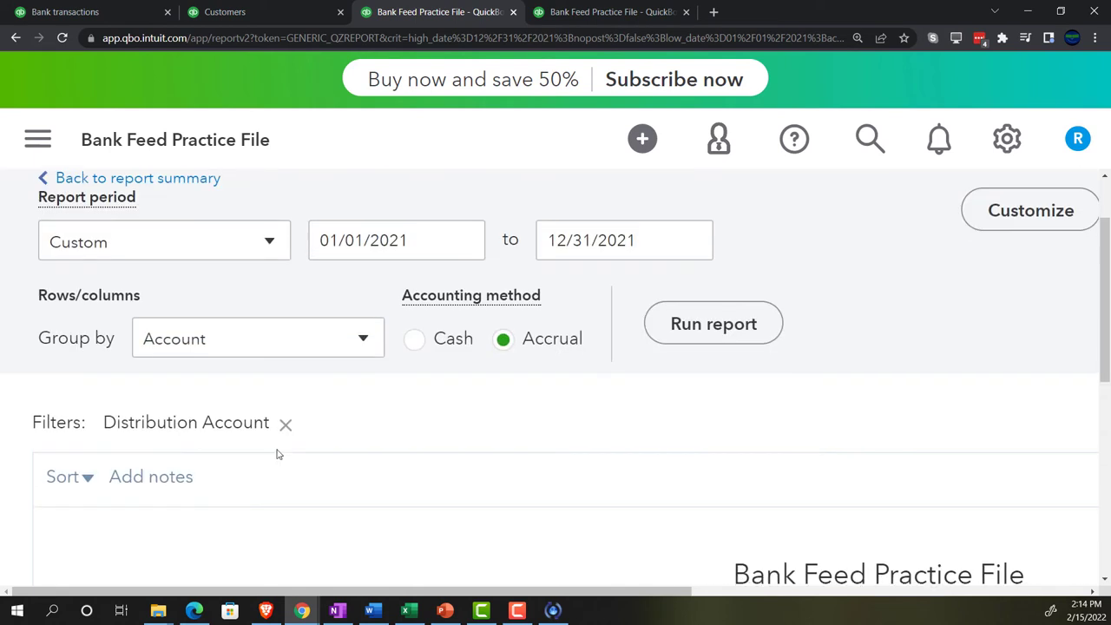
{"action": "scroll", "coordinate": [261, 426], "scroll_direction": "up", "scroll_amount": 1}
{"action": "left_click", "coordinate": [174, 272]}
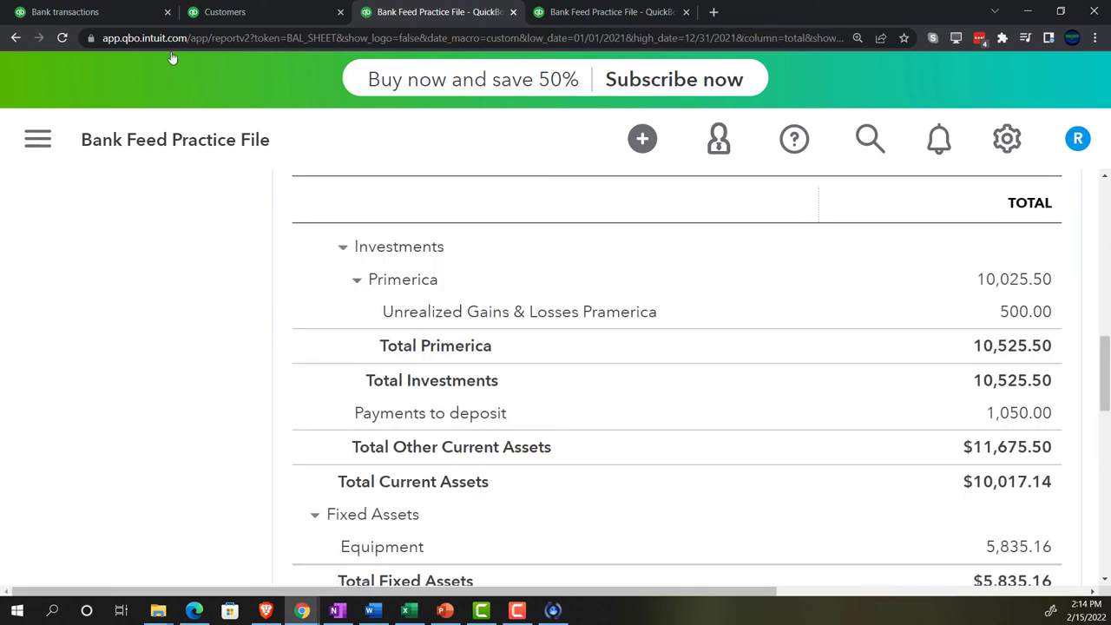
{"action": "left_click", "coordinate": [139, 12]}
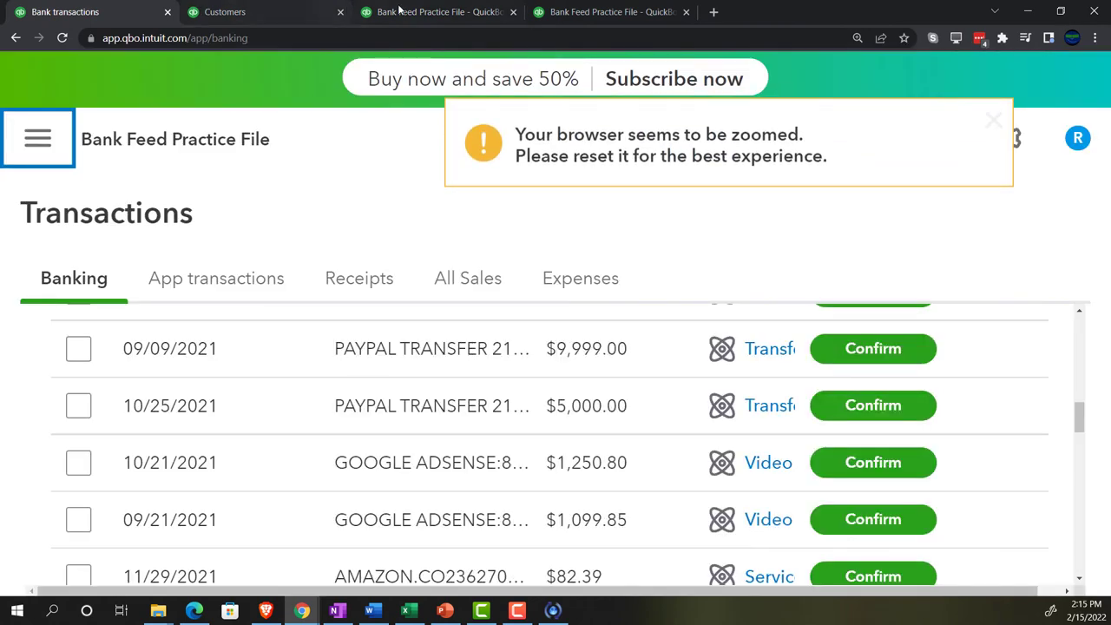
{"action": "left_click", "coordinate": [286, 13]}
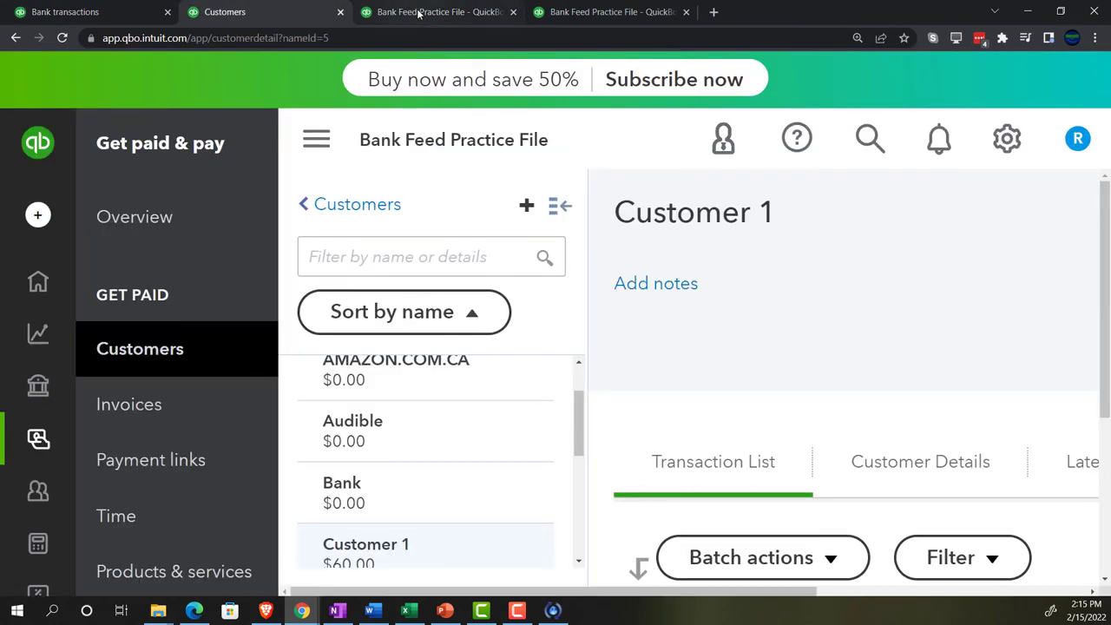
{"action": "left_click", "coordinate": [419, 12]}
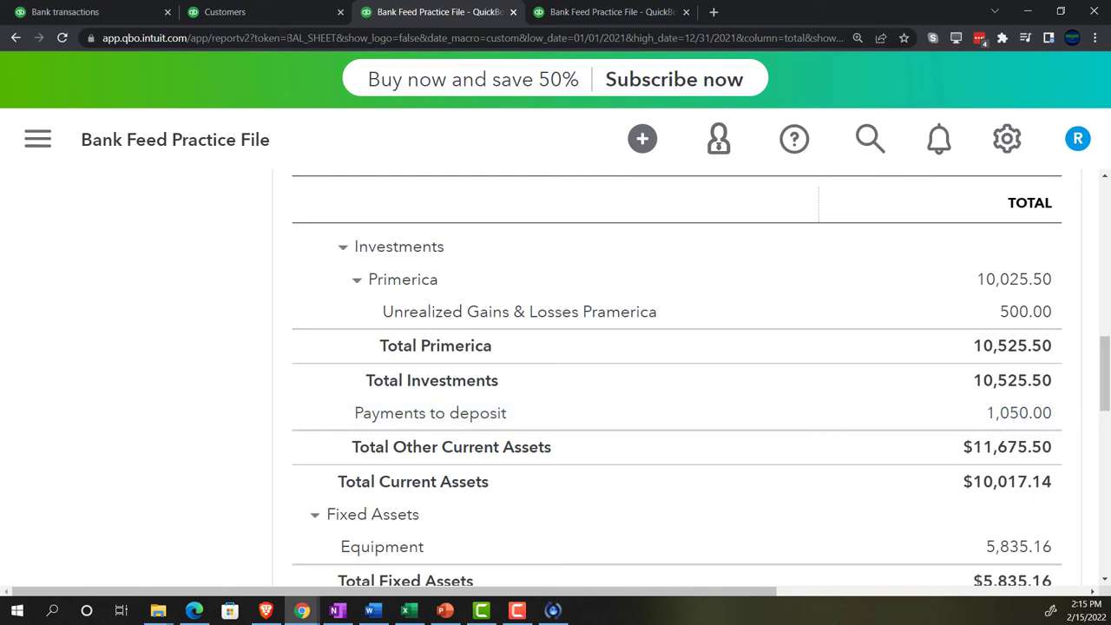
Create a new bank deposit to Checking 4174 that includes the Customer 2 payment and the Customer 3 sales receipt.
{"action": "left_click", "coordinate": [241, 11]}
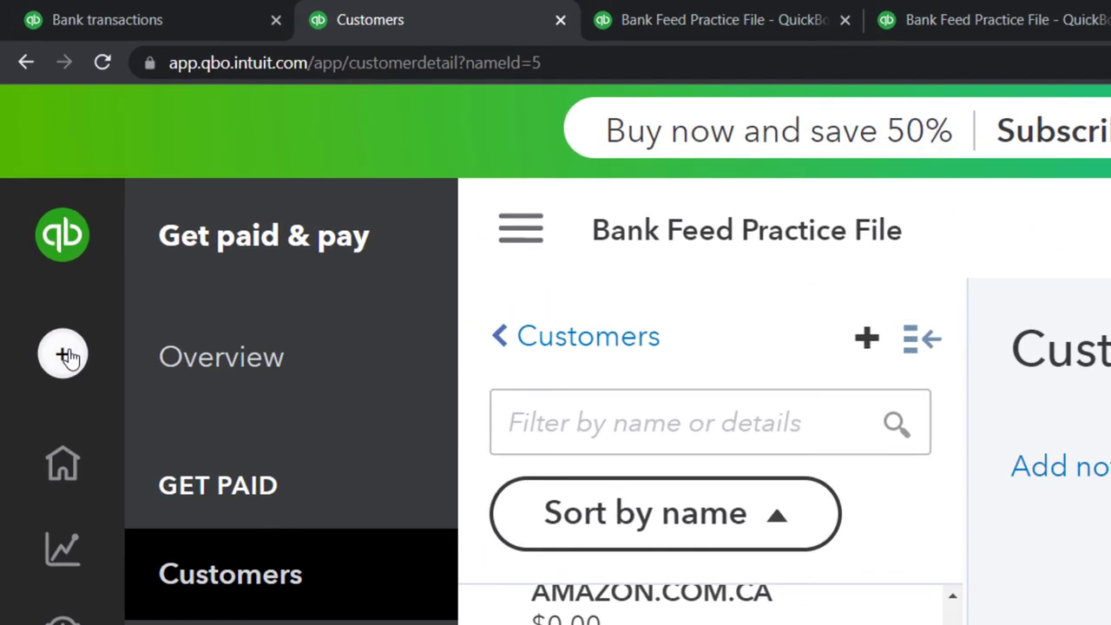
{"action": "left_click", "coordinate": [39, 216]}
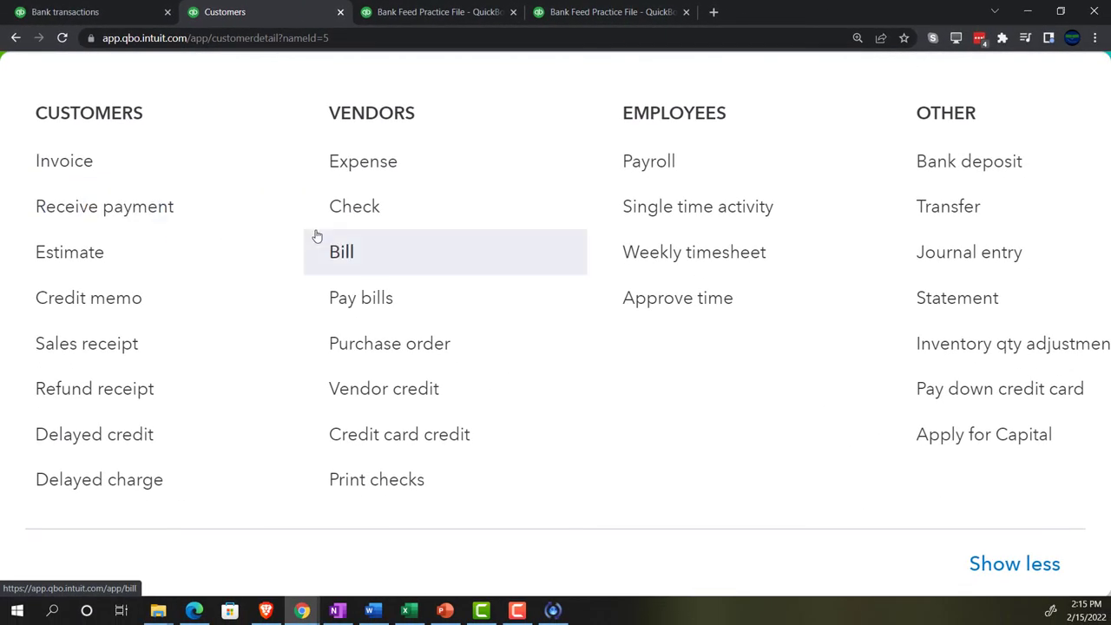
{"action": "left_click", "coordinate": [930, 177]}
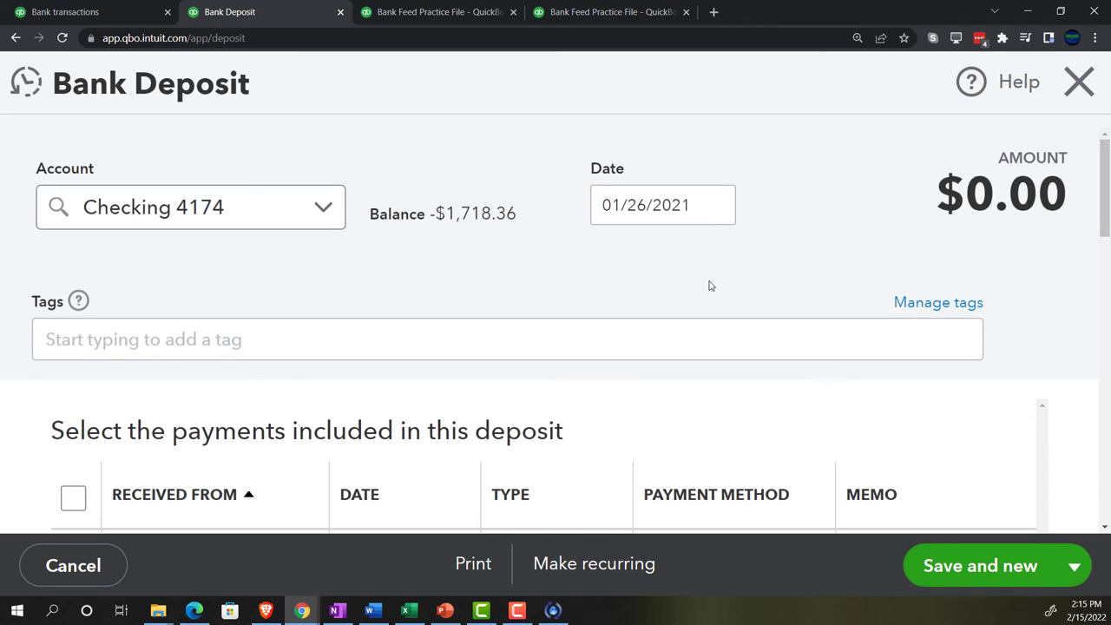
{"action": "key", "text": "ctrl+minus"}
{"action": "key", "text": "ctrl+minus"}
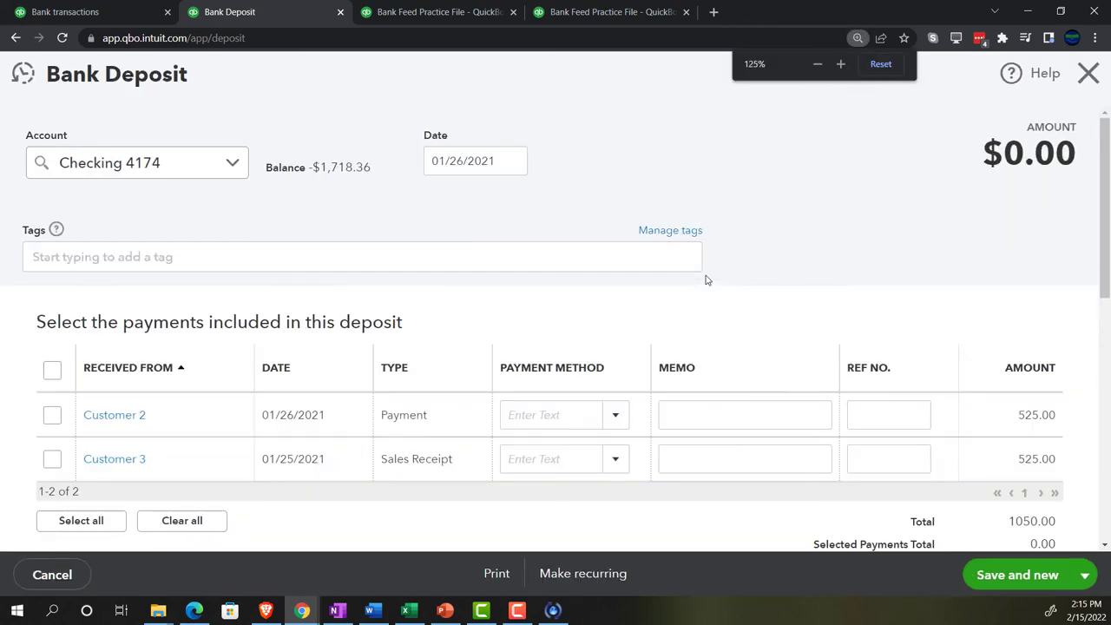
{"action": "left_click", "coordinate": [52, 415]}
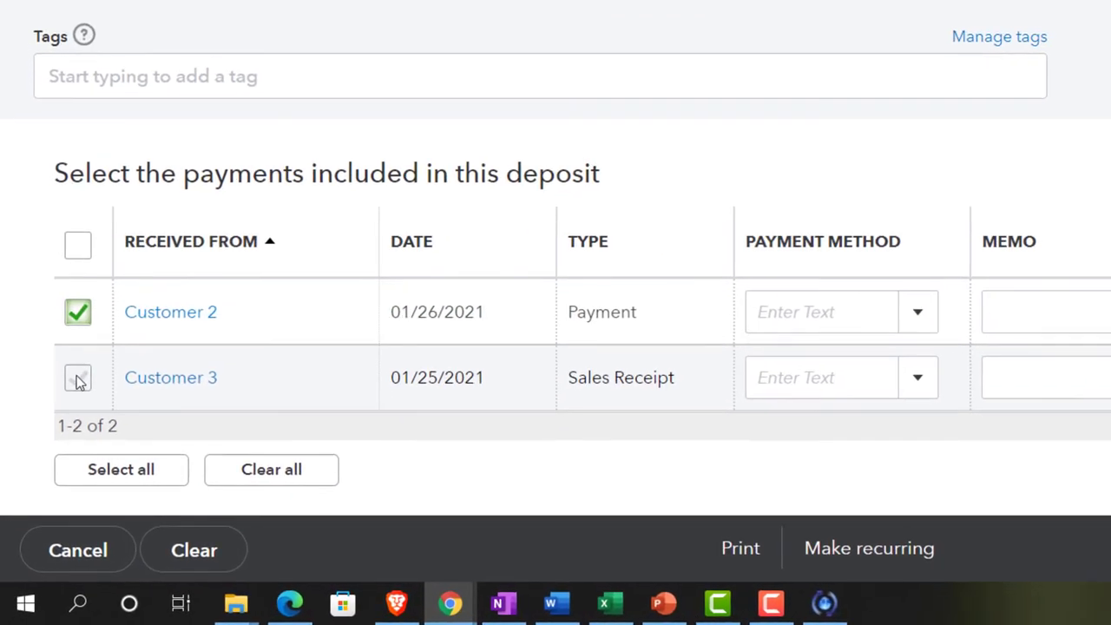
{"action": "left_click", "coordinate": [77, 379]}
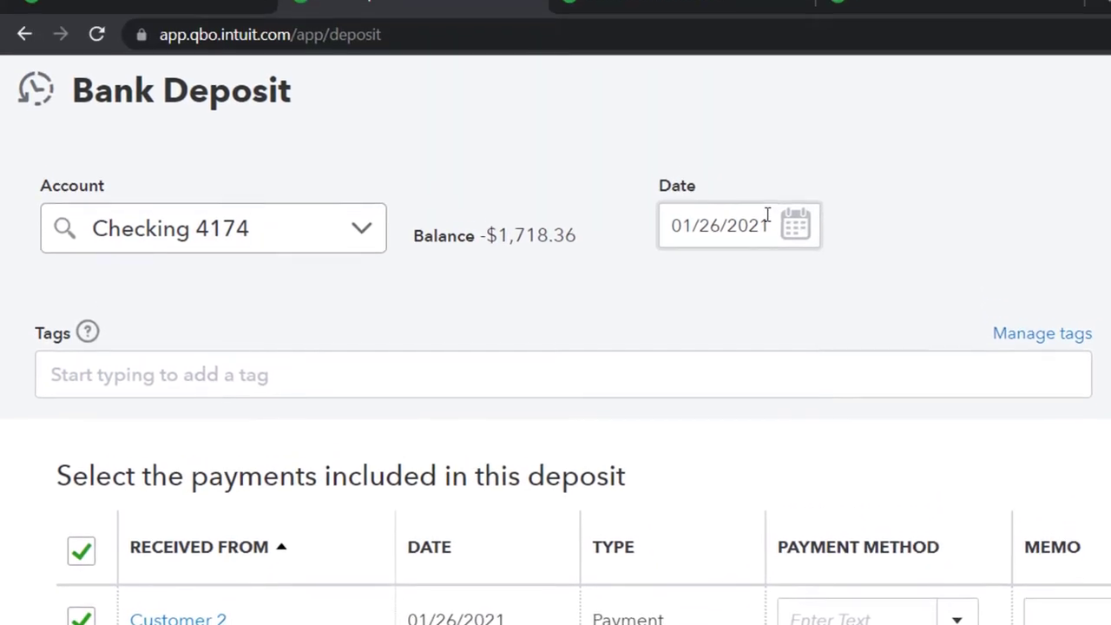
Date the bank deposit 01/27/2021, then save and close it.
{"action": "left_click", "coordinate": [768, 217]}
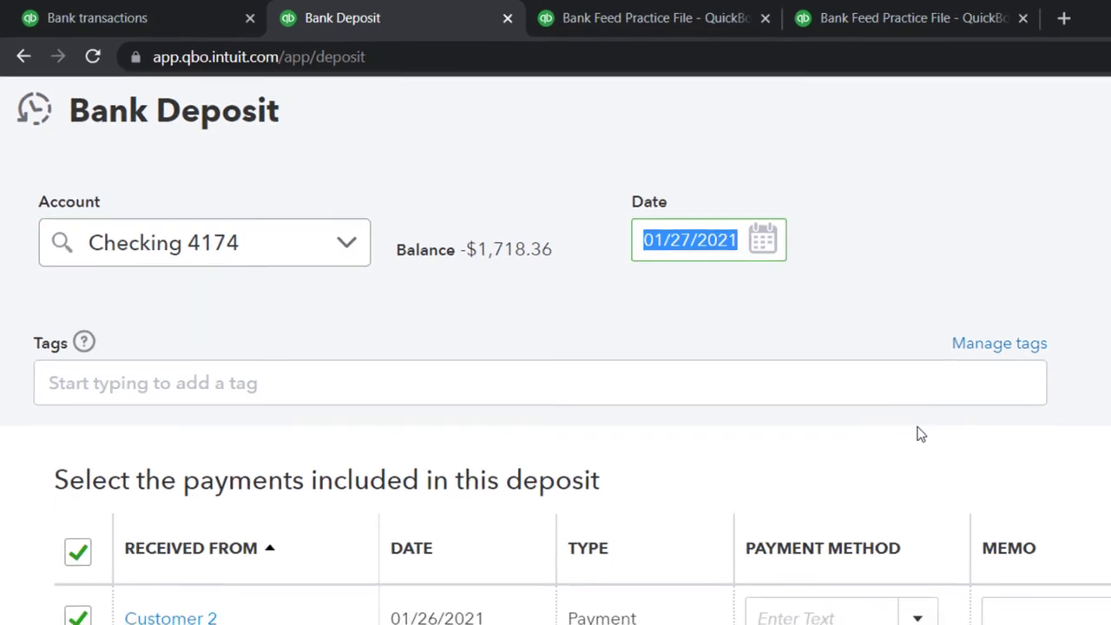
{"action": "scroll", "coordinate": [921, 434], "scroll_direction": "down", "scroll_amount": 1}
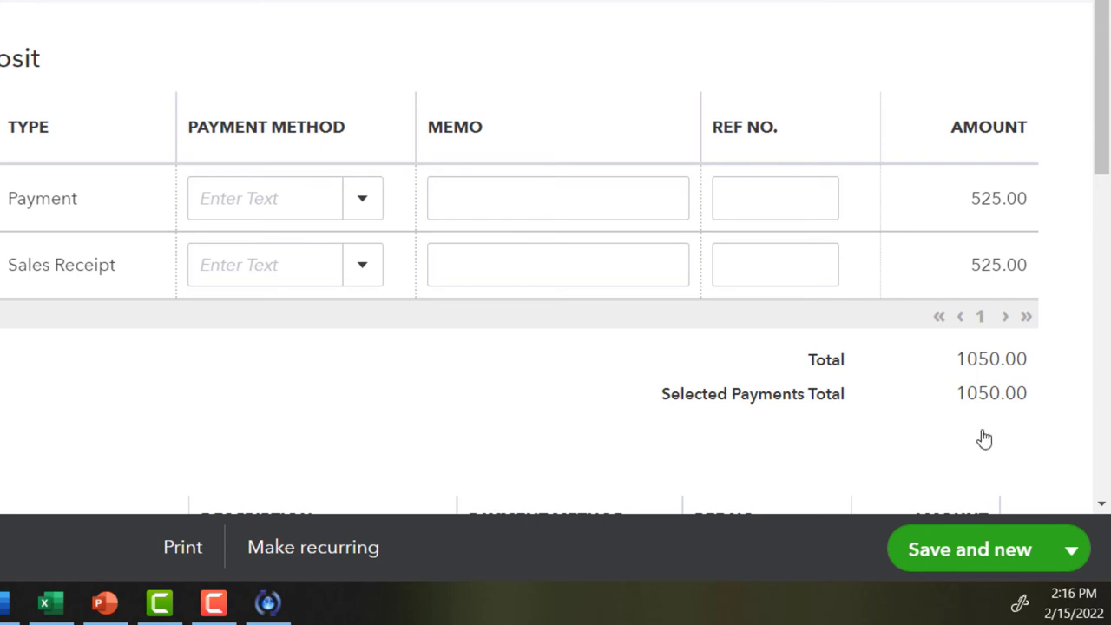
{"action": "left_click", "coordinate": [1073, 550]}
{"action": "left_click", "coordinate": [957, 518]}
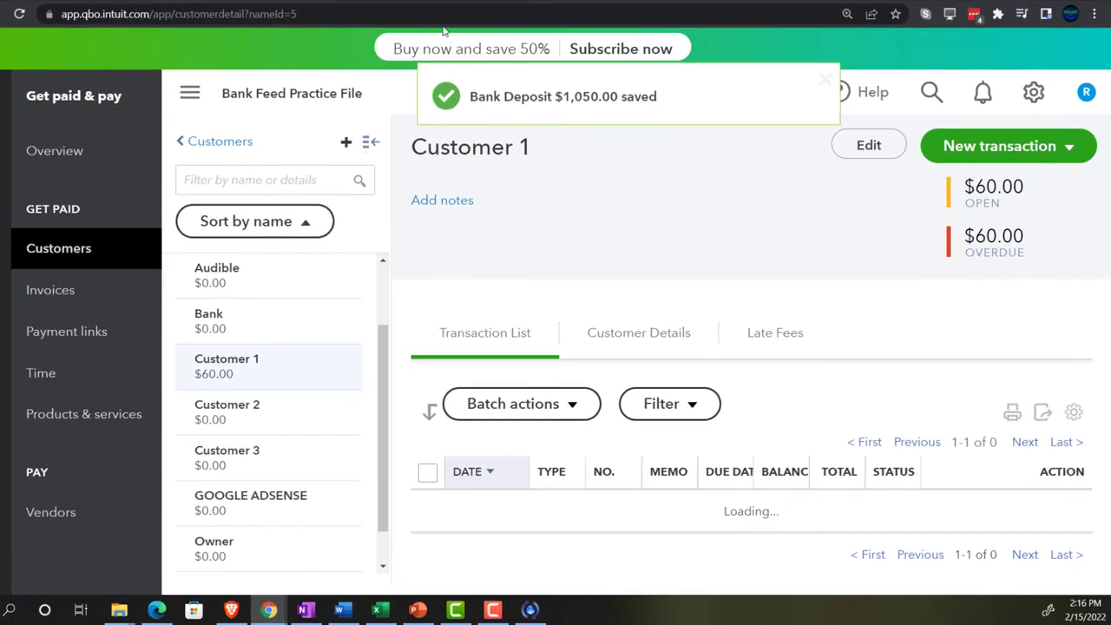
Return to the Balance Sheet and open the transaction detail behind the Checking 4174 balance.
{"action": "left_click", "coordinate": [443, 12]}
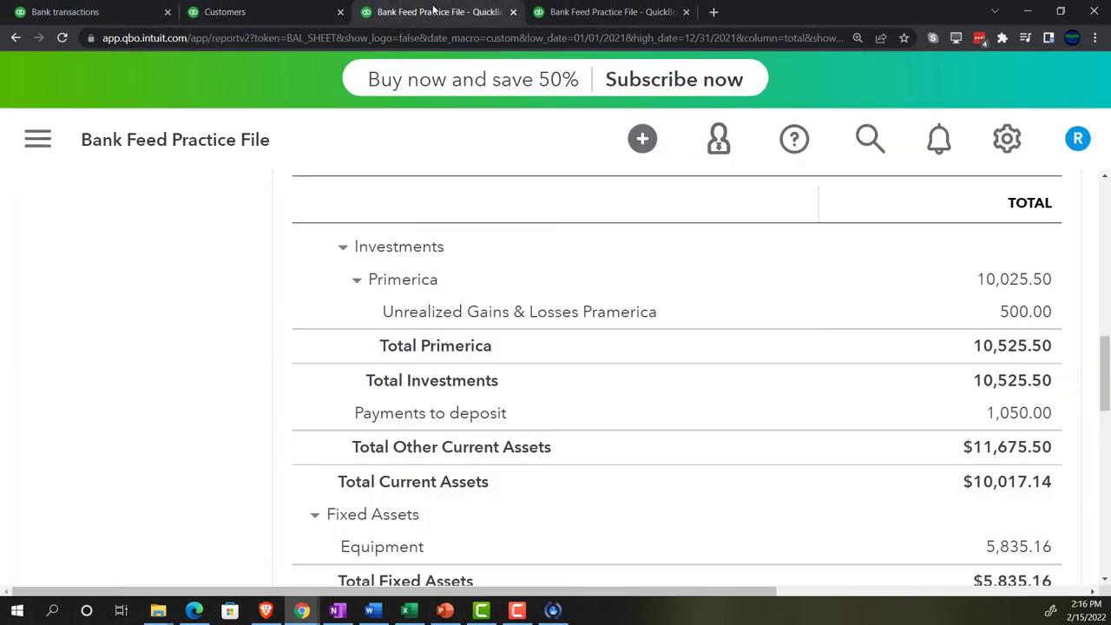
{"action": "key", "text": "ctrl+minus"}
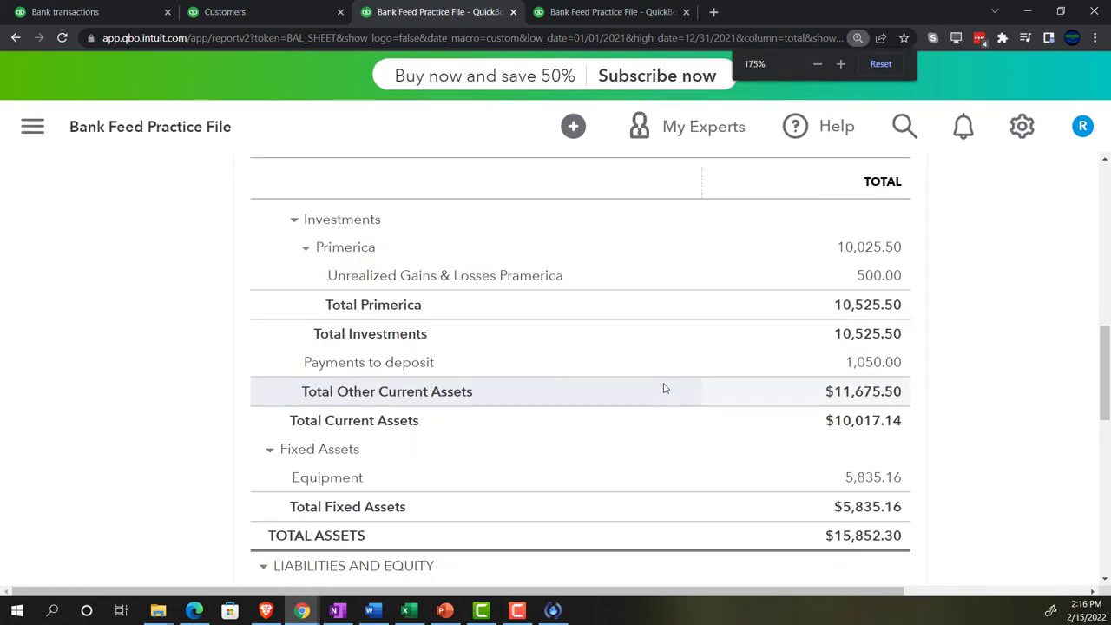
{"action": "key", "text": "ctrl+plus"}
{"action": "scroll", "coordinate": [668, 386], "scroll_direction": "up", "scroll_amount": 2}
{"action": "scroll", "coordinate": [715, 398], "scroll_direction": "up", "scroll_amount": 2}
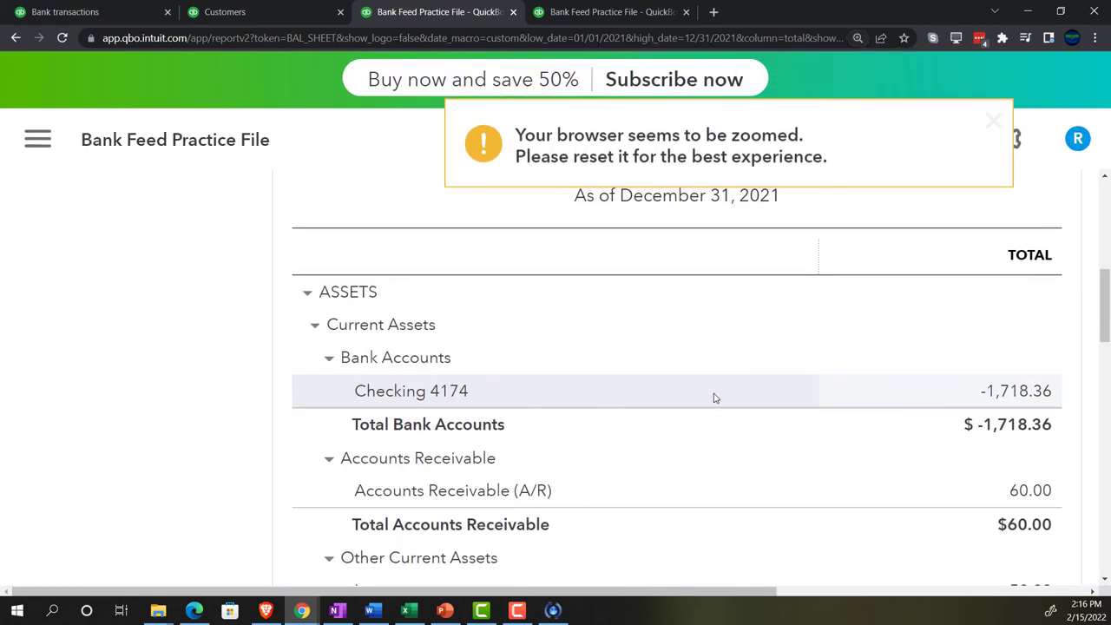
{"action": "left_click", "coordinate": [1021, 395]}
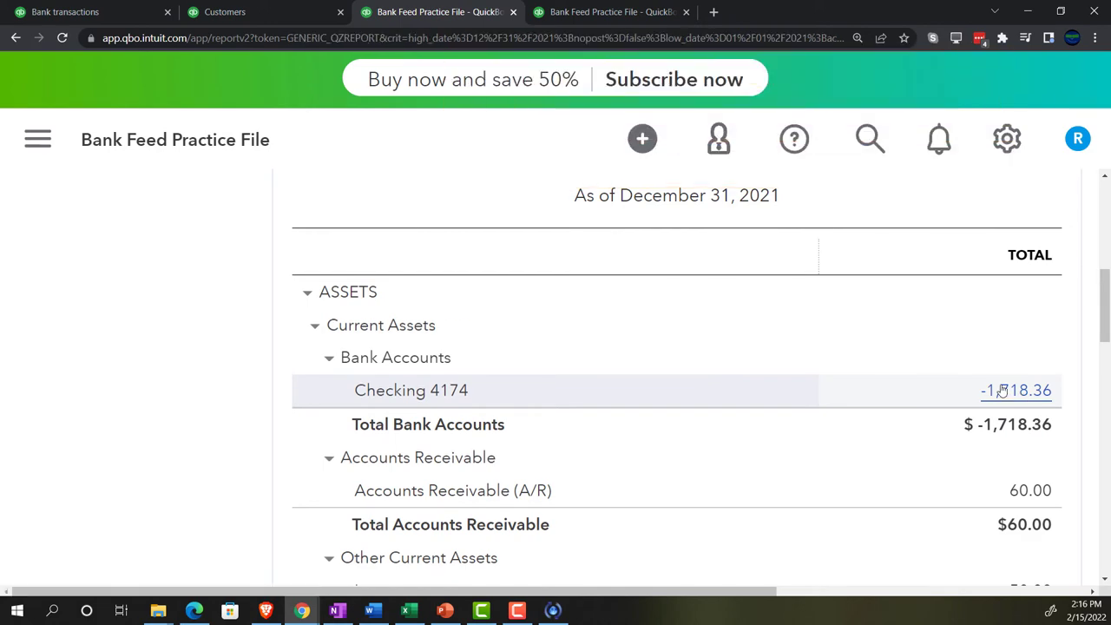
Examine the 01/27/2021 deposit line in the Checking 4174 transaction report, including its split and amount.
{"action": "key", "text": "ctrl+minus"}
{"action": "key", "text": "ctrl+minus"}
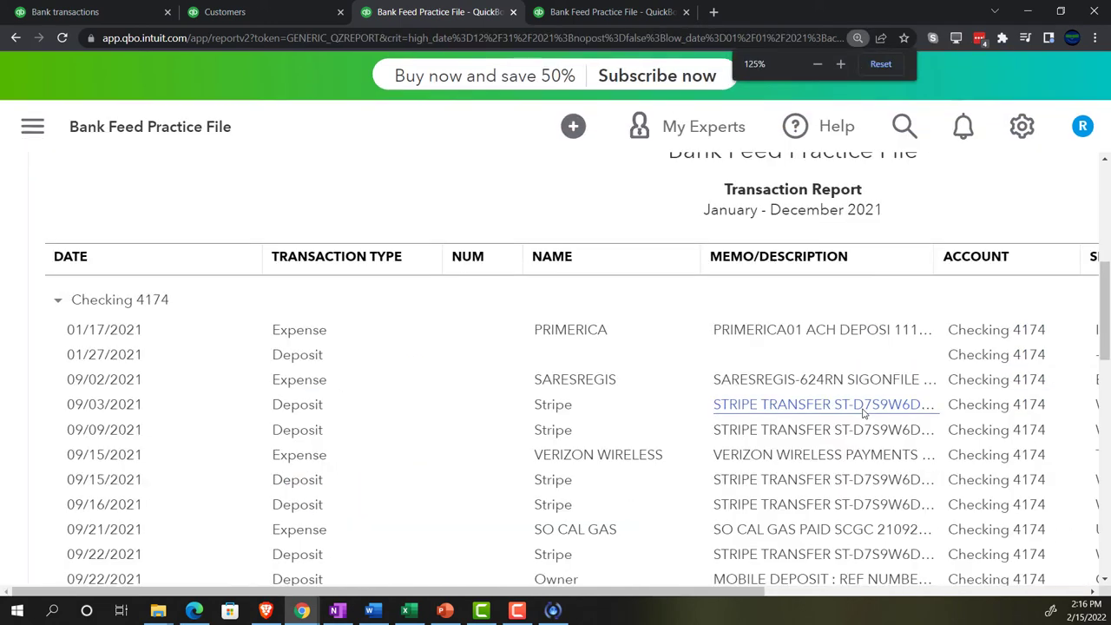
{"action": "key", "text": "ctrl+minus"}
{"action": "key", "text": "ctrl+minus"}
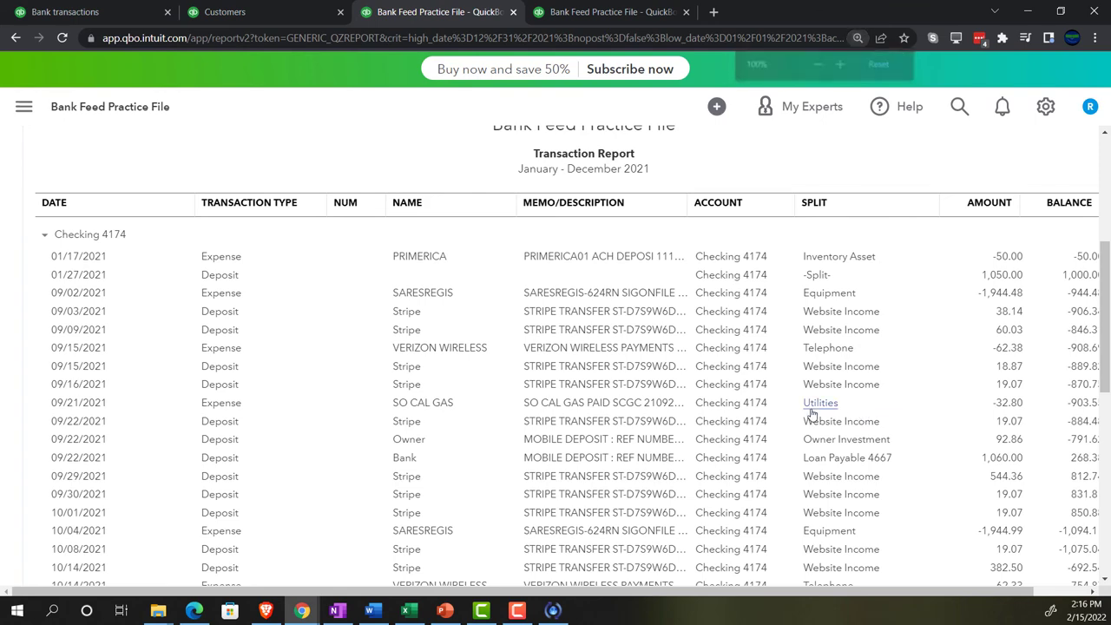
{"action": "scroll", "coordinate": [812, 415], "scroll_direction": "down", "scroll_amount": 1}
{"action": "scroll", "coordinate": [813, 414], "scroll_direction": "up", "scroll_amount": 1}
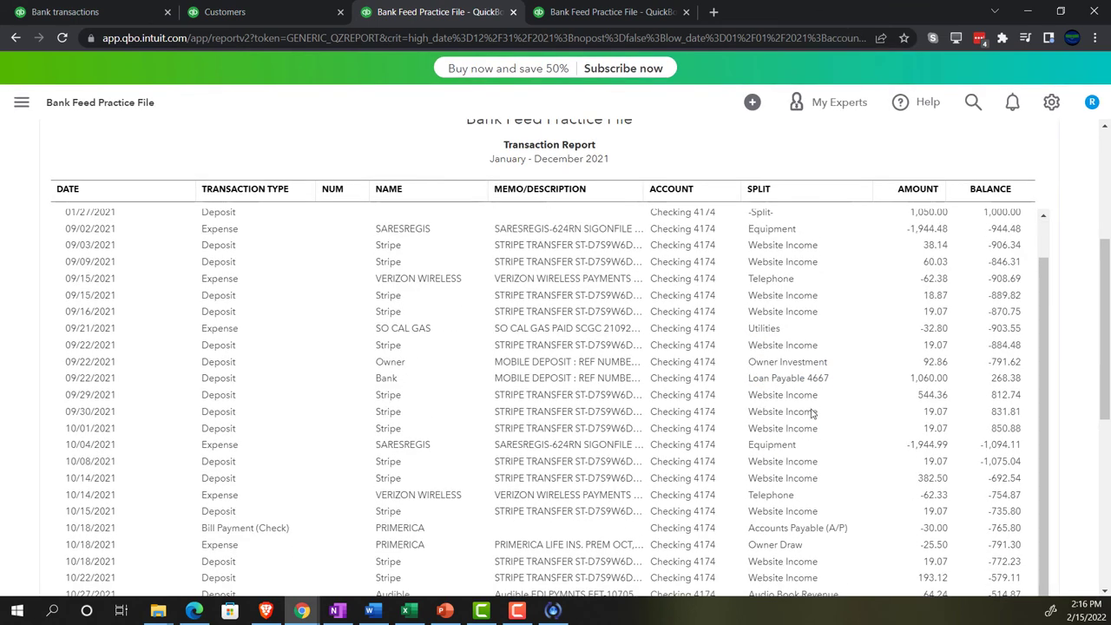
{"action": "scroll", "coordinate": [812, 415], "scroll_direction": "up", "scroll_amount": 1}
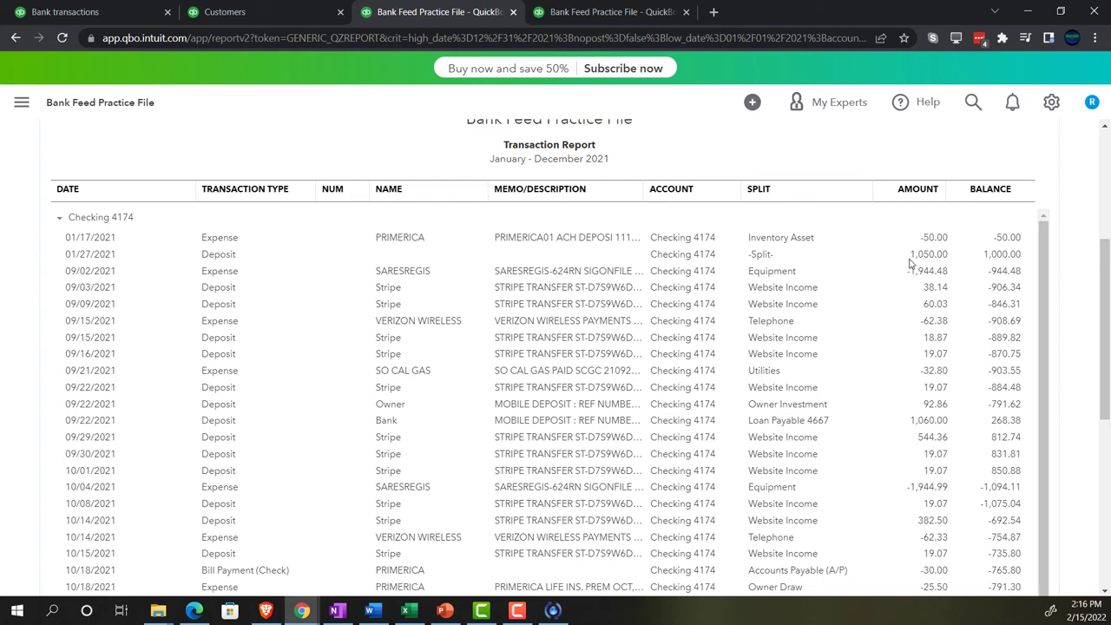
Return from the transaction report to the Balance Sheet summary and examine its asset balances at 175% zoom.
{"action": "scroll", "coordinate": [55, 335], "scroll_direction": "up", "scroll_amount": 4}
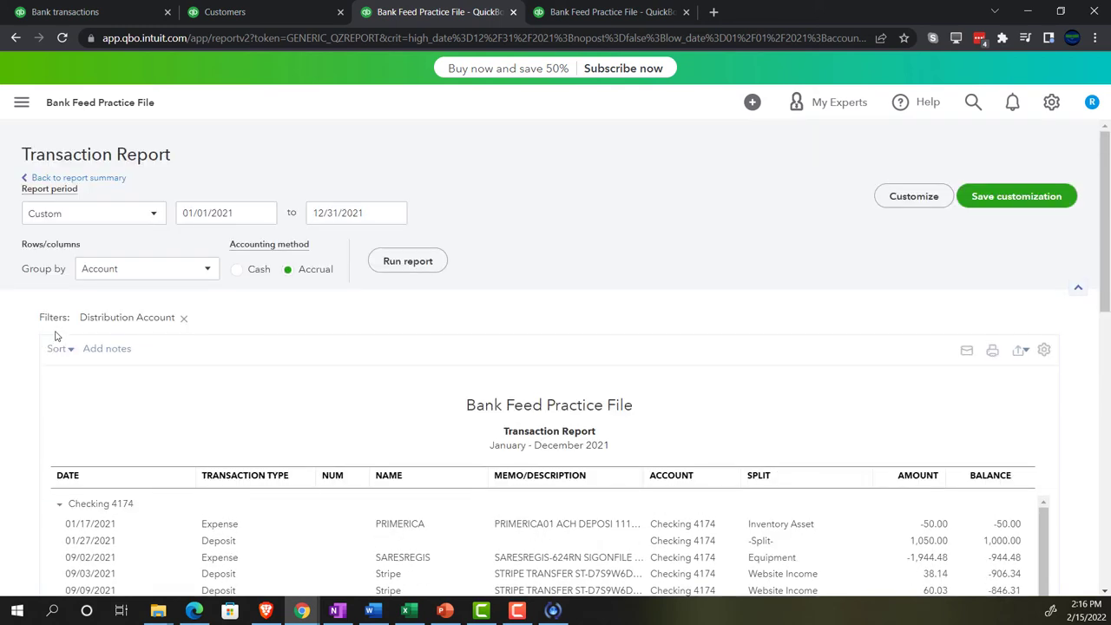
{"action": "left_click", "coordinate": [92, 178]}
{"action": "scroll", "coordinate": [130, 340], "scroll_direction": "down", "scroll_amount": 3}
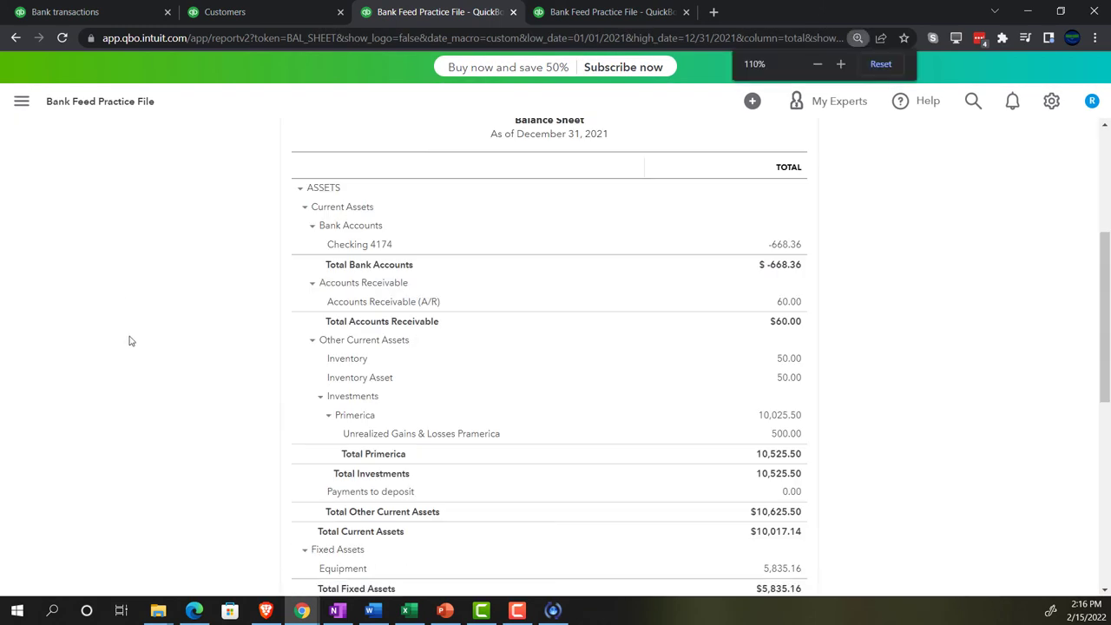
{"action": "key", "text": "ctrl+plus"}
{"action": "key", "text": "ctrl+plus"}
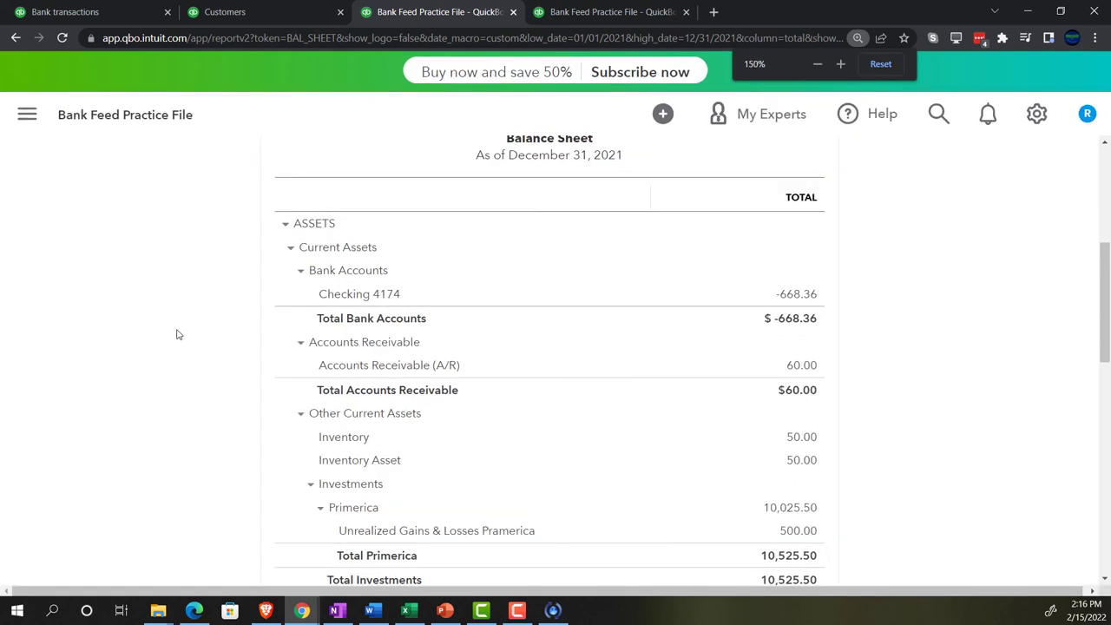
{"action": "key", "text": "ctrl+plus"}
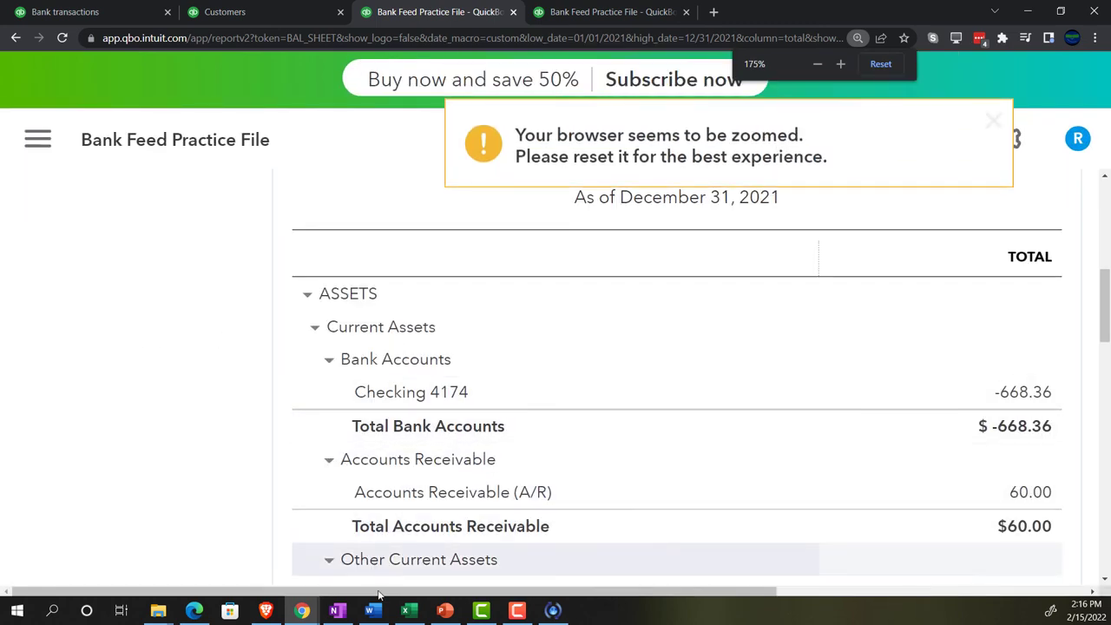
View the workflow diagram in OneNote, and open a blank workbook in a maximized Excel window.
{"action": "left_click", "coordinate": [338, 610]}
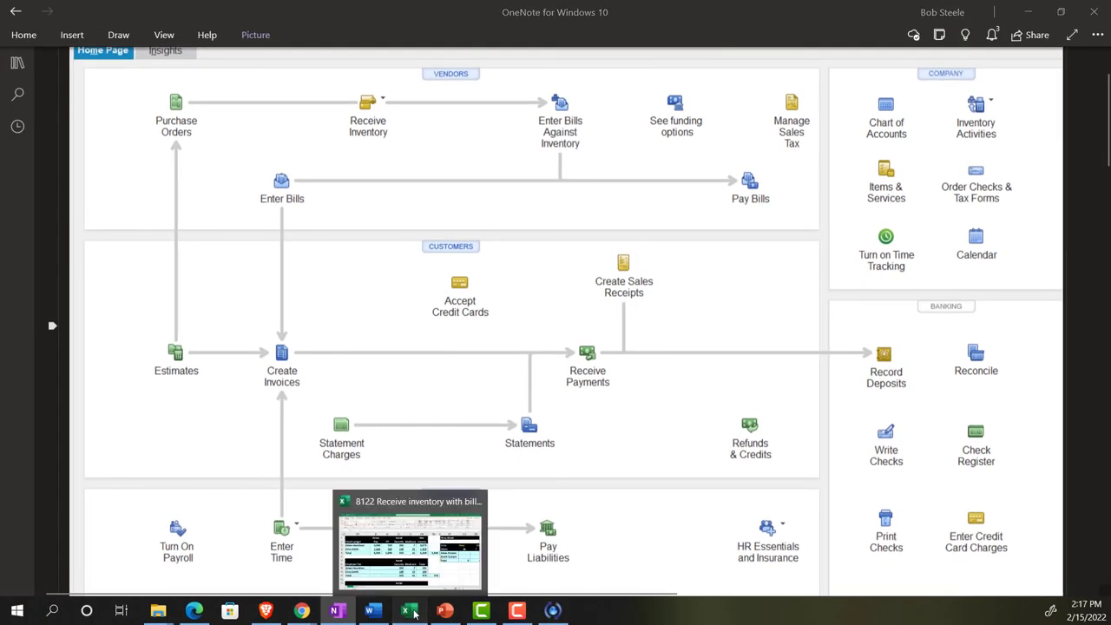
{"action": "left_click", "coordinate": [410, 611]}
{"action": "left_click", "coordinate": [414, 613]}
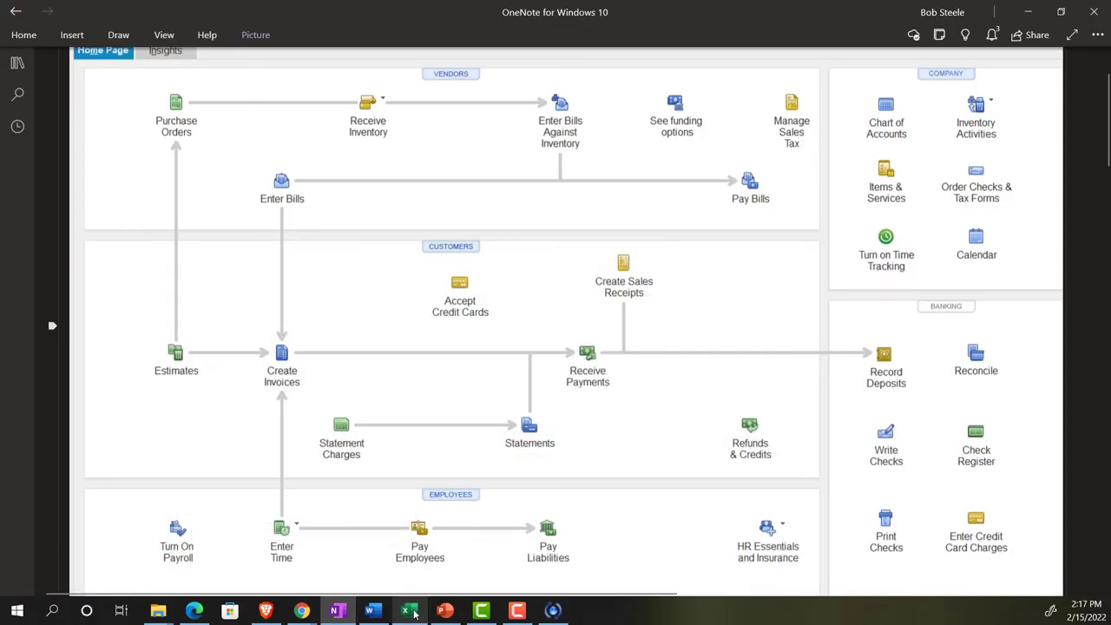
{"action": "left_click", "coordinate": [416, 613]}
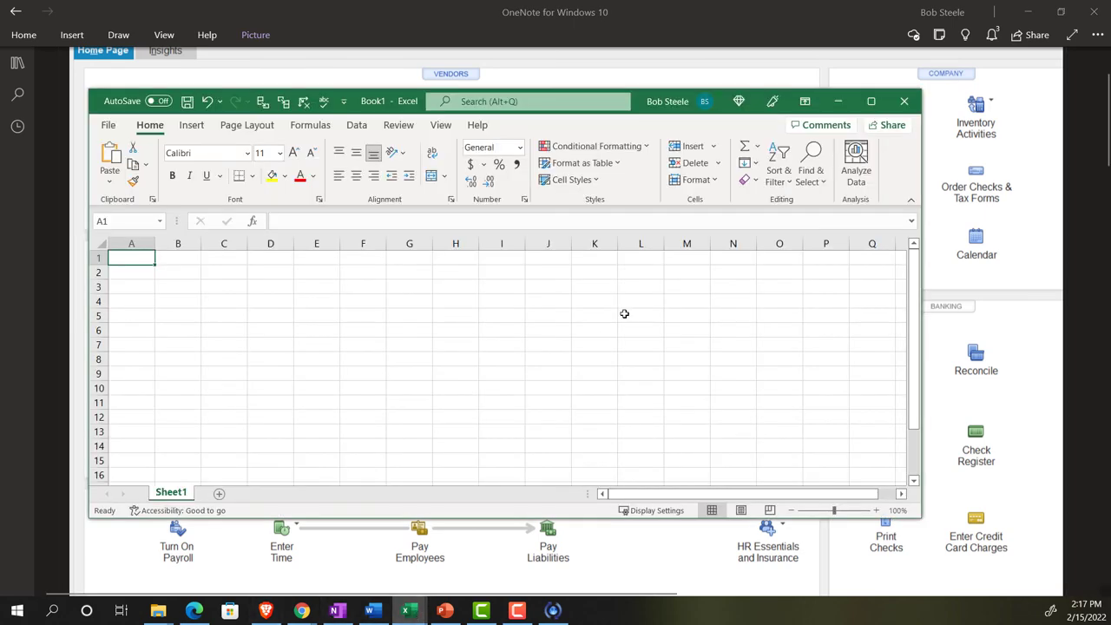
{"action": "left_click", "coordinate": [871, 102]}
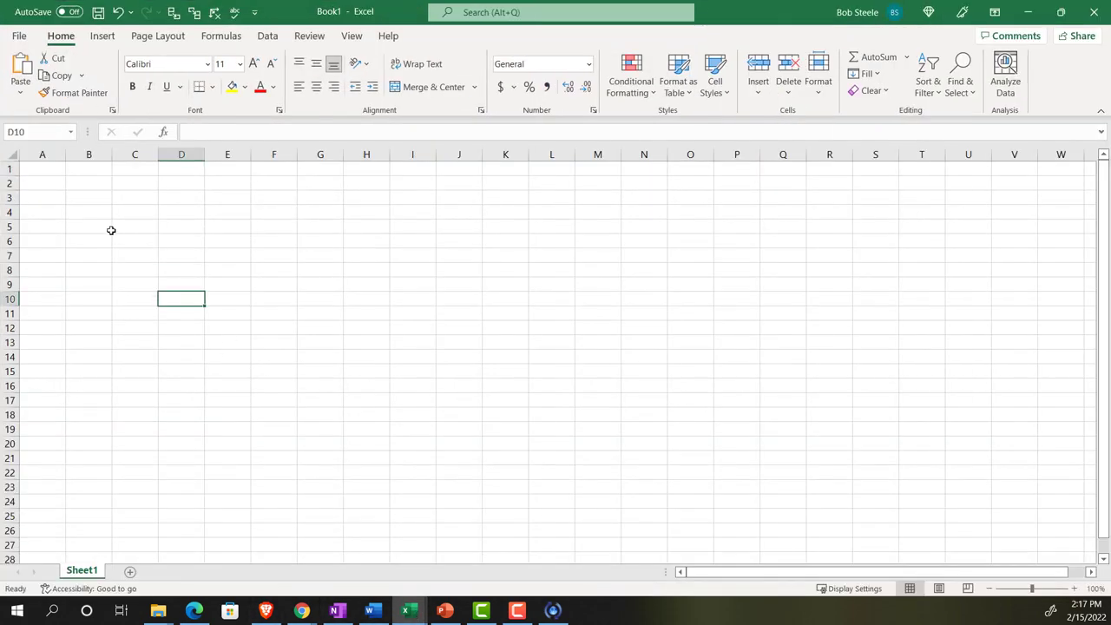
Format the entire worksheet as Currency with no symbol, 0 decimal places and negative numbers in red parentheses.
{"action": "left_click", "coordinate": [14, 162]}
{"action": "right_click", "coordinate": [114, 245]}
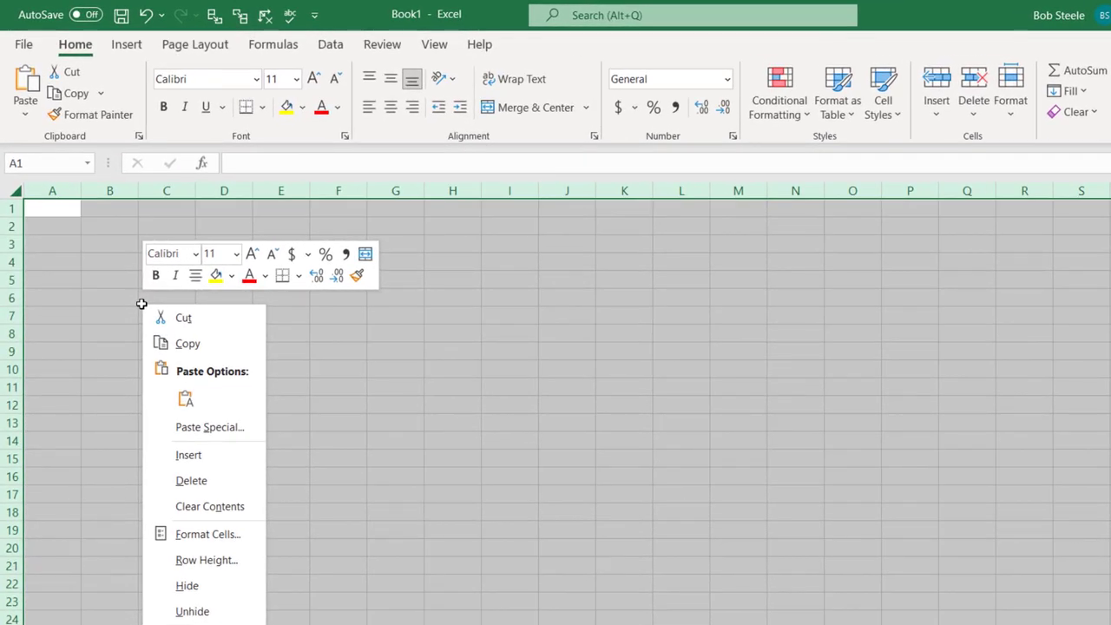
{"action": "left_click", "coordinate": [179, 528]}
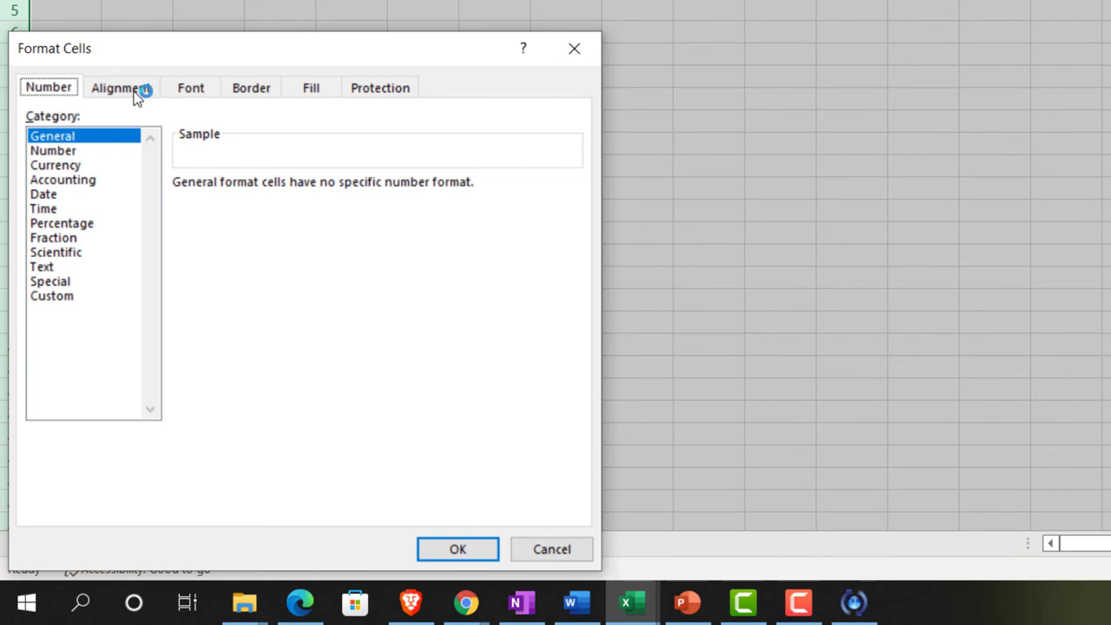
{"action": "left_click", "coordinate": [89, 151]}
{"action": "left_click", "coordinate": [80, 164]}
{"action": "left_click", "coordinate": [243, 298]}
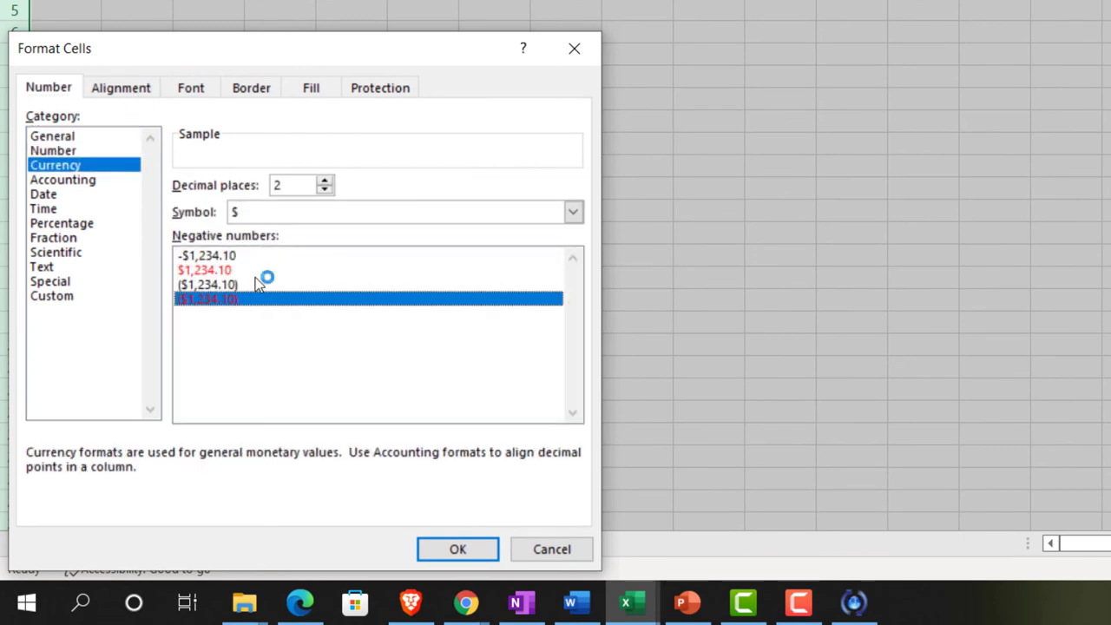
{"action": "left_click", "coordinate": [328, 215]}
{"action": "left_click", "coordinate": [318, 238]}
{"action": "left_click", "coordinate": [326, 192]}
{"action": "double_click", "coordinate": [327, 192]}
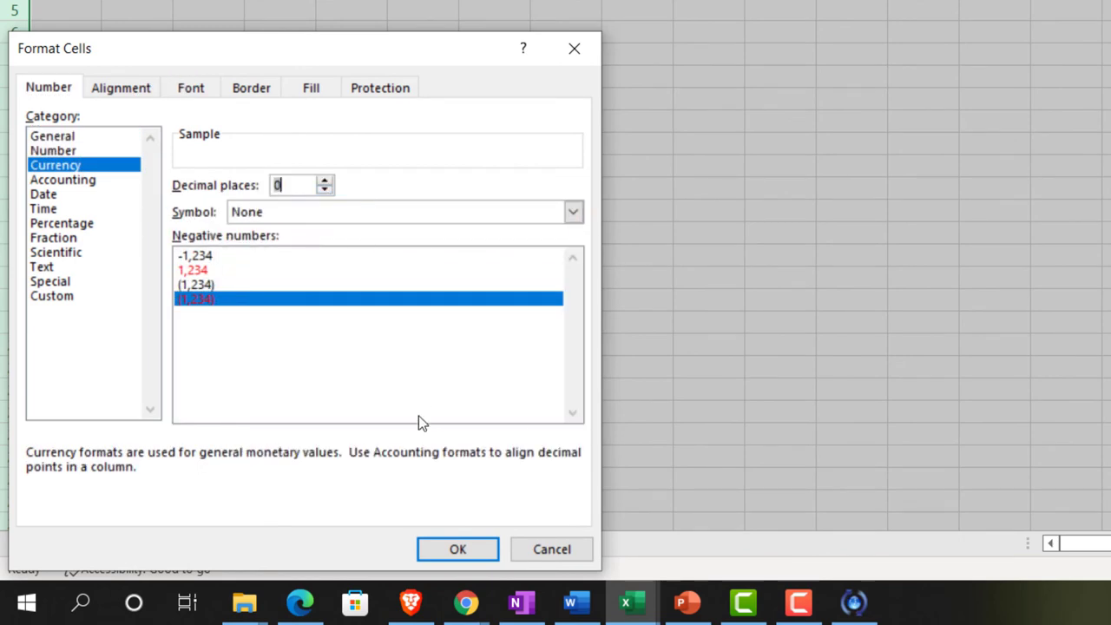
{"action": "left_click", "coordinate": [456, 549]}
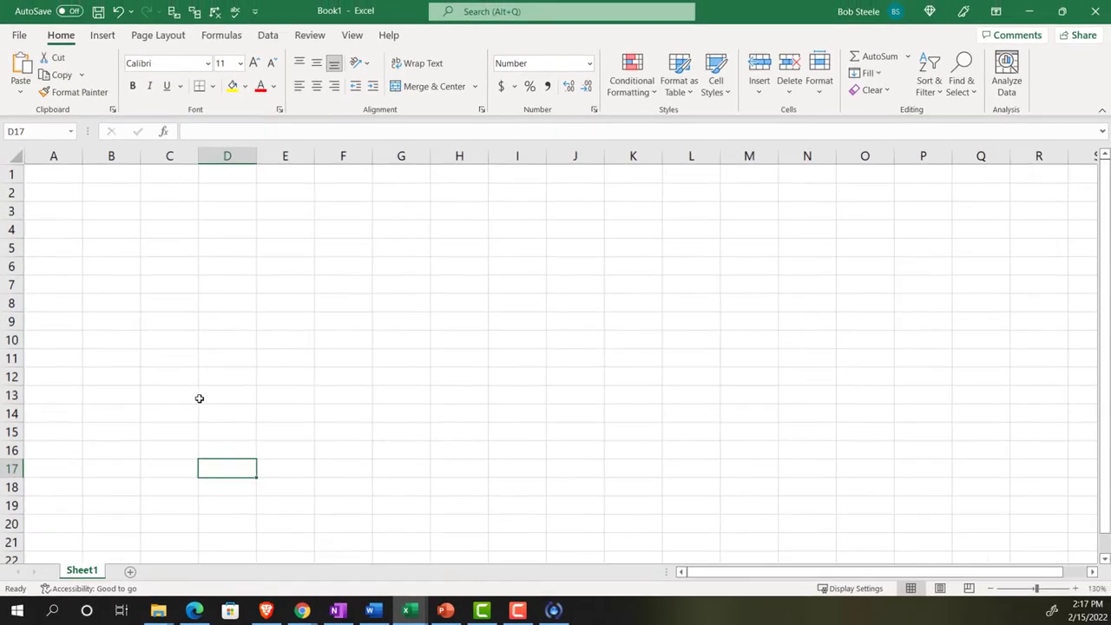
Widen column A slightly, and enter the label Sales in A1 with the amount 500 in B1.
{"action": "scroll", "coordinate": [244, 188], "scroll_direction": "up", "scroll_amount": 5}
{"action": "scroll", "coordinate": [126, 389], "scroll_direction": "up", "scroll_amount": 1}
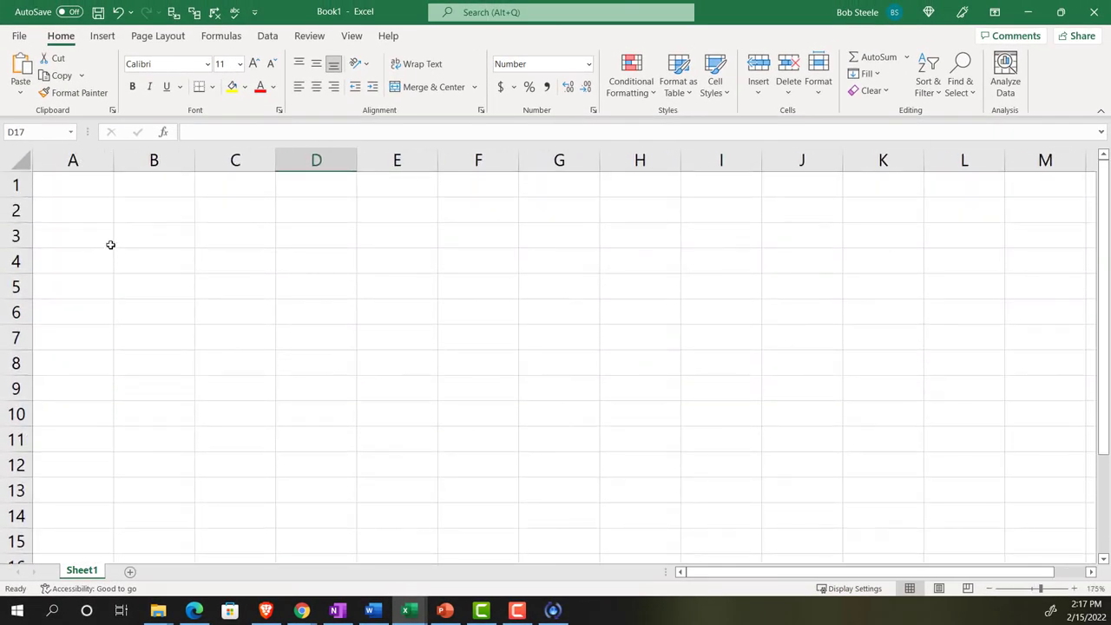
{"action": "left_click_drag", "start_coordinate": [113, 160], "coordinate": [141, 160]}
{"action": "left_click", "coordinate": [105, 186]}
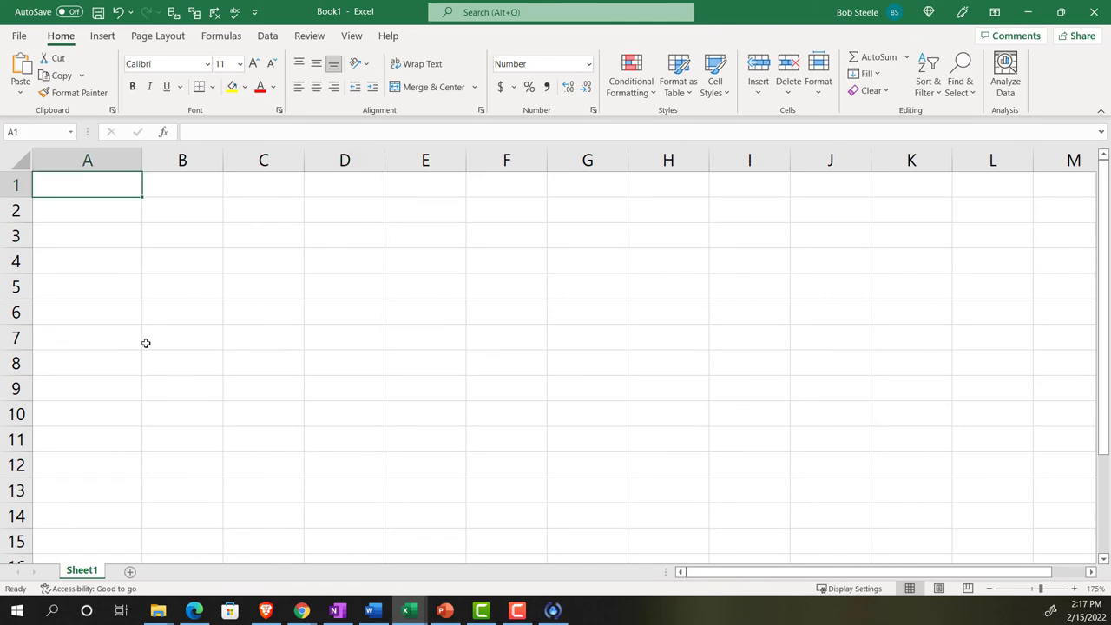
{"action": "type", "text": "Sales"}
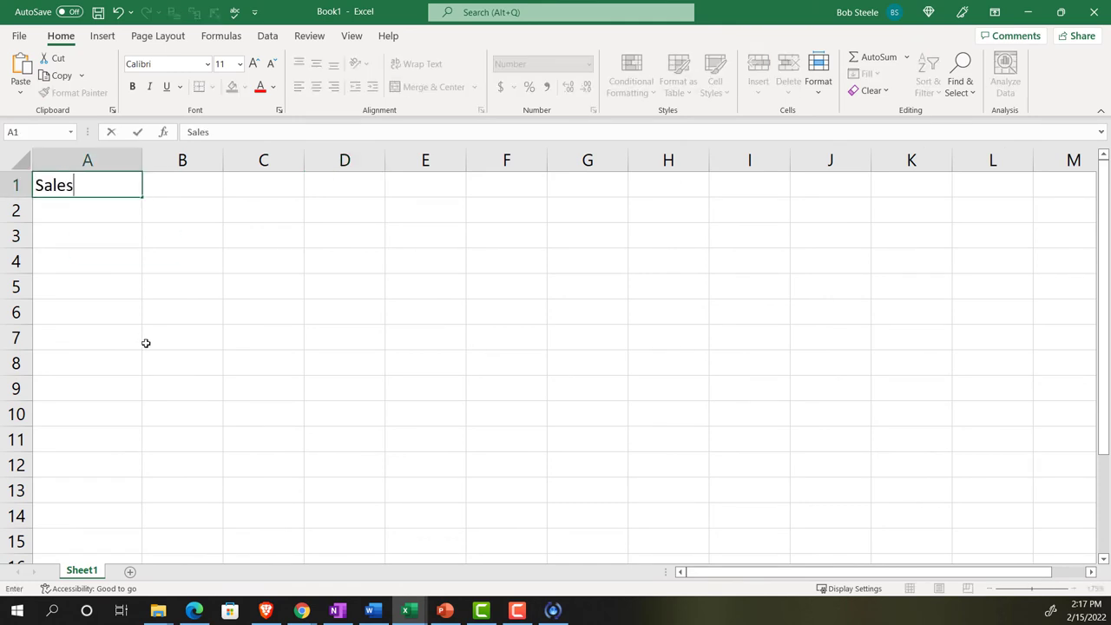
{"action": "key", "text": "Tab"}
{"action": "type", "text": "500"}
{"action": "key", "text": "Return"}
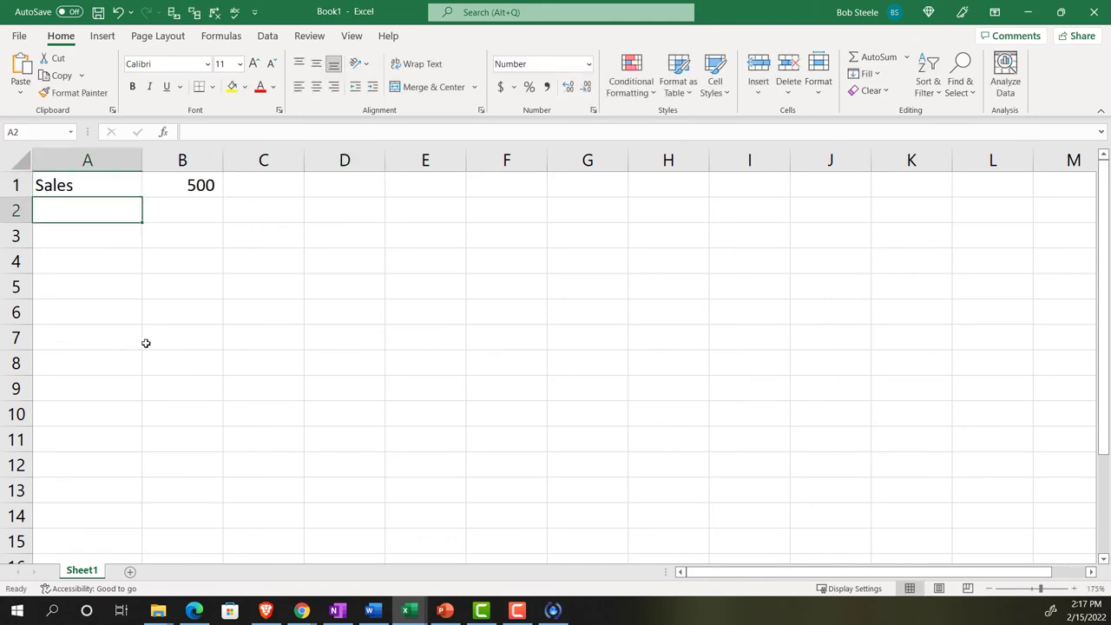
Make all cells of the worksheet bold.
{"action": "left_click", "coordinate": [21, 161]}
{"action": "left_click", "coordinate": [132, 86]}
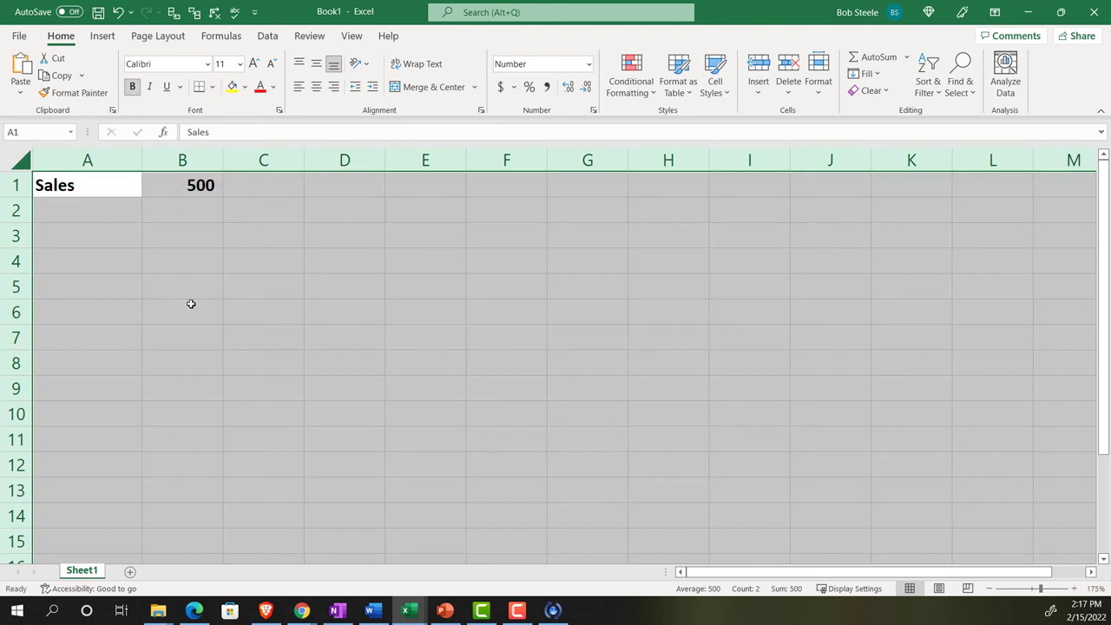
{"action": "scroll", "coordinate": [191, 303], "scroll_direction": "up", "scroll_amount": 2}
Enter the label Sales tax rate in A2 and the value .05 in B2.
{"action": "left_click", "coordinate": [104, 220]}
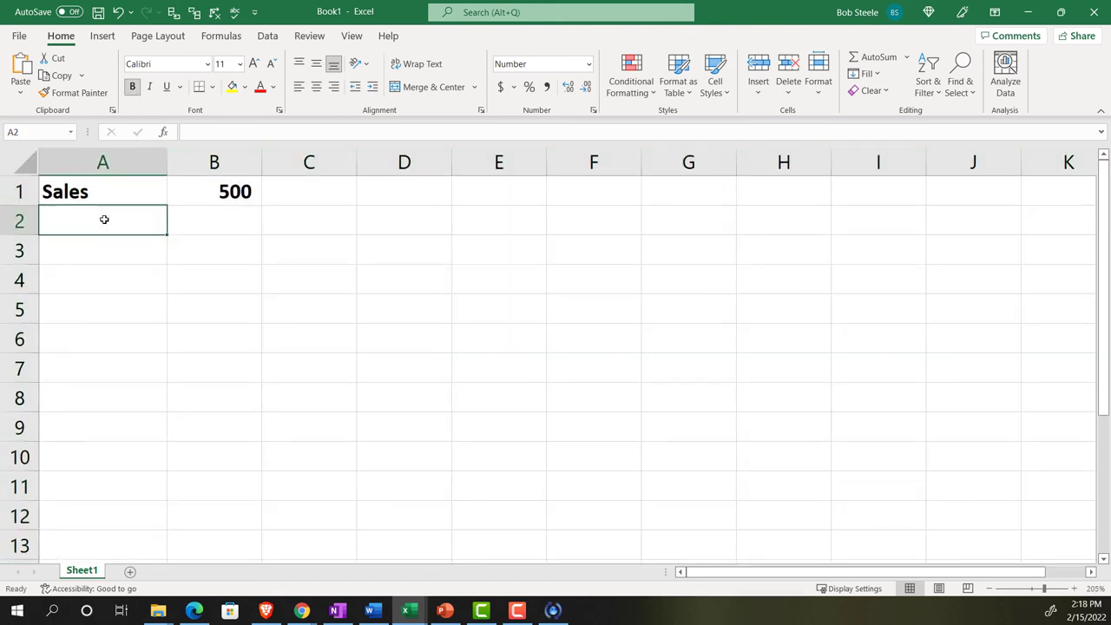
{"action": "type", "text": "Sales"}
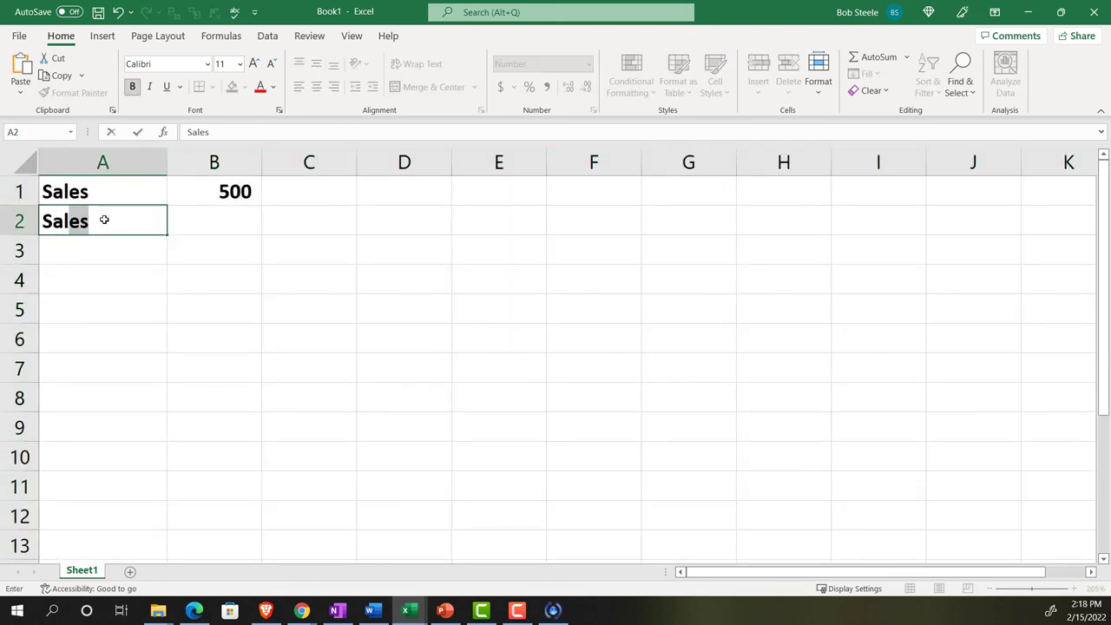
{"action": "type", "text": " tax rate"}
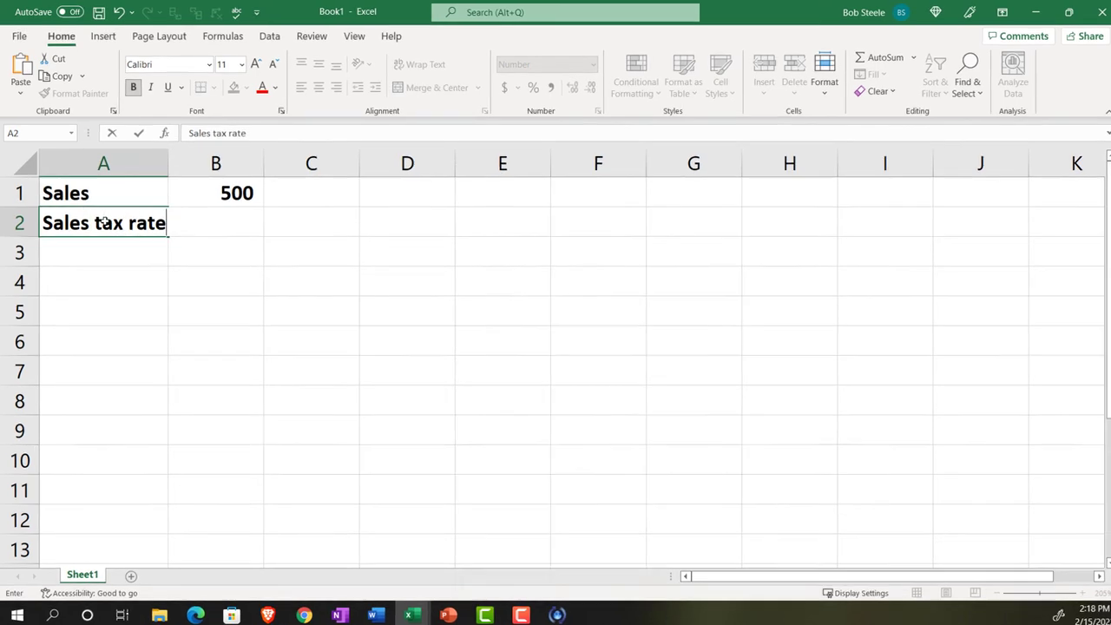
{"action": "key", "text": "Tab"}
{"action": "type", "text": ".05"}
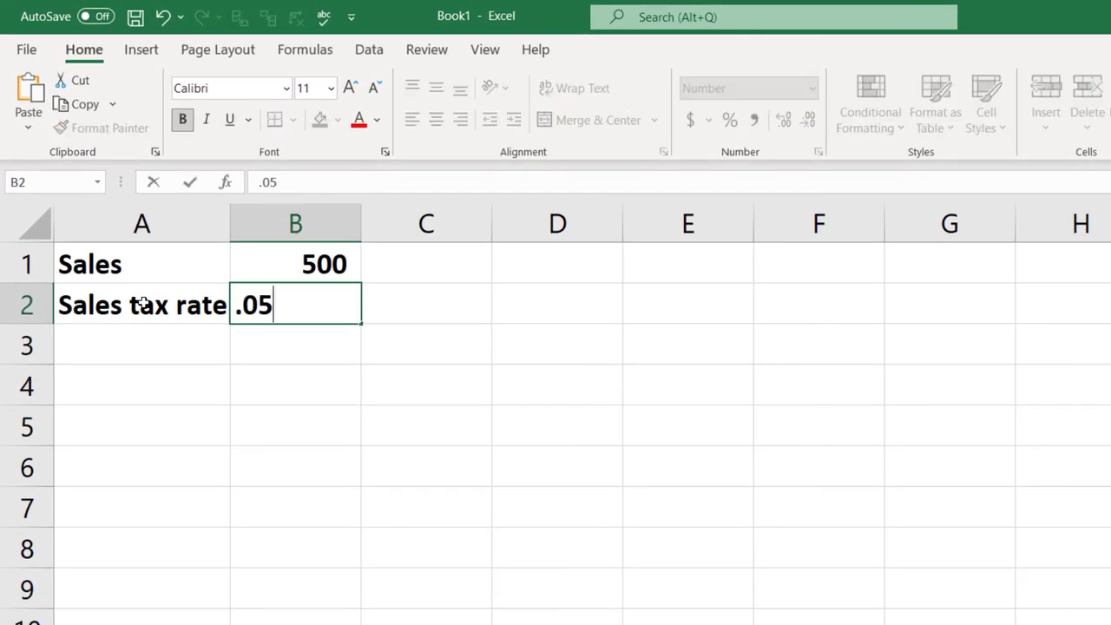
Format the tax rate in B2 as a percentage and underline it.
{"action": "left_click", "coordinate": [103, 220]}
{"action": "key", "text": "Right"}
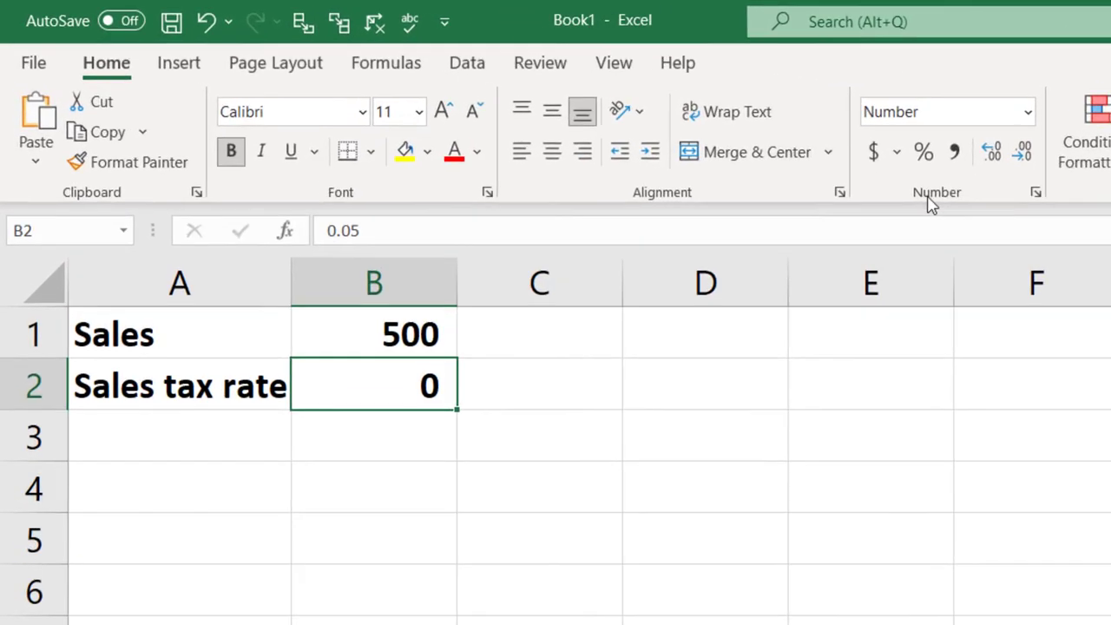
{"action": "left_click", "coordinate": [923, 152]}
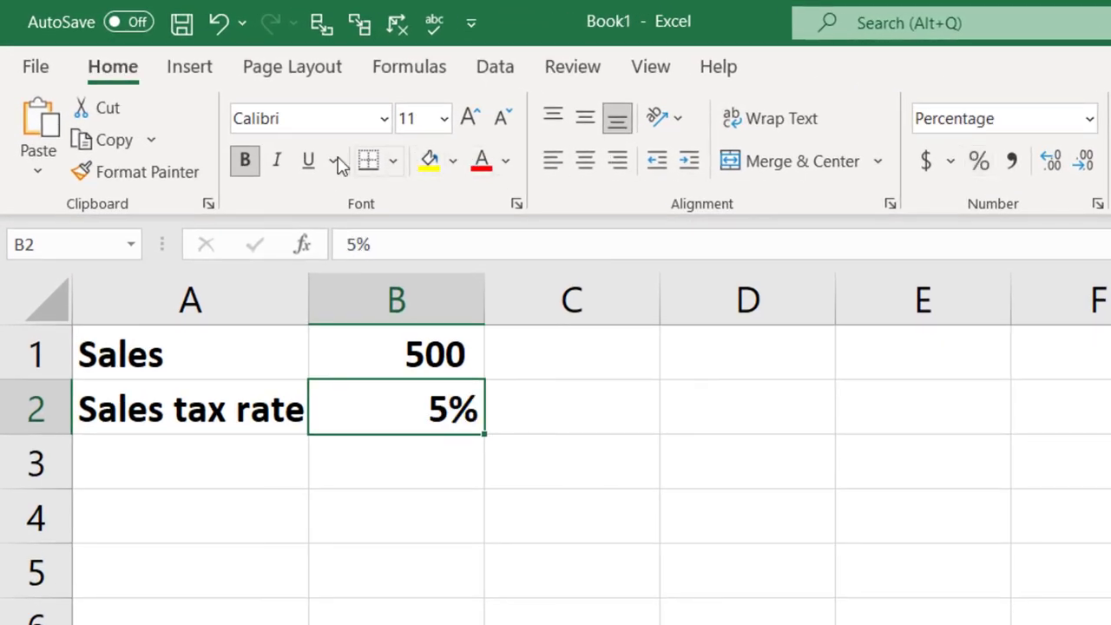
{"action": "left_click", "coordinate": [310, 167]}
Enter the label Sales tax in A3, without the suggested word "rate".
{"action": "key", "text": "Down"}
{"action": "key", "text": "Left"}
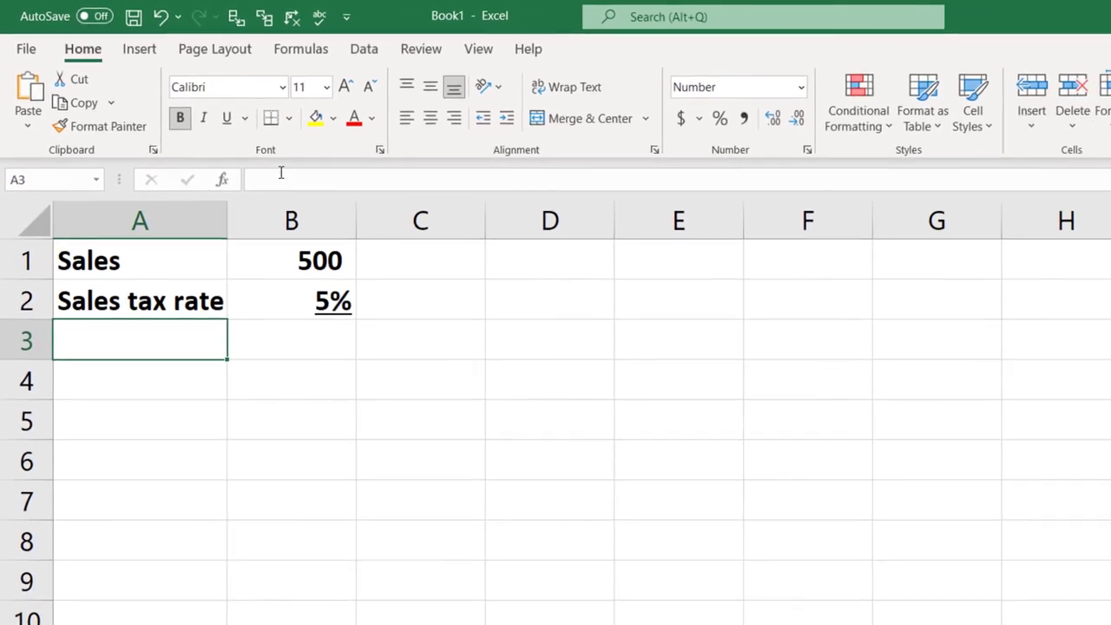
{"action": "type", "text": "Sasl"}
{"action": "key", "text": "BackSpace"}
{"action": "key", "text": "BackSpace"}
{"action": "key", "text": "BackSpace"}
{"action": "key", "text": "BackSpace"}
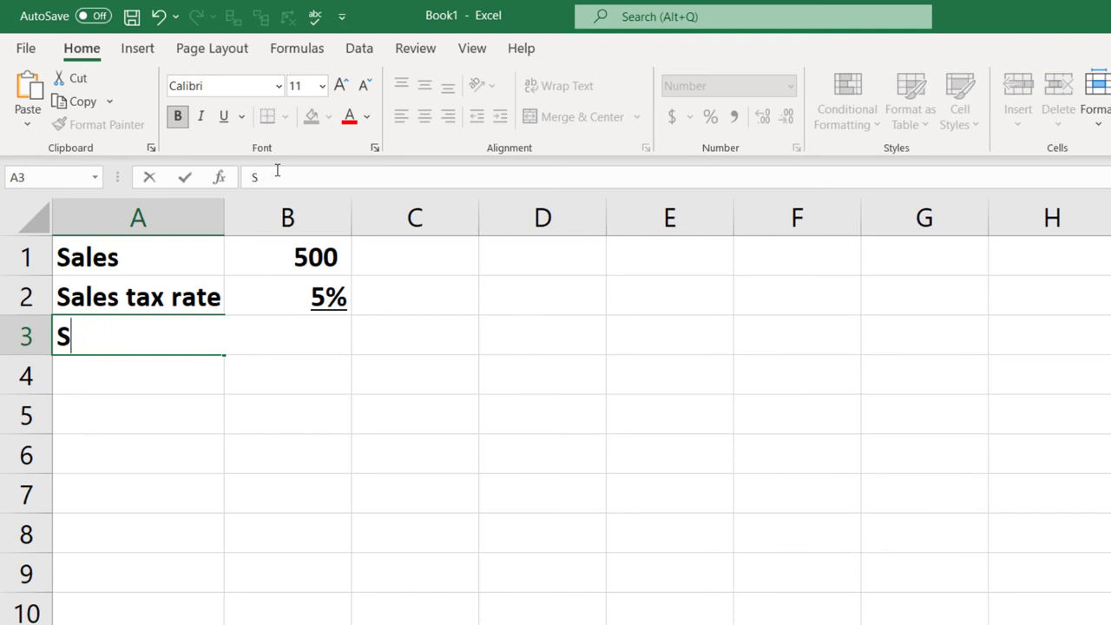
{"action": "type", "text": "Sales tax"}
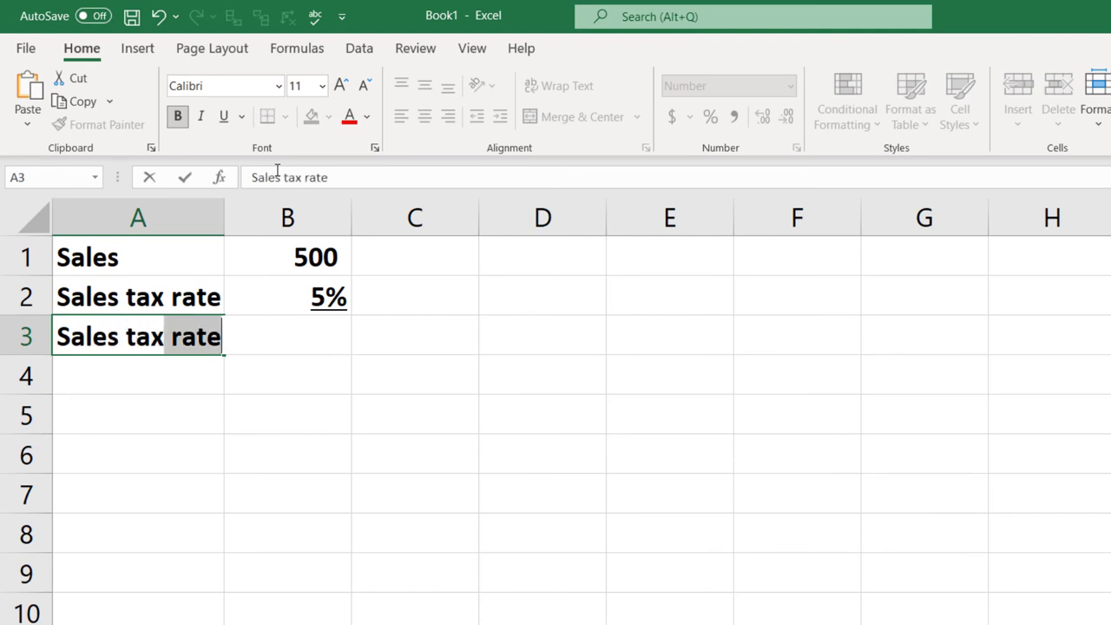
{"action": "key", "text": "BackSpace"}
{"action": "key", "text": "Tab"}
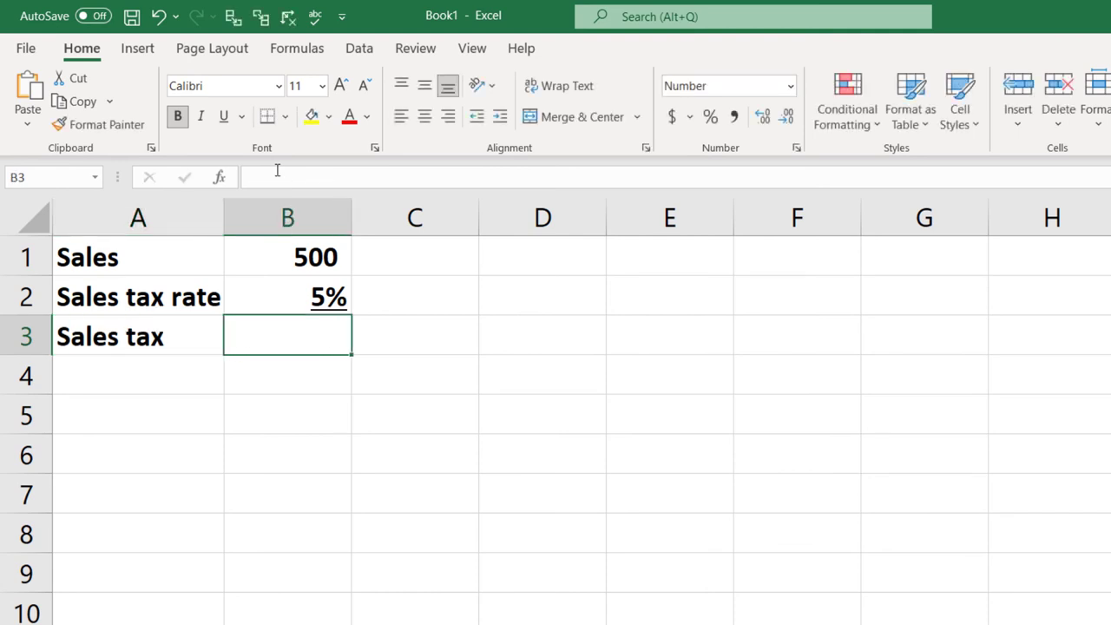
Calculate the sales tax in B3 with the formula =B1*B2.
{"action": "type", "text": "="}
{"action": "key", "text": "Up"}
{"action": "key", "text": "Up"}
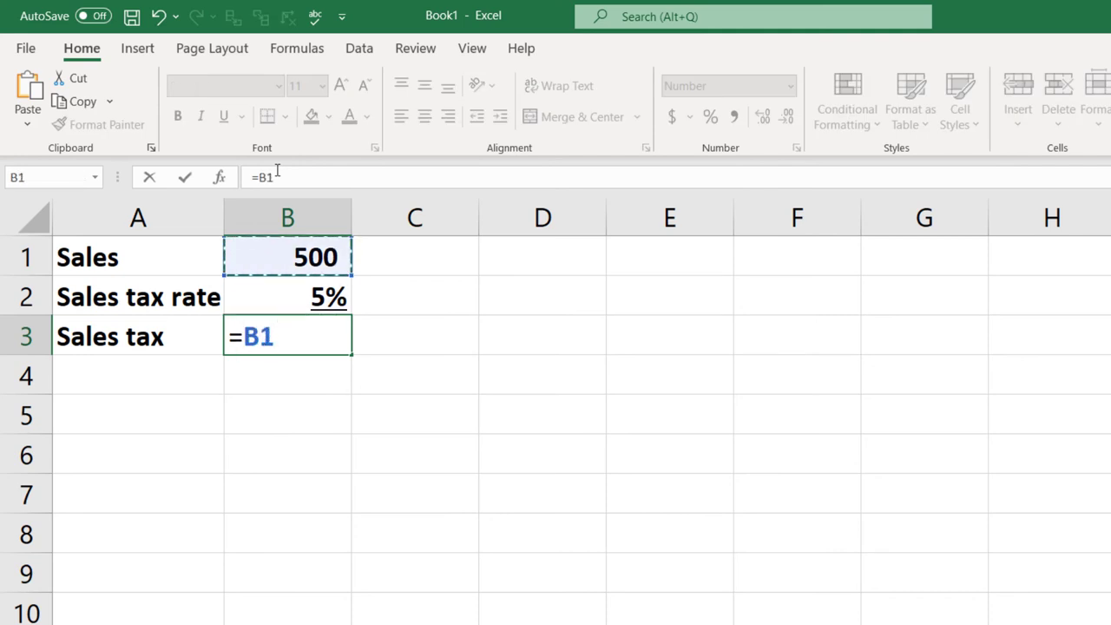
{"action": "type", "text": "*"}
{"action": "key", "text": "Up"}
{"action": "key", "text": "Return"}
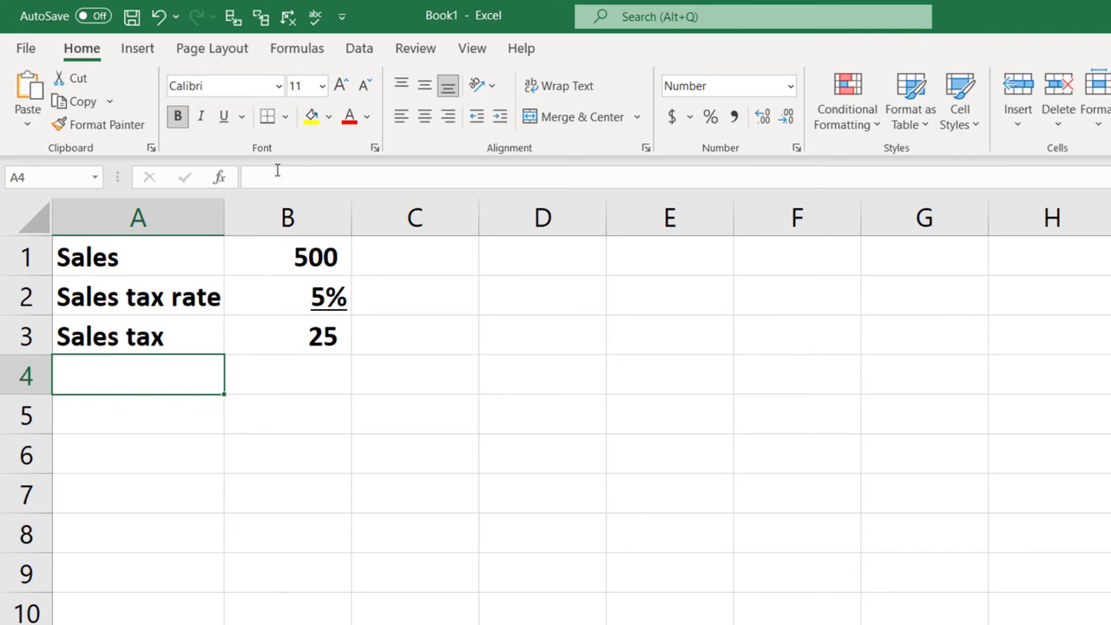
Enter the label "Charge to custoemr" in A4 and fit column A's width to its contents.
{"action": "type", "text": "Charge"}
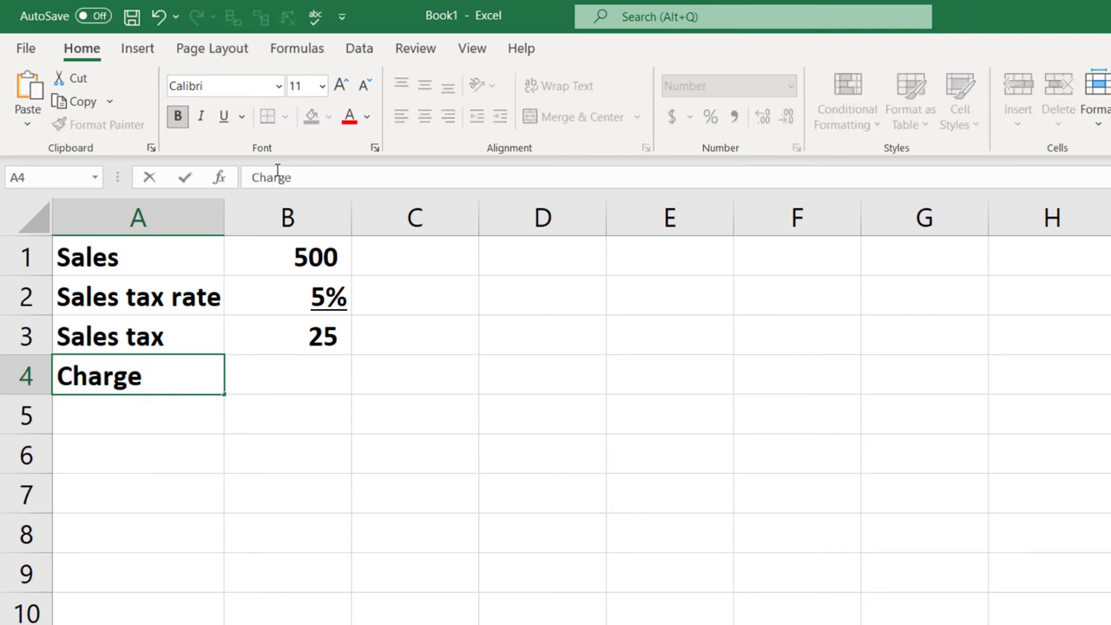
{"action": "type", "text": " to custoem "}
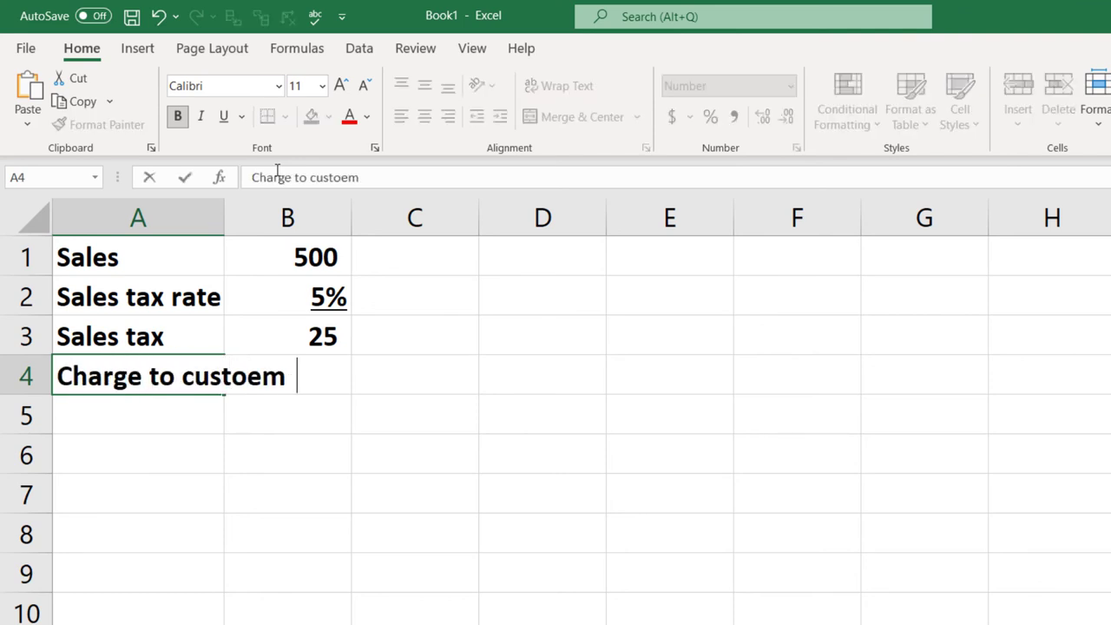
{"action": "type", "text": "r"}
{"action": "key", "text": "Tab"}
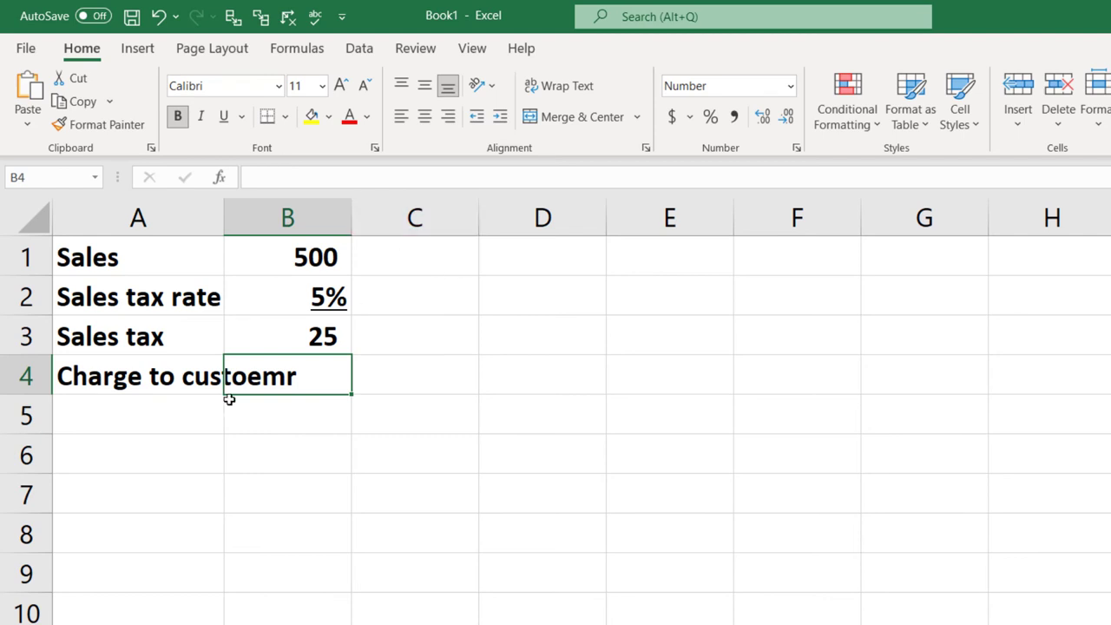
{"action": "double_click", "coordinate": [220, 216]}
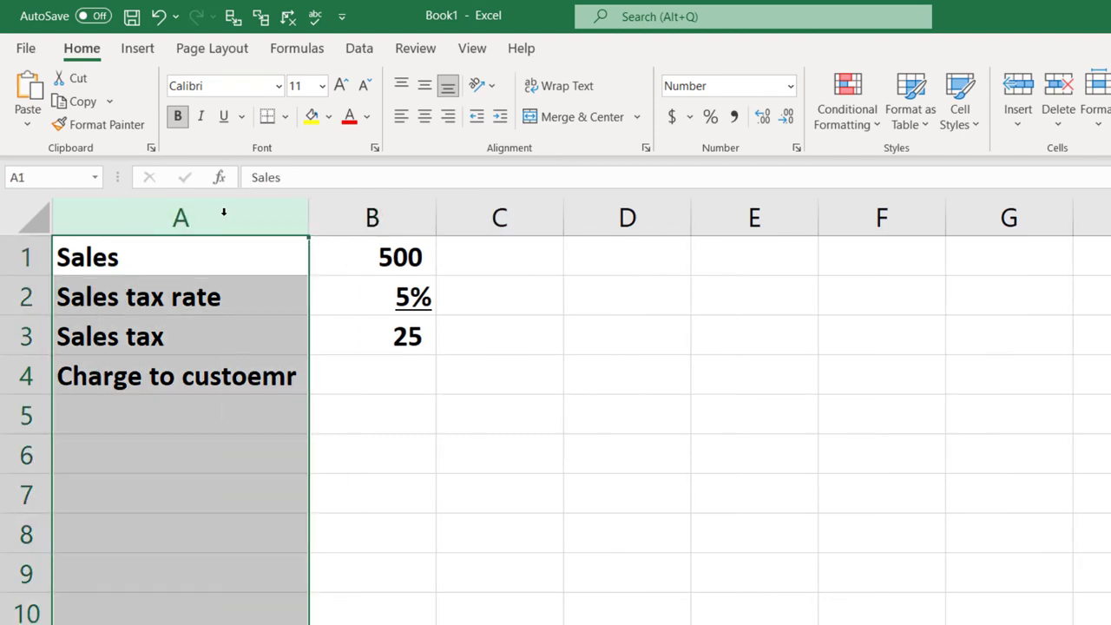
Calculate the total customer charge in B4 with the formula =B1+B3.
{"action": "type", "text": "="}
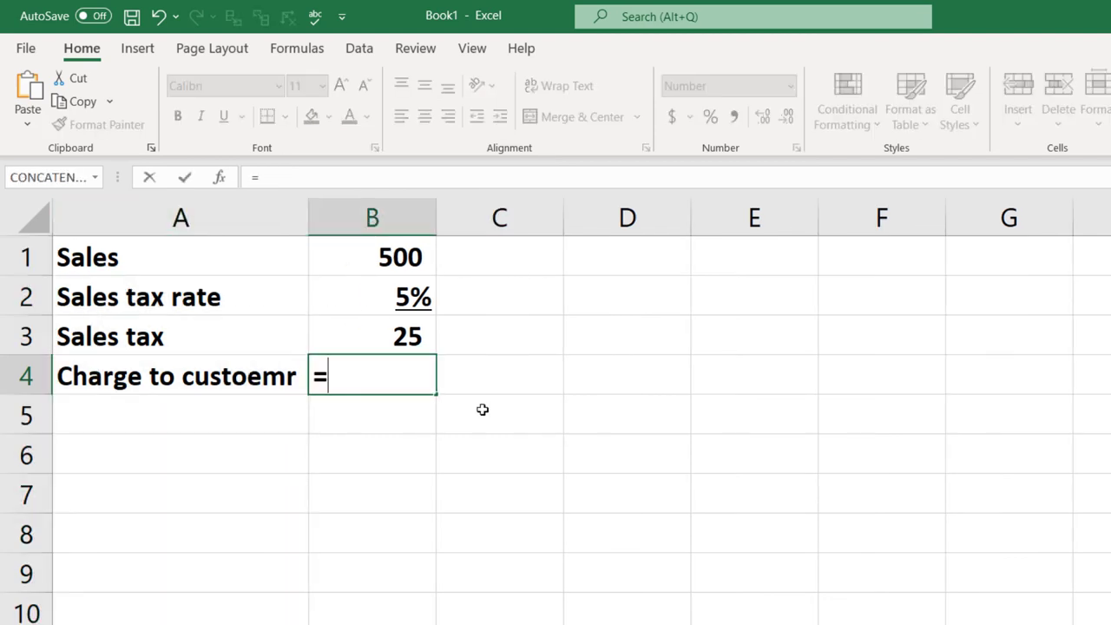
{"action": "key", "text": "Up"}
{"action": "key", "text": "Up"}
{"action": "key", "text": "Up"}
{"action": "type", "text": "+"}
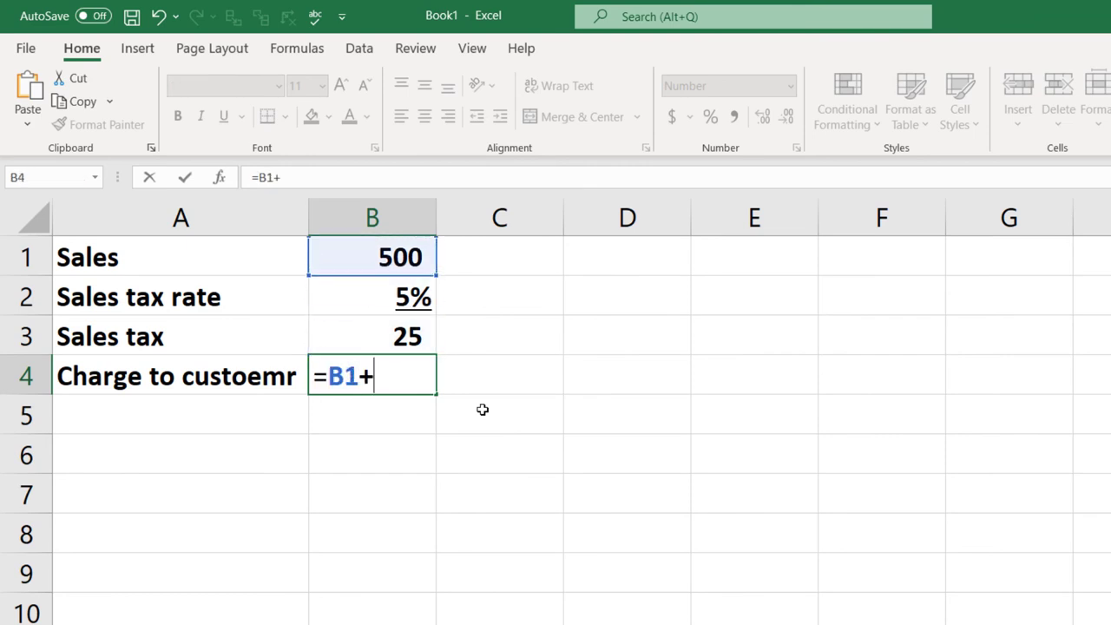
{"action": "key", "text": "Up"}
{"action": "key", "text": "Return"}
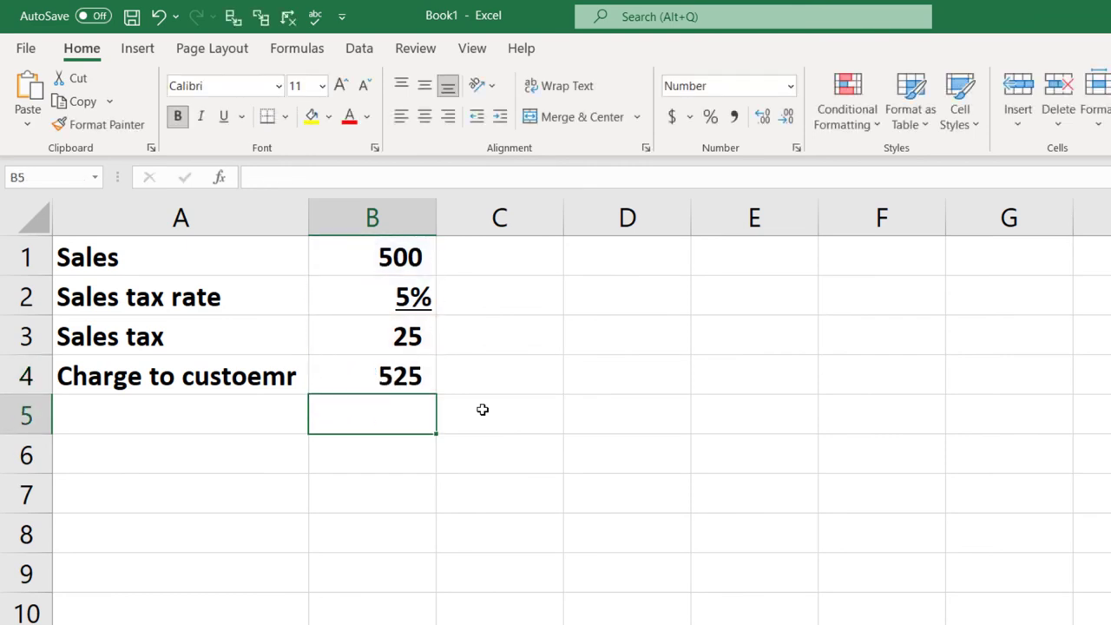
{"action": "key", "text": "Up"}
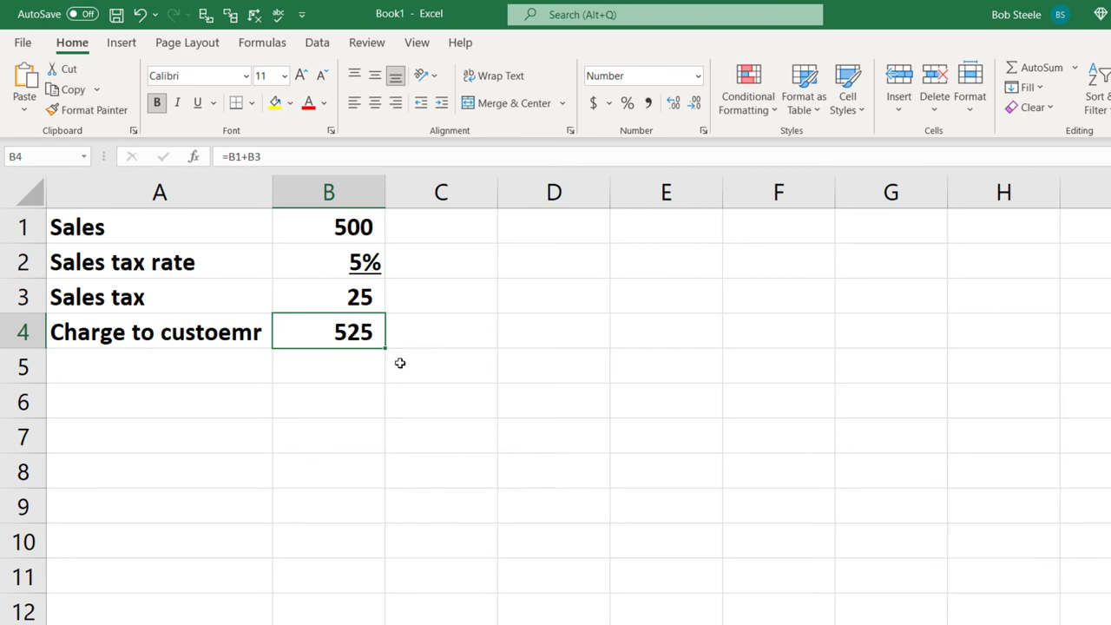
Start a second calculation with the label Sales in A6 and the amount 500 in B6.
{"action": "left_click", "coordinate": [180, 398]}
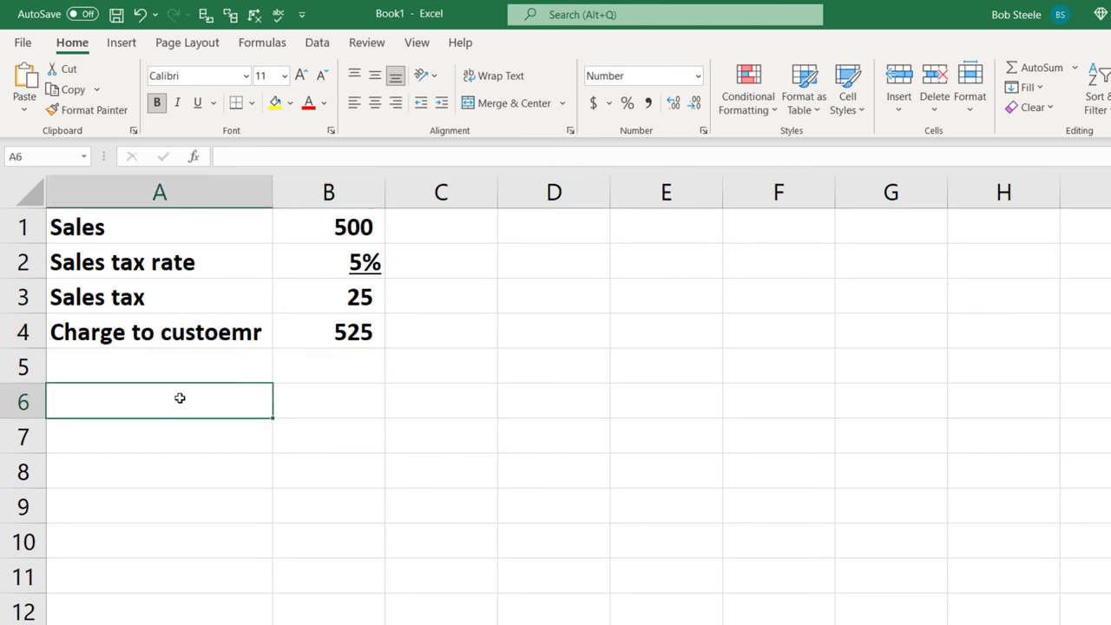
{"action": "type", "text": "Sales"}
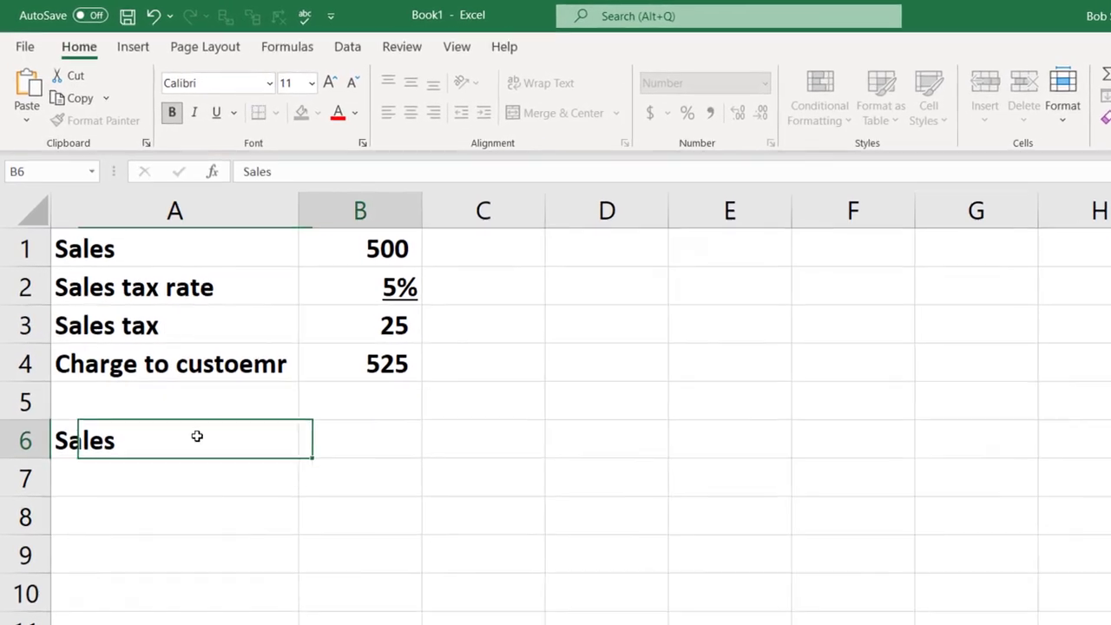
{"action": "key", "text": "Tab"}
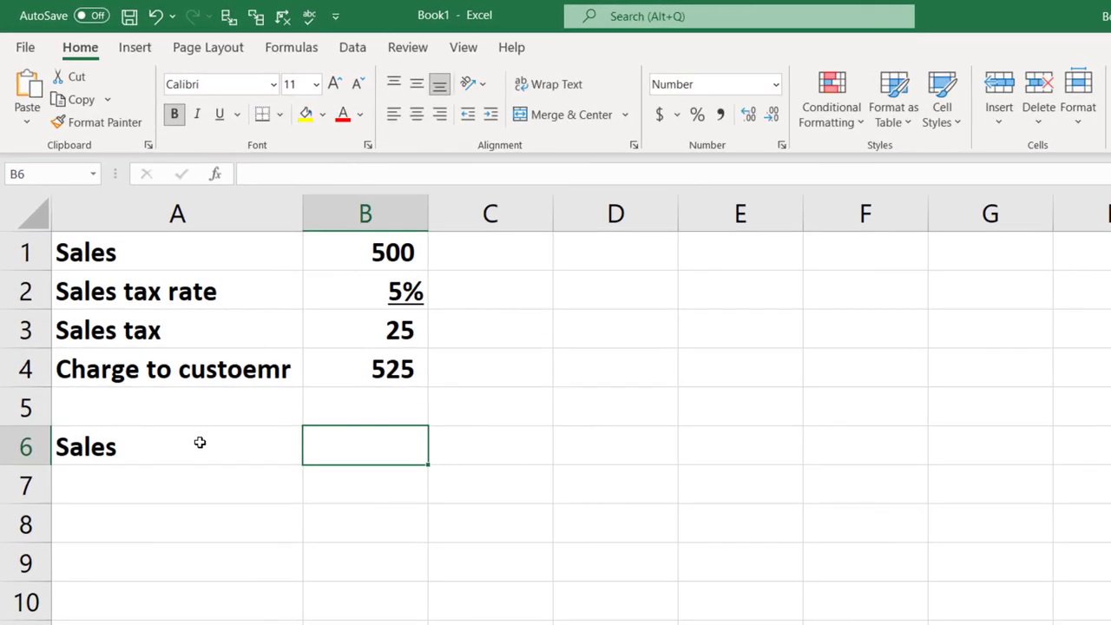
{"action": "type", "text": "500"}
{"action": "key", "text": "Return"}
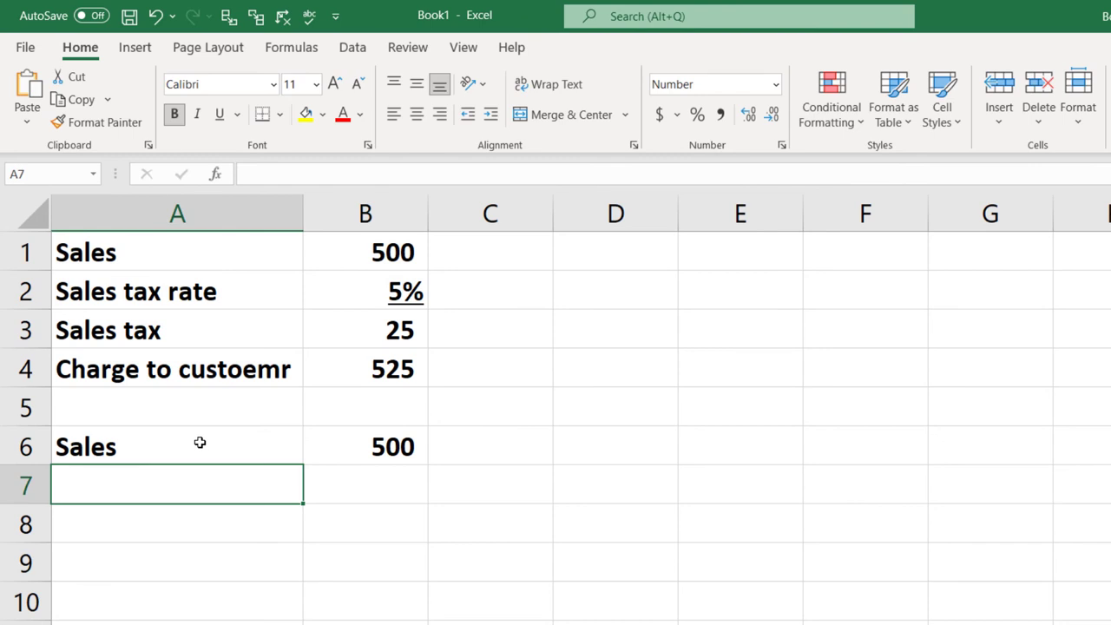
Enter the label "Sales + sales tax rate" in A7.
{"action": "type", "text": "Sales tax"}
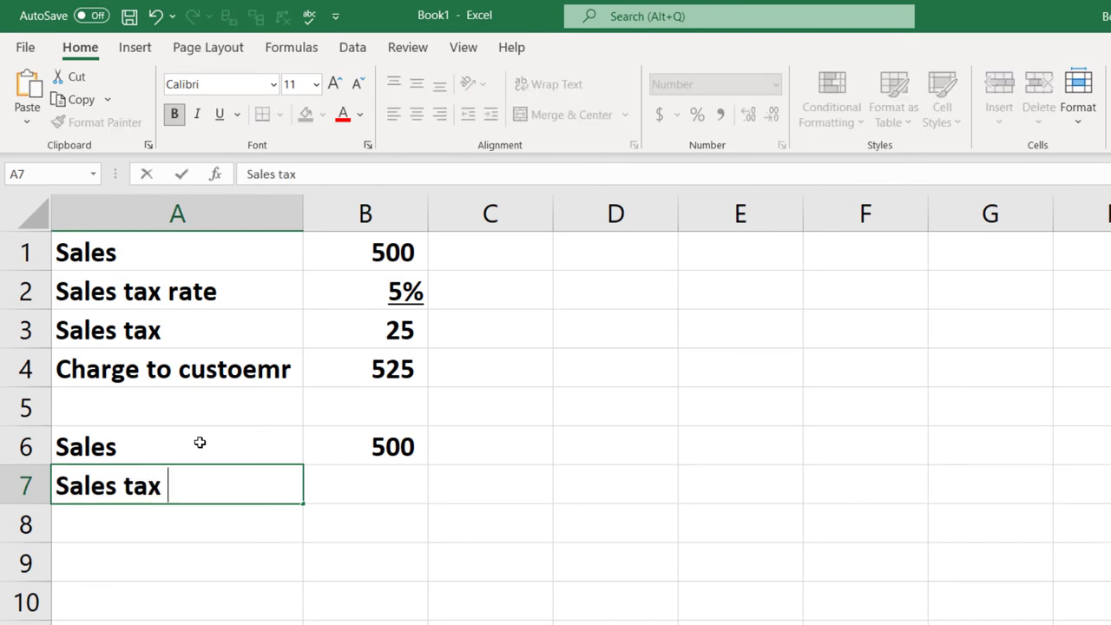
{"action": "key", "text": "BackSpace"}
{"action": "key", "text": "BackSpace"}
{"action": "key", "text": "BackSpace"}
{"action": "key", "text": "BackSpace"}
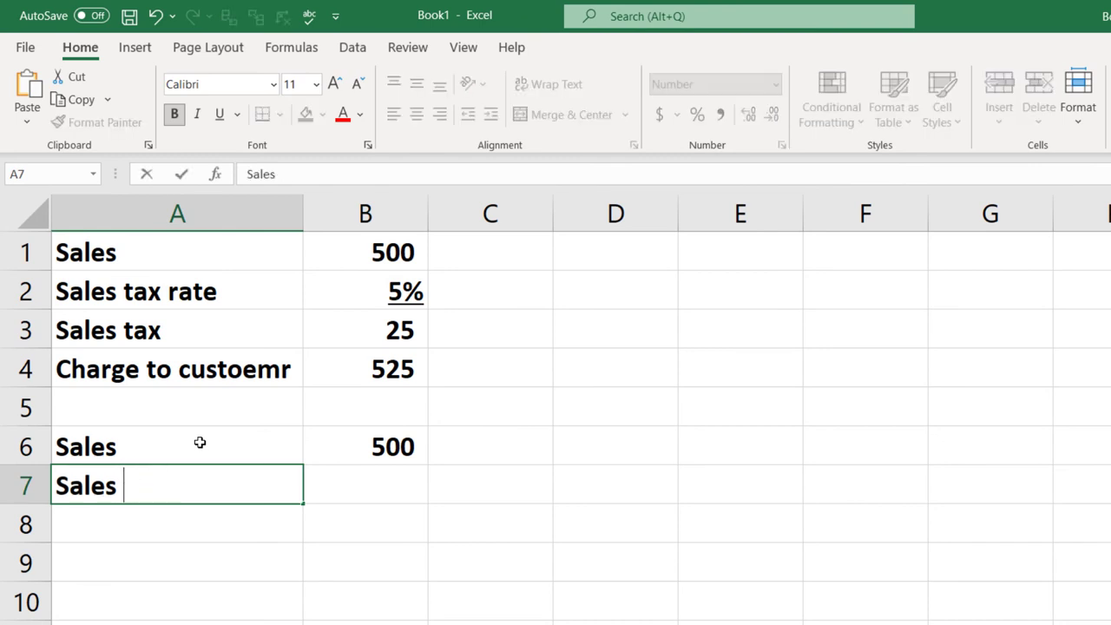
{"action": "type", "text": "+ sales ta"}
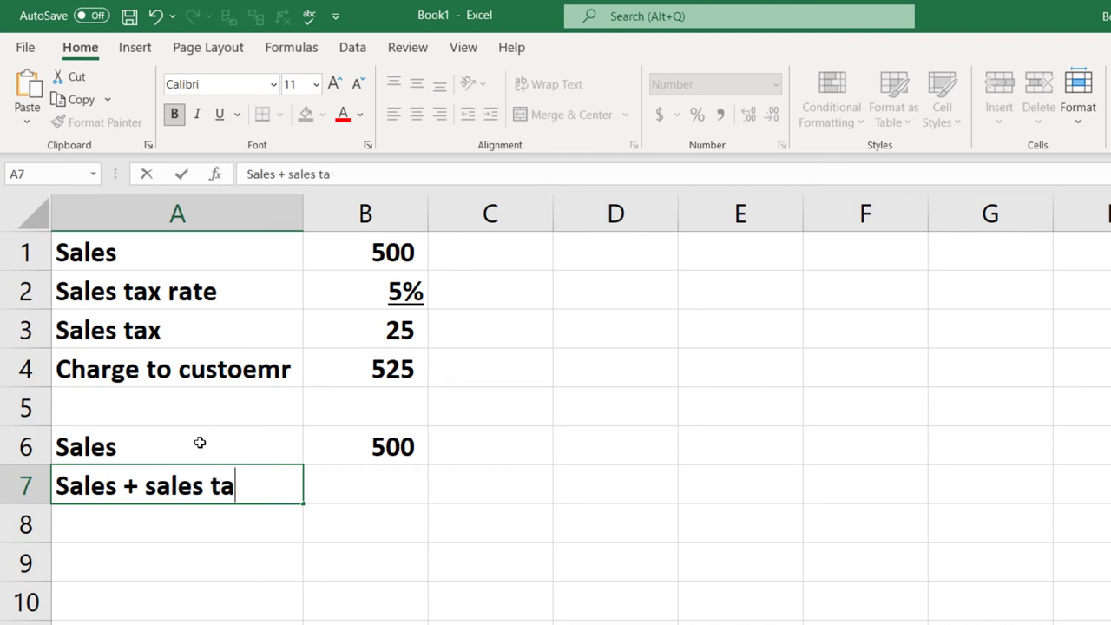
{"action": "type", "text": "x rate"}
{"action": "key", "text": "Tab"}
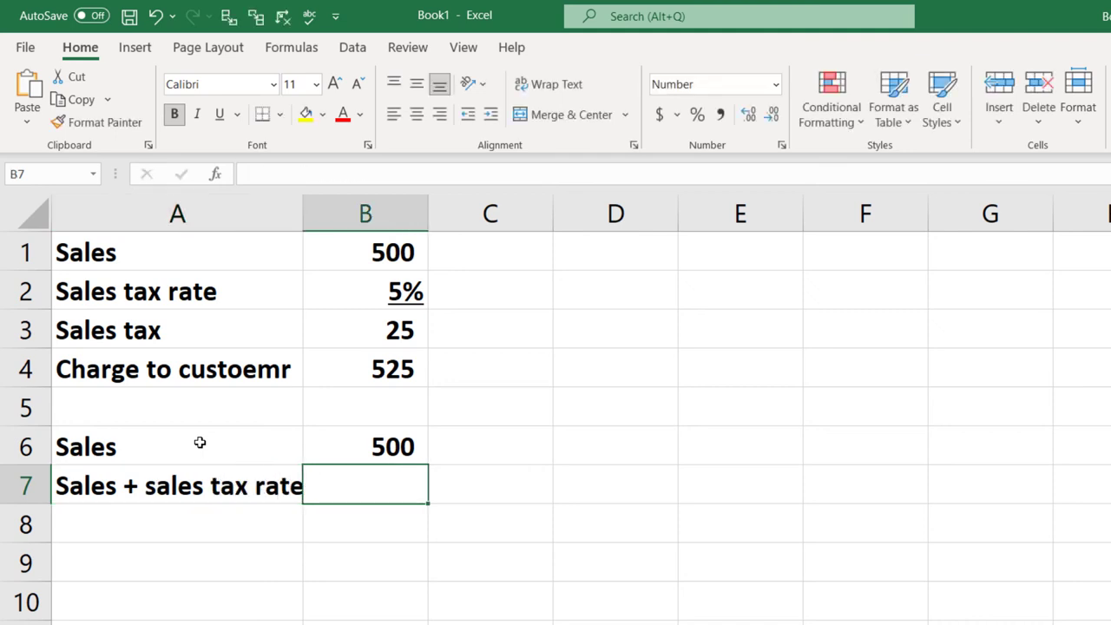
Enter the combined rate in B7 as =1+.05, formatted as a percentage and underlined.
{"action": "type", "text": "=1"}
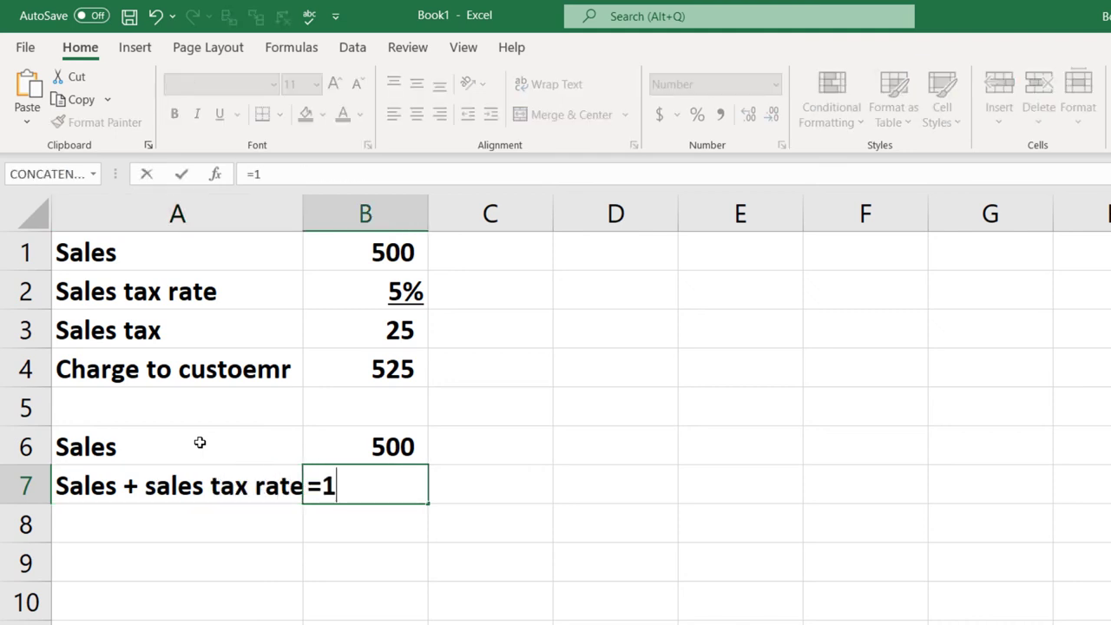
{"action": "type", "text": "+.05"}
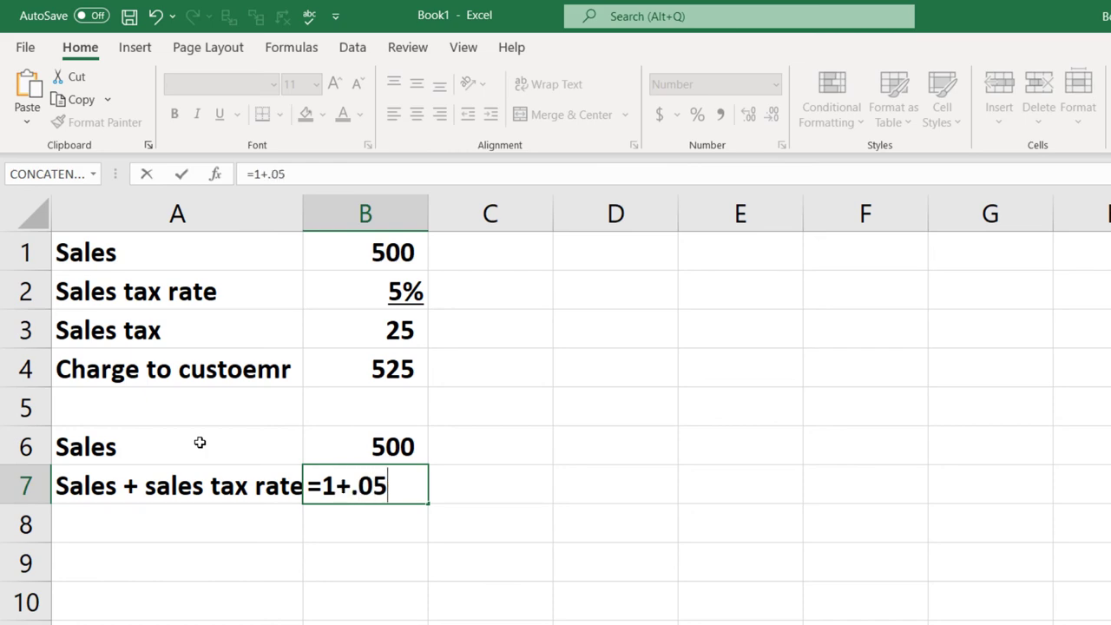
{"action": "key", "text": "shift+Tab"}
{"action": "key", "text": "Tab"}
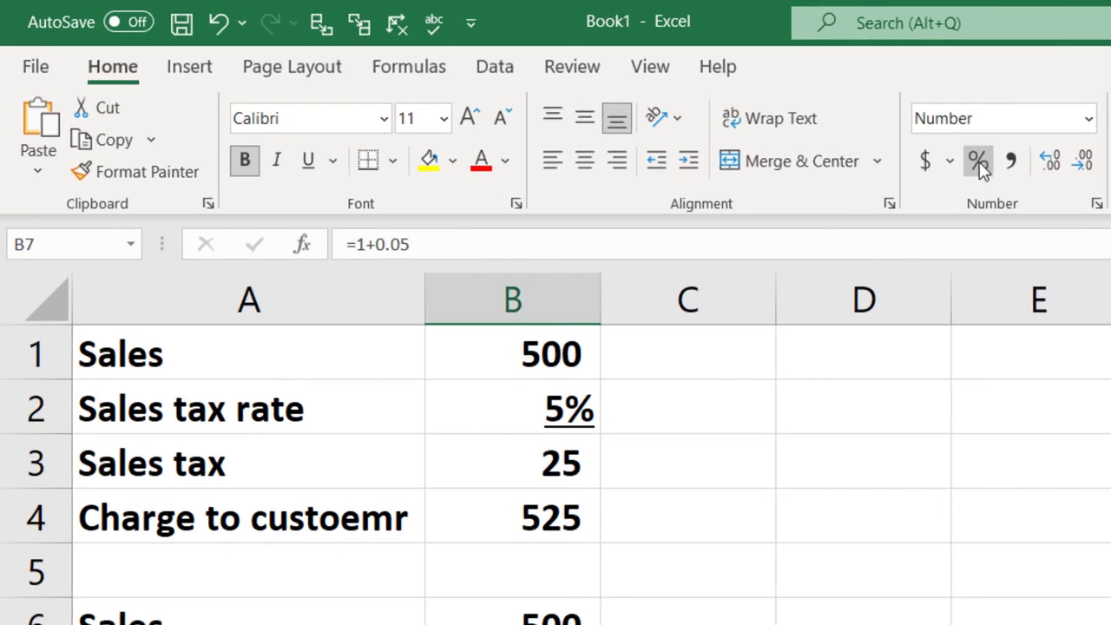
{"action": "left_click", "coordinate": [903, 147]}
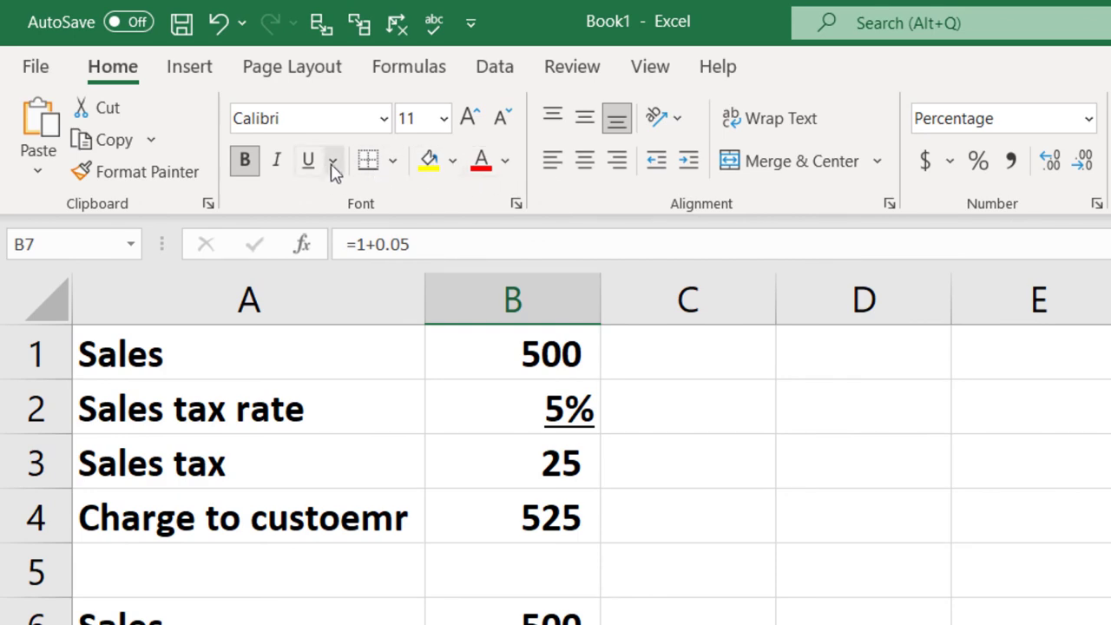
{"action": "key", "text": "Return"}
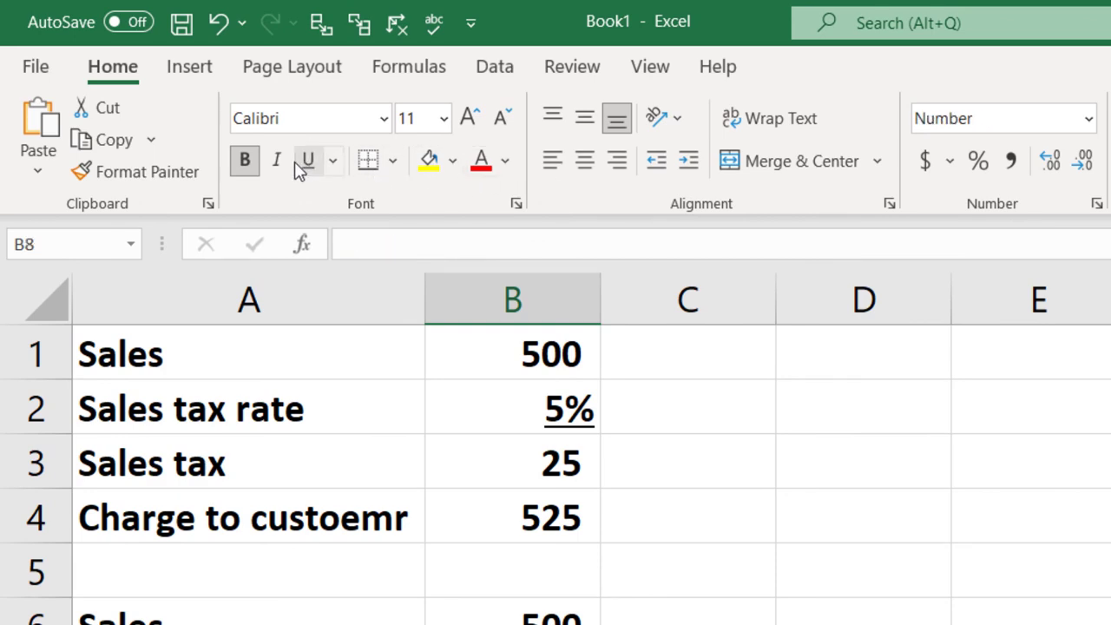
Fill the label in A8 with a reference to the "Charge to custoemr" label in A4.
{"action": "key", "text": "Left"}
{"action": "type", "text": "+"}
{"action": "key", "text": "Up"}
{"action": "key", "text": "Up"}
{"action": "key", "text": "Up"}
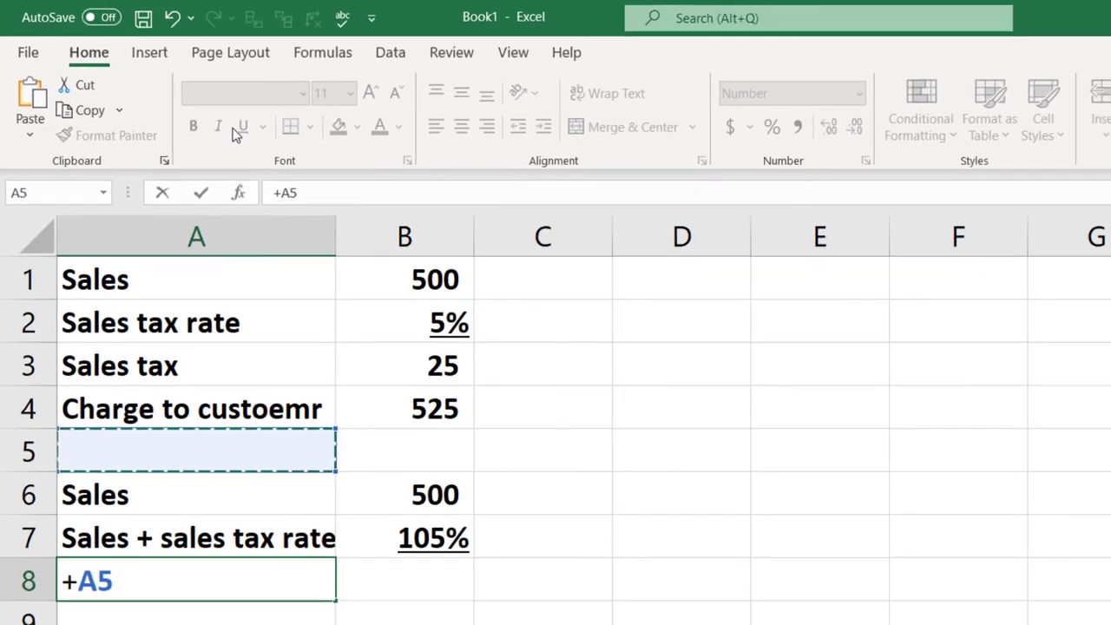
{"action": "key", "text": "Up"}
{"action": "key", "text": "Tab"}
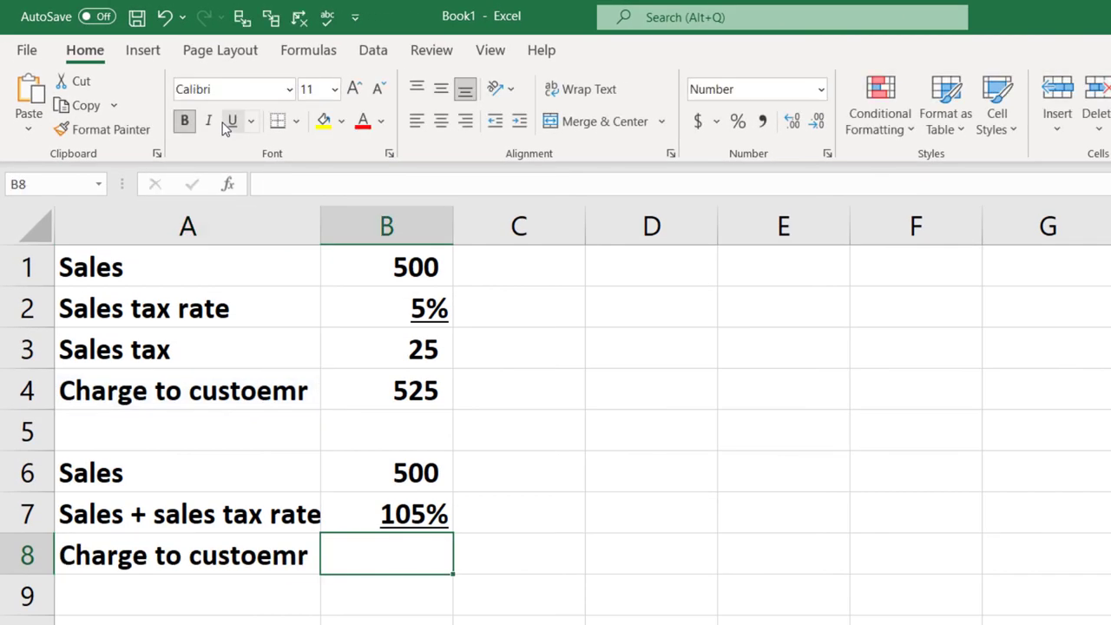
Calculate the customer charge in B8 with the formula =B6*B7 and check the cells it multiplies.
{"action": "type", "text": "="}
{"action": "key", "text": "Up"}
{"action": "key", "text": "Up"}
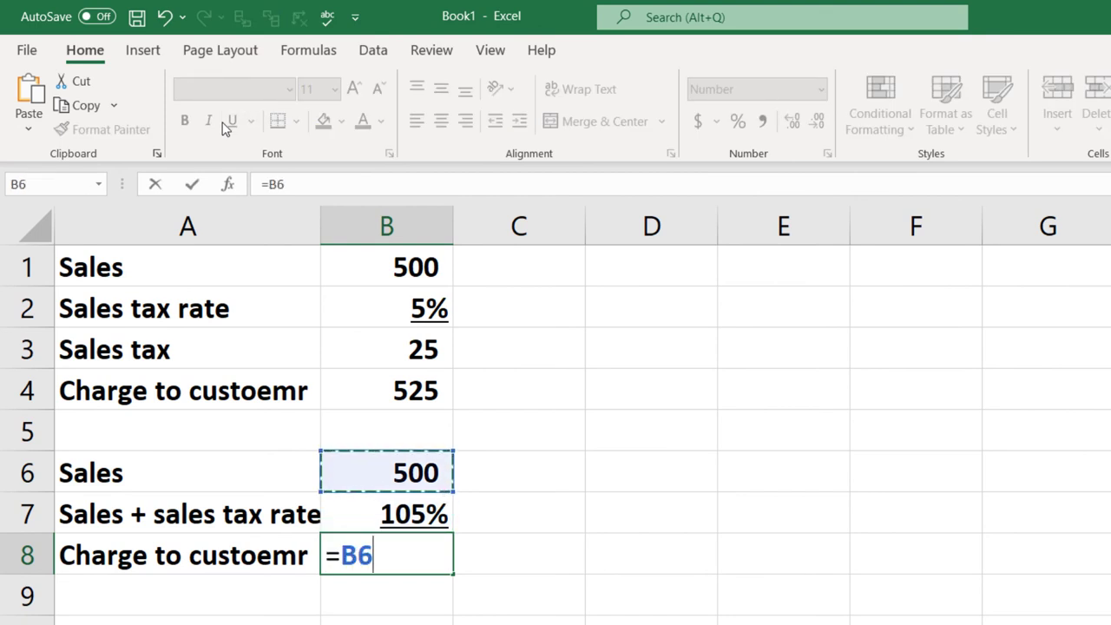
{"action": "type", "text": "*"}
{"action": "key", "text": "Up"}
{"action": "key", "text": "Return"}
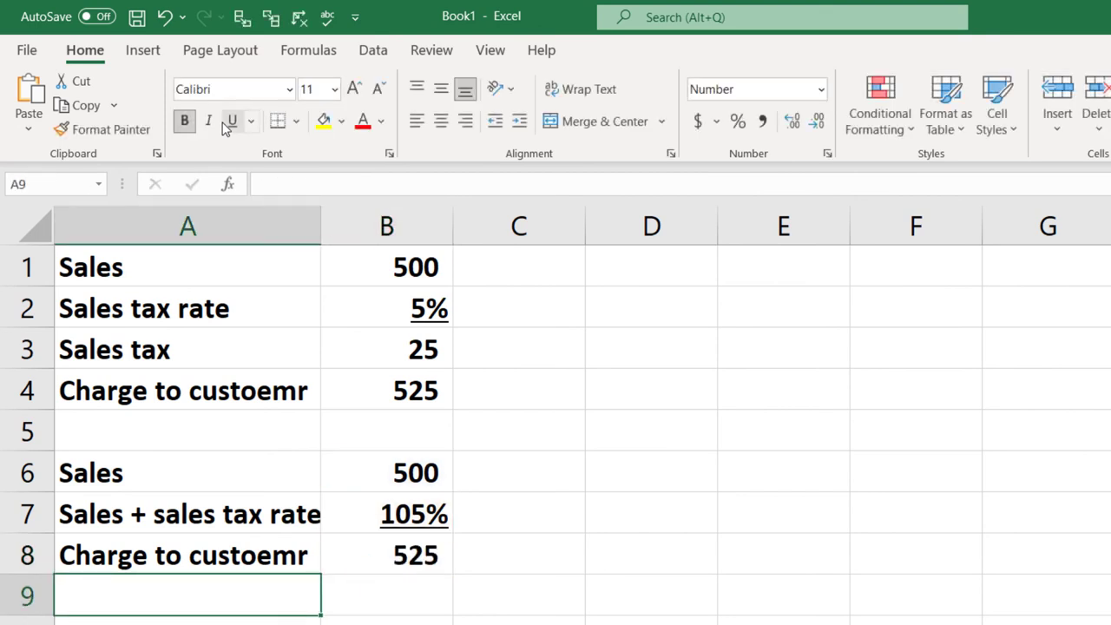
{"action": "key", "text": "Up"}
{"action": "key", "text": "Right"}
{"action": "key", "text": "Up"}
{"action": "key", "text": "Up"}
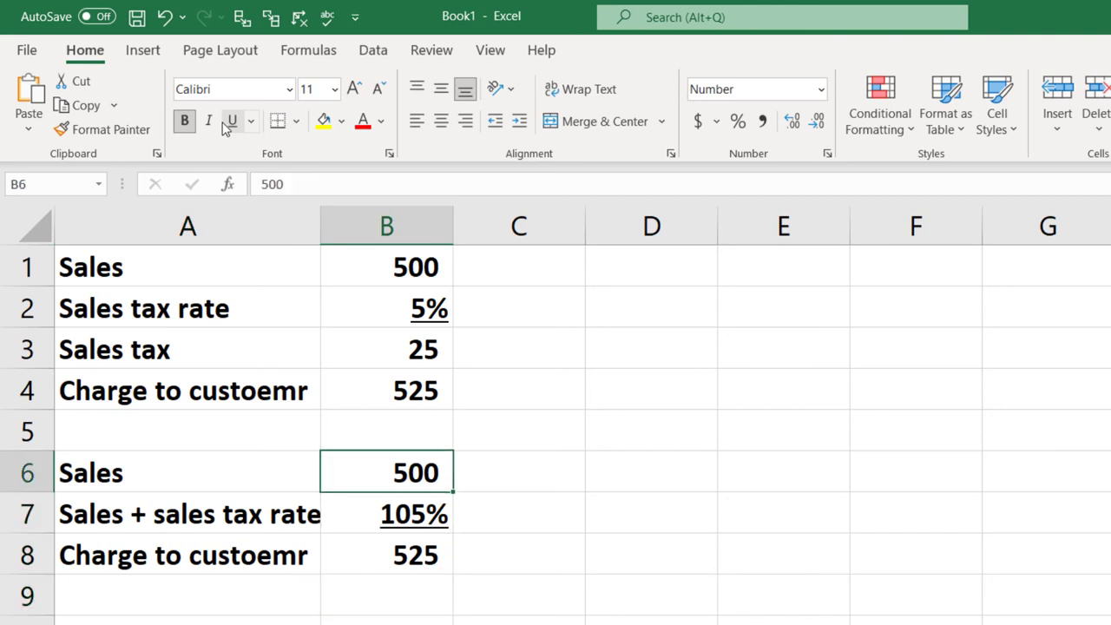
{"action": "key", "text": "Down"}
{"action": "key", "text": "Down"}
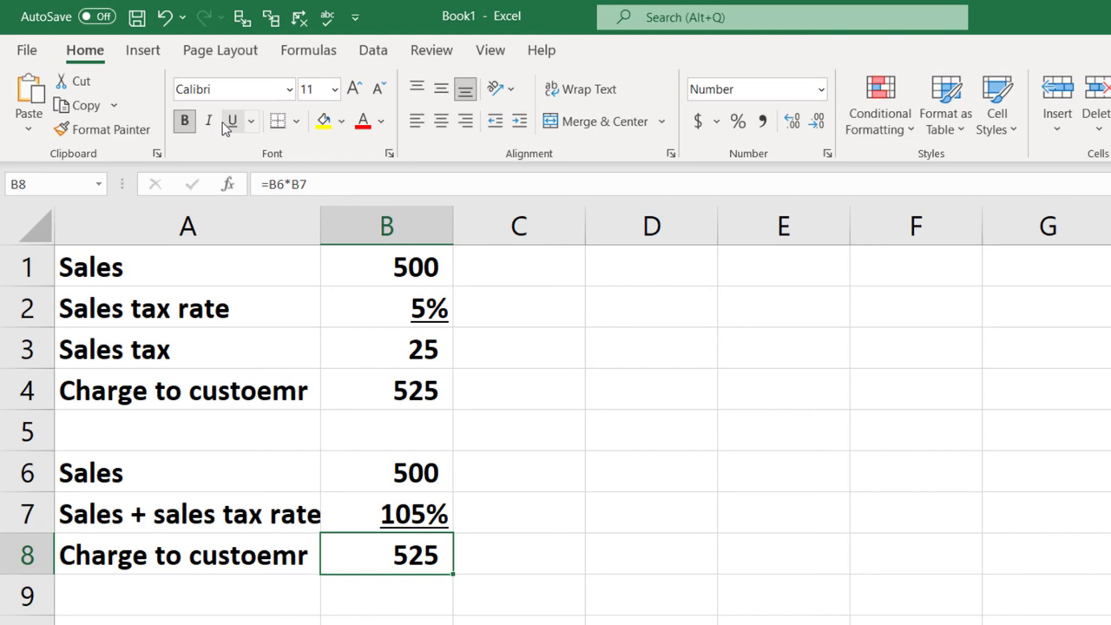
Enter the Checking line of a journal entry in row 10, with B10 linked to the charge in B8.
{"action": "key", "text": "Return"}
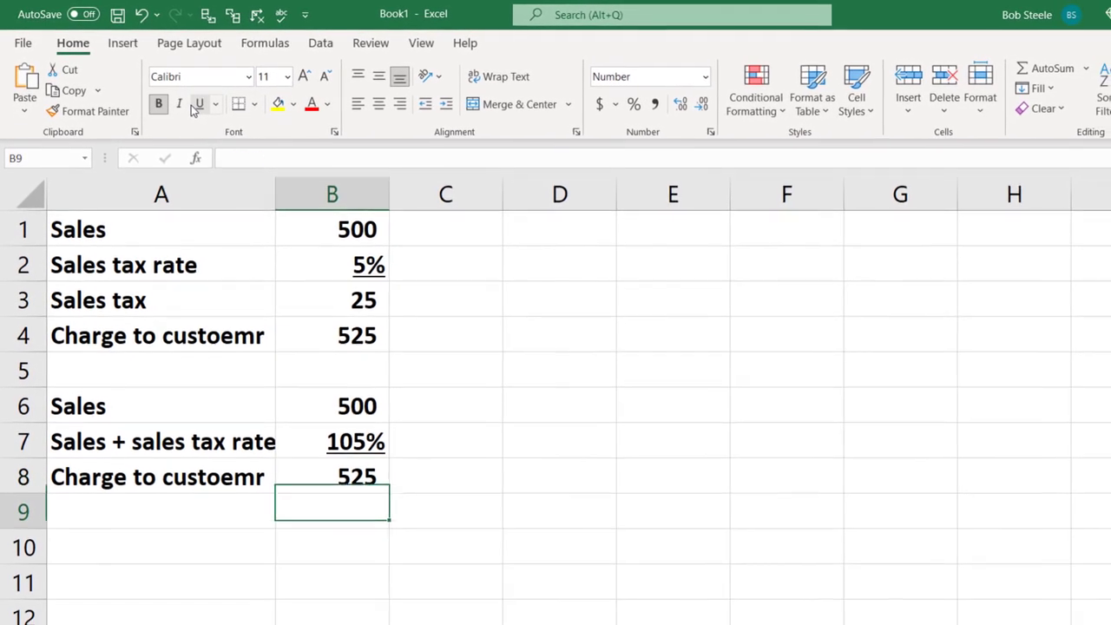
{"action": "key", "text": "Down"}
{"action": "key", "text": "Left"}
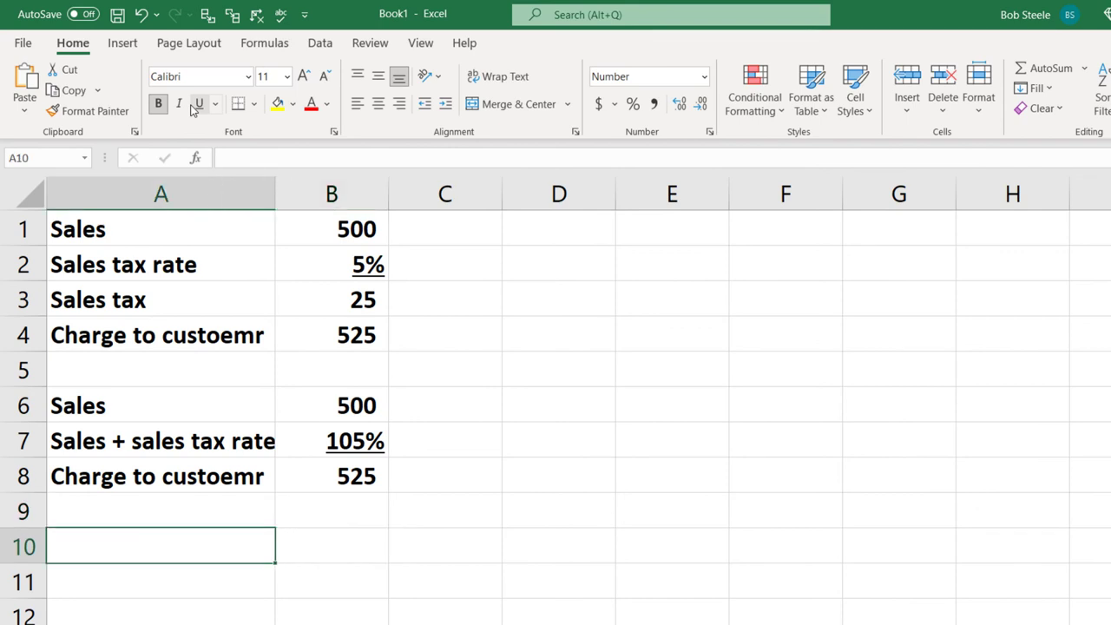
{"action": "type", "text": "Checkin"}
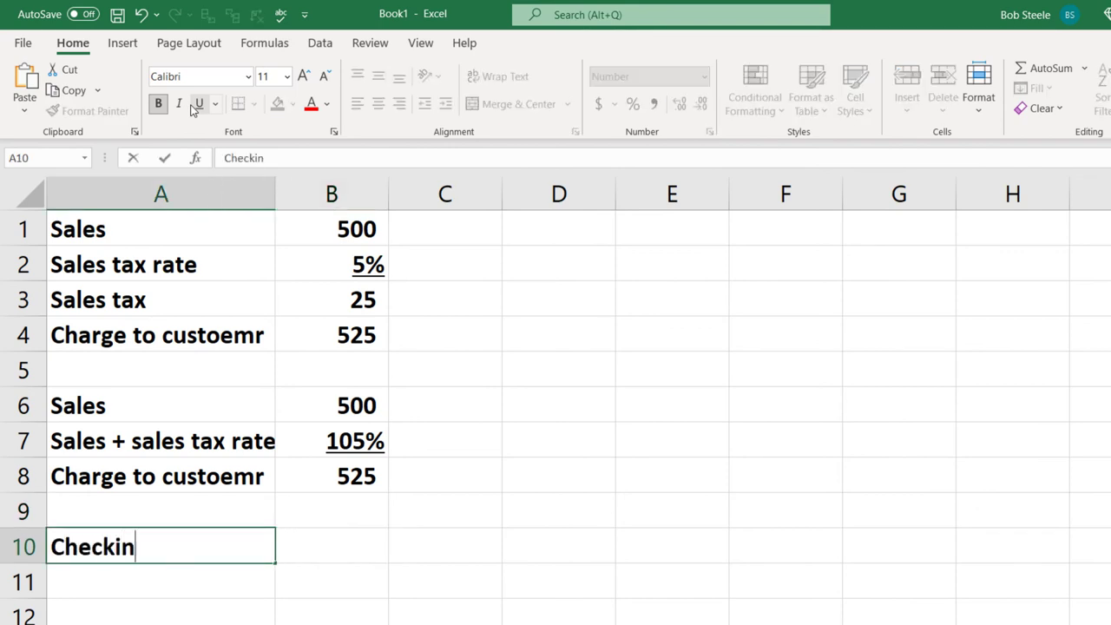
{"action": "type", "text": "g"}
{"action": "key", "text": "Tab"}
{"action": "type", "text": "+"}
{"action": "key", "text": "Up"}
{"action": "key", "text": "Up"}
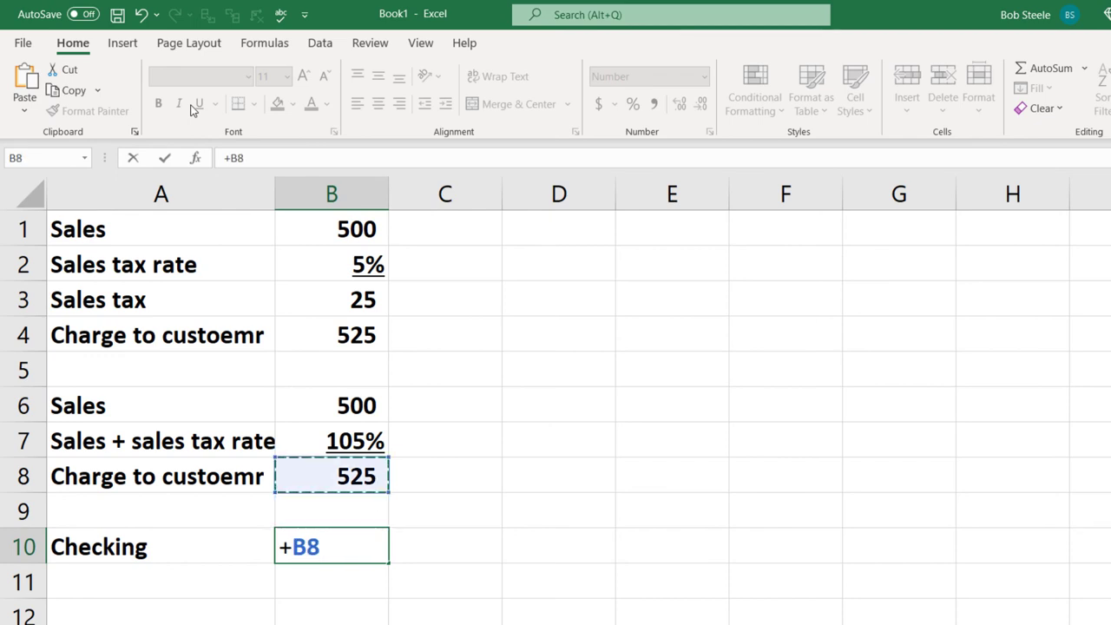
{"action": "key", "text": "Return"}
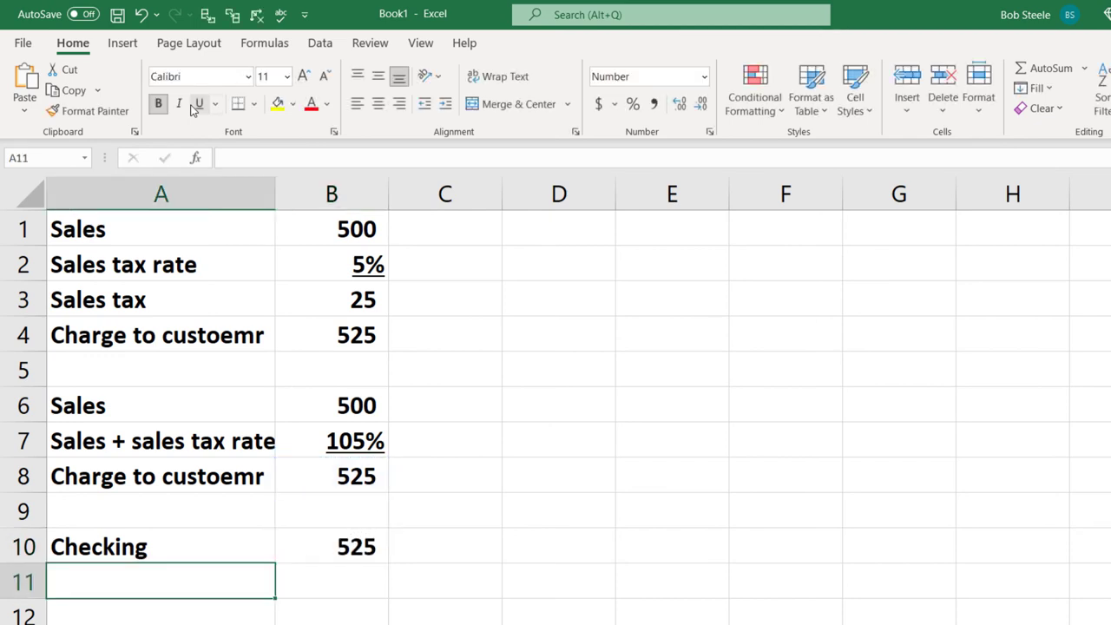
Add the Sales line in row 11, with C11 set to the negative of the checking amount, =-B10.
{"action": "type", "text": "Sales"}
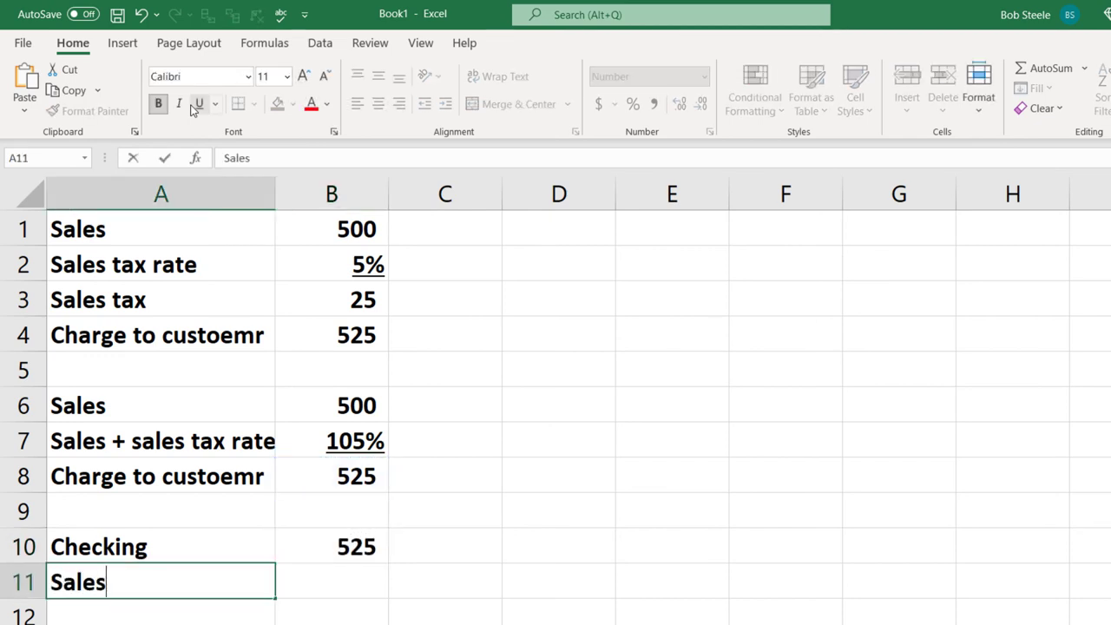
{"action": "key", "text": "Tab"}
{"action": "key", "text": "Tab"}
{"action": "type", "text": "-"}
{"action": "key", "text": "Left"}
{"action": "key", "text": "Up"}
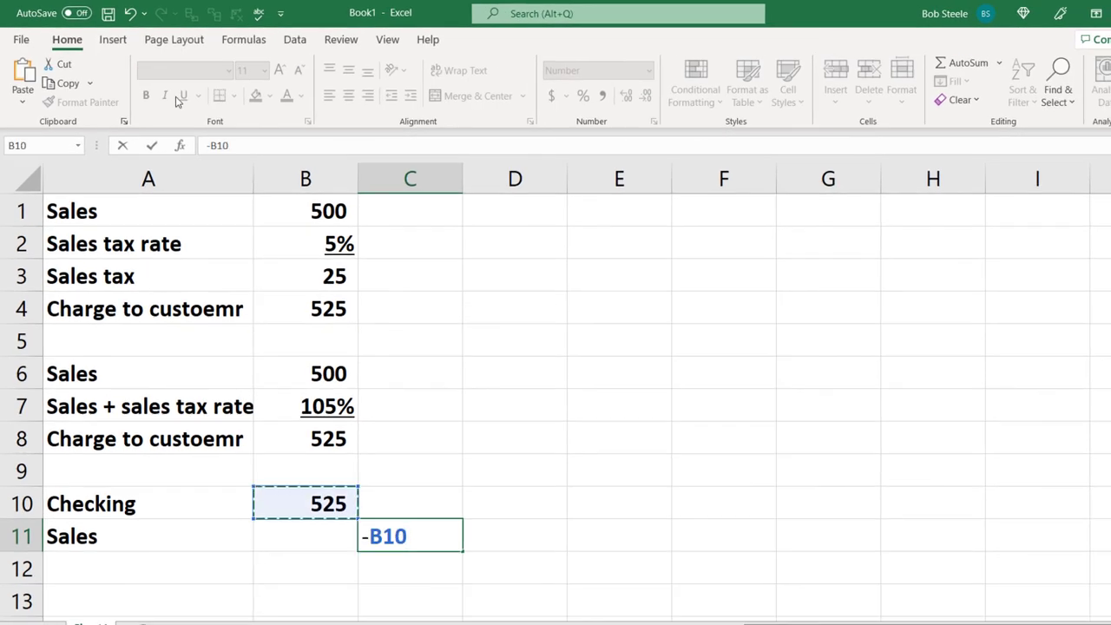
{"action": "key", "text": "Return"}
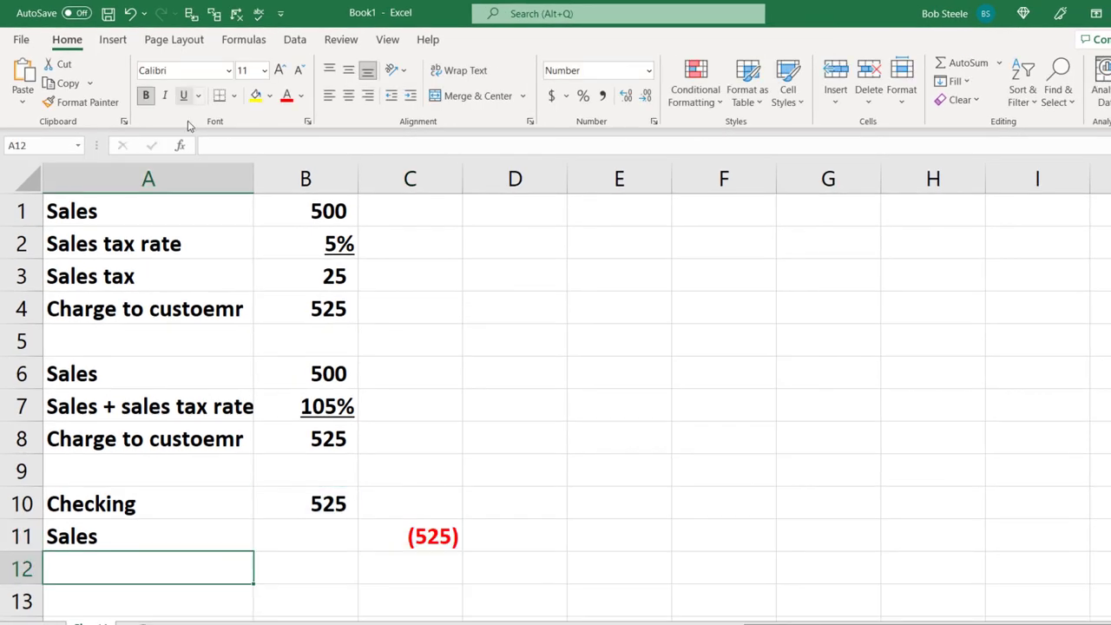
{"action": "left_click", "coordinate": [438, 535]}
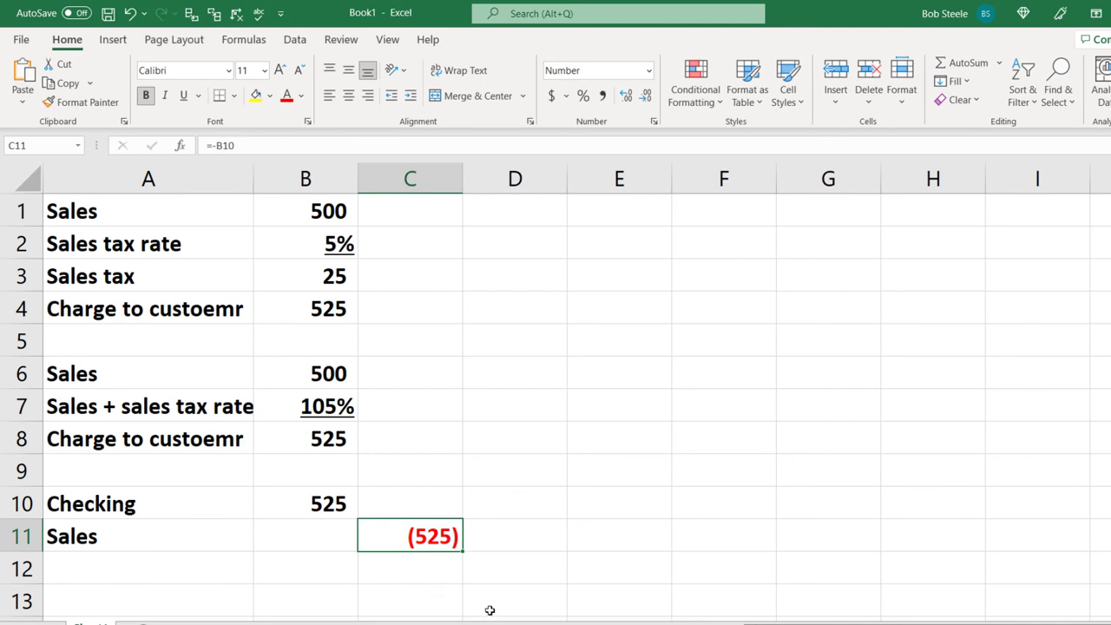
Start a second calculation with the label "Sales" in E1 and the amount 1060 in F1.
{"action": "left_click", "coordinate": [606, 206]}
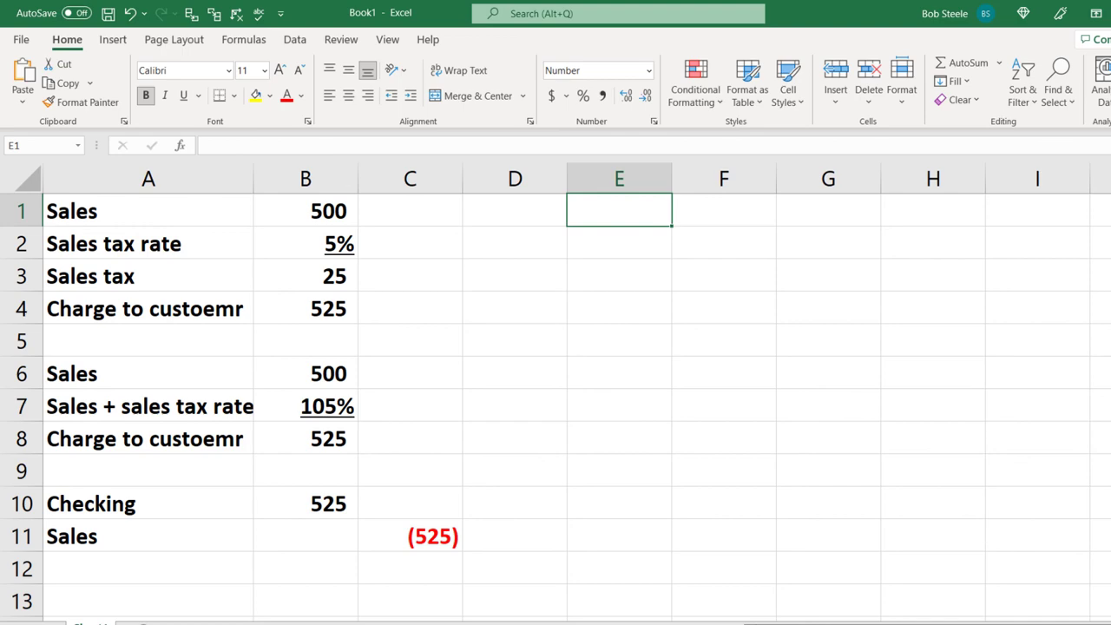
{"action": "type", "text": "Sales"}
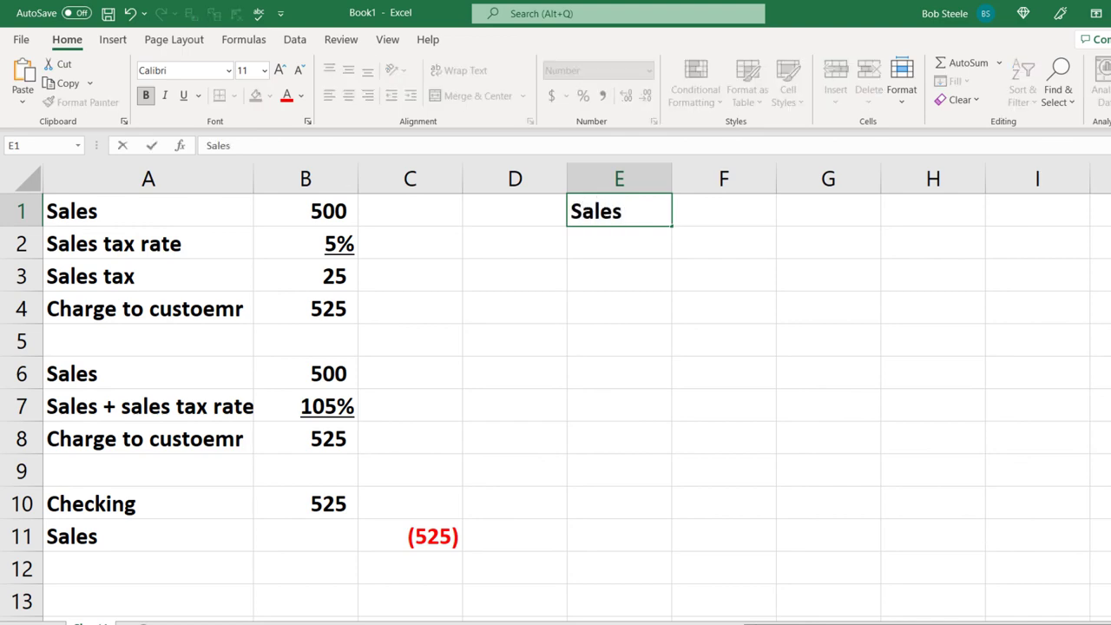
{"action": "key", "text": "Tab"}
{"action": "type", "text": "1,06"}
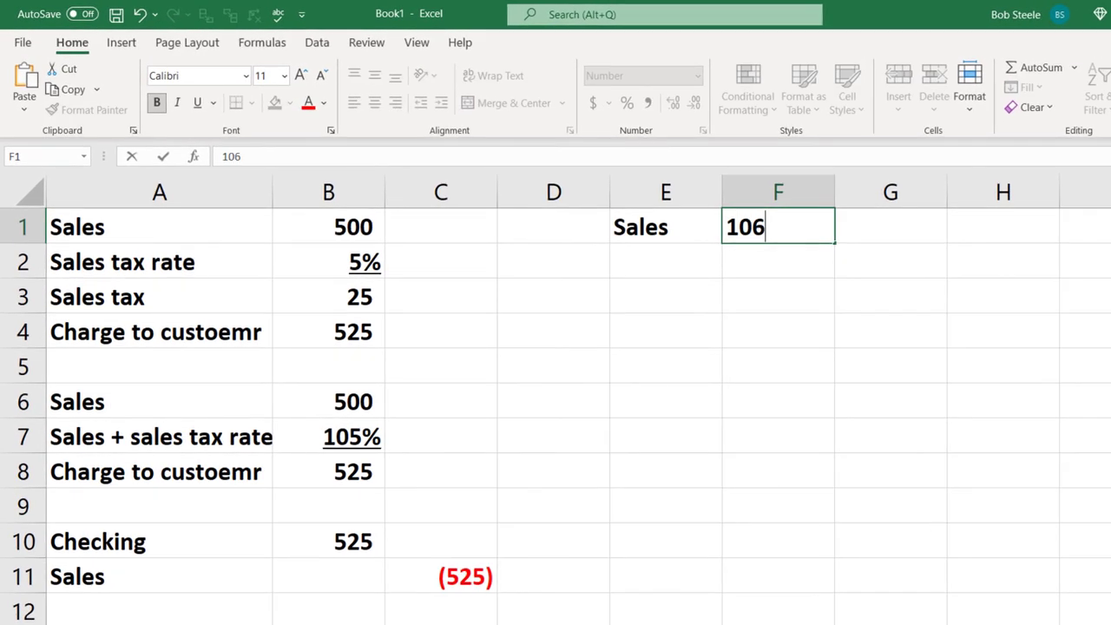
{"action": "type", "text": "0"}
{"action": "key", "text": "Return"}
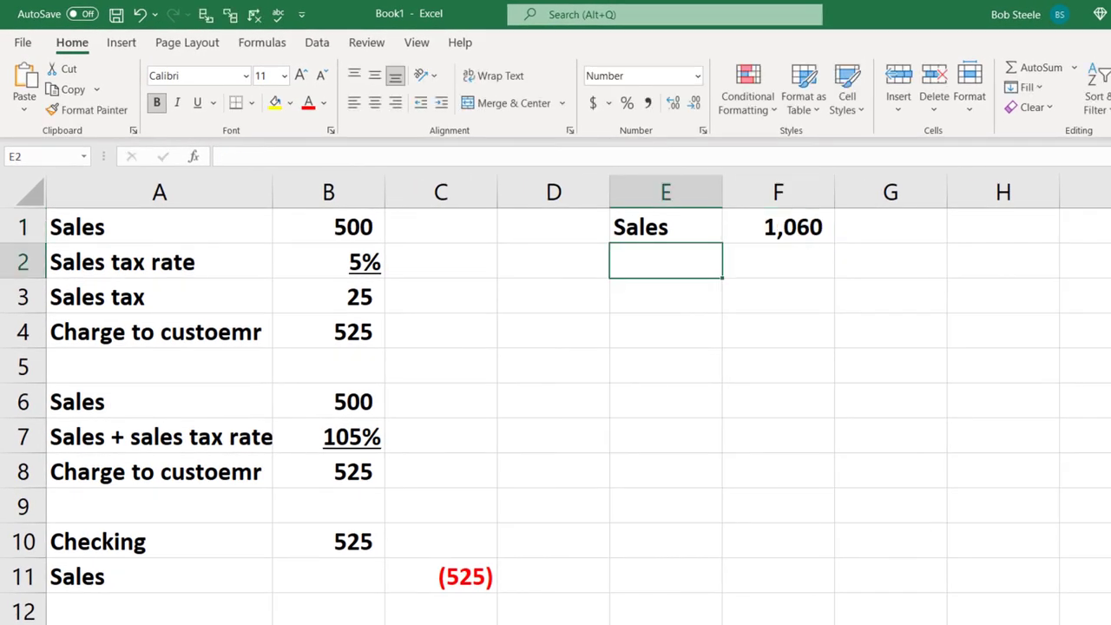
Clear the sales amount from F1.
{"action": "left_click", "coordinate": [704, 365]}
{"action": "left_click", "coordinate": [780, 230]}
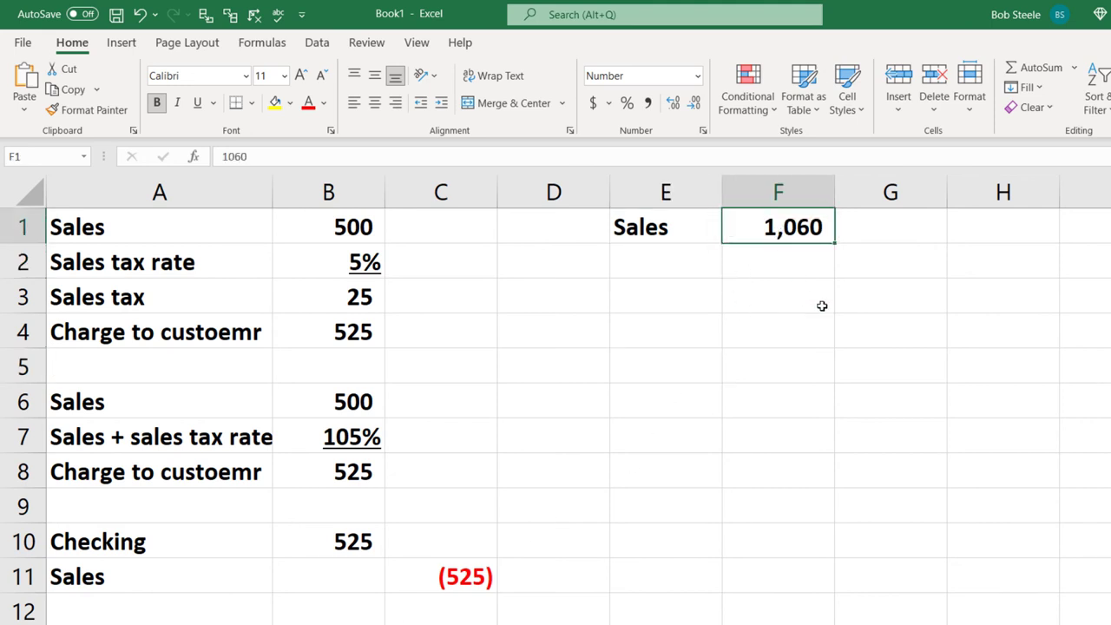
{"action": "key", "text": "Delete"}
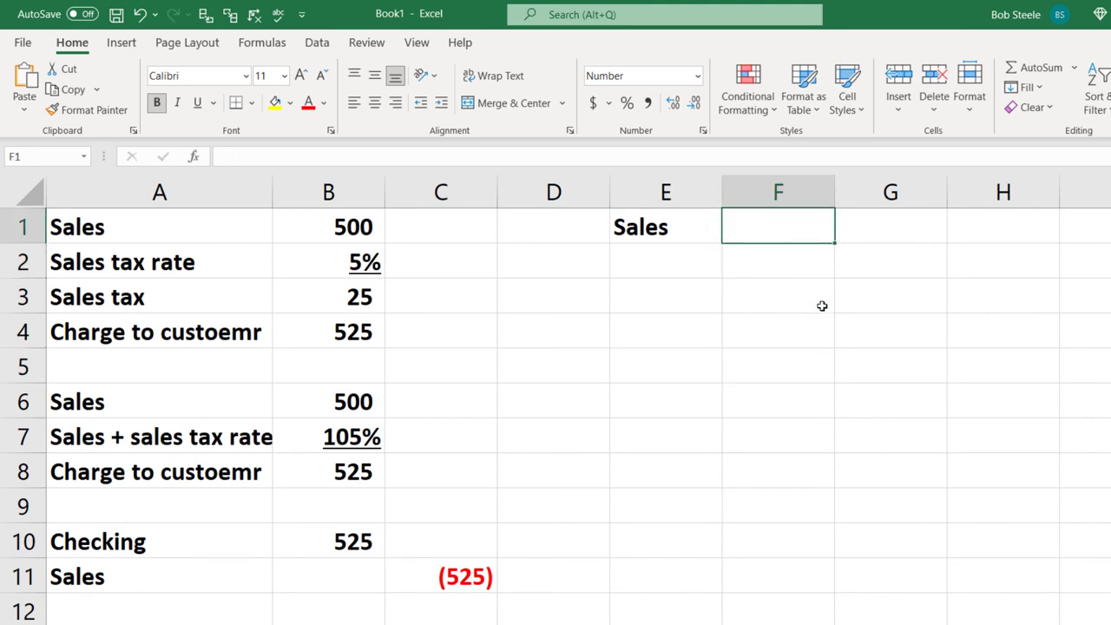
Fill E2 with a reference to the "Sales + sales tax rate" label in A7 and widen column E to fit it.
{"action": "key", "text": "Left"}
{"action": "key", "text": "Down"}
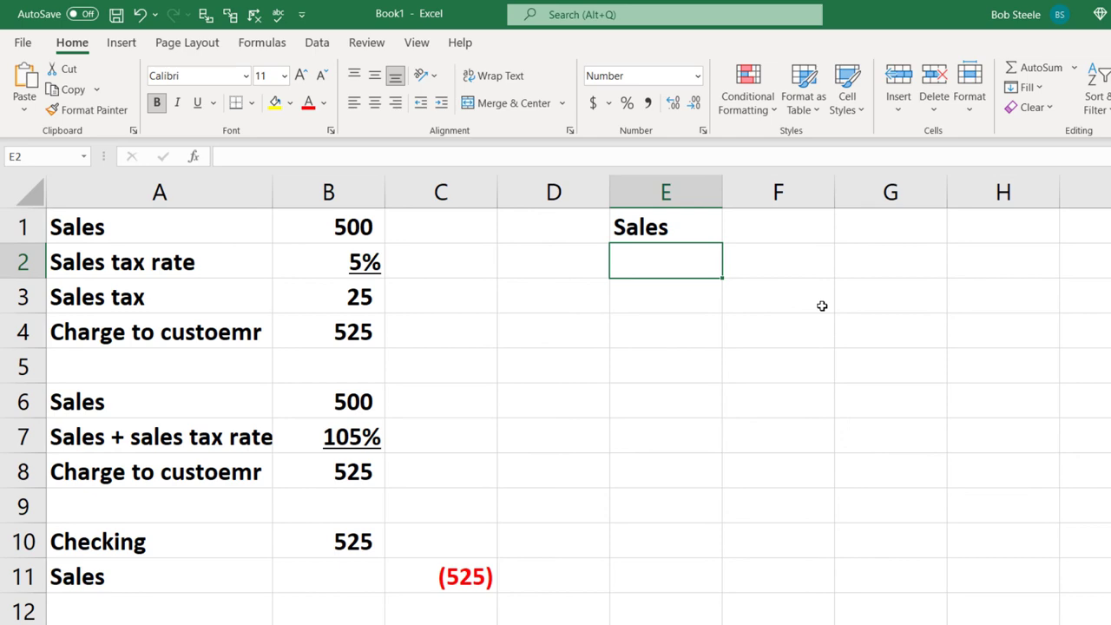
{"action": "type", "text": "+"}
{"action": "key", "text": "Down"}
{"action": "key", "text": "Down"}
{"action": "key", "text": "Down"}
{"action": "key", "text": "Down"}
{"action": "key", "text": "Down"}
{"action": "key", "text": "Down"}
{"action": "key", "text": "Left"}
{"action": "key", "text": "Left"}
{"action": "key", "text": "Left"}
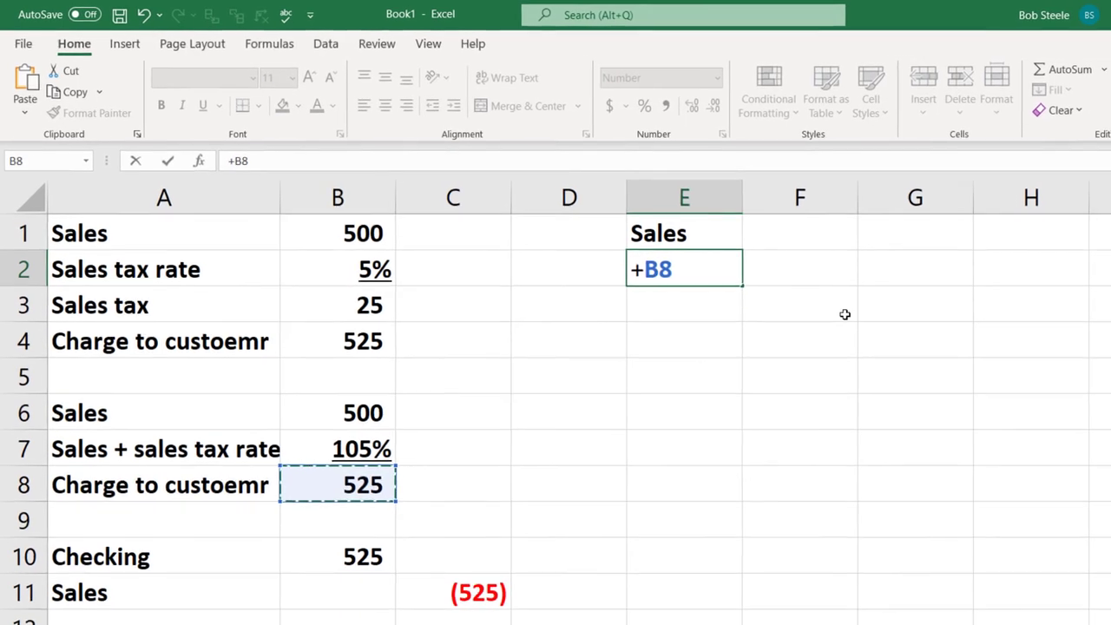
{"action": "key", "text": "Up"}
{"action": "key", "text": "Left"}
{"action": "key", "text": "Return"}
{"action": "left_click_drag", "start_coordinate": [743, 195], "coordinate": [908, 188]}
Enter 1.05 in F2 and format it as an underlined percentage.
{"action": "left_click", "coordinate": [949, 278]}
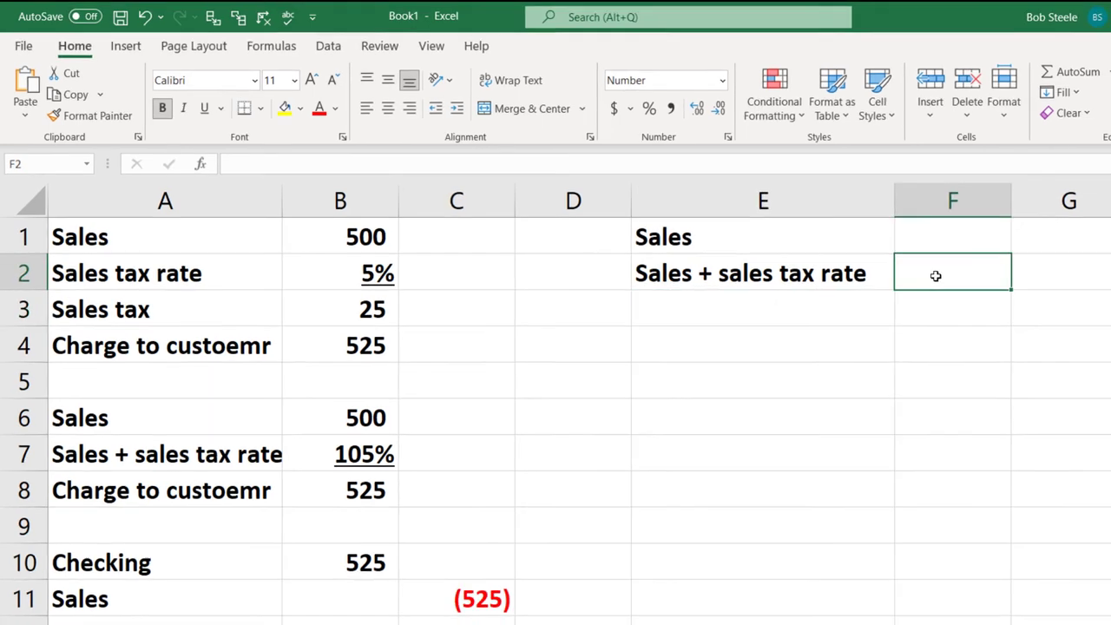
{"action": "type", "text": "1.05"}
{"action": "key", "text": "Return"}
{"action": "key", "text": "Up"}
{"action": "key", "text": "Right"}
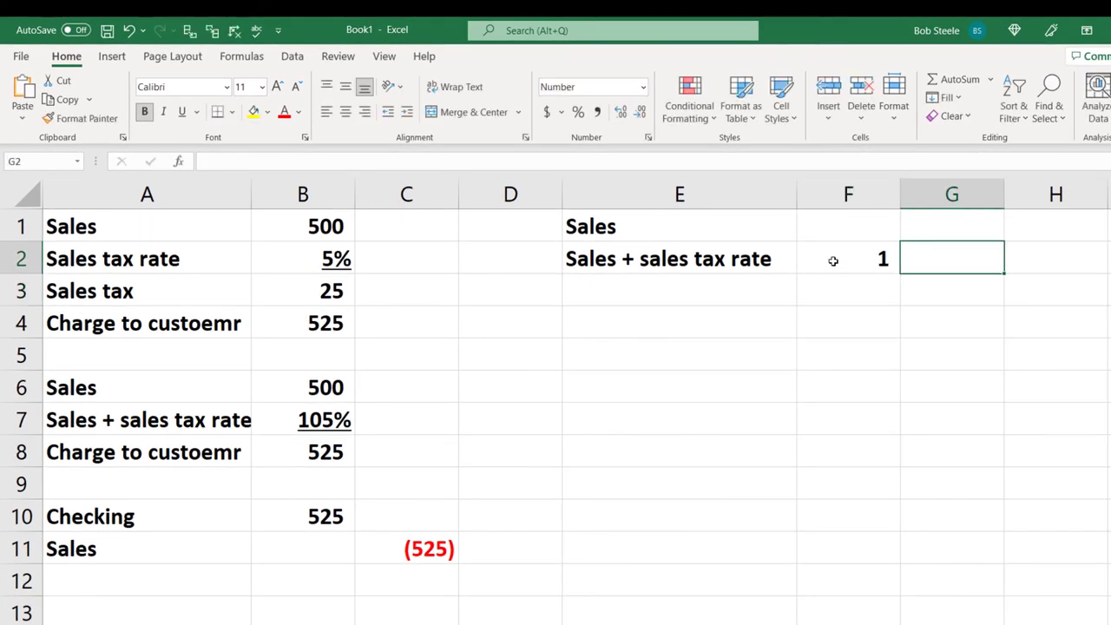
{"action": "left_click", "coordinate": [833, 260]}
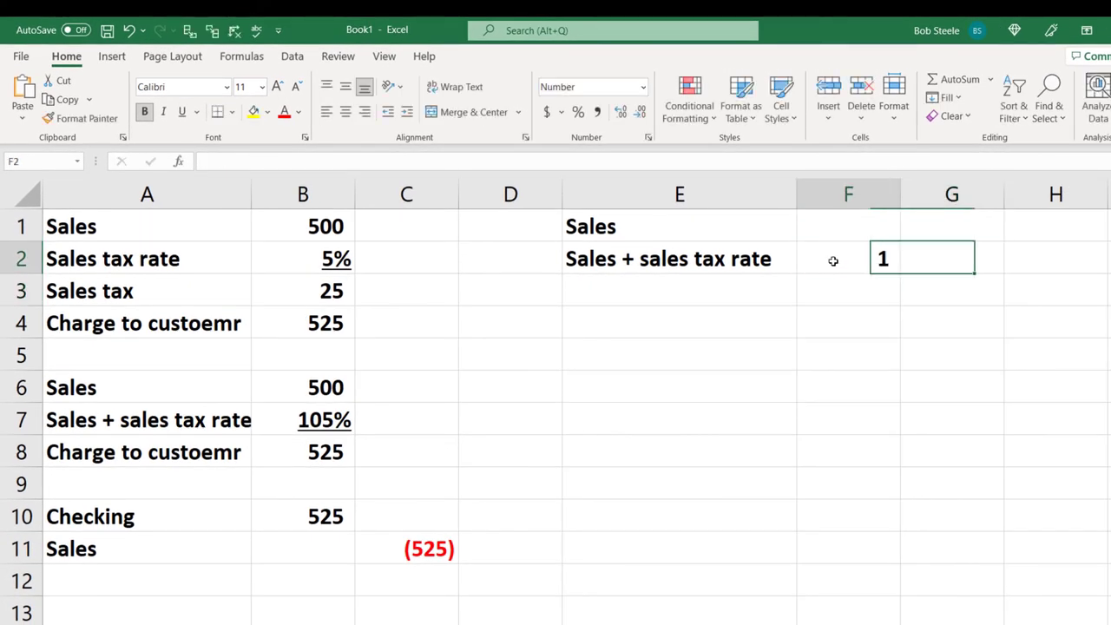
{"action": "left_click", "coordinate": [579, 115]}
{"action": "left_click", "coordinate": [181, 111]}
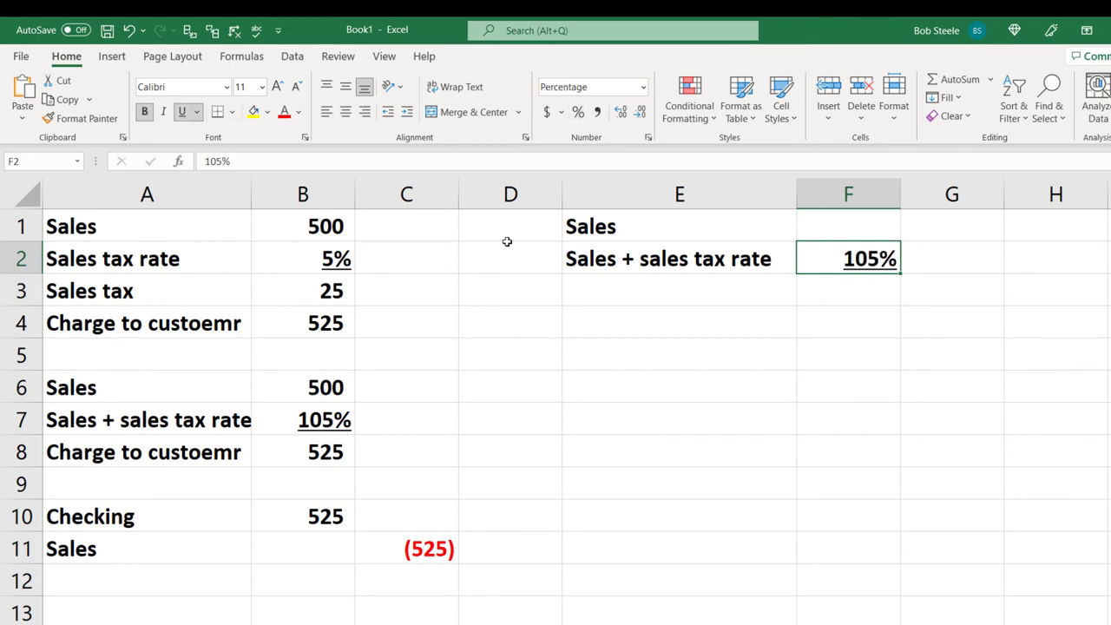
Fill E3 with a reference to the "Charge to custoemr" label in A8 and enter 1060 in F3.
{"action": "left_click", "coordinate": [597, 289]}
{"action": "type", "text": "+"}
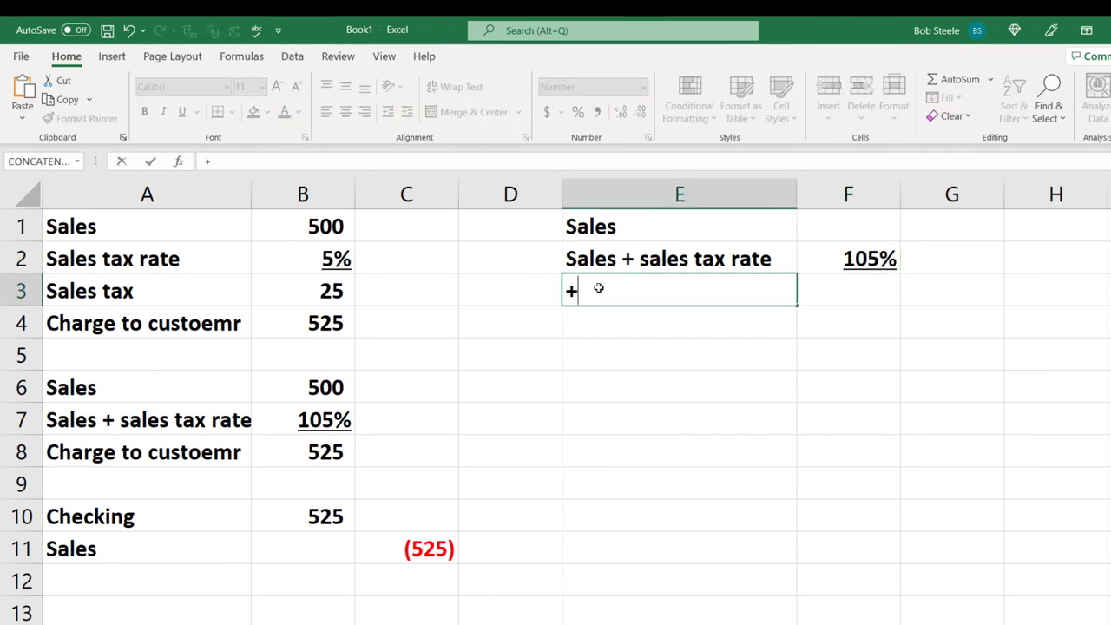
{"action": "key", "text": "Down"}
{"action": "key", "text": "Down"}
{"action": "key", "text": "Down"}
{"action": "key", "text": "Down"}
{"action": "key", "text": "Left"}
{"action": "key", "text": "Left"}
{"action": "key", "text": "Left"}
{"action": "key", "text": "Left"}
{"action": "key", "text": "Down"}
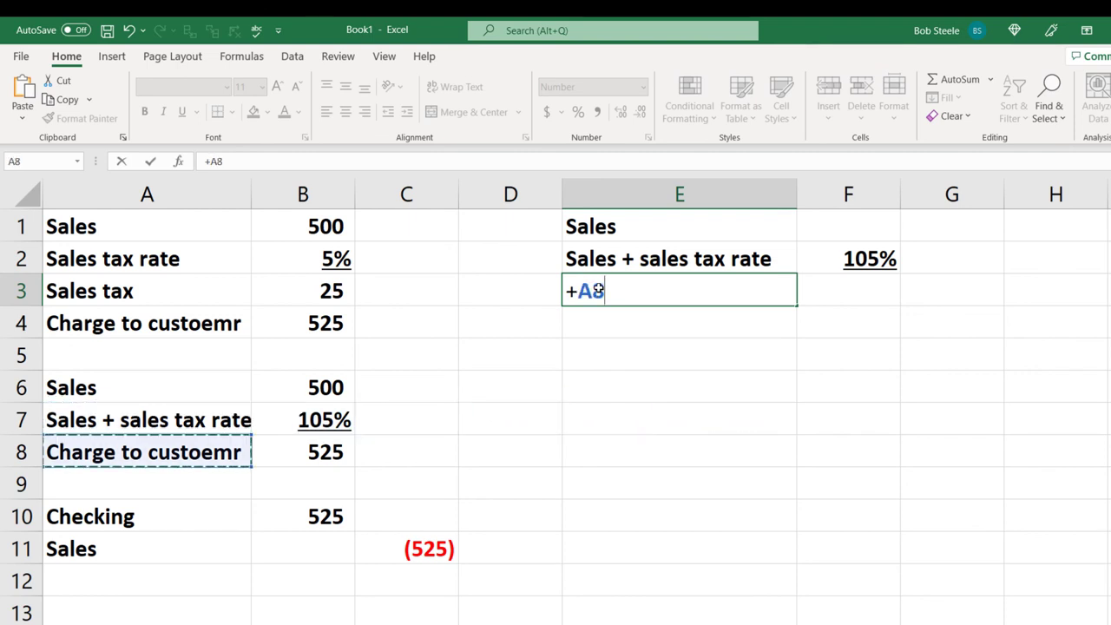
{"action": "key", "text": "Tab"}
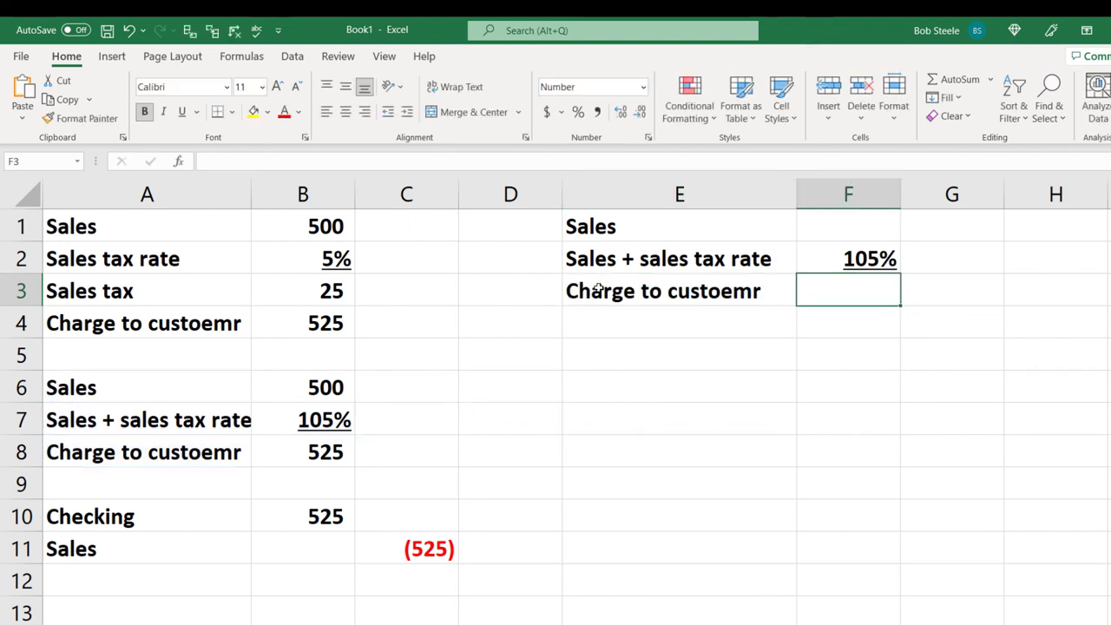
{"action": "type", "text": "1060"}
{"action": "key", "text": "Return"}
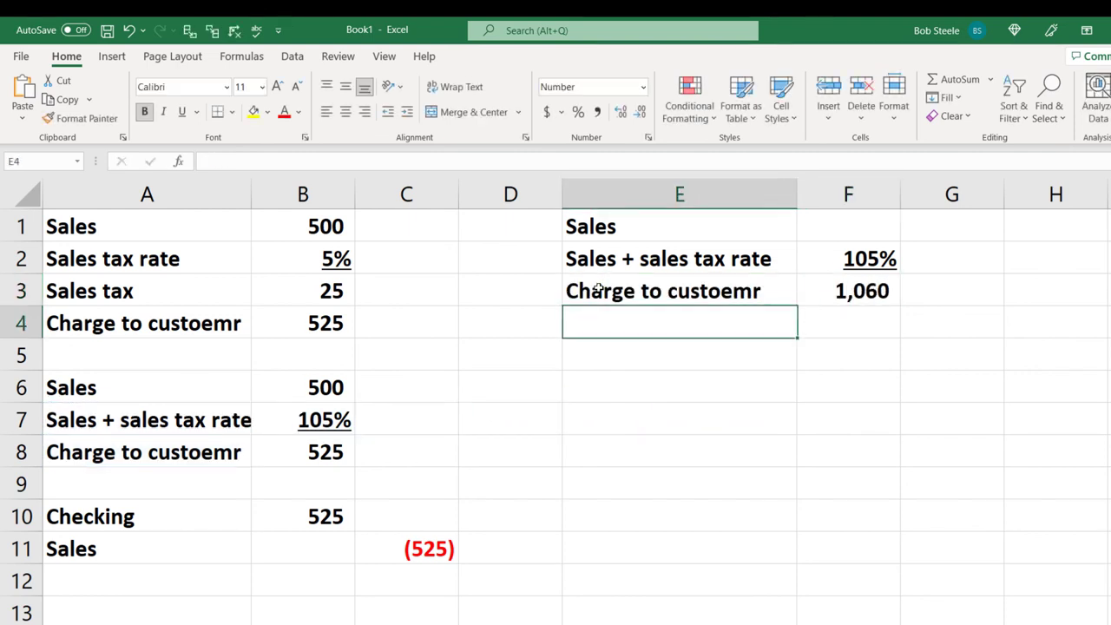
Write the equation X*1.05=1060 as text in E5.
{"action": "key", "text": "Right"}
{"action": "key", "text": "Right"}
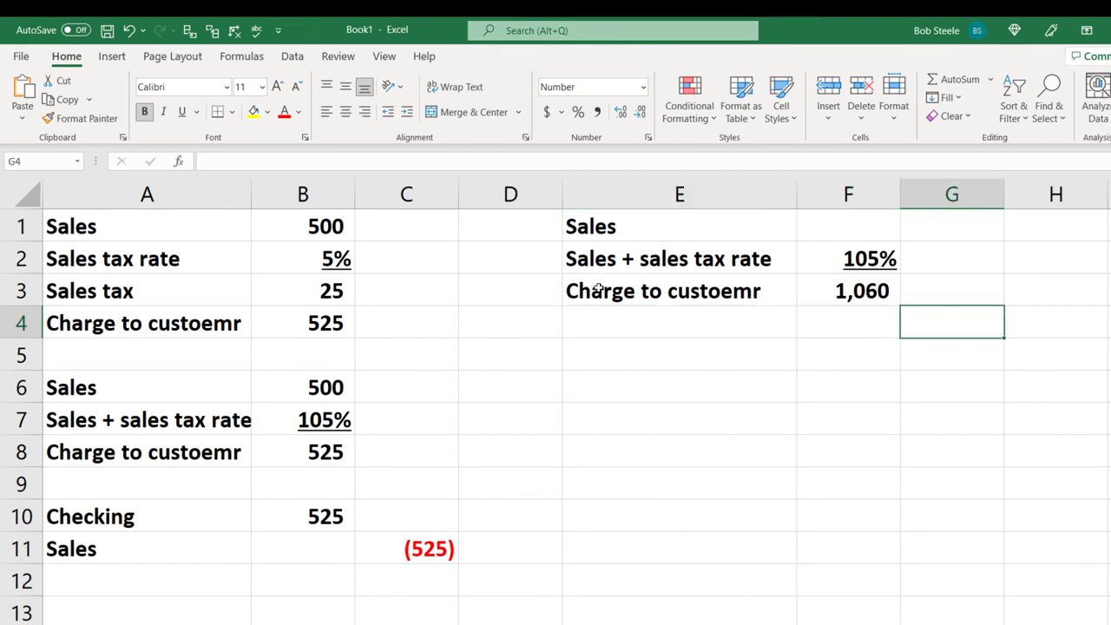
{"action": "key", "text": "Up"}
{"action": "key", "text": "Up"}
{"action": "key", "text": "Up"}
{"action": "key", "text": "Left"}
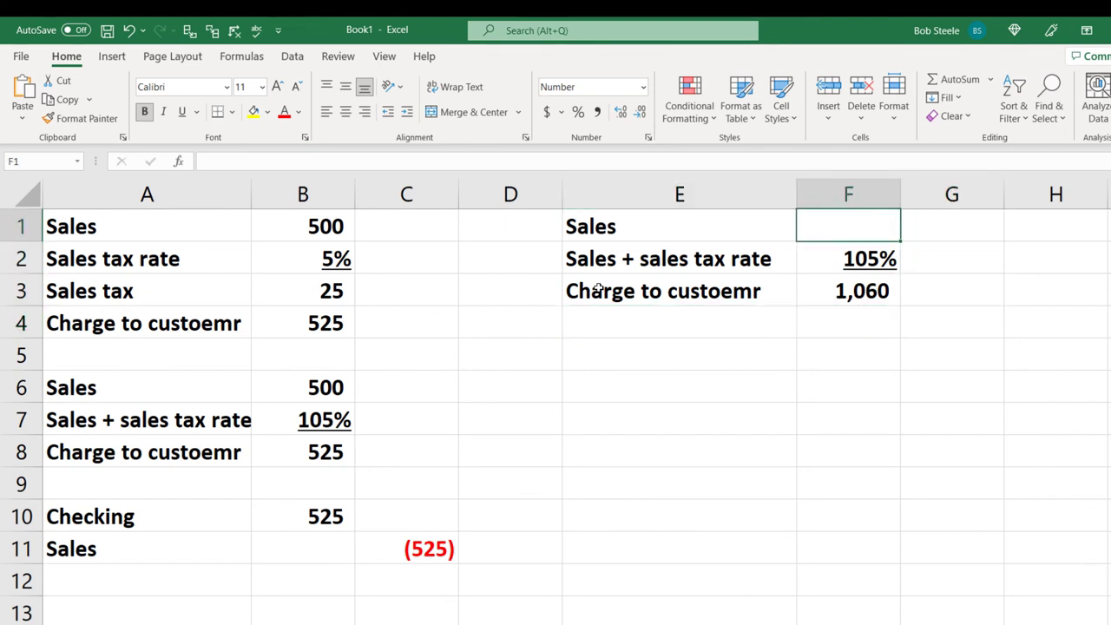
{"action": "key", "text": "Down"}
{"action": "key", "text": "Down"}
{"action": "key", "text": "Down"}
{"action": "key", "text": "Down"}
{"action": "key", "text": "Left"}
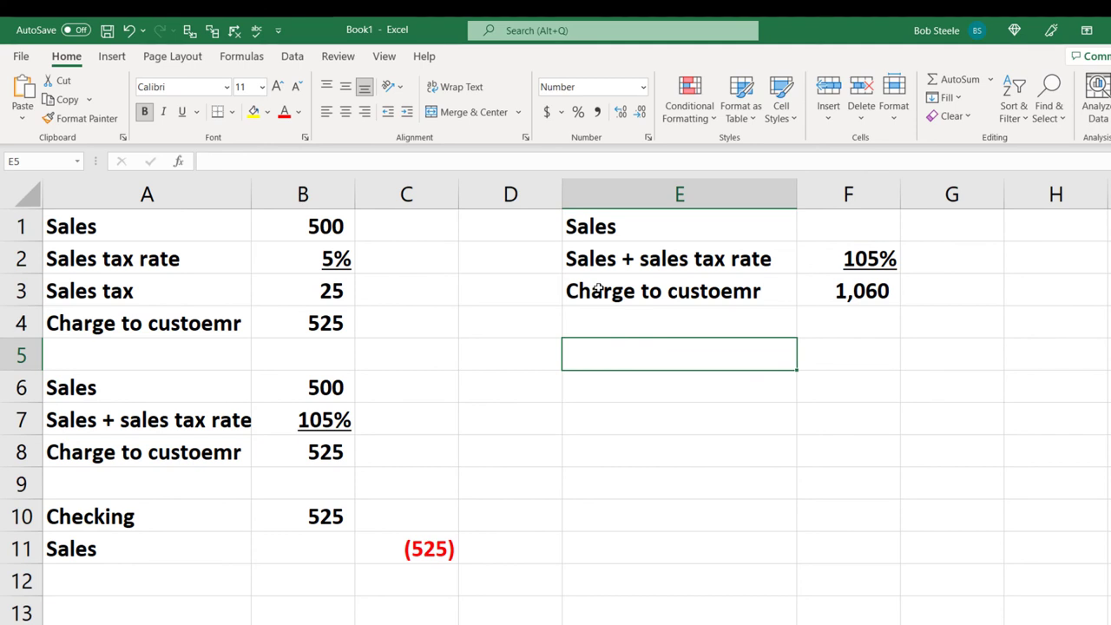
{"action": "type", "text": "X*"}
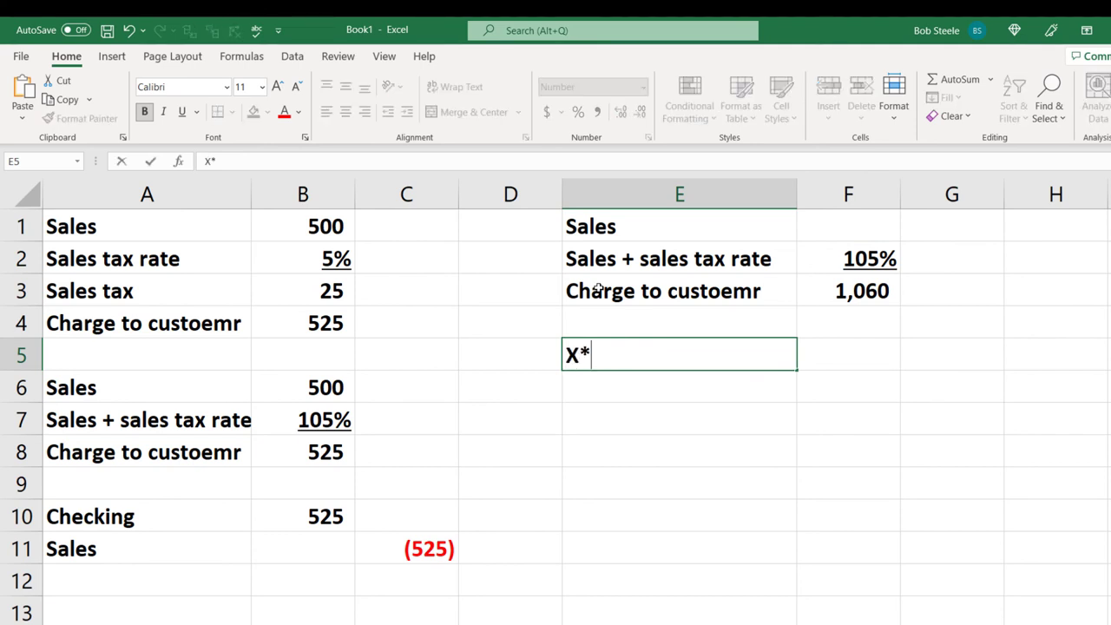
{"action": "type", "text": "1"}
{"action": "type", "text": "05"}
{"action": "key", "text": "BackSpace"}
{"action": "key", "text": "BackSpace"}
{"action": "type", "text": ".05"}
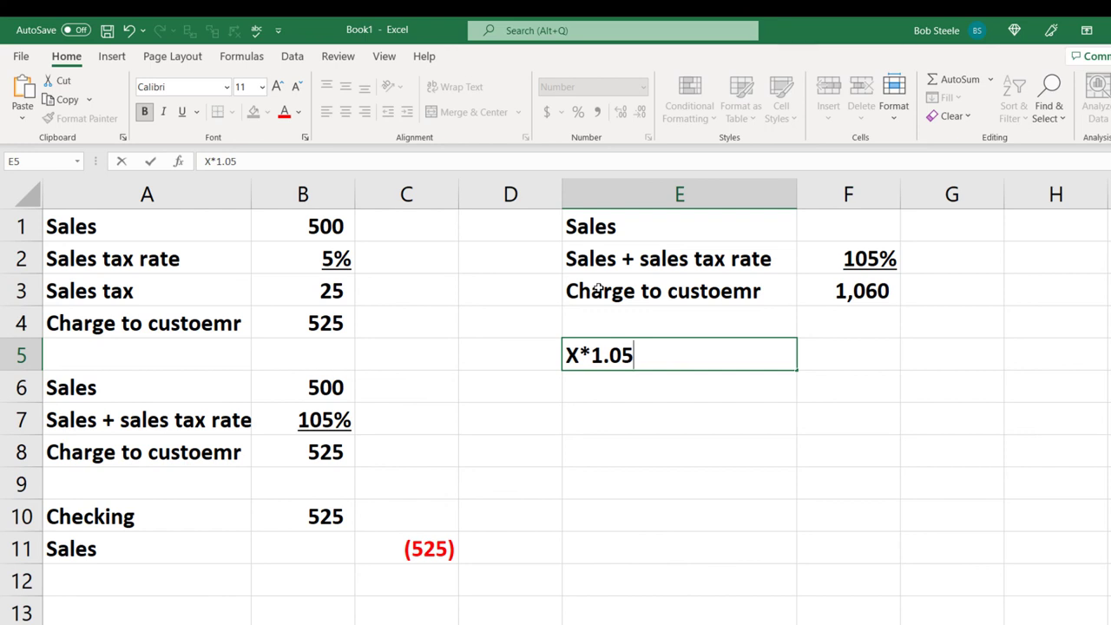
{"action": "type", "text": "=1060"}
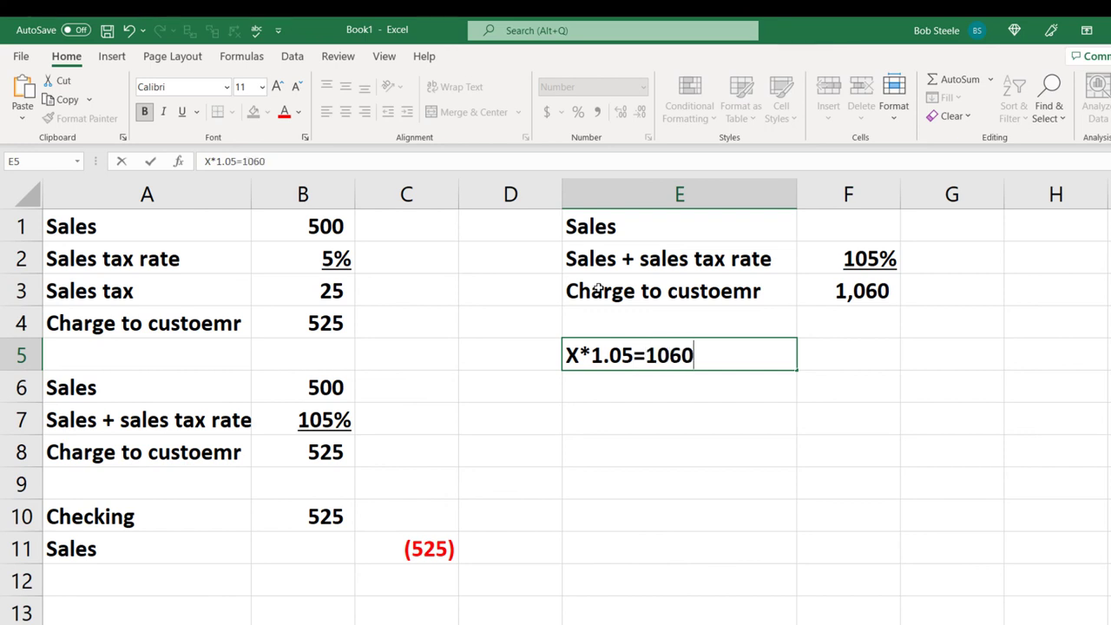
{"action": "key", "text": "Return"}
{"action": "key", "text": "Up"}
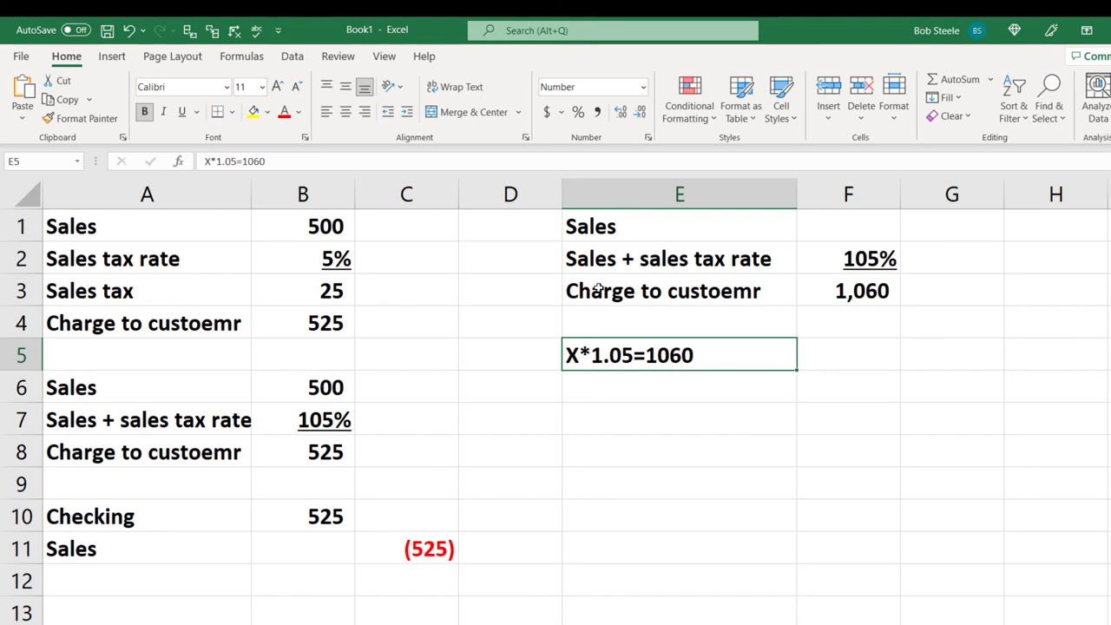
Calculate the sales amount in F1 by dividing the customer charge by the combined rate, =F3/F2.
{"action": "key", "text": "Right"}
{"action": "key", "text": "Up"}
{"action": "key", "text": "Up"}
{"action": "key", "text": "Up"}
{"action": "key", "text": "Up"}
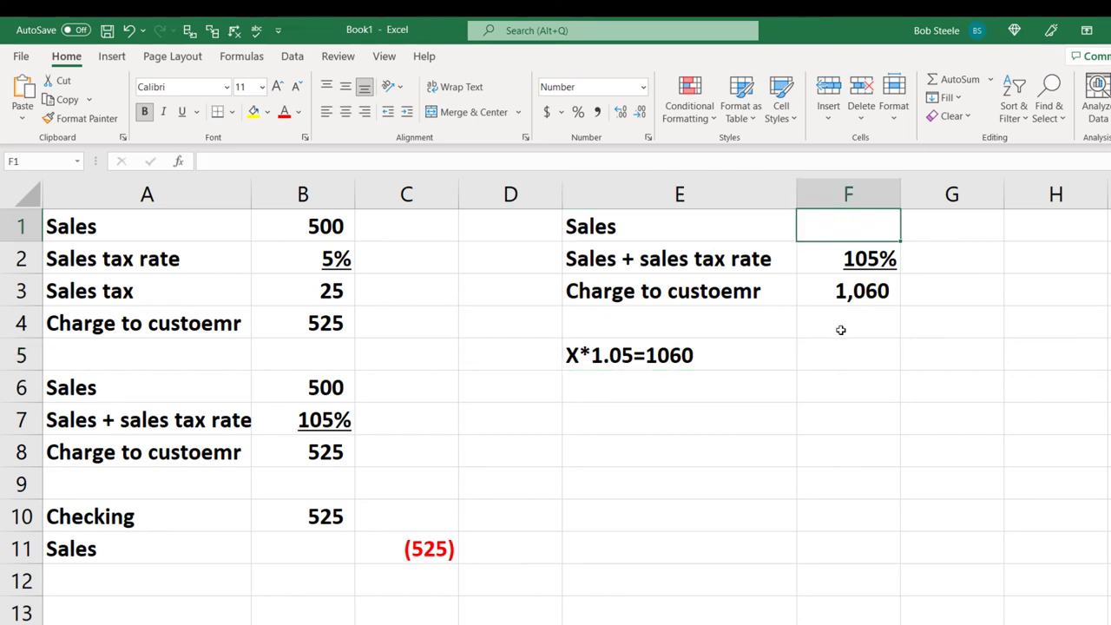
{"action": "type", "text": "="}
{"action": "key", "text": "Down"}
{"action": "key", "text": "Down"}
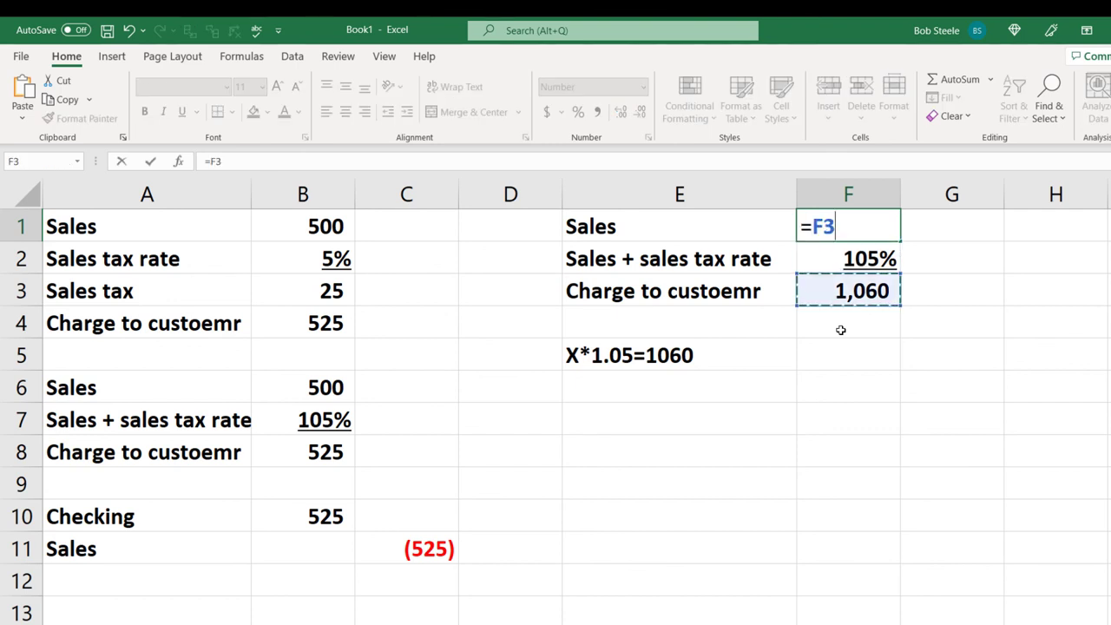
{"action": "type", "text": "/"}
{"action": "key", "text": "Down"}
{"action": "key", "text": "Return"}
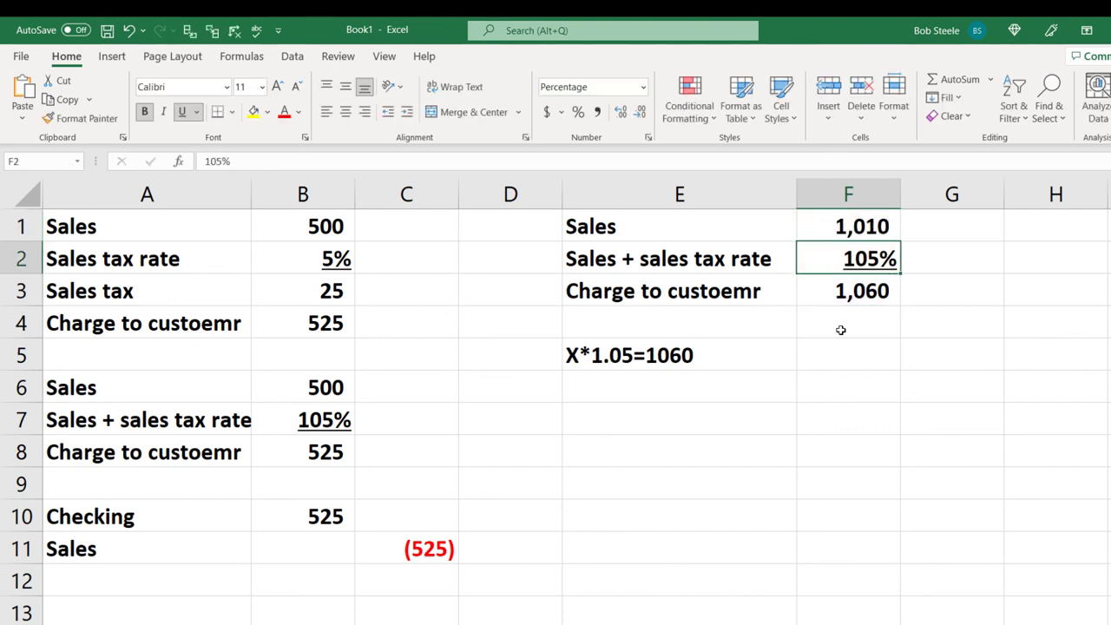
Start a check column by linking G1 to the sales amount in F1 and G2 to the rate in F2.
{"action": "key", "text": "Right"}
{"action": "key", "text": "Up"}
{"action": "type", "text": "="}
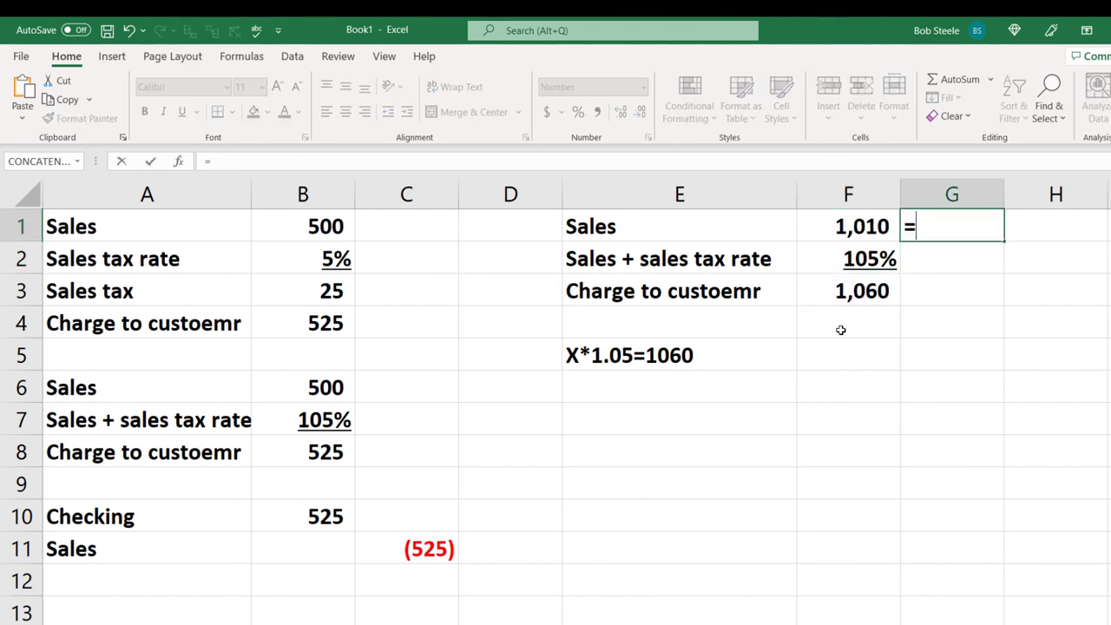
{"action": "key", "text": "Left"}
{"action": "key", "text": "Return"}
{"action": "type", "text": "+"}
{"action": "key", "text": "Left"}
{"action": "key", "text": "Return"}
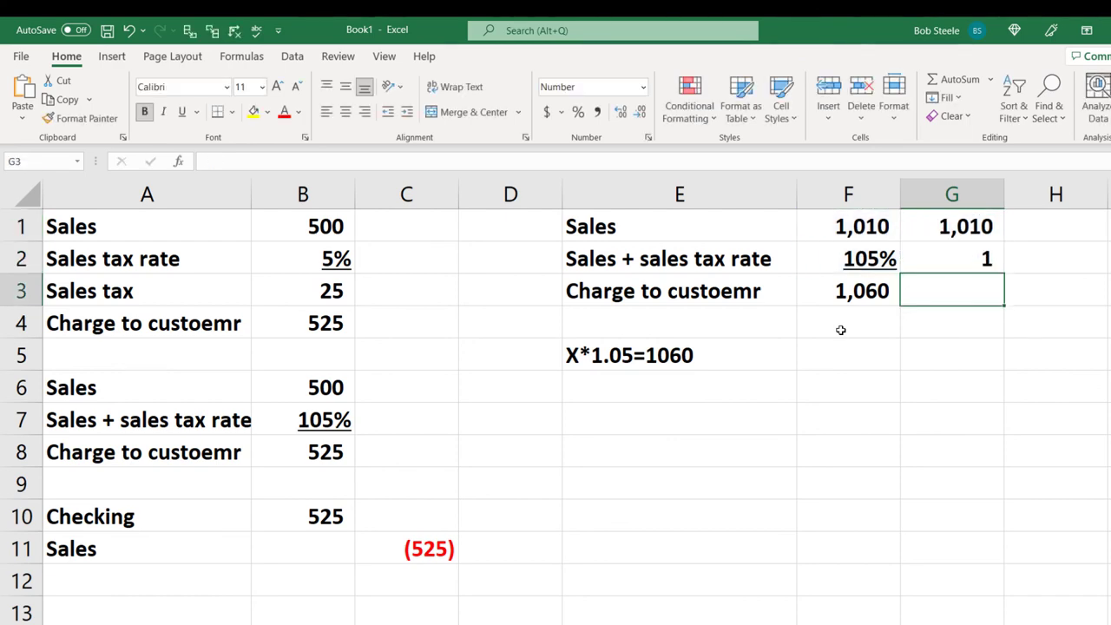
Calculate the check of the customer charge in G3 with the formula =G1*G2.
{"action": "type", "text": "="}
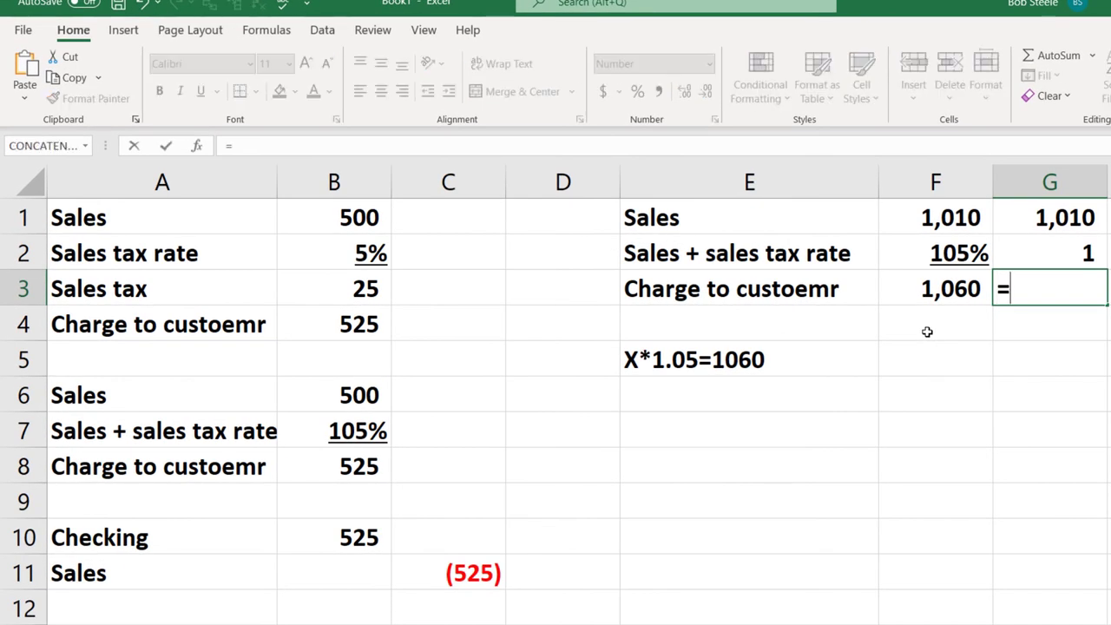
{"action": "key", "text": "Up"}
{"action": "key", "text": "Up"}
{"action": "type", "text": "*"}
{"action": "key", "text": "Up"}
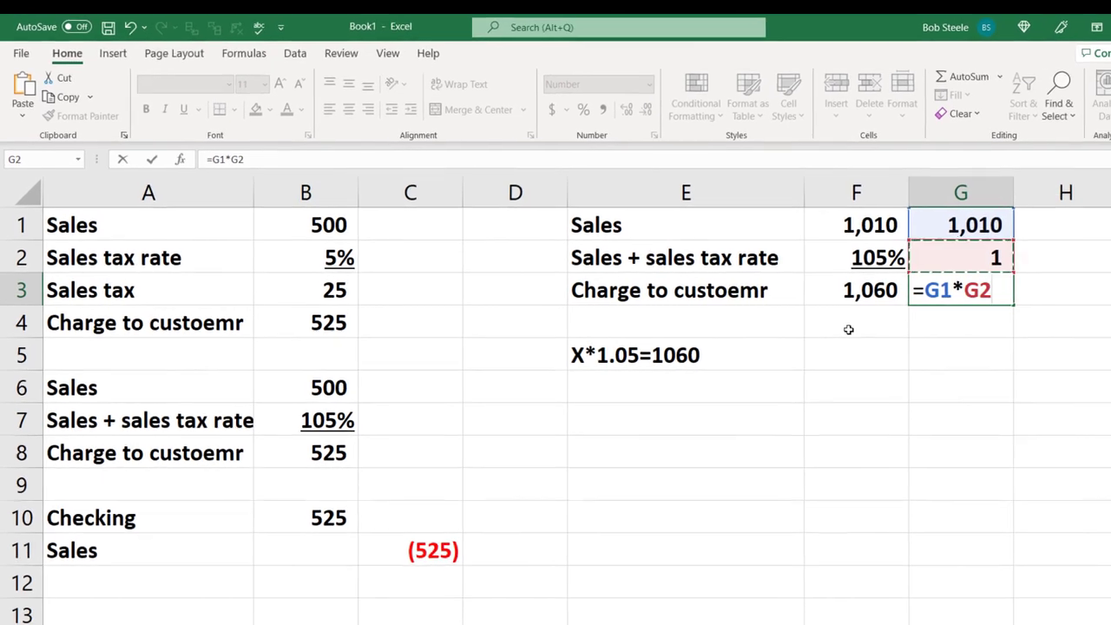
{"action": "key", "text": "Return"}
Format the linked rate in G2 as a percentage.
{"action": "key", "text": "Up"}
{"action": "key", "text": "Up"}
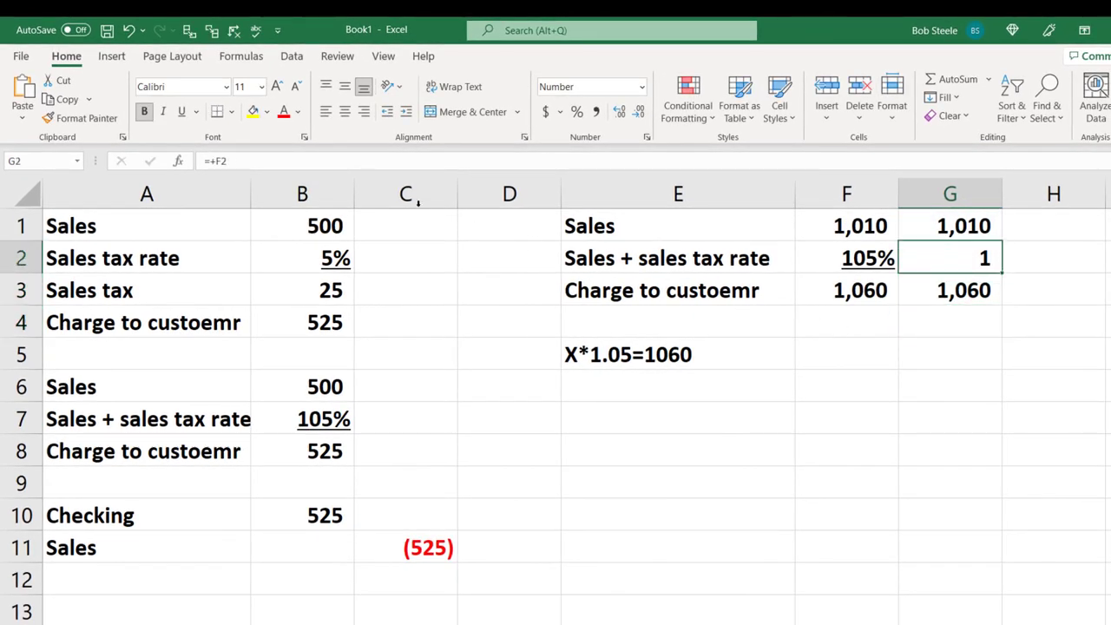
{"action": "left_click", "coordinate": [576, 111]}
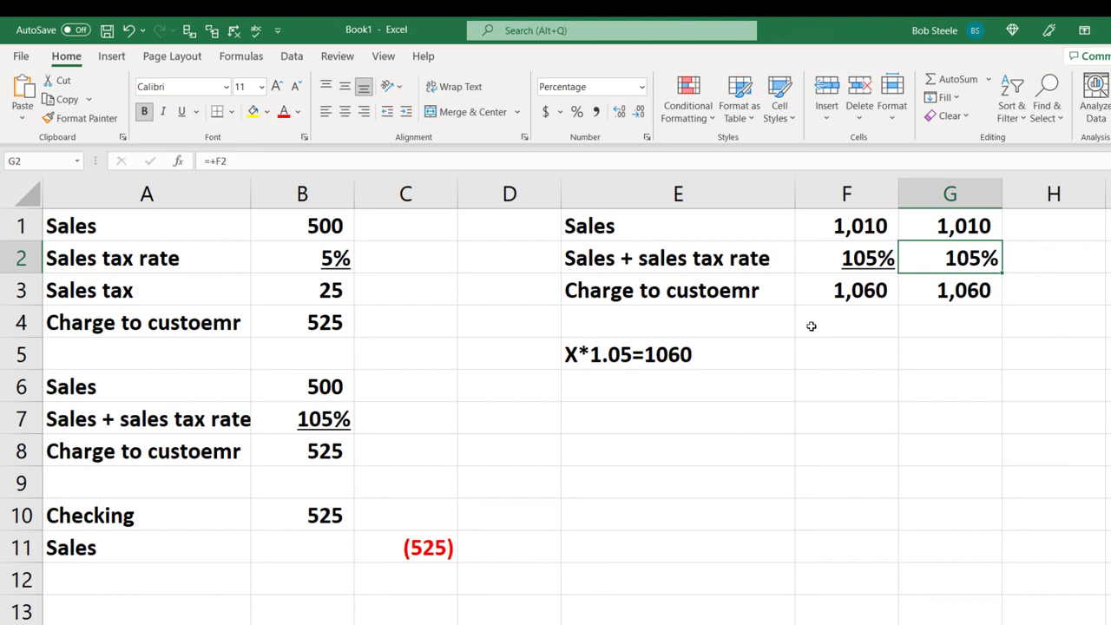
Enter the label "Sales" in E8 and the amount 1060 in F8.
{"action": "left_click", "coordinate": [733, 452]}
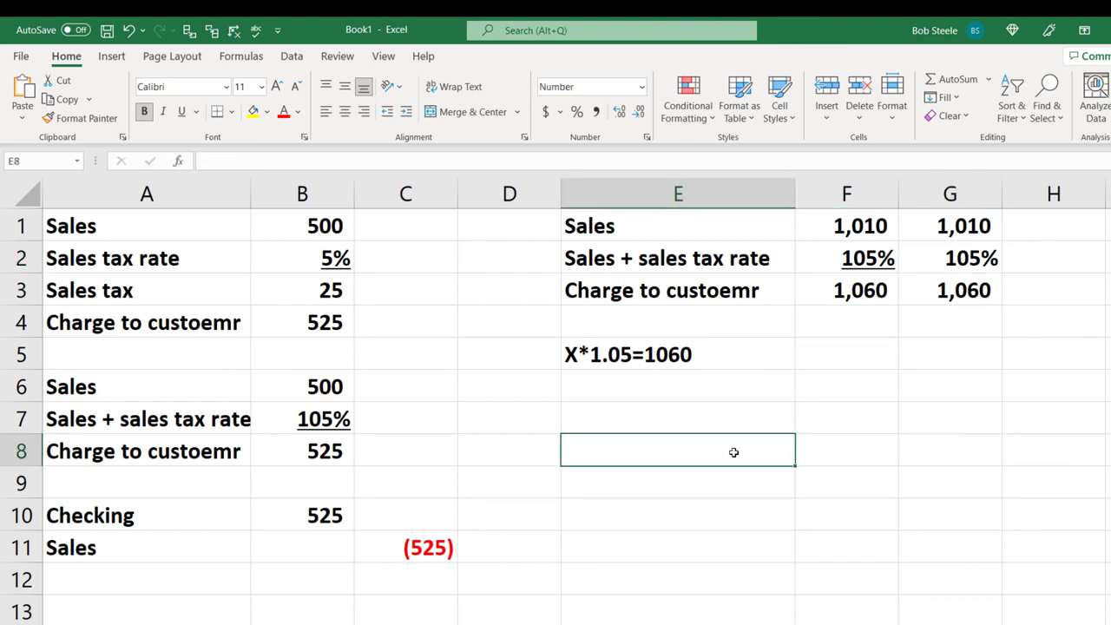
{"action": "type", "text": "Sales"}
{"action": "key", "text": "Tab"}
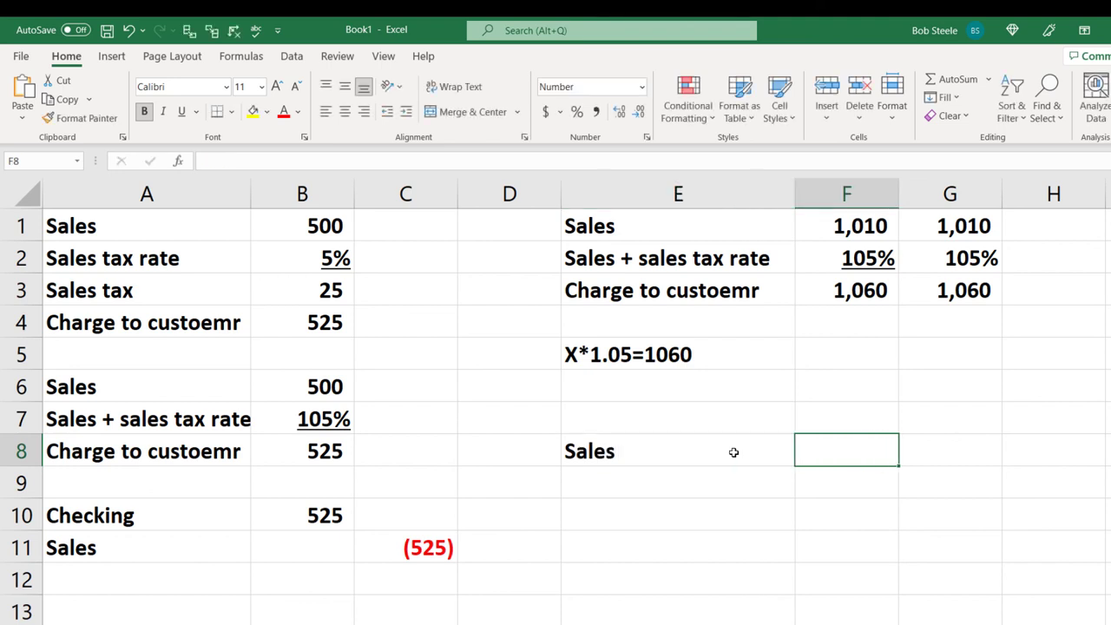
{"action": "type", "text": "1060"}
{"action": "key", "text": "Return"}
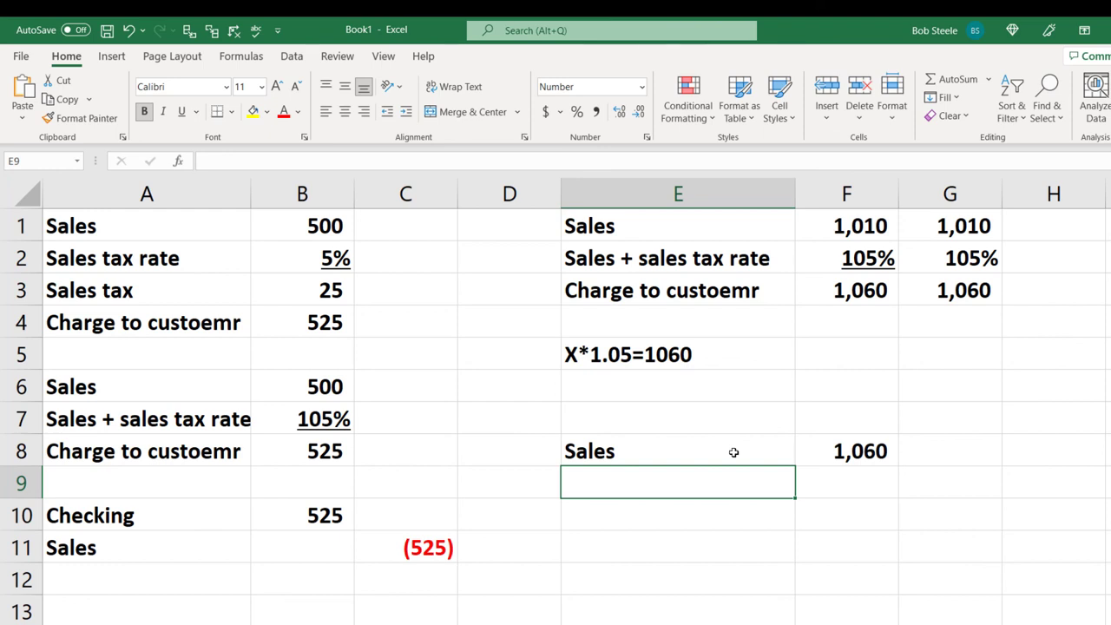
Calculate the sales tax difference in G5 by subtracting sales from the customer charge with =G3-G1.
{"action": "left_click", "coordinate": [962, 355]}
{"action": "type", "text": "=G2"}
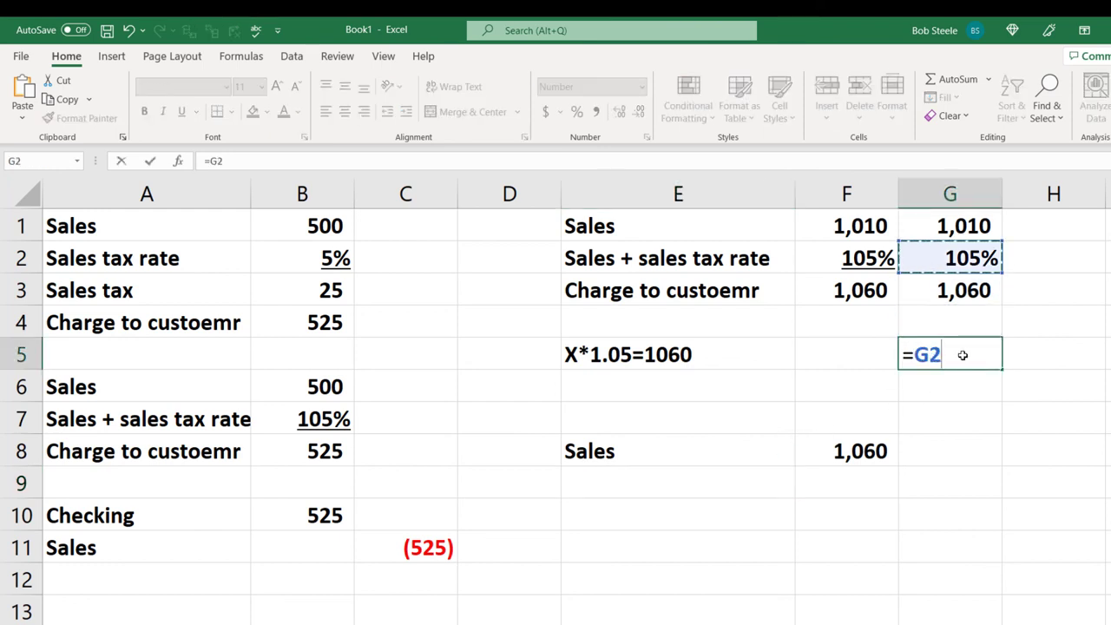
{"action": "key", "text": "Down"}
{"action": "type", "text": "-"}
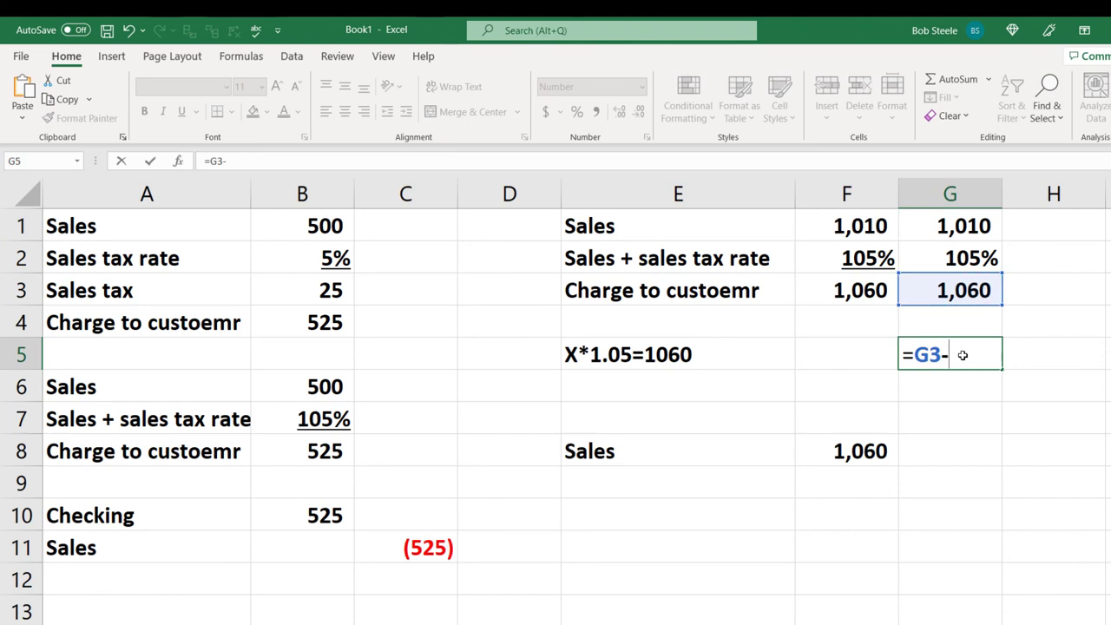
{"action": "key", "text": "Up"}
{"action": "key", "text": "Up"}
{"action": "key", "text": "Up"}
{"action": "key", "text": "Up"}
{"action": "key", "text": "Return"}
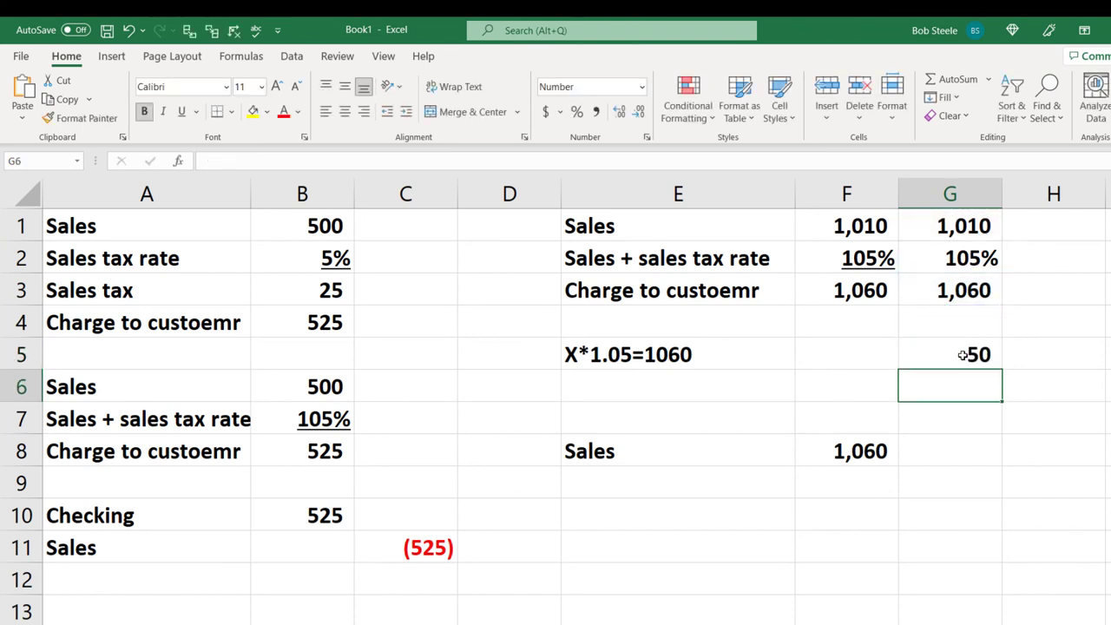
Enter the sales tax deduction of -50 in F9 below the 1,060 sales amount.
{"action": "key", "text": "Down"}
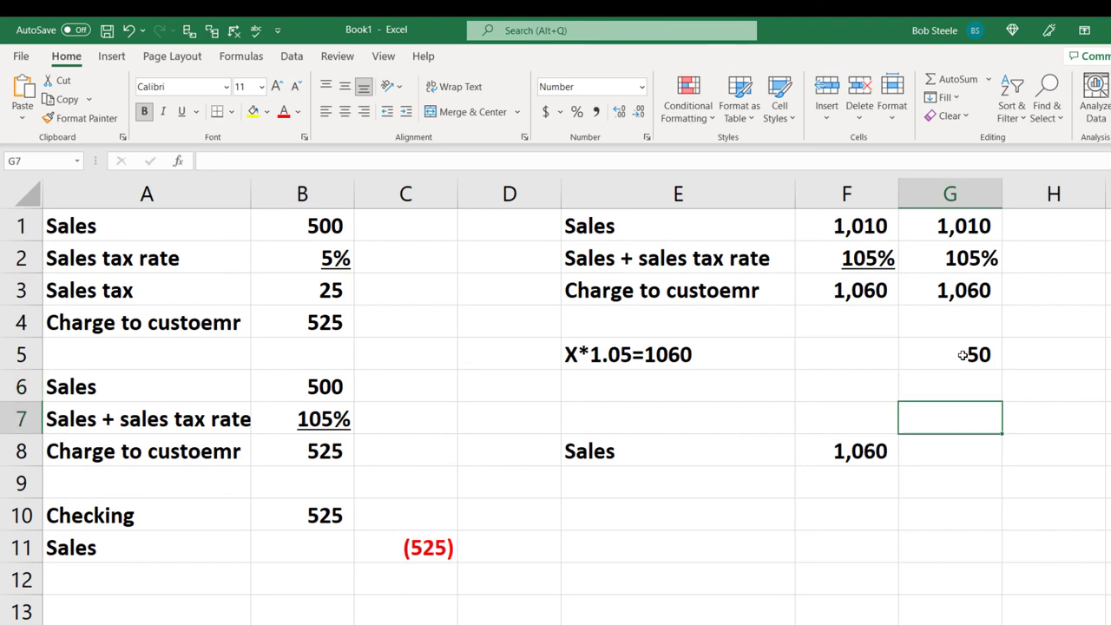
{"action": "key", "text": "Down"}
{"action": "key", "text": "Down"}
{"action": "key", "text": "Left"}
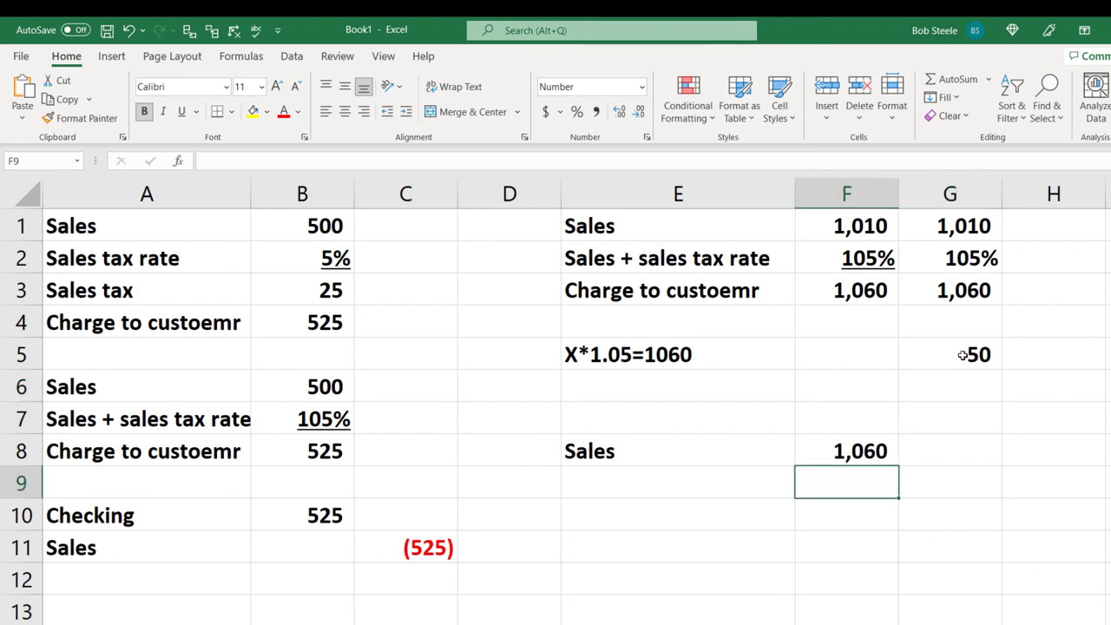
{"action": "type", "text": "-5"}
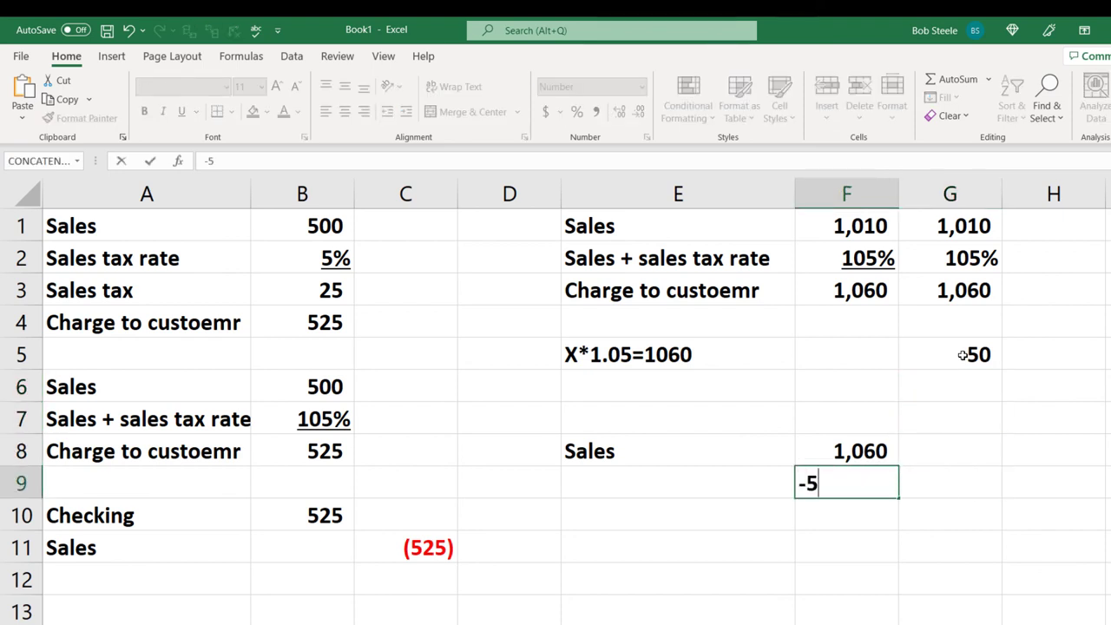
{"action": "type", "text": "0"}
{"action": "key", "text": "Return"}
Calculate the net sales in F10 with the formula =F8+F9.
{"action": "type", "text": "="}
{"action": "key", "text": "Up"}
{"action": "key", "text": "Up"}
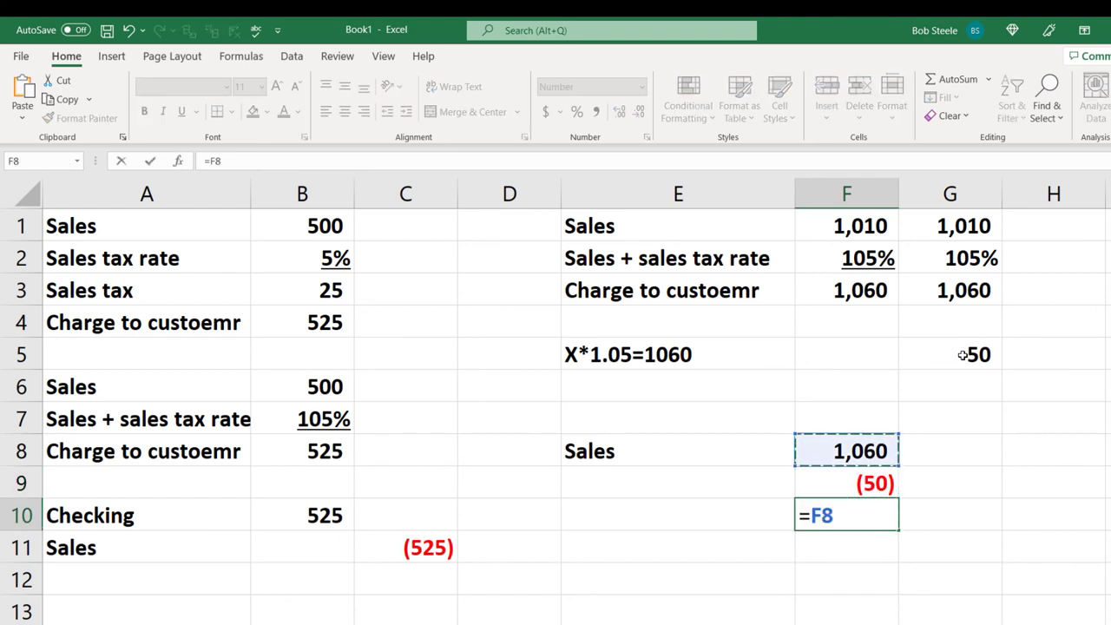
{"action": "type", "text": "+"}
{"action": "key", "text": "Up"}
{"action": "key", "text": "Return"}
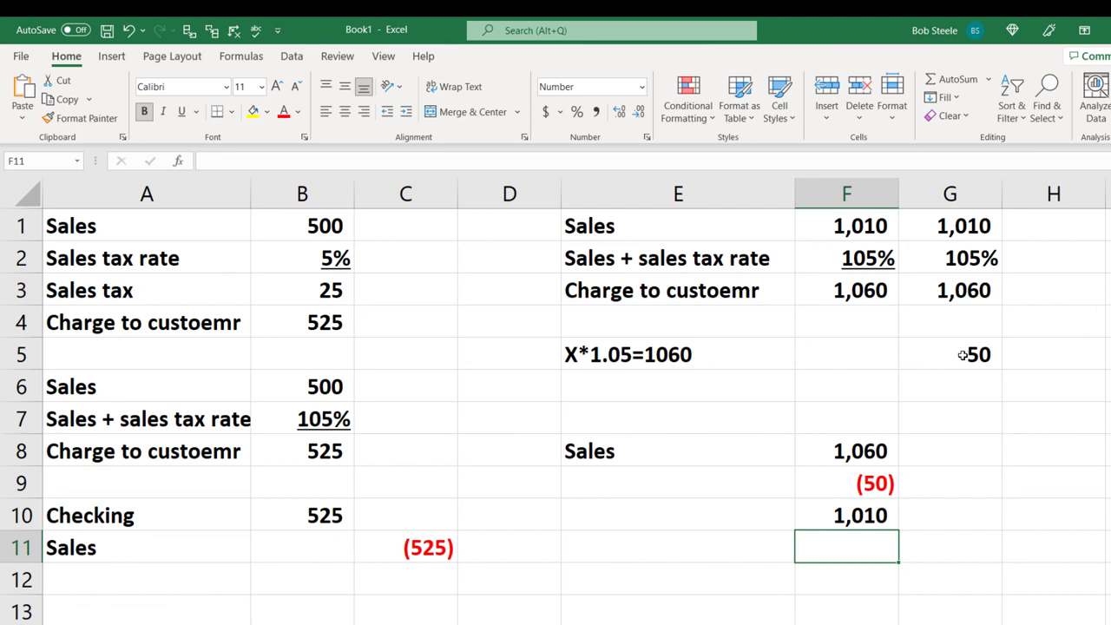
Switch to QuickBooks Online in the browser and bring up the Bank transactions list at 110% zoom.
{"action": "left_click", "coordinate": [434, 547]}
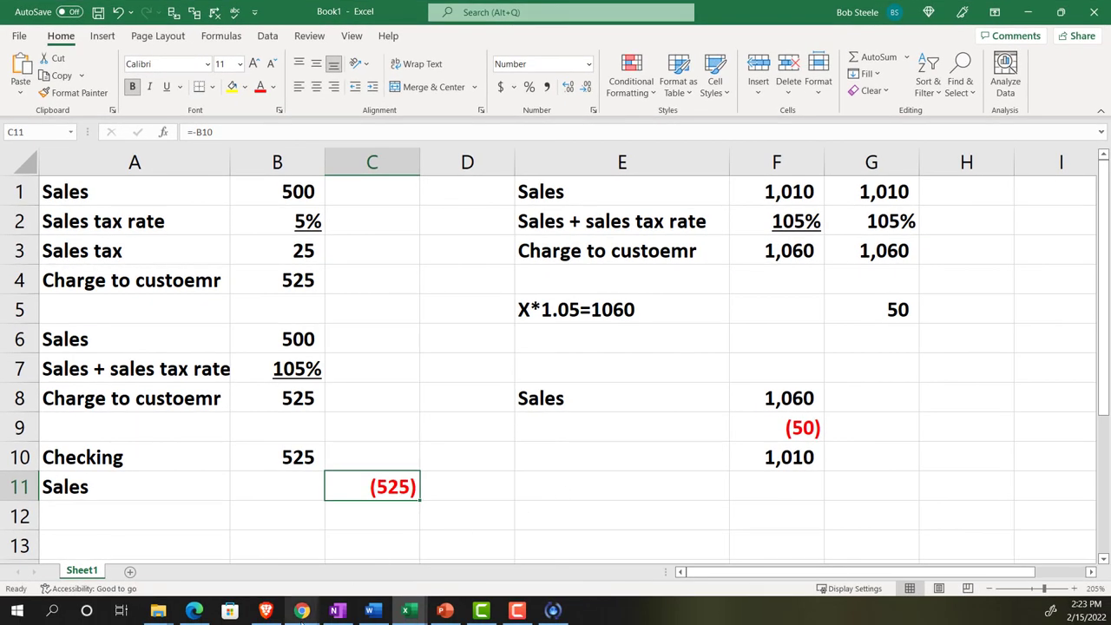
{"action": "mouse_move", "coordinate": [301, 611]}
{"action": "left_click", "coordinate": [243, 534]}
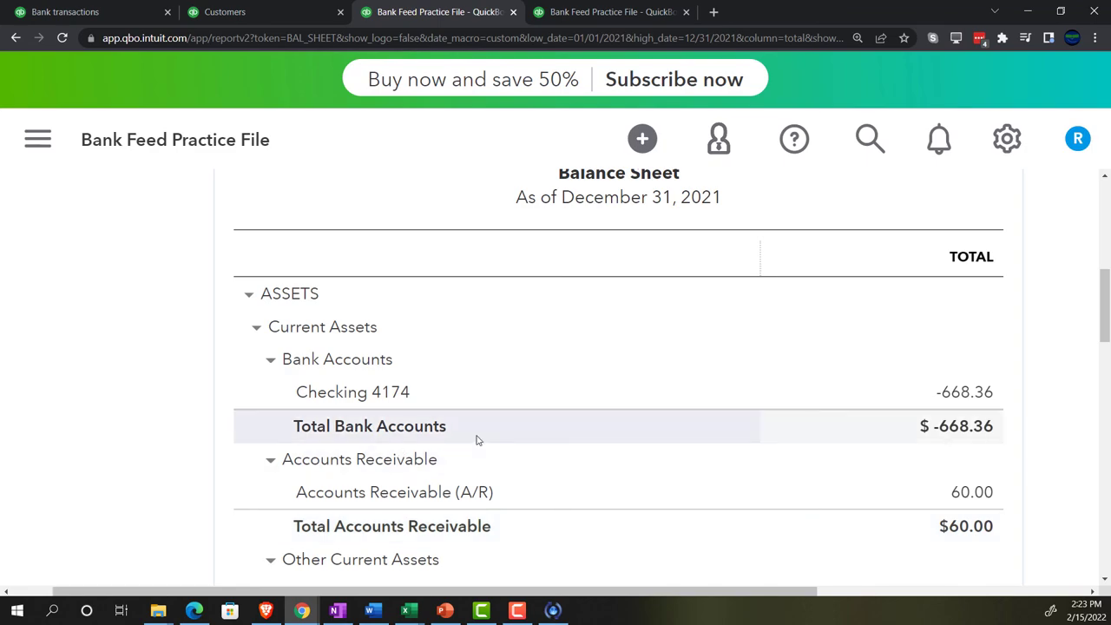
{"action": "left_click", "coordinate": [122, 11]}
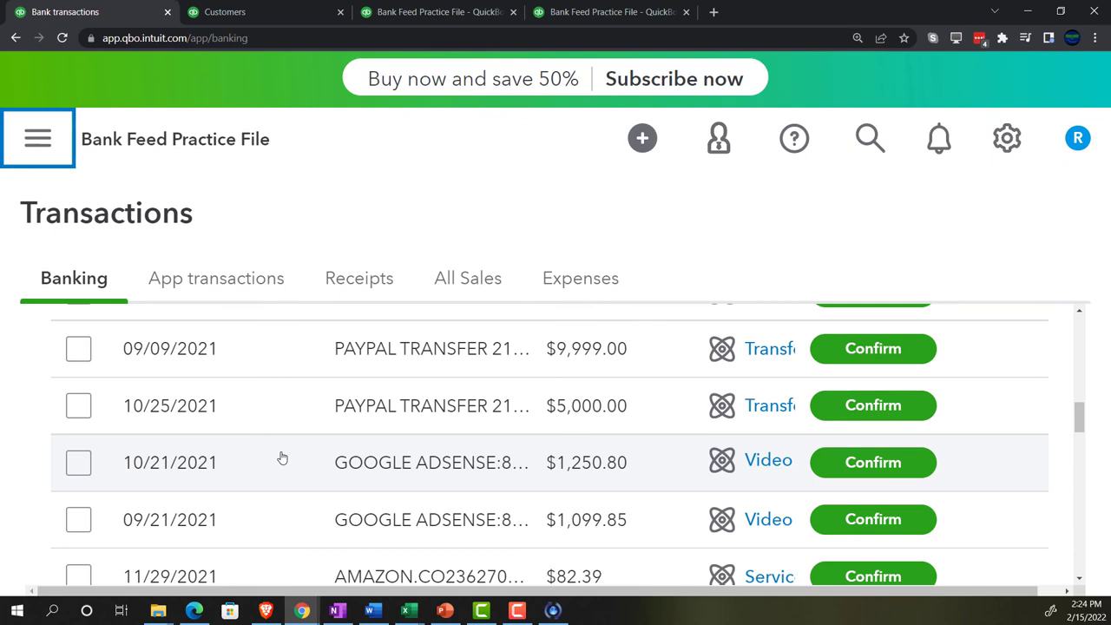
{"action": "key", "text": "ctrl+minus"}
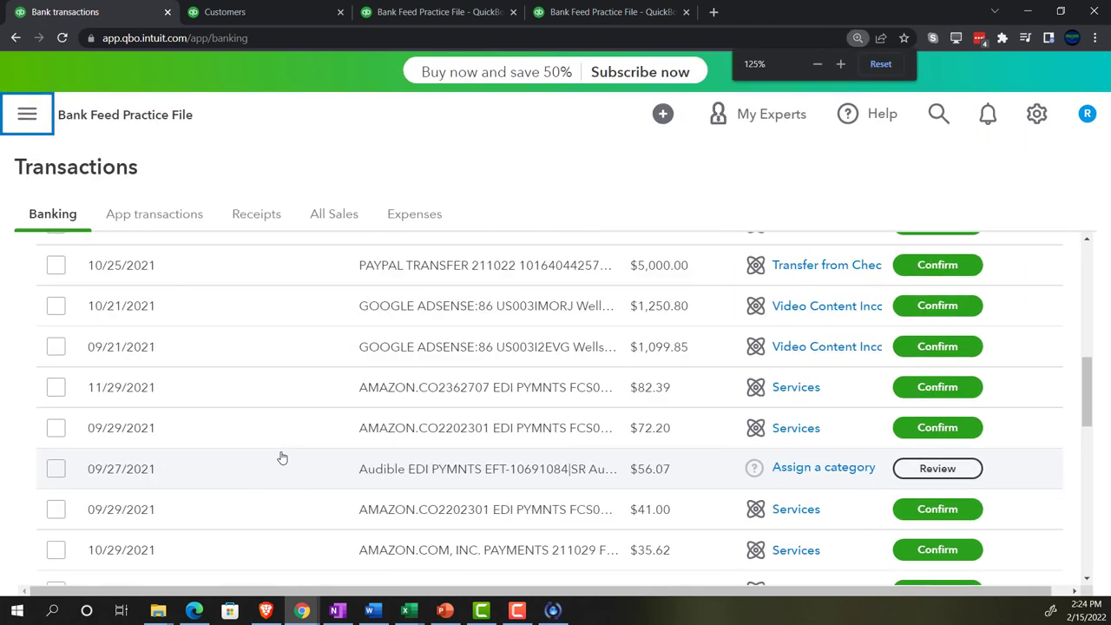
{"action": "key", "text": "ctrl+minus"}
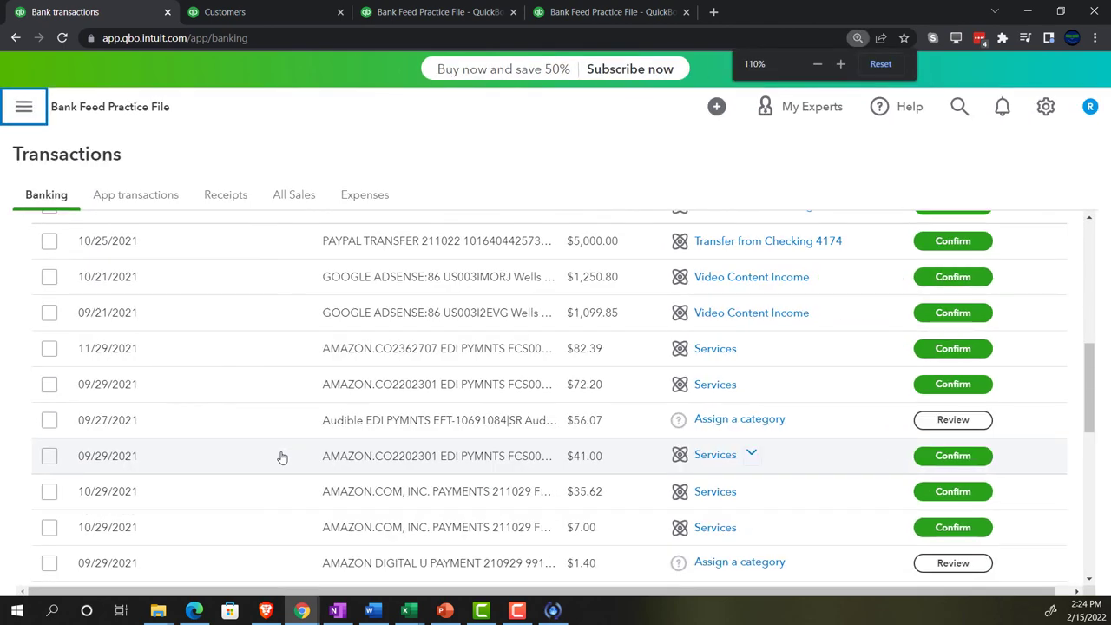